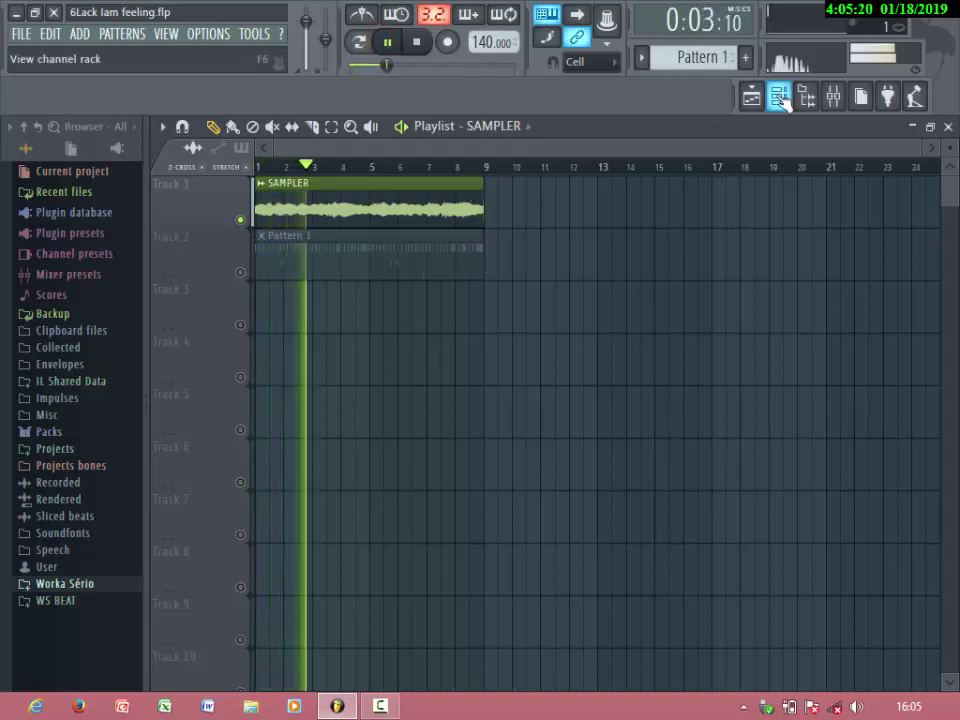
Load Fruity Parametric EQ 2 into the first effect slot of mixer Insert 1
left_click(834, 100)
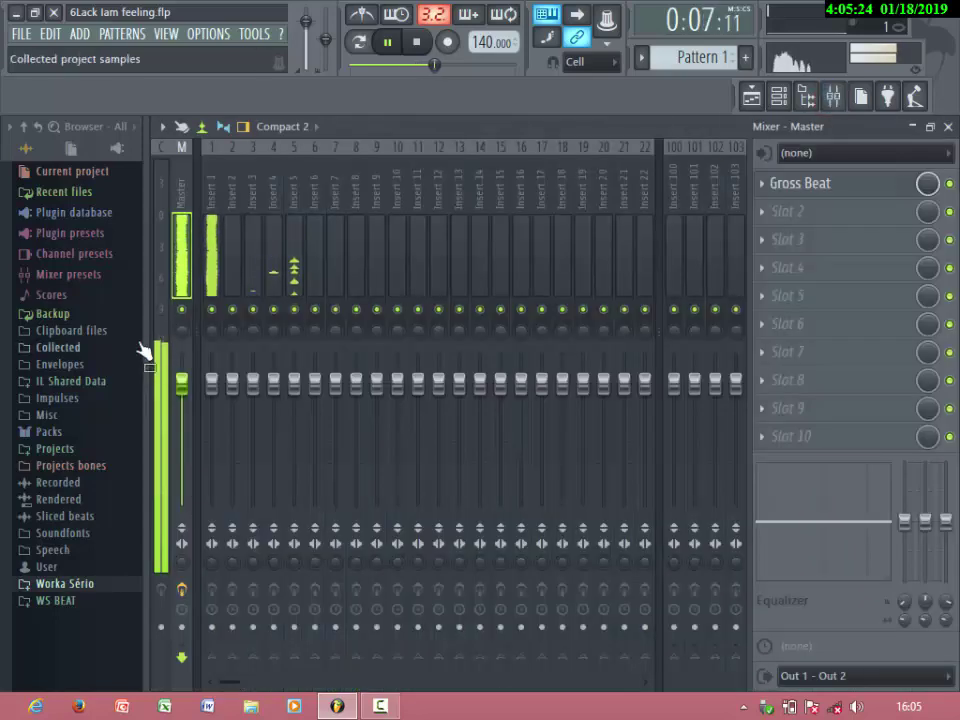
left_click(210, 278)
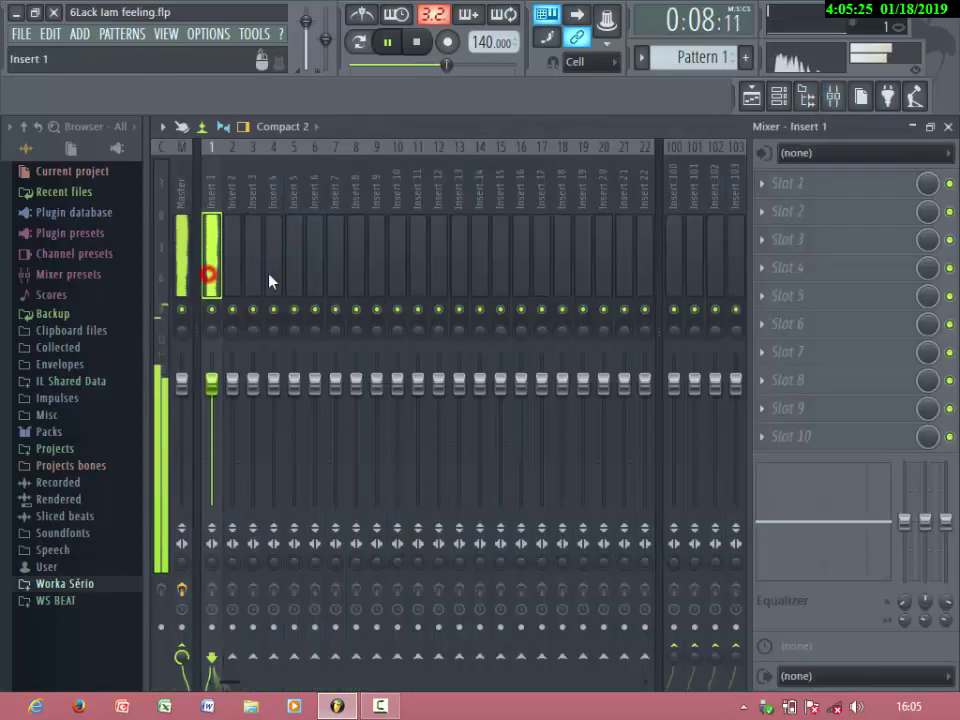
left_click(772, 193)
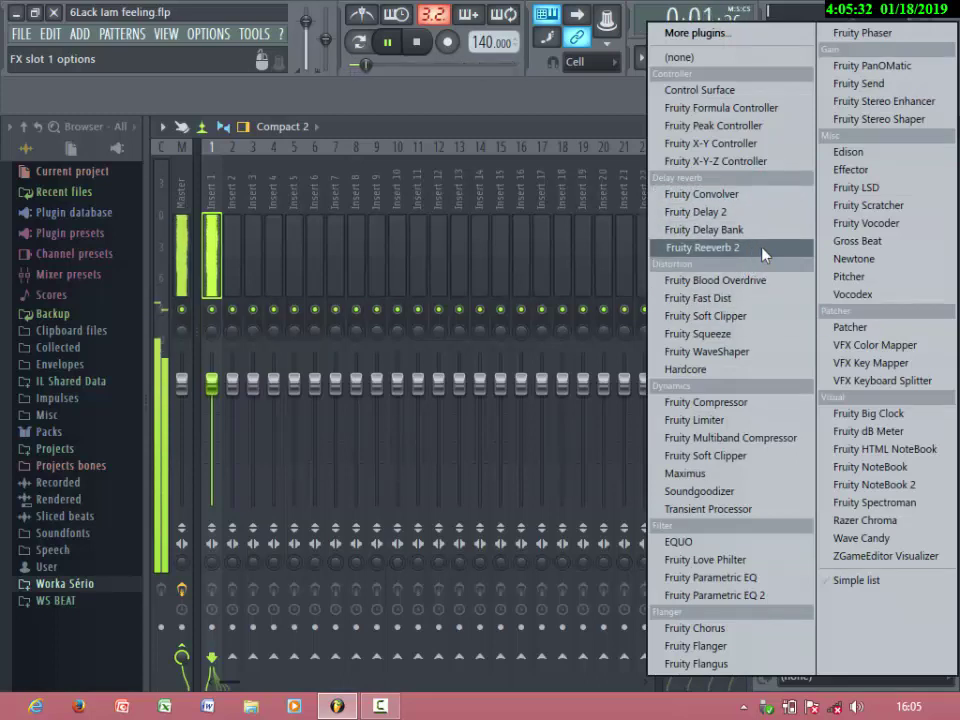
left_click(727, 596)
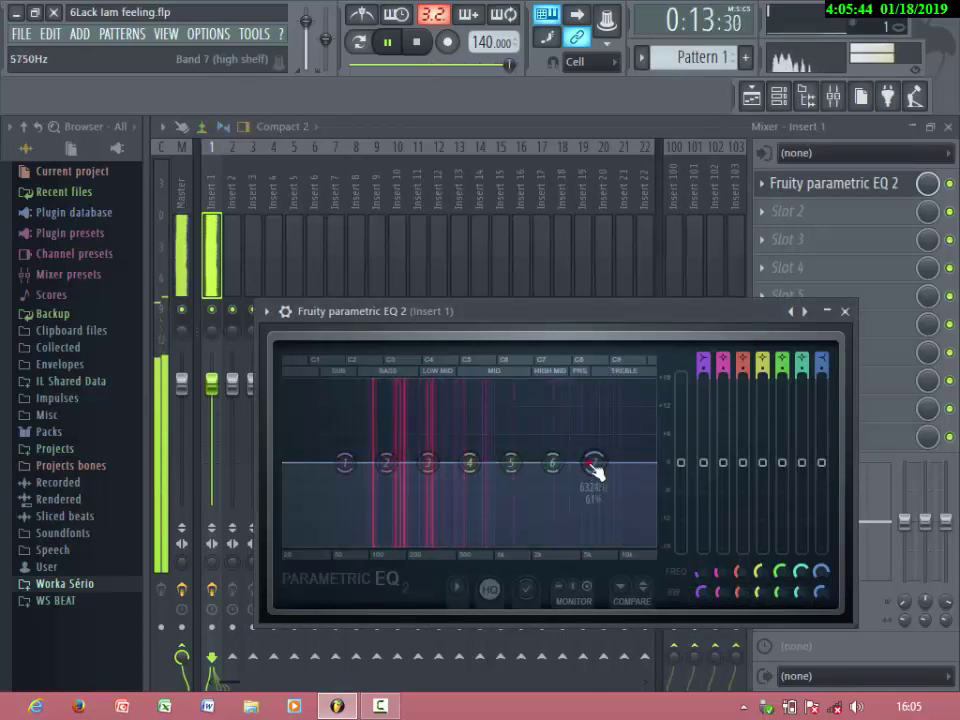
Cut the sample's highs with band 7 at about 3.8 kHz and its lows with a steep band 1, then close the mixer
left_click_drag(636, 543, 583, 543)
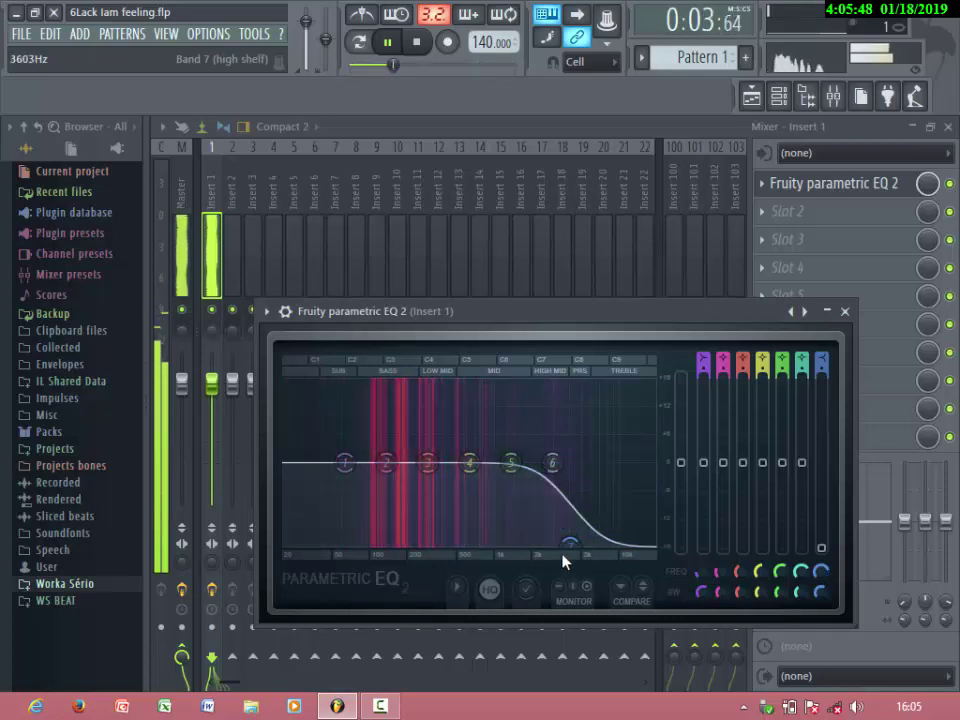
left_click_drag(568, 548, 563, 549)
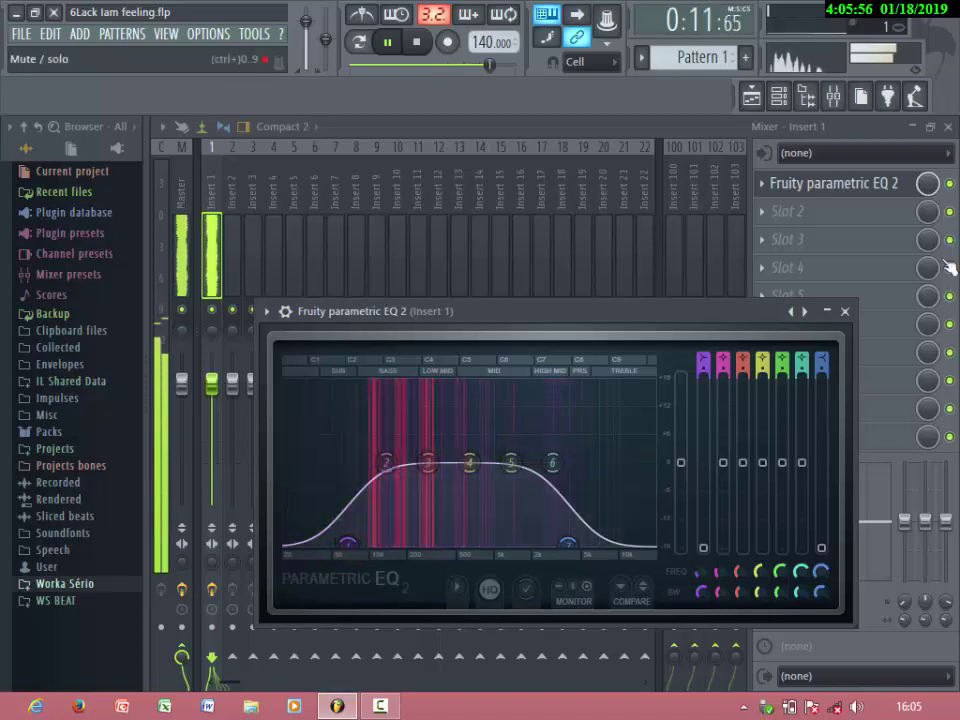
scroll(347, 540, "up", 4)
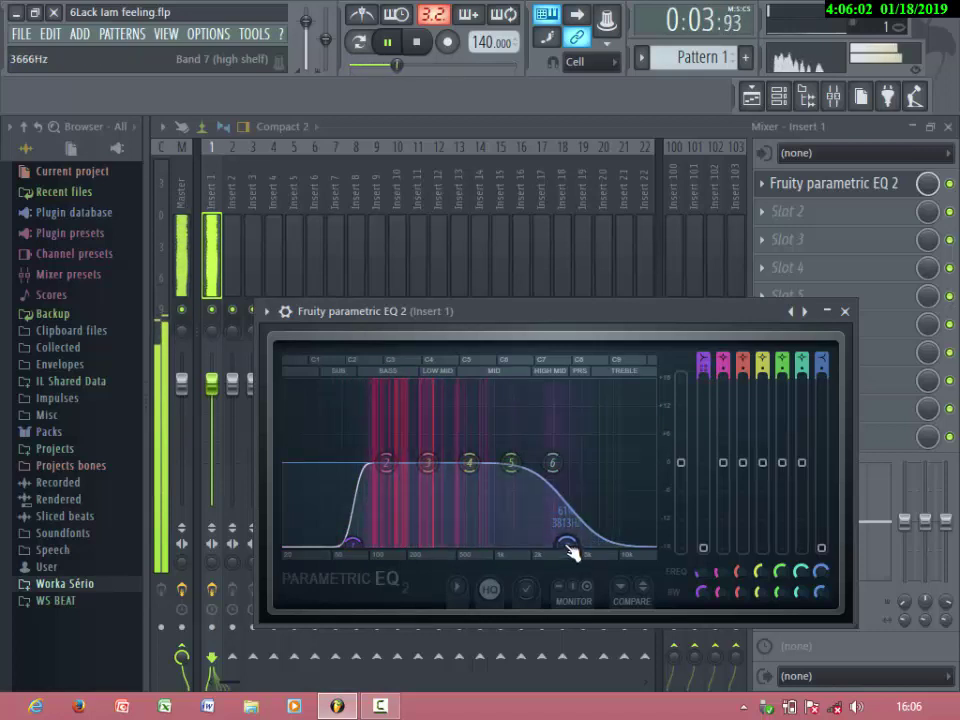
left_click(843, 312)
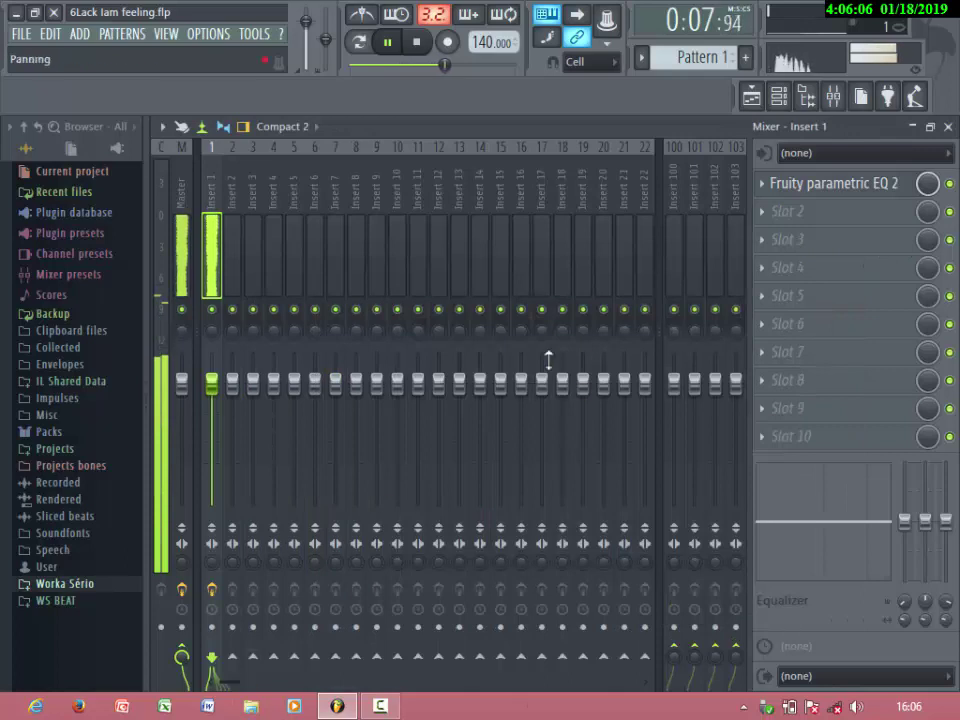
left_click(948, 126)
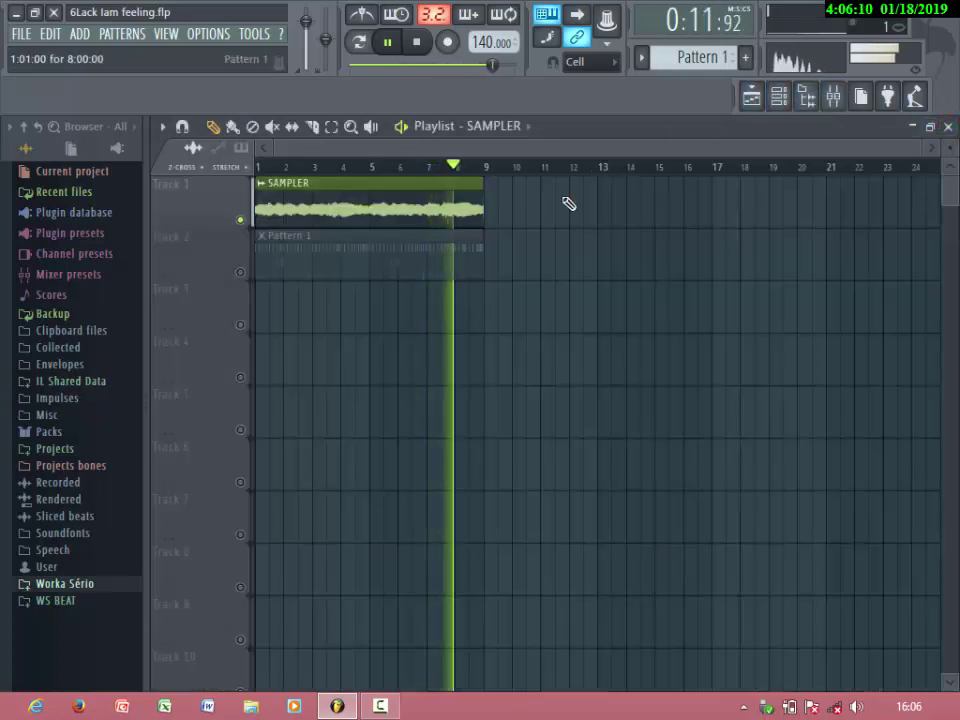
Solo the SAMPLER channel in the channel rack so the four drum channels are muted
left_click(779, 98)
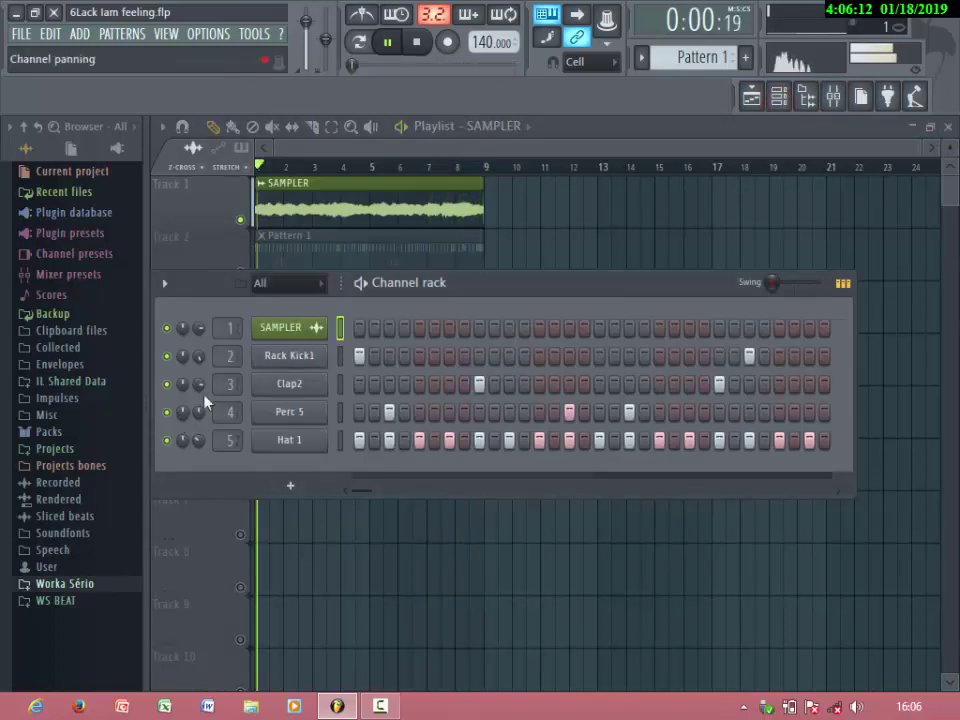
right_click(167, 330)
left_click(185, 342)
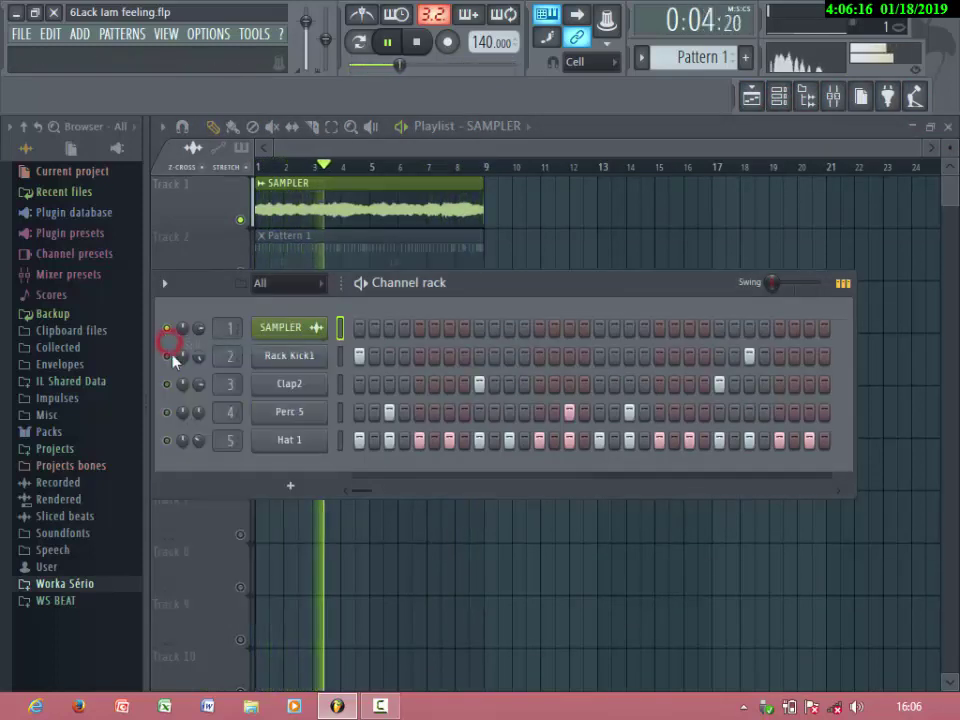
Unmute Track 2 with the Pattern 1 clip in the playlist and bring back the channel rack
left_click(225, 231)
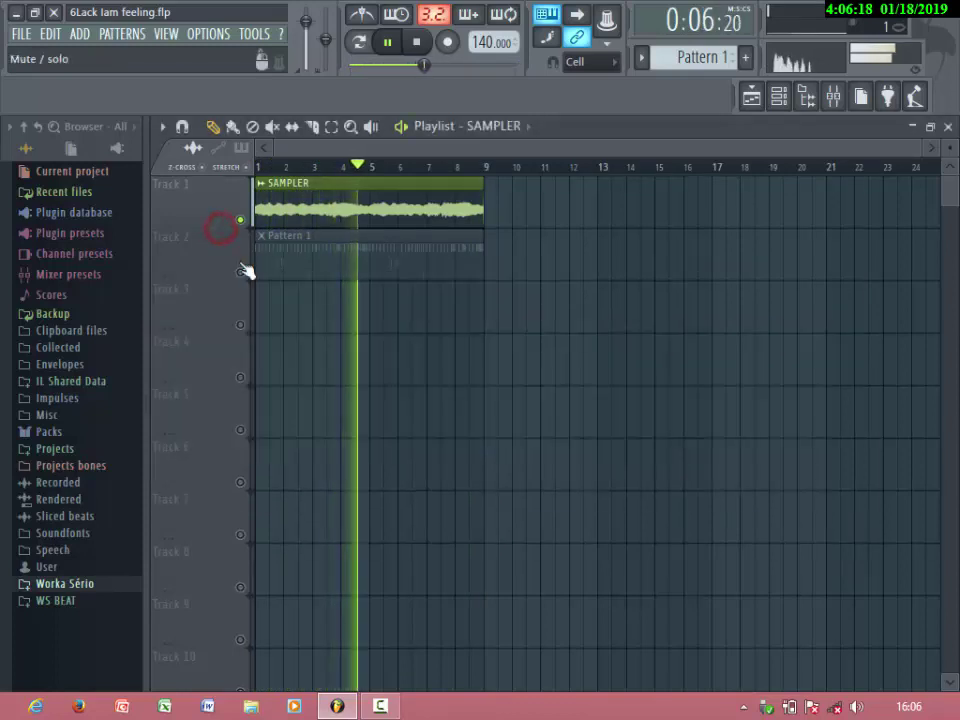
left_click(239, 268)
left_click(779, 96)
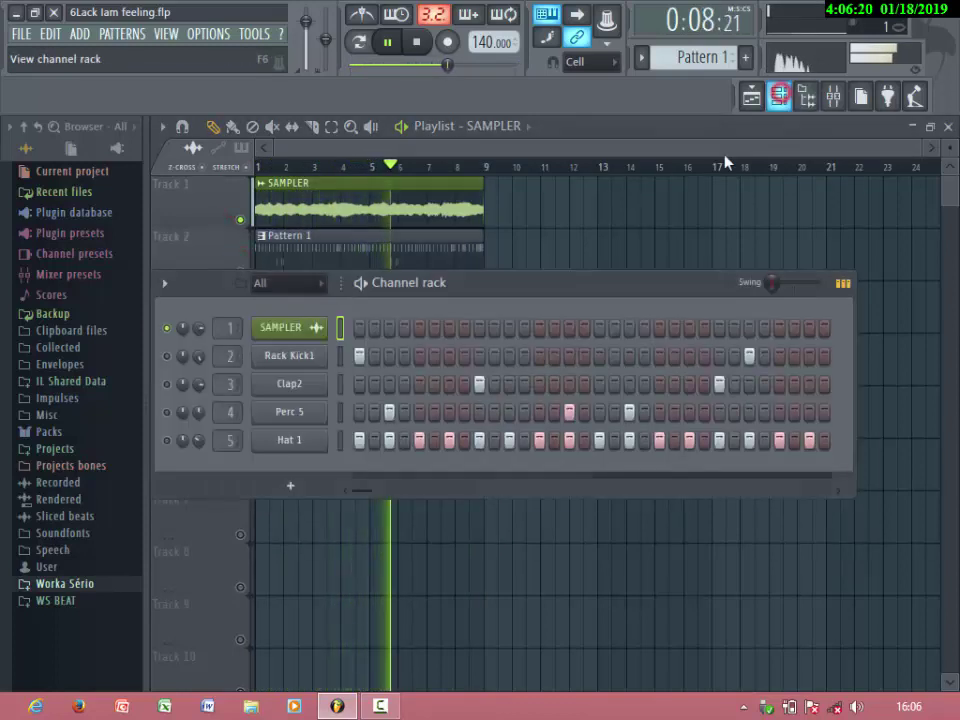
Unmute the drum channels one at a time in the order Clap2, Rack Kick1, Perc 5 and Hat 1
left_click(170, 386)
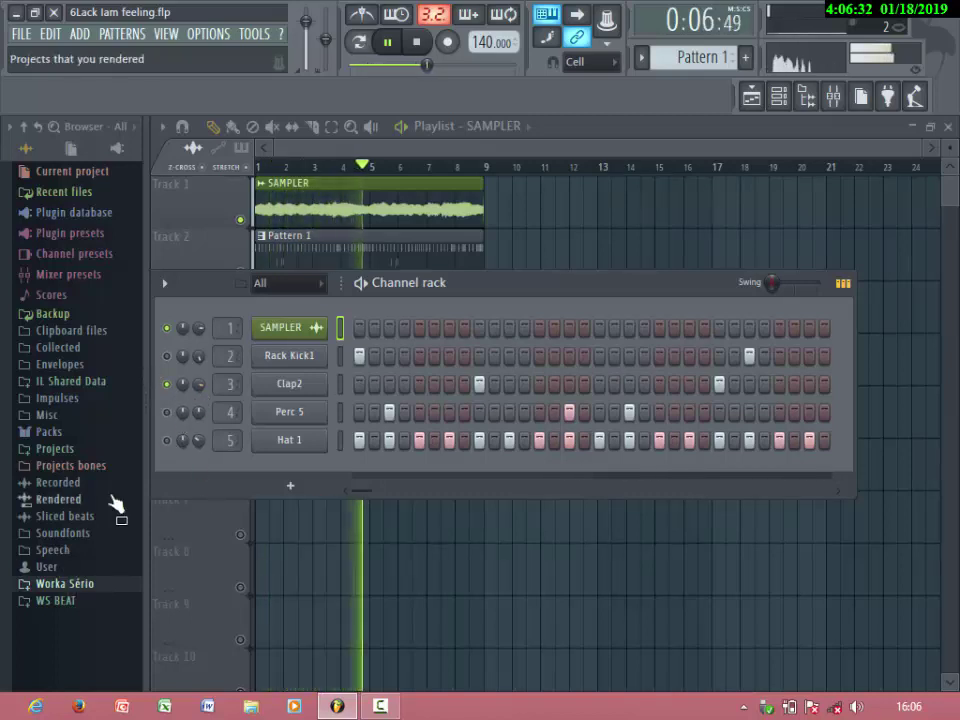
left_click(165, 358)
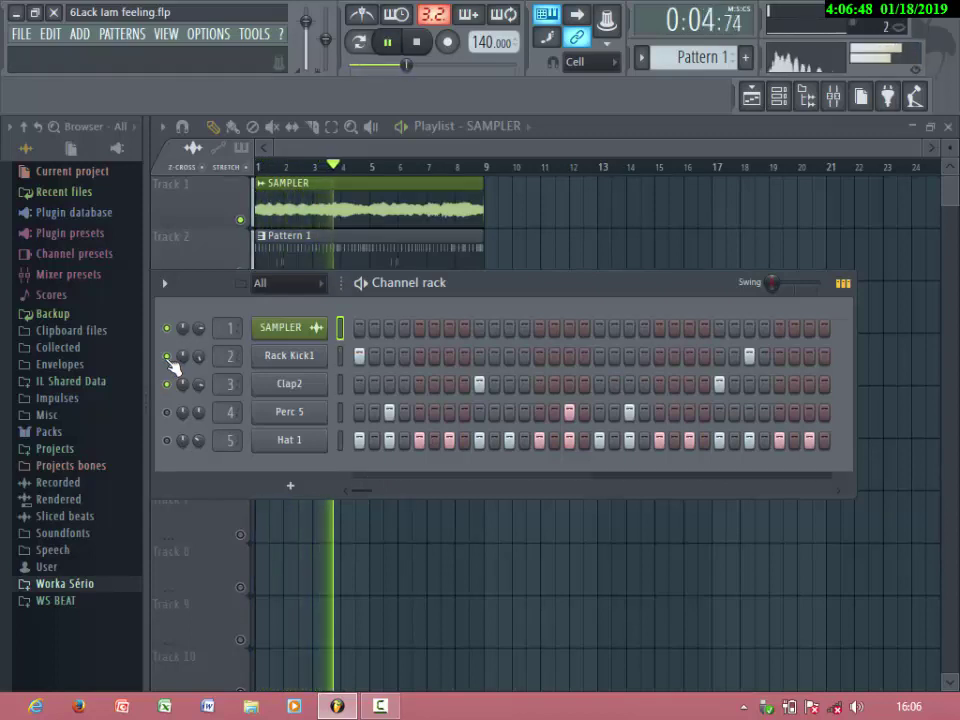
left_click(168, 413)
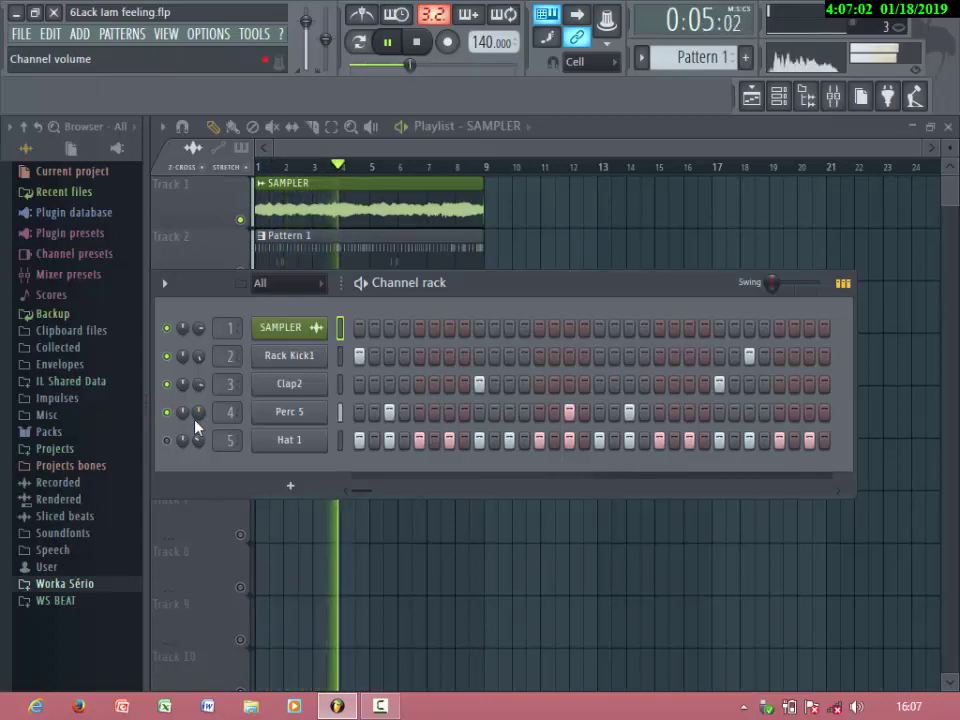
scroll(195, 420, "down", 1)
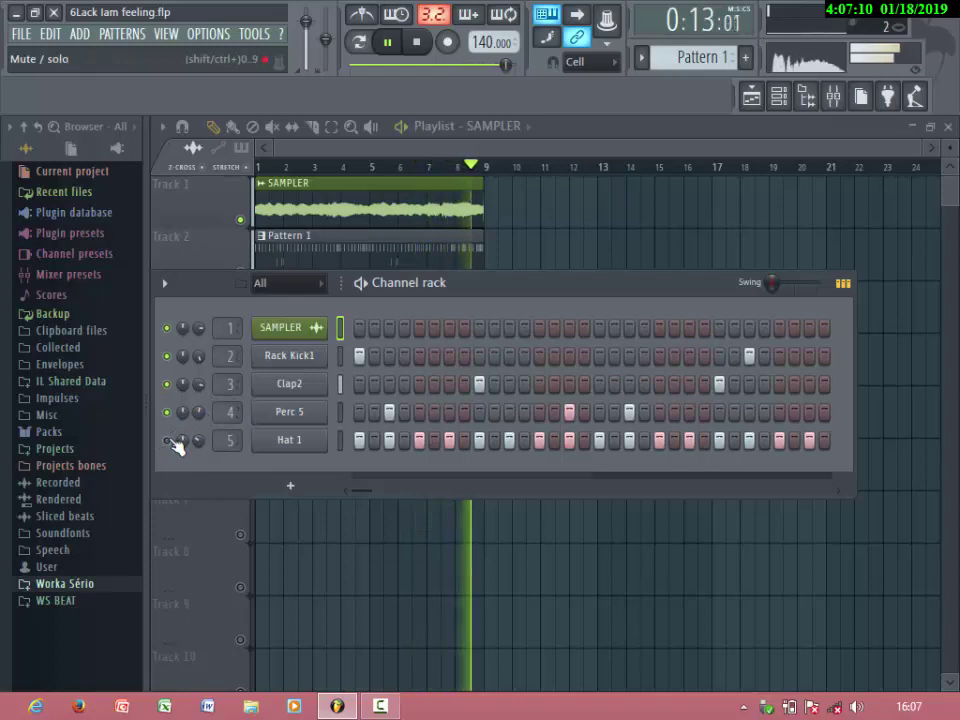
left_click(169, 440)
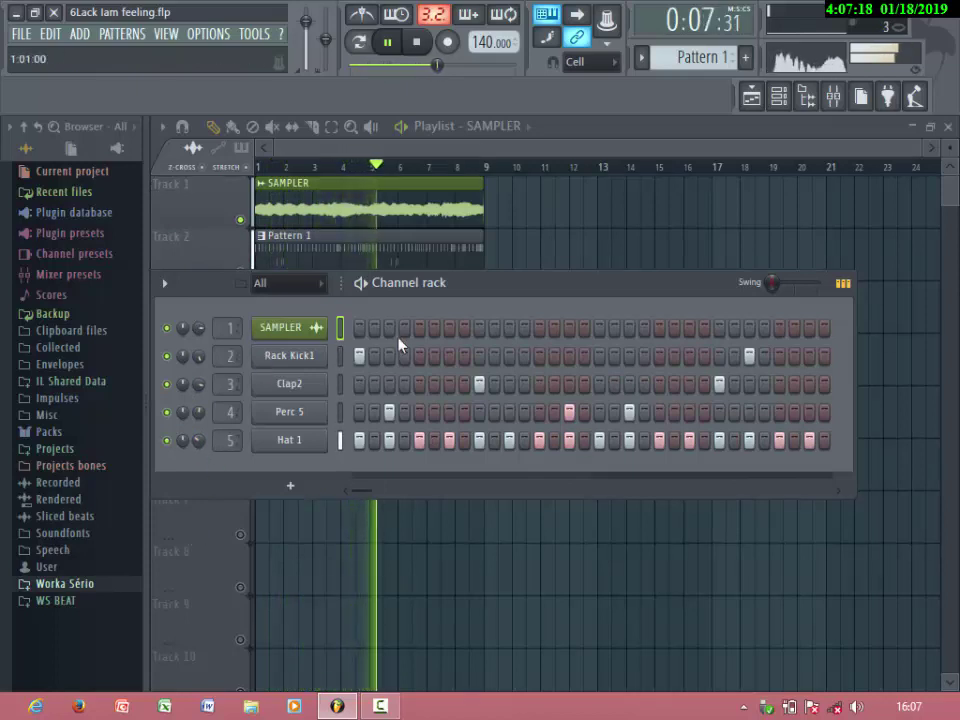
Split Pattern 1 by channel and enable all the playlist tracks
left_click(641, 58)
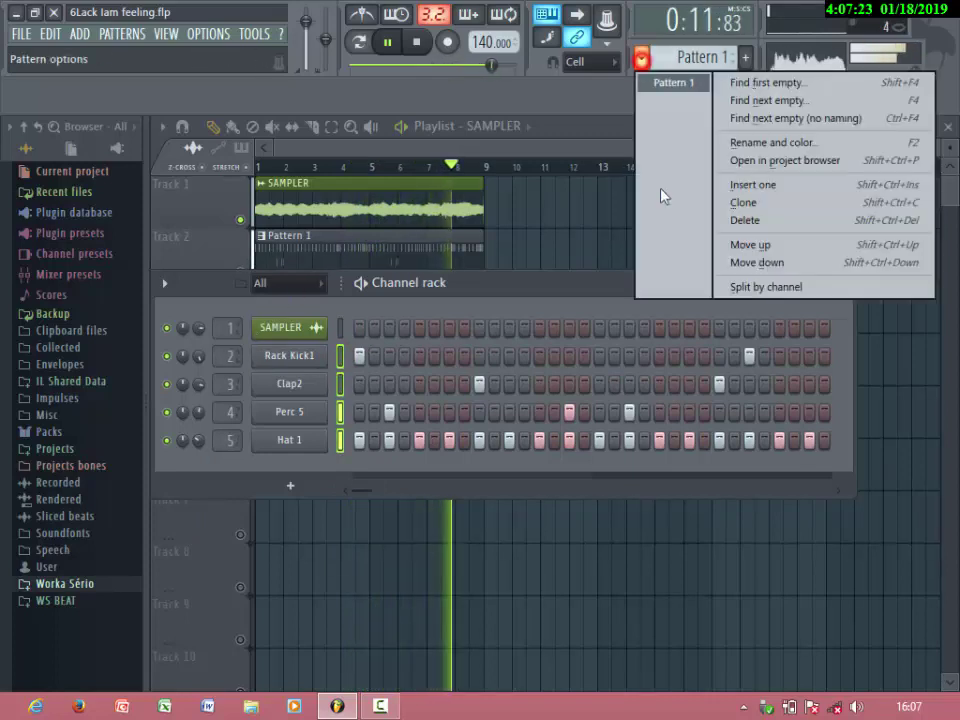
left_click(765, 287)
left_click(185, 247)
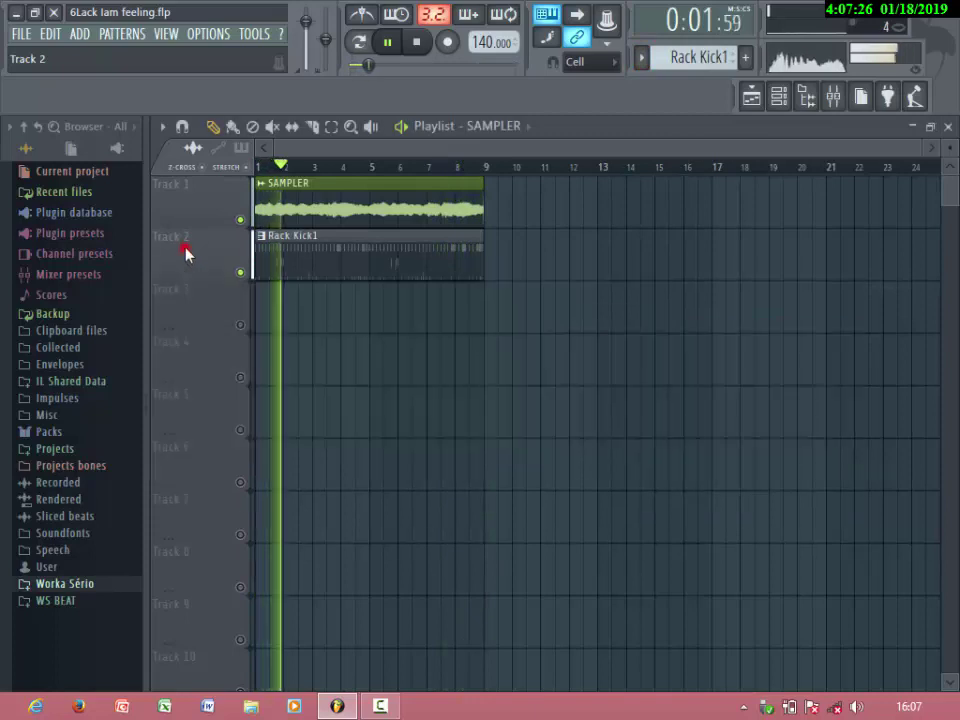
right_click(244, 220)
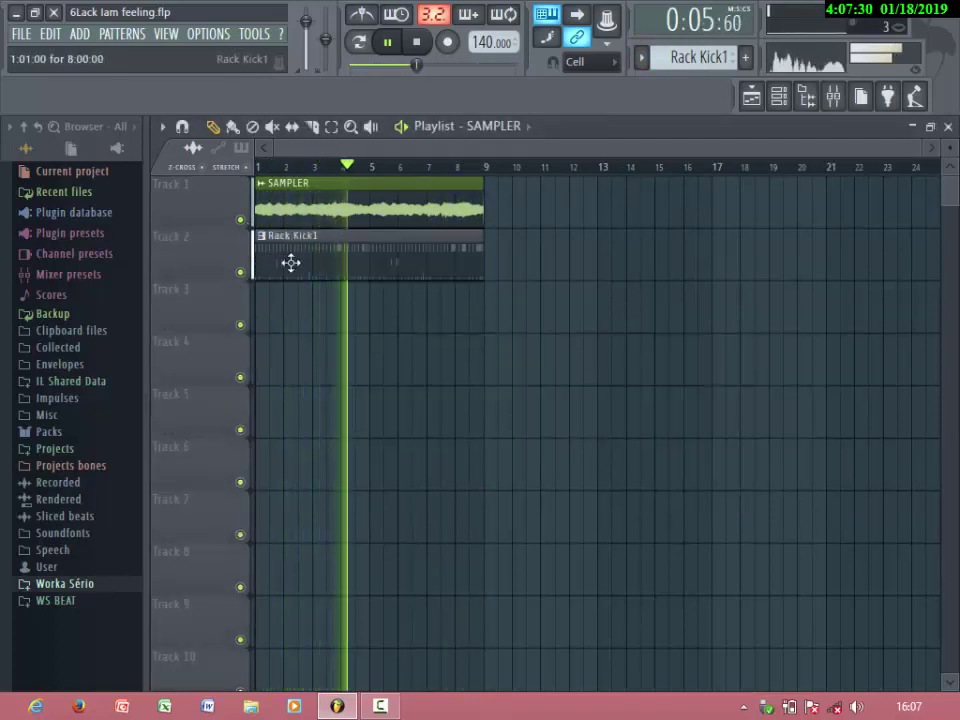
Spread the stacked clips over separate tracks: Rack Kick1 on Track 3, Clap2 on Track 4, Perc 5 on Track 5, Hat 1 on Track 6
left_click_drag(290, 262, 279, 326)
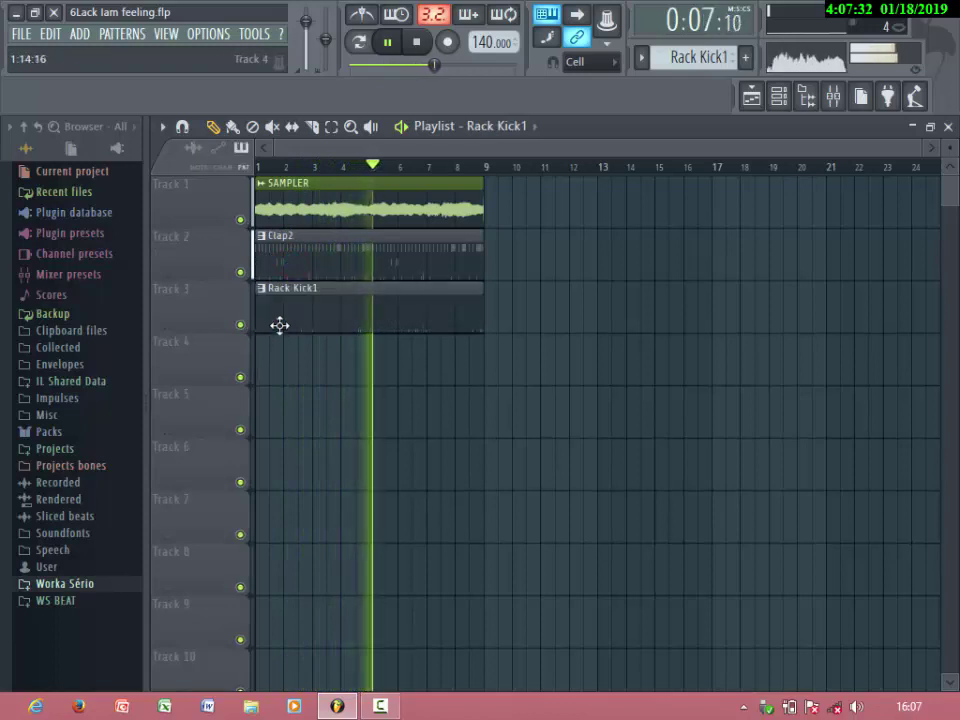
left_click(277, 268)
left_click(266, 361)
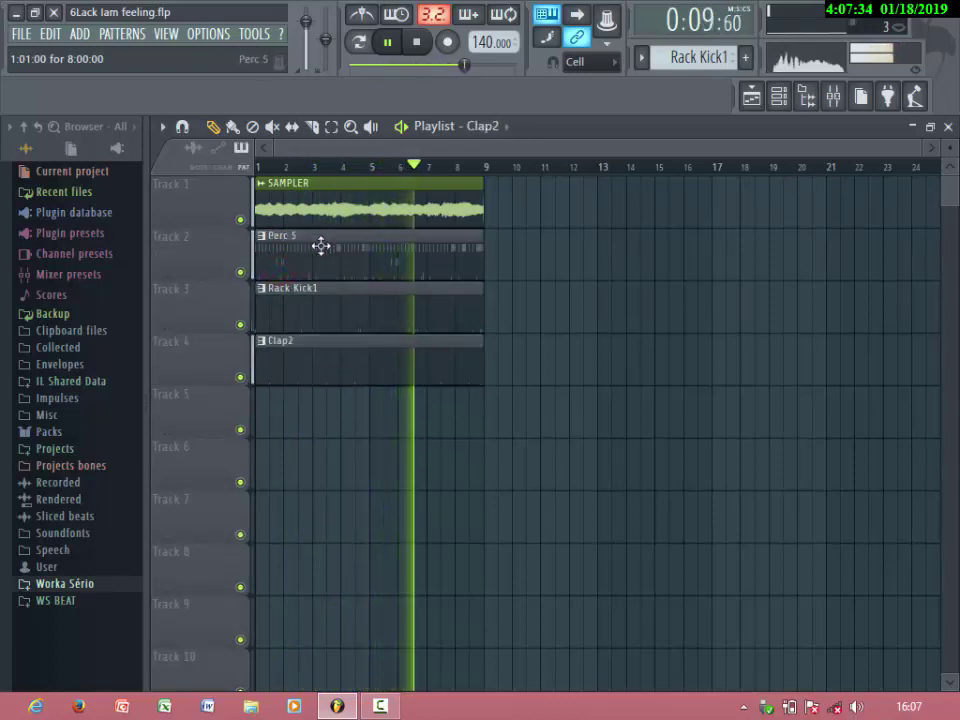
left_click_drag(321, 244, 320, 427)
left_click_drag(289, 256, 302, 476)
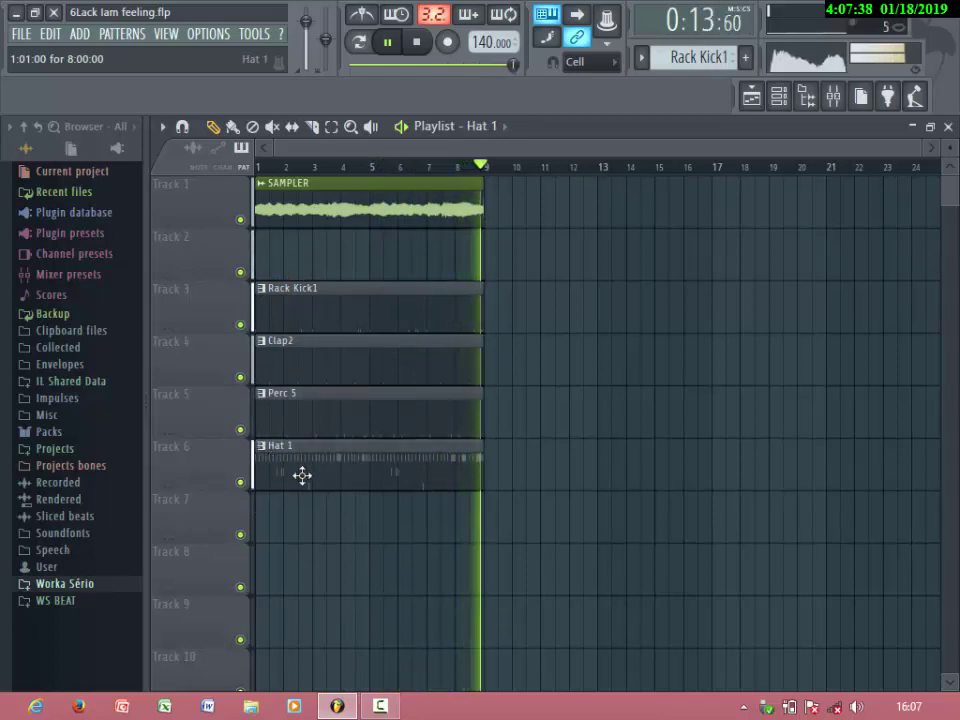
Move the four drum clips together up one track to occupy Tracks 2 to 5, and clear the selection
left_click_drag(512, 513, 334, 255)
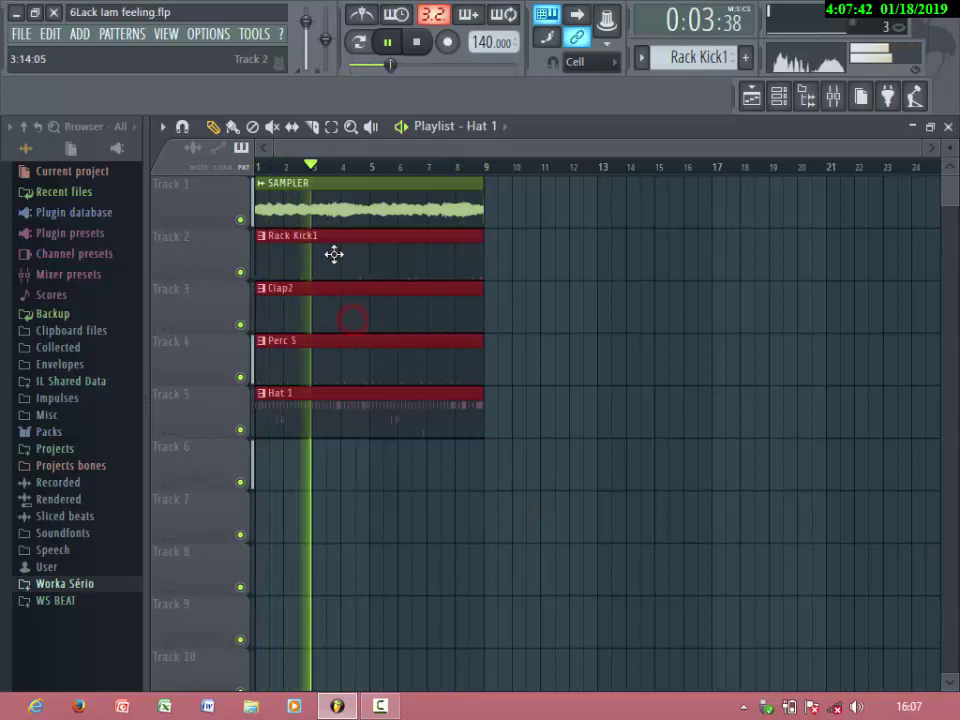
left_click(583, 306)
right_click(584, 306)
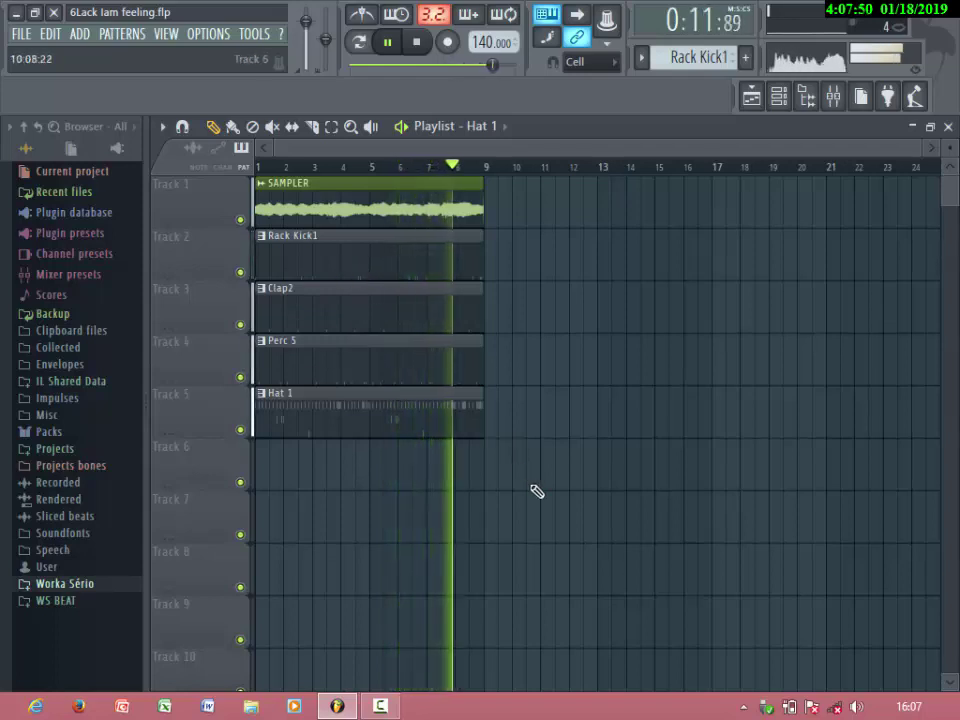
Select the clips on Tracks 1 to 5 and duplicate them four times end to end, filling the playlist up to bar 41
left_click_drag(554, 506, 262, 198)
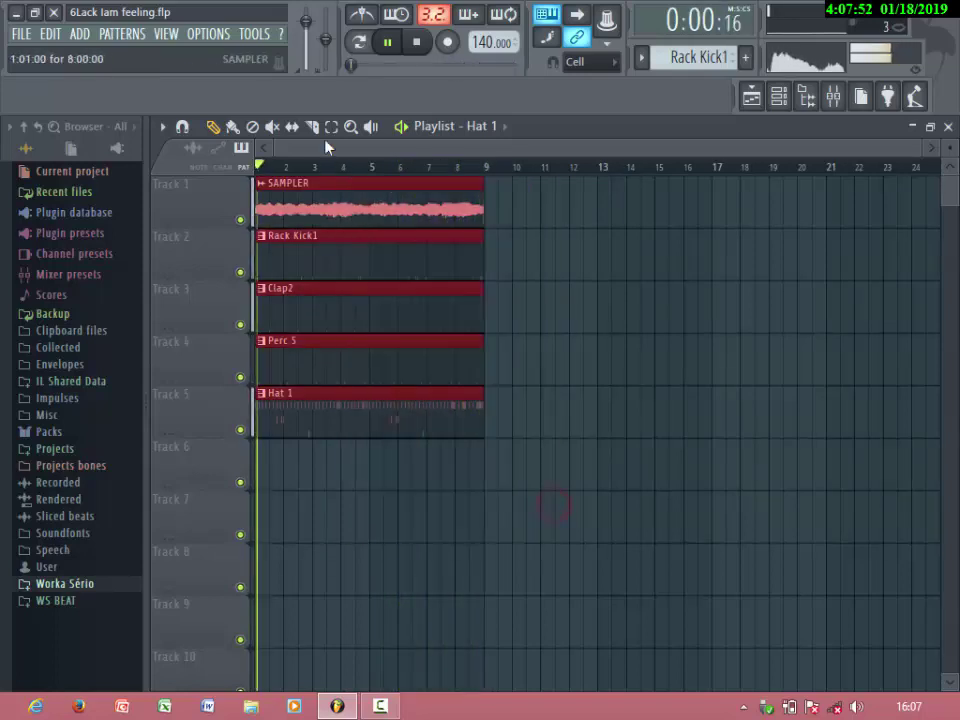
key("ctrl+b")
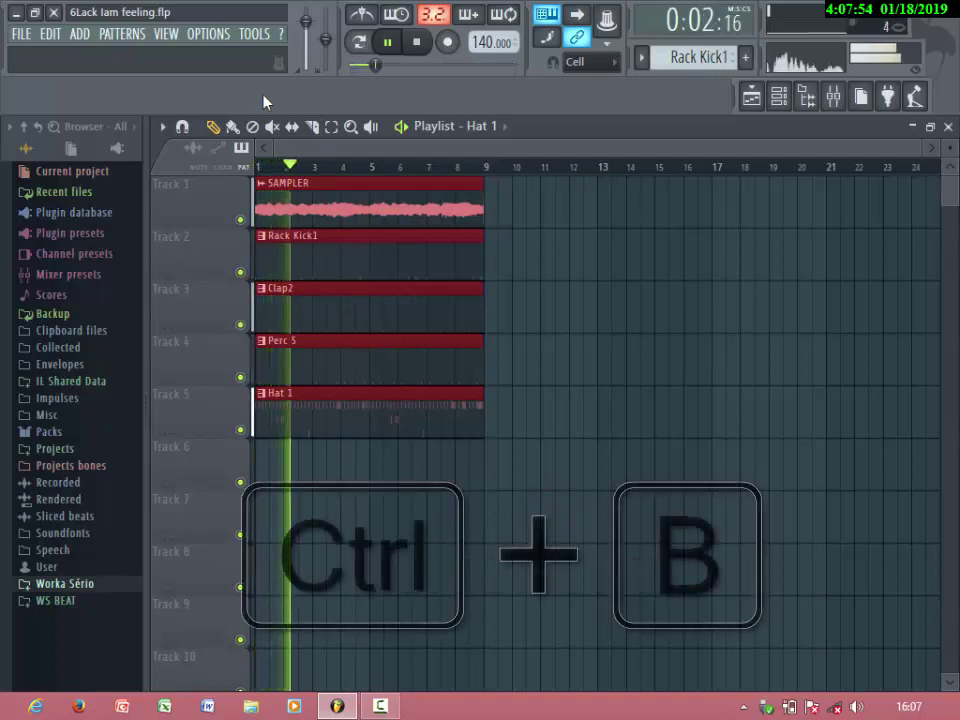
key("ctrl+b")
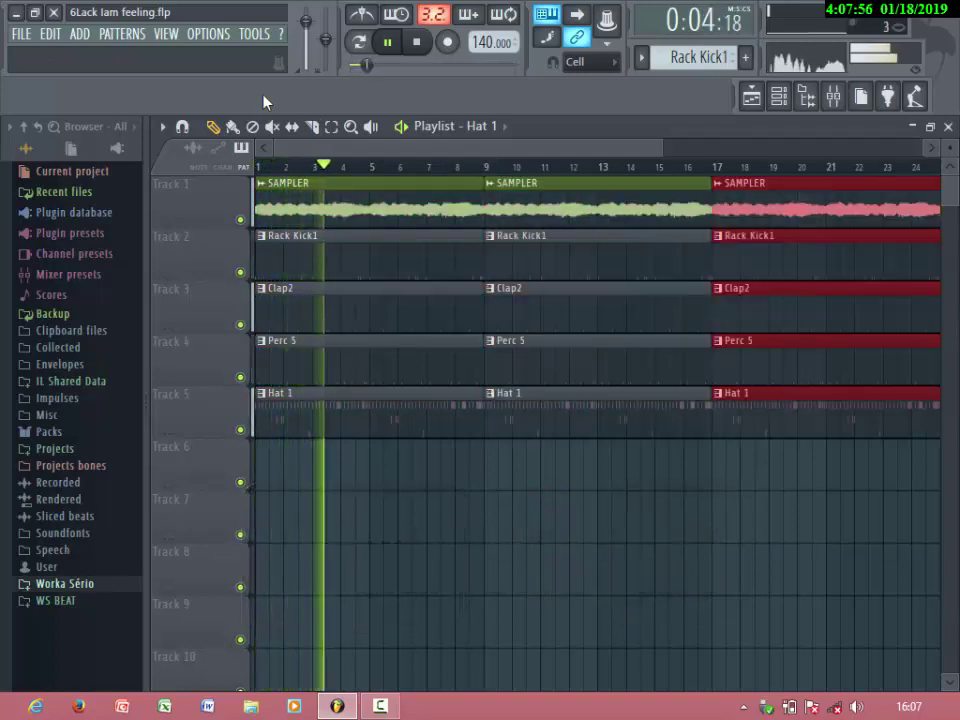
scroll(512, 489, "down", 2)
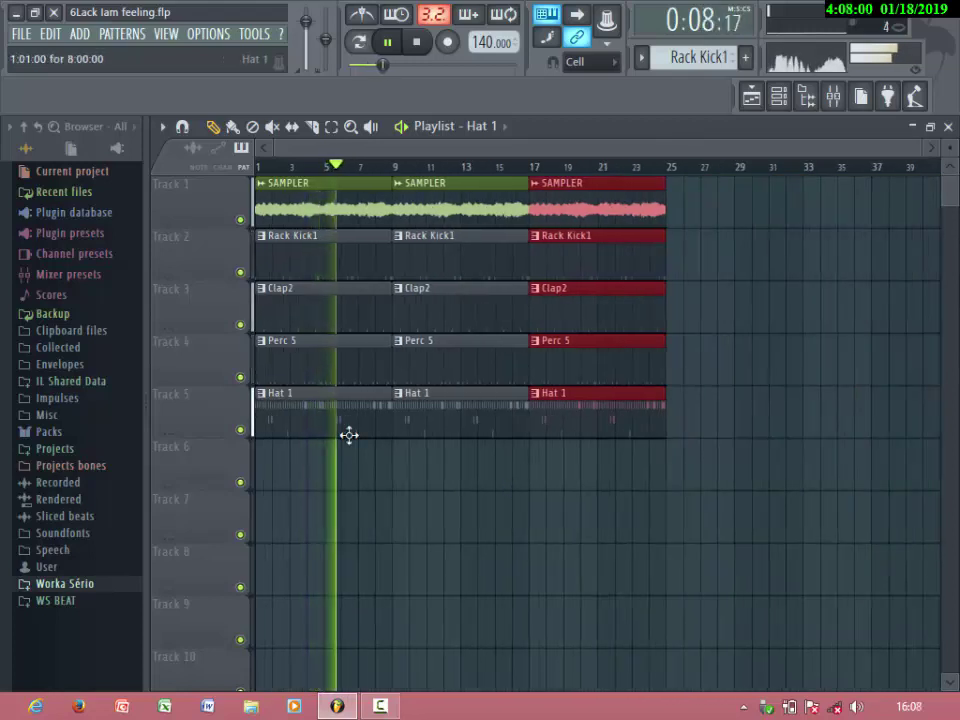
key("ctrl+b")
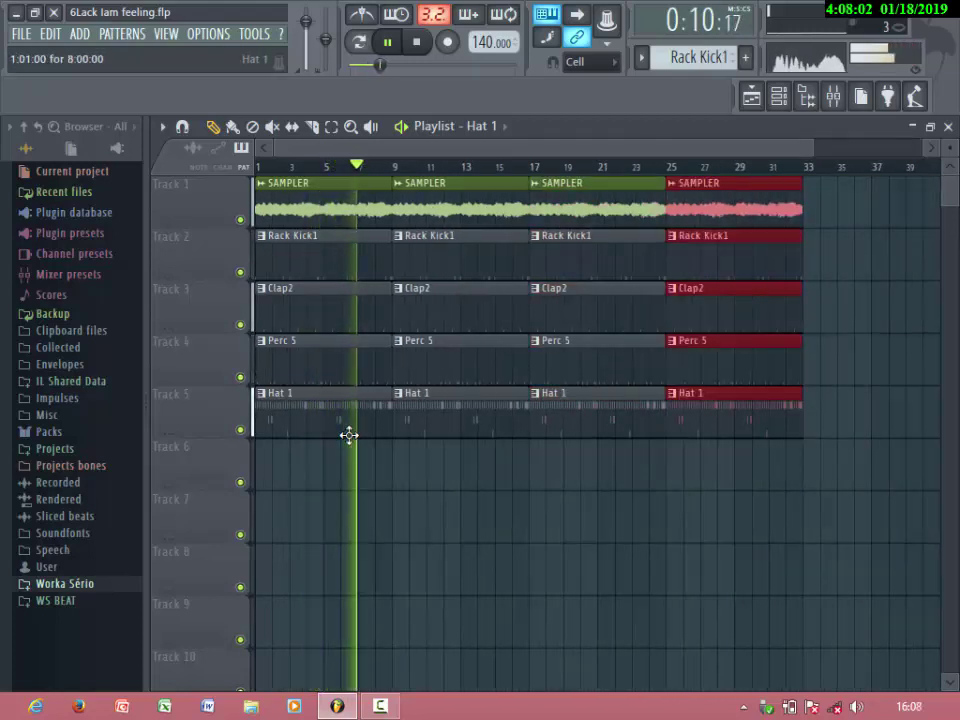
key("ctrl+b")
scroll(298, 324, "down", 1)
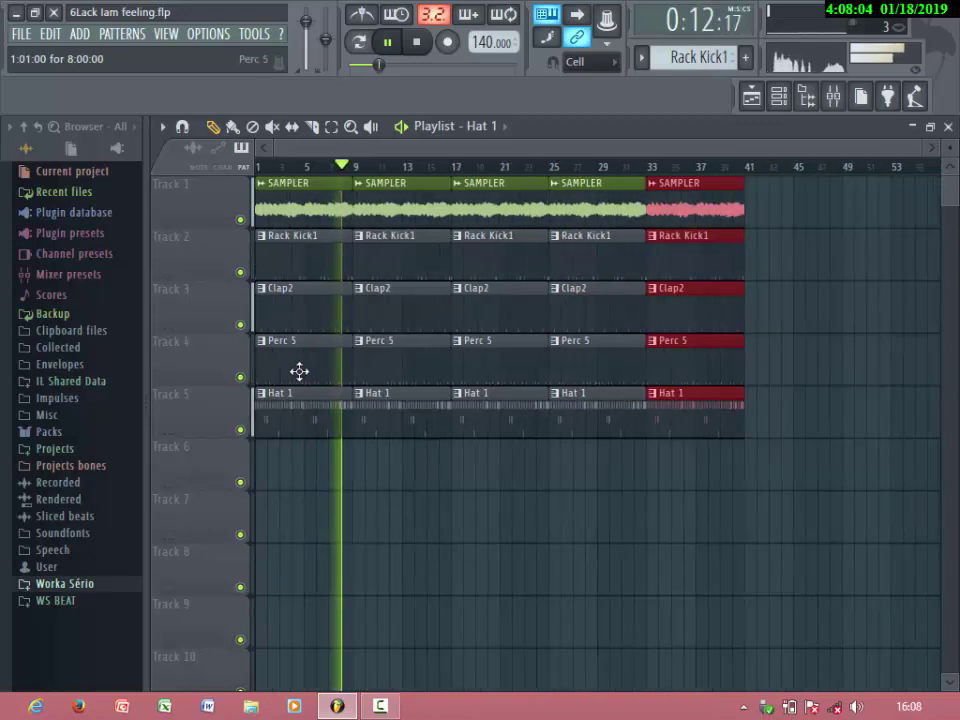
scroll(299, 374, "down", 1)
scroll(300, 377, "up", 1)
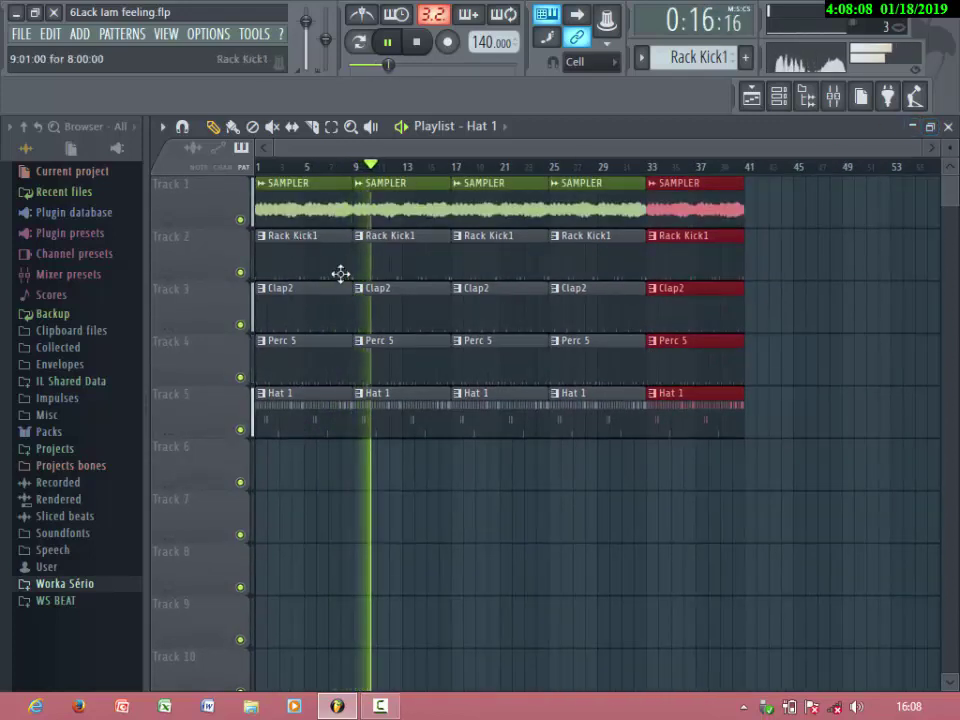
Restart playback and open the Rack Kick1 pattern in the piano roll, showing its notes from bar 1
key("space")
key("space")
double_click(309, 261)
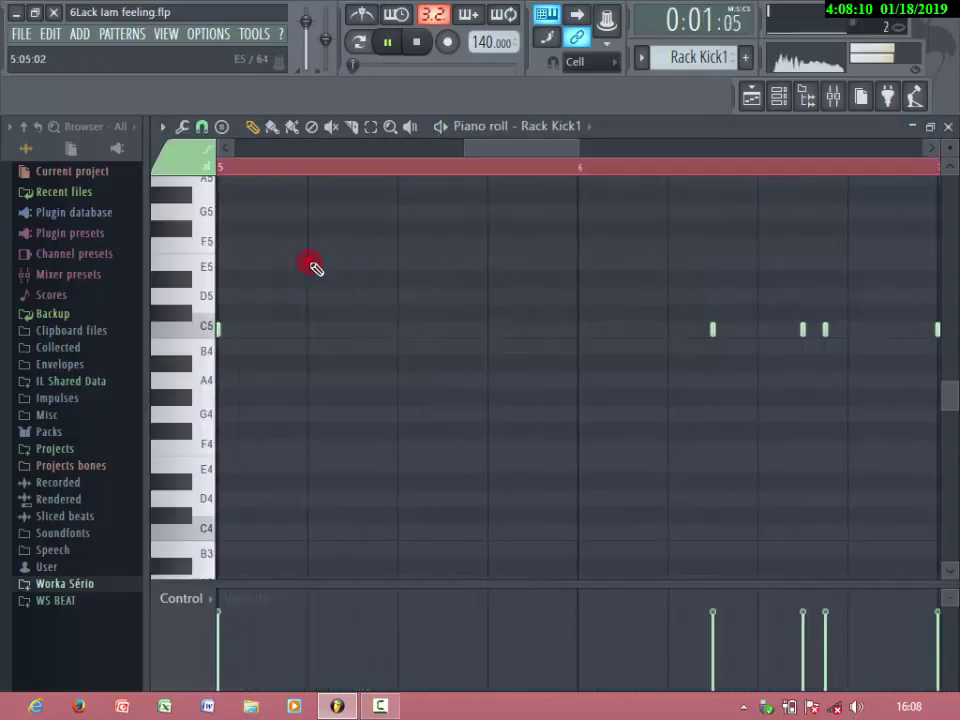
left_click_drag(560, 157, 223, 171)
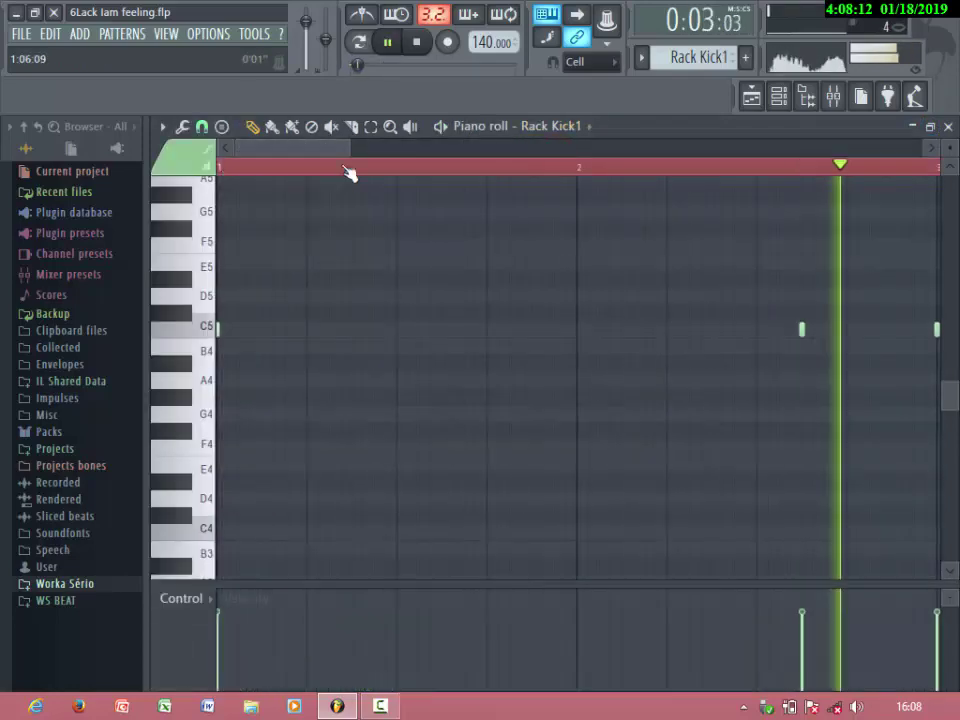
Examine the spacing of the Rack Kick1 notes across bars 1 to 8 in the piano roll while the beat plays
left_click_drag(349, 150, 846, 197)
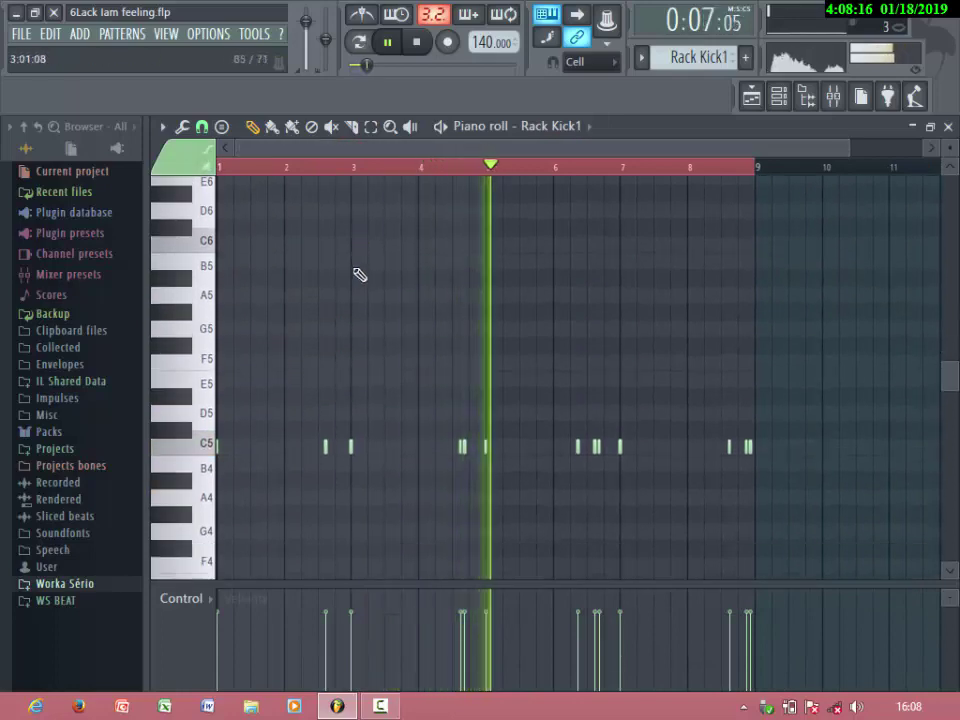
scroll(344, 473, "up", 3)
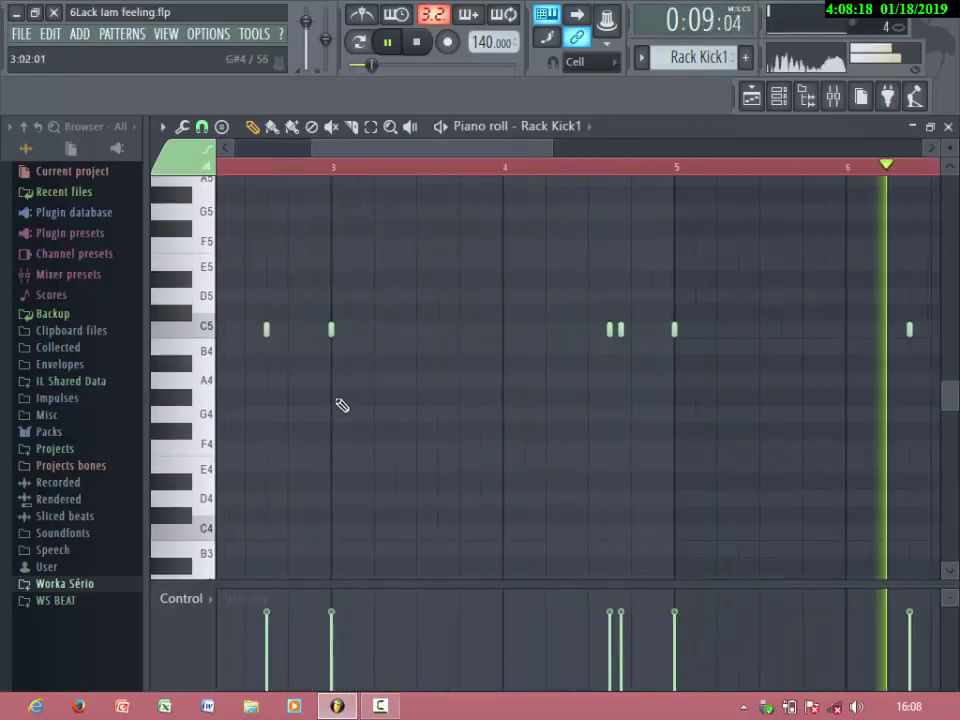
scroll(700, 446, "up", 8)
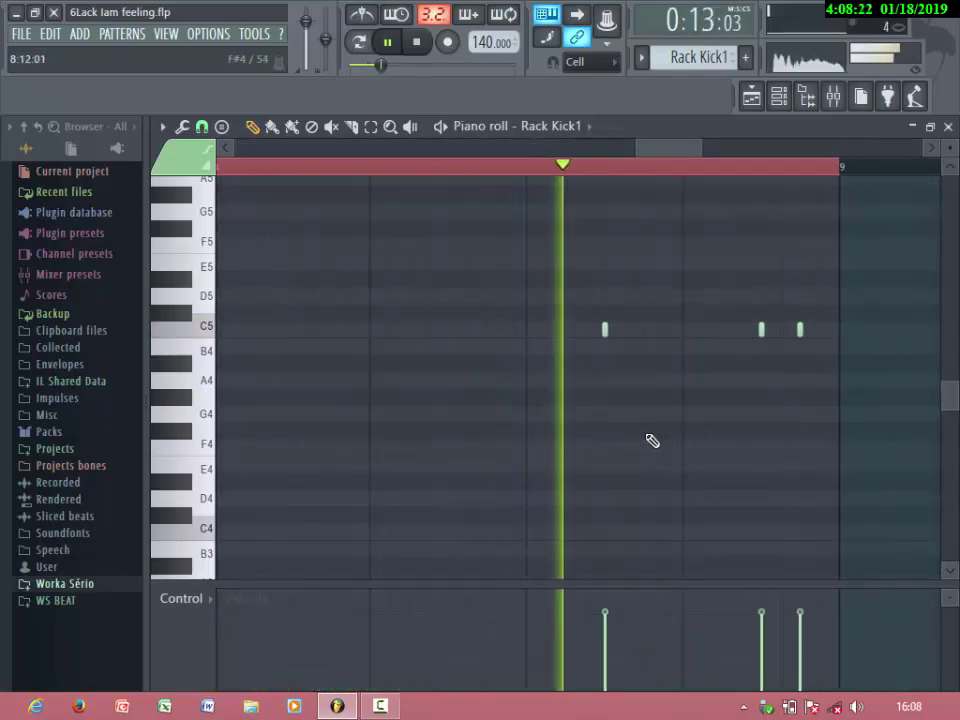
scroll(652, 441, "down", 5)
scroll(332, 463, "down", 3)
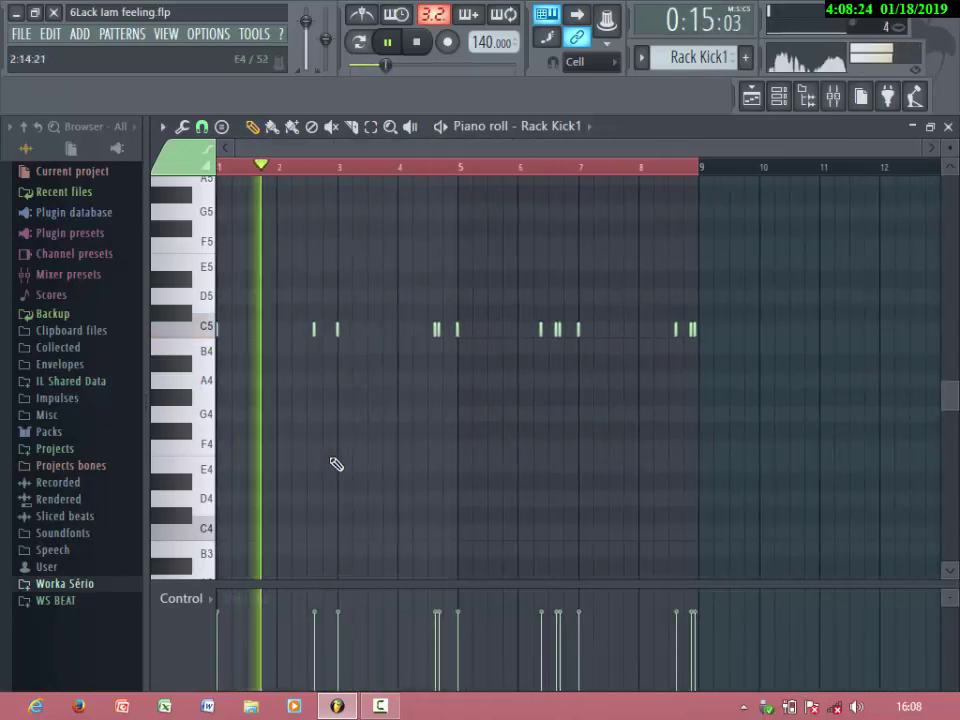
scroll(343, 428, "up", 4)
scroll(340, 427, "up", 4)
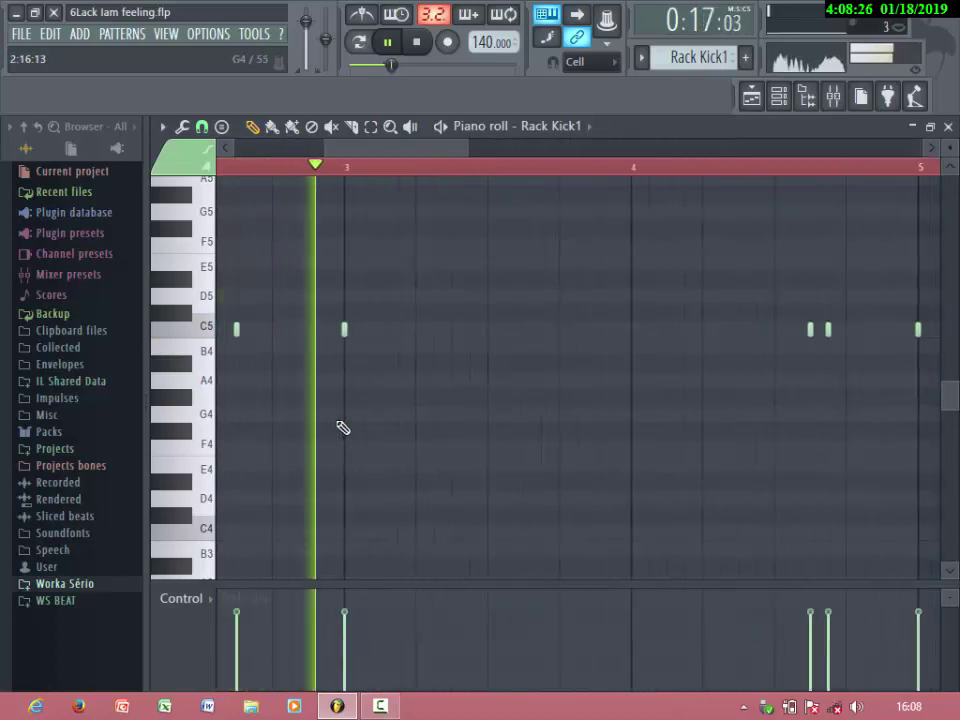
scroll(339, 426, "down", 4)
scroll(713, 405, "up", 6)
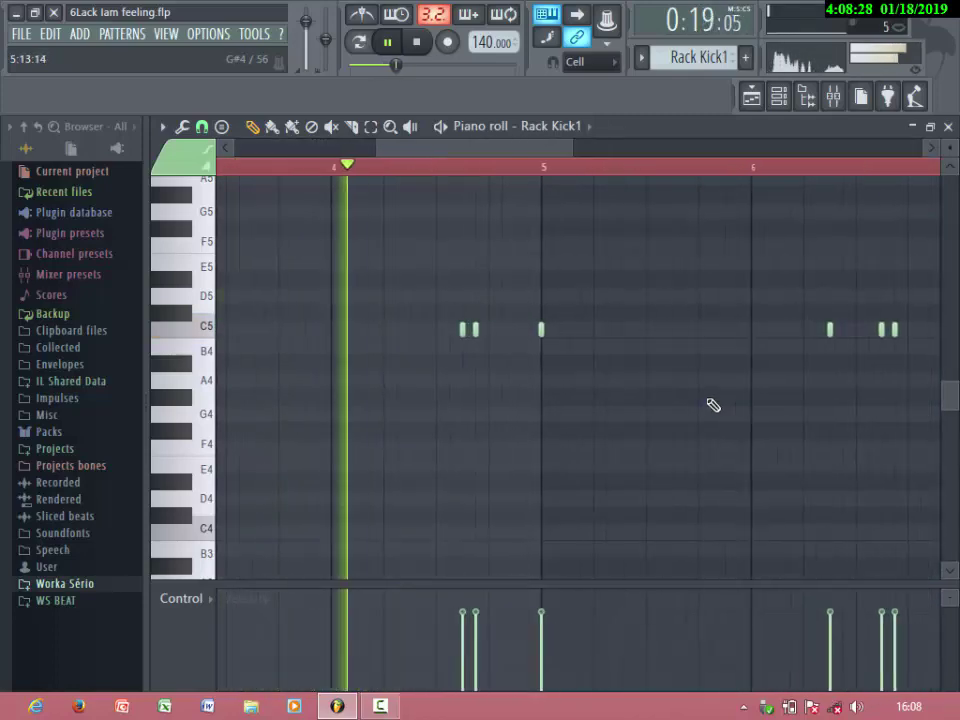
scroll(713, 405, "down", 7)
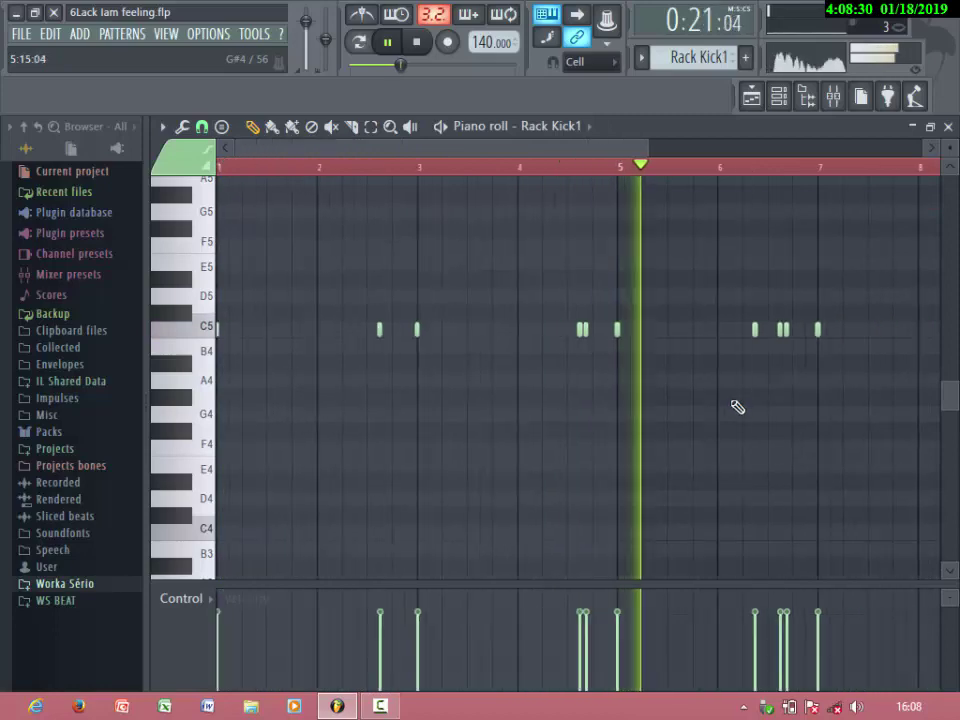
scroll(942, 409, "up", 2)
scroll(942, 409, "up", 4)
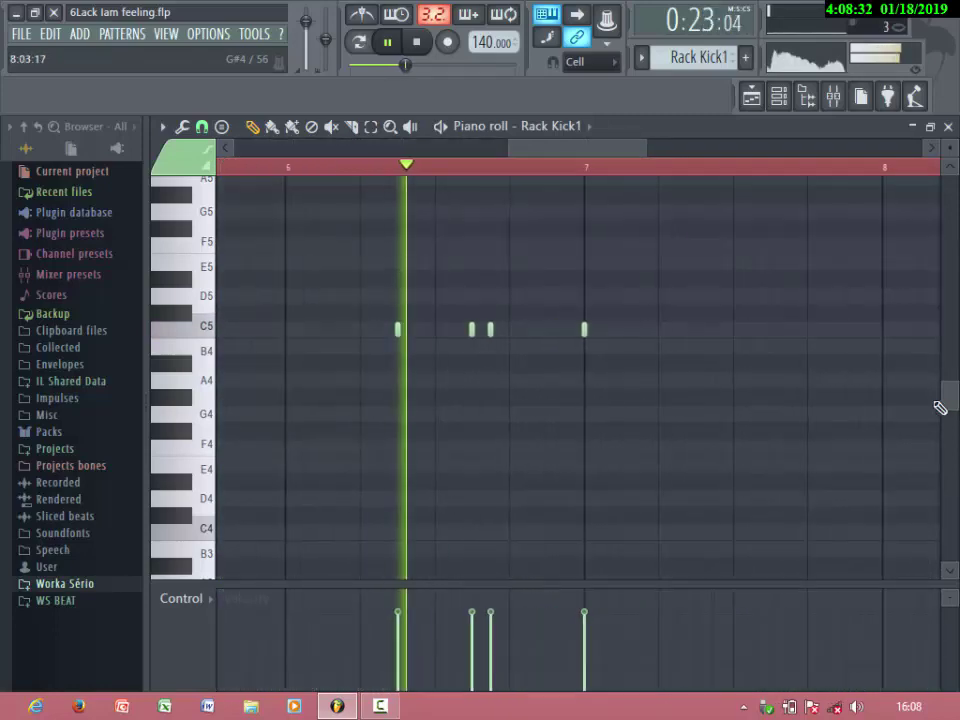
scroll(941, 408, "down", 5)
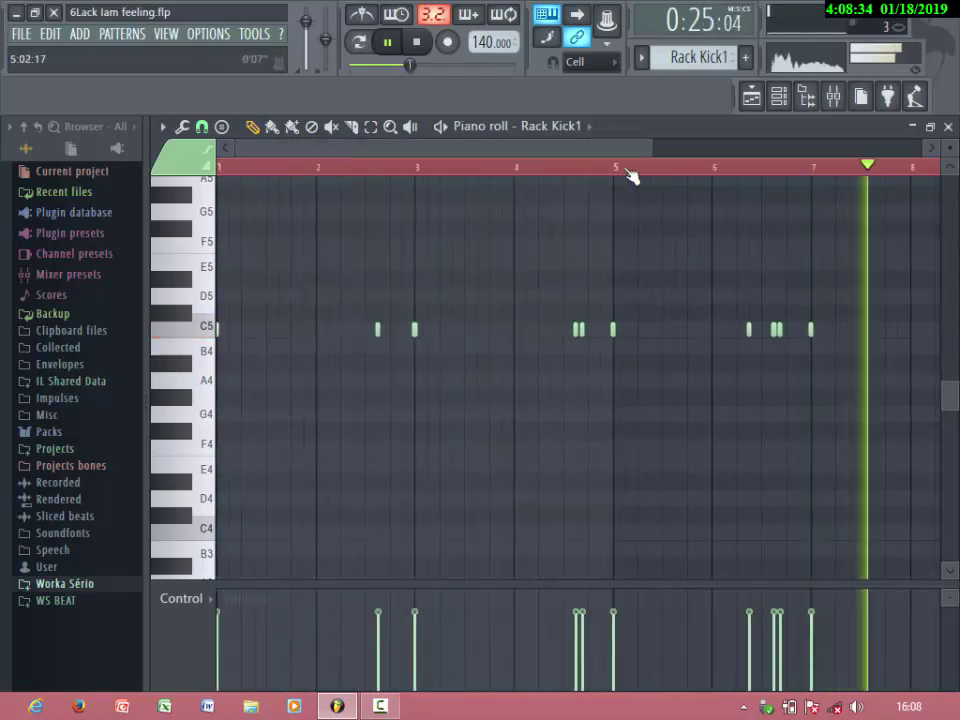
left_click_drag(619, 154, 787, 270)
scroll(801, 398, "up", 7)
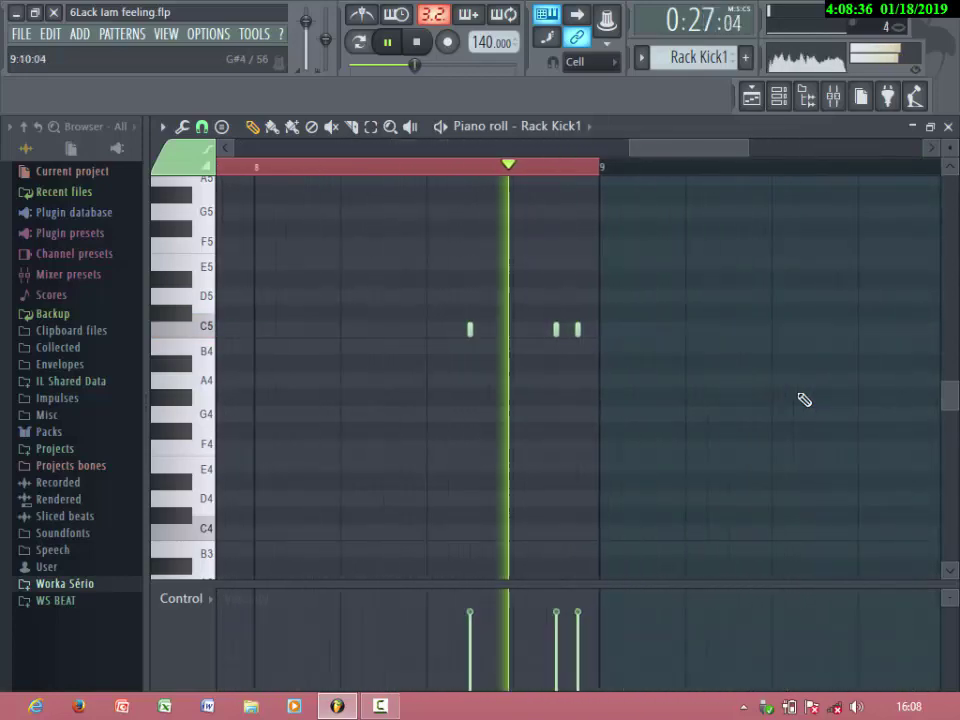
scroll(803, 396, "down", 5)
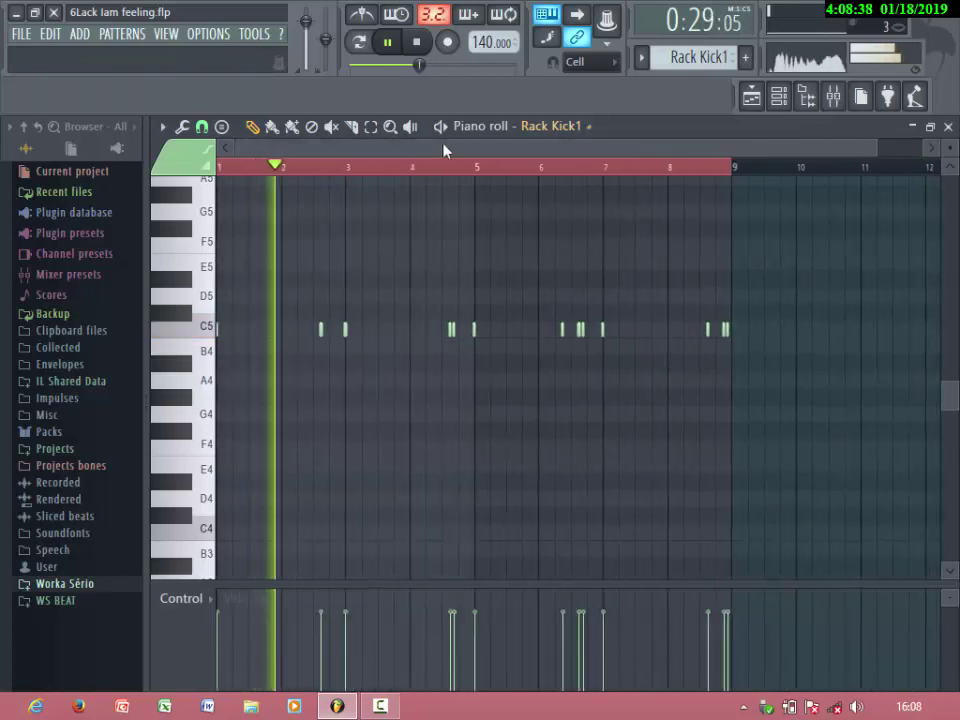
Check the Clap2 and Perc 5 channels in the piano roll, and return to the Rack Kick1 channel
left_click(549, 126)
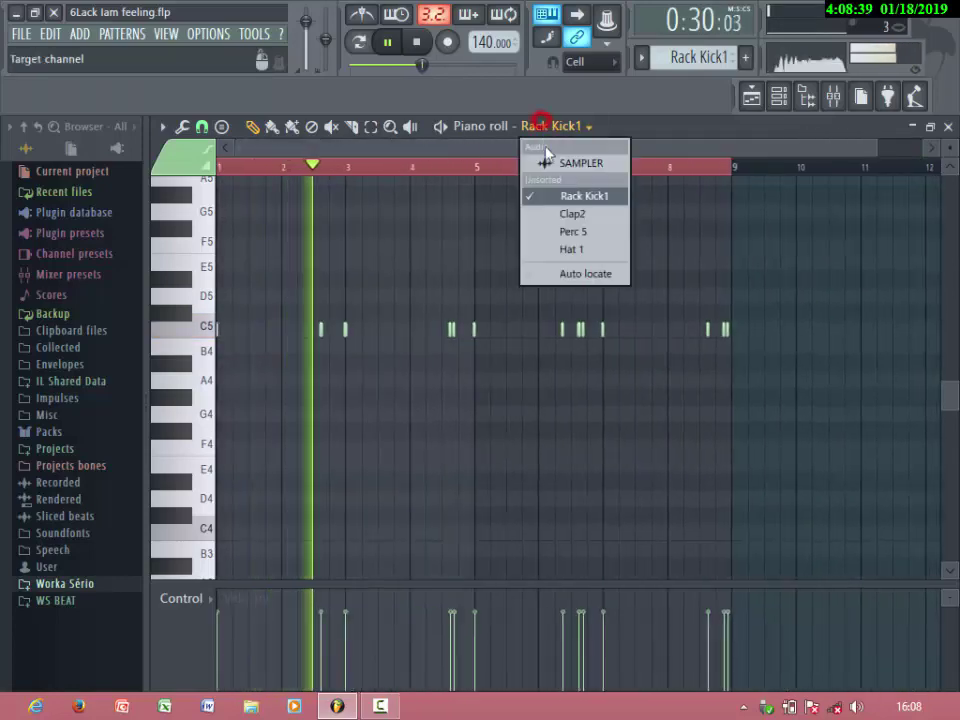
left_click(579, 214)
scroll(390, 326, "down", 1)
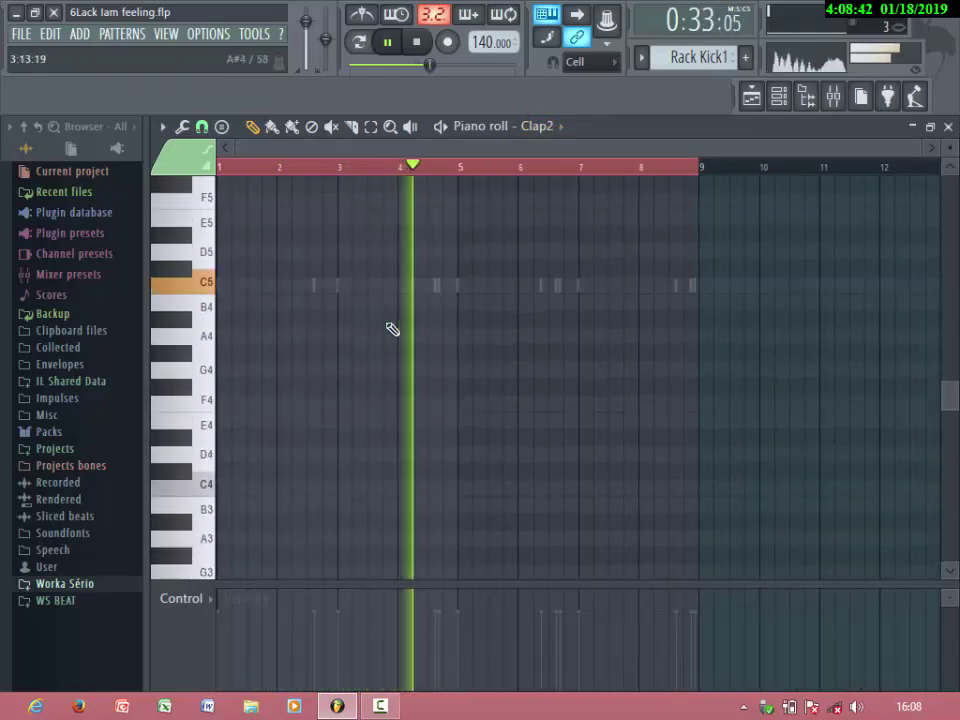
scroll(360, 347, "up", 3)
scroll(360, 347, "down", 3)
scroll(360, 347, "up", 2)
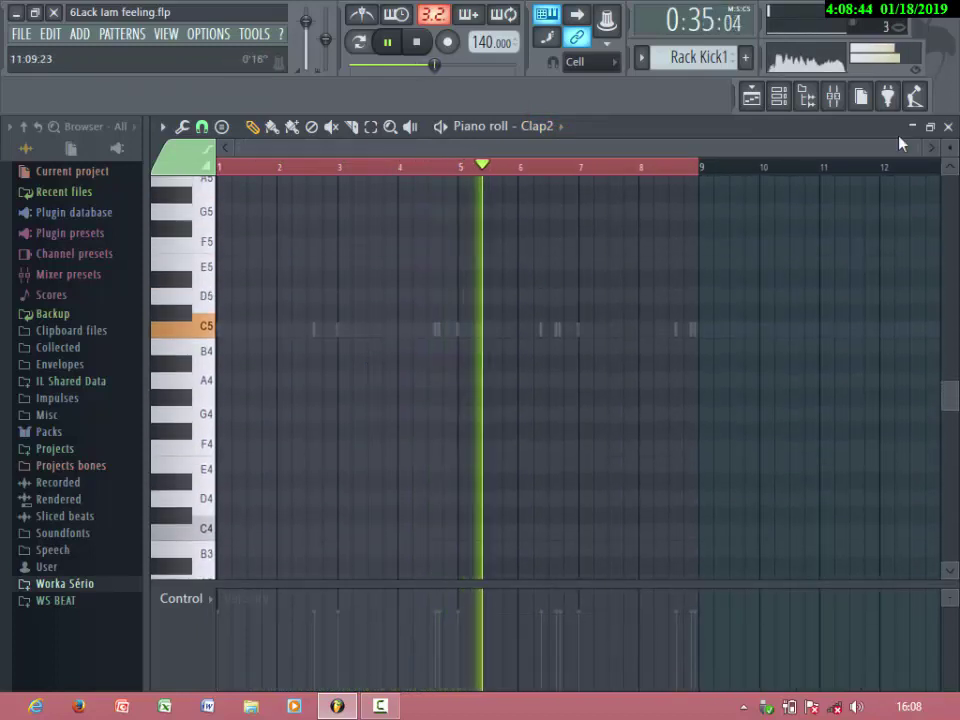
left_click(537, 126)
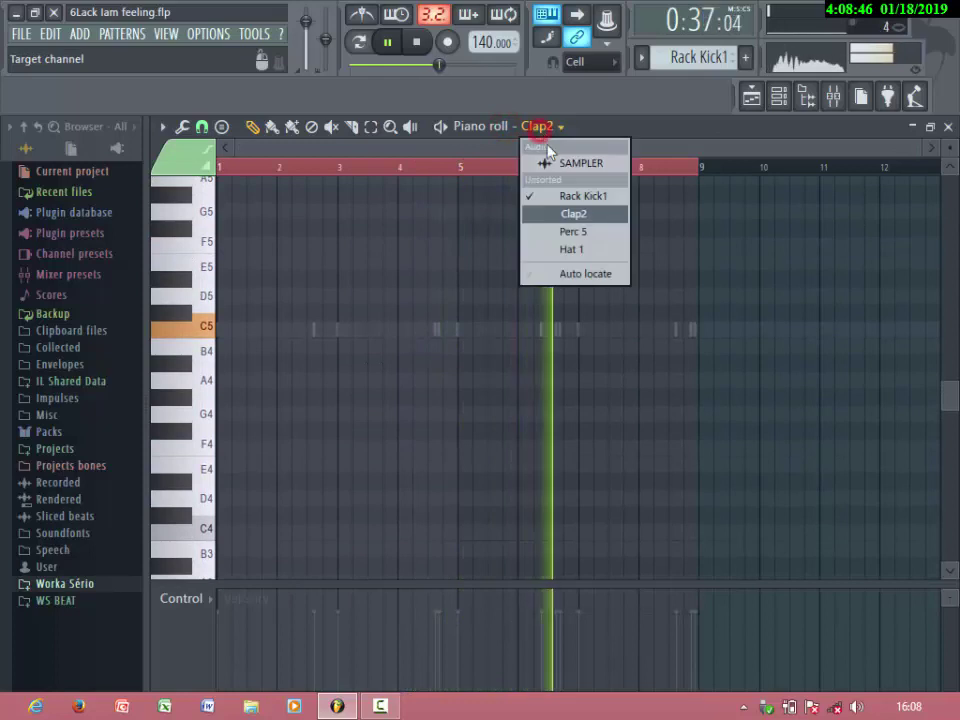
left_click(574, 231)
left_click(537, 127)
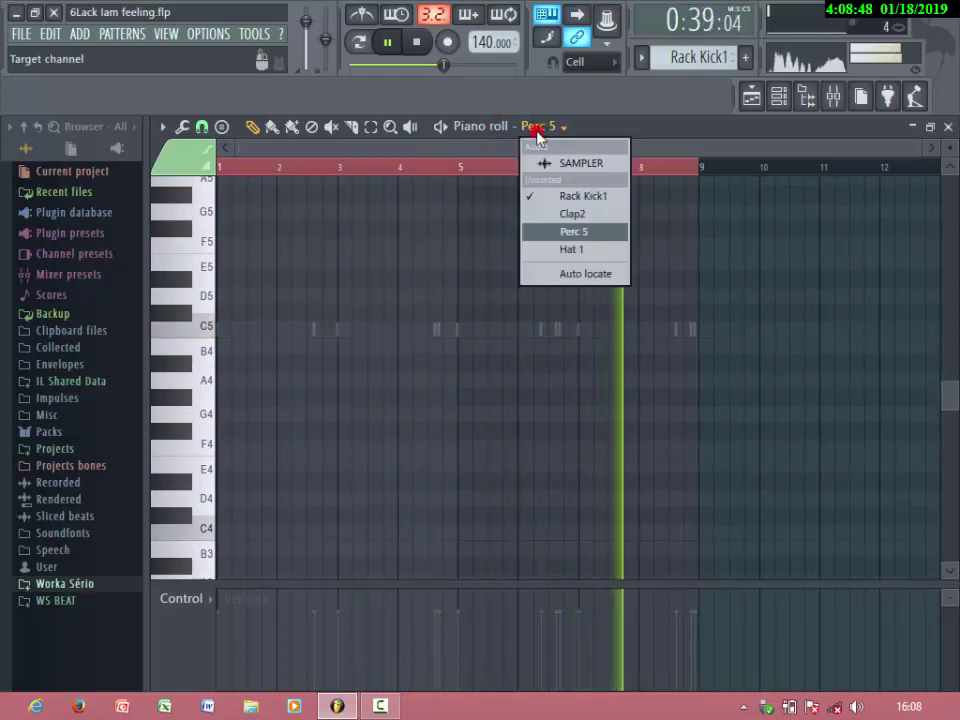
left_click(560, 197)
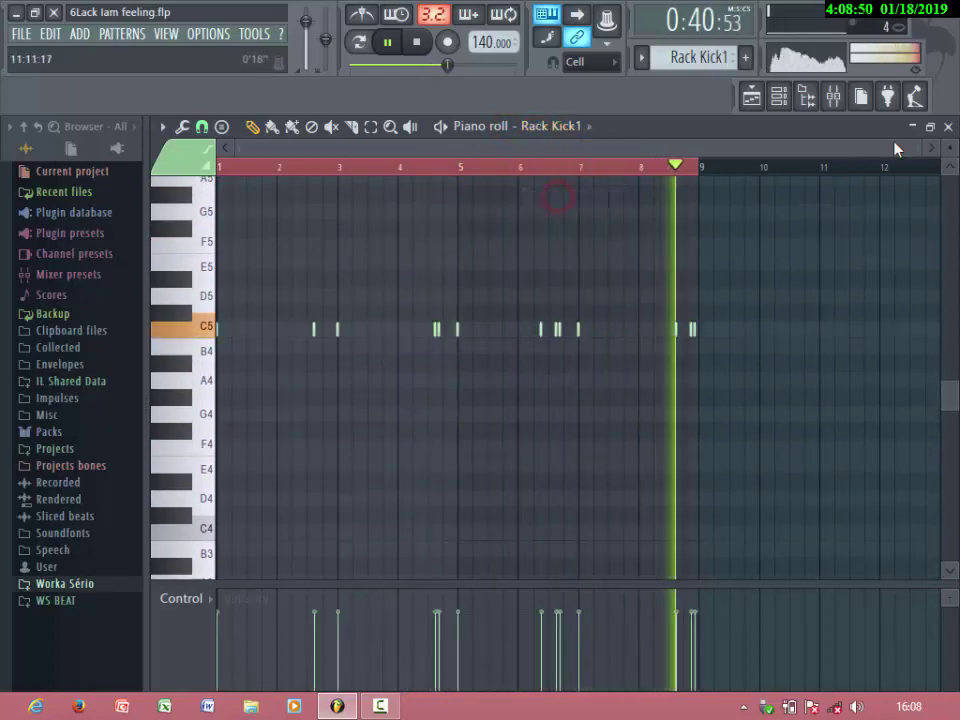
Close the kick's piano roll and open the Clap2 channel of the Clap2 pattern in the piano roll
left_click(947, 128)
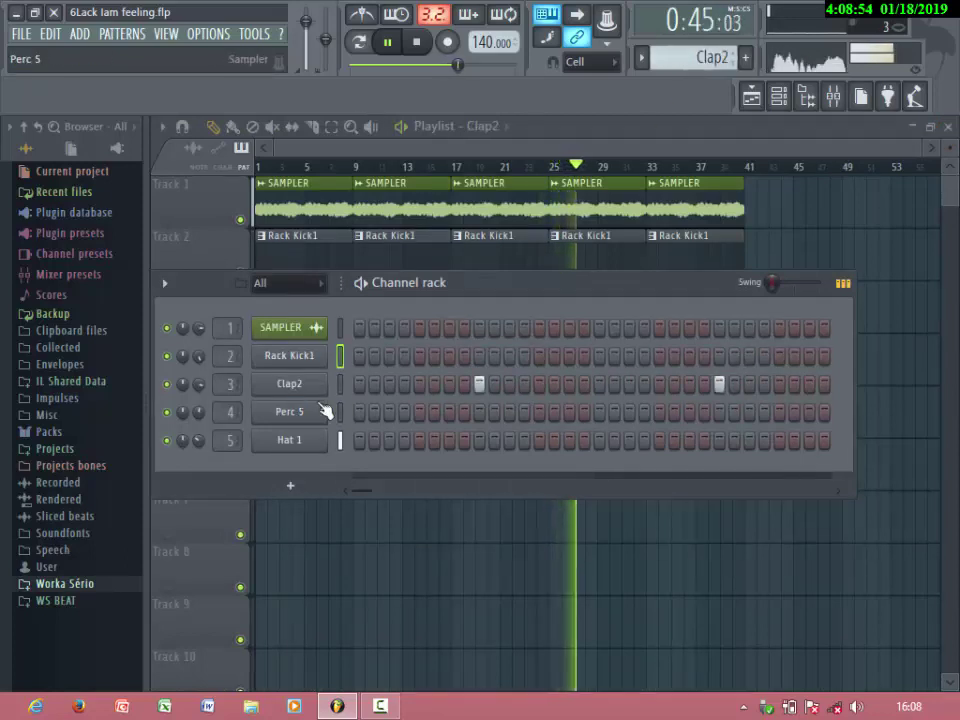
right_click(313, 390)
left_click(354, 384)
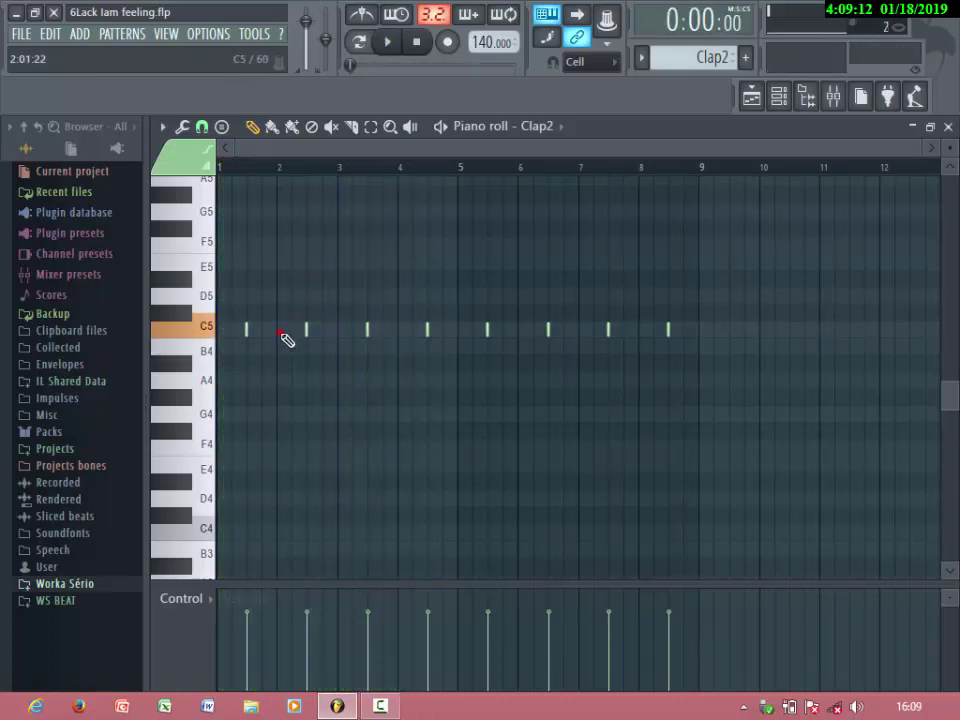
Choose a piano roll snap setting and add an extra C5 clap note at the start of bar 2
scroll(288, 356, "up", 3)
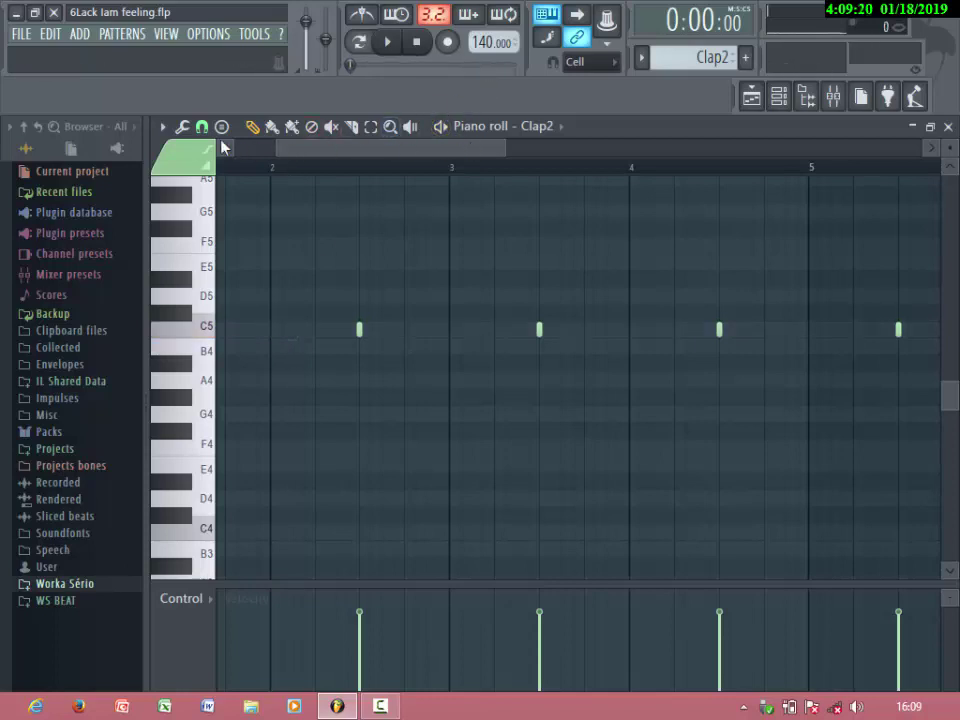
left_click(161, 128)
mouse_move(203, 280)
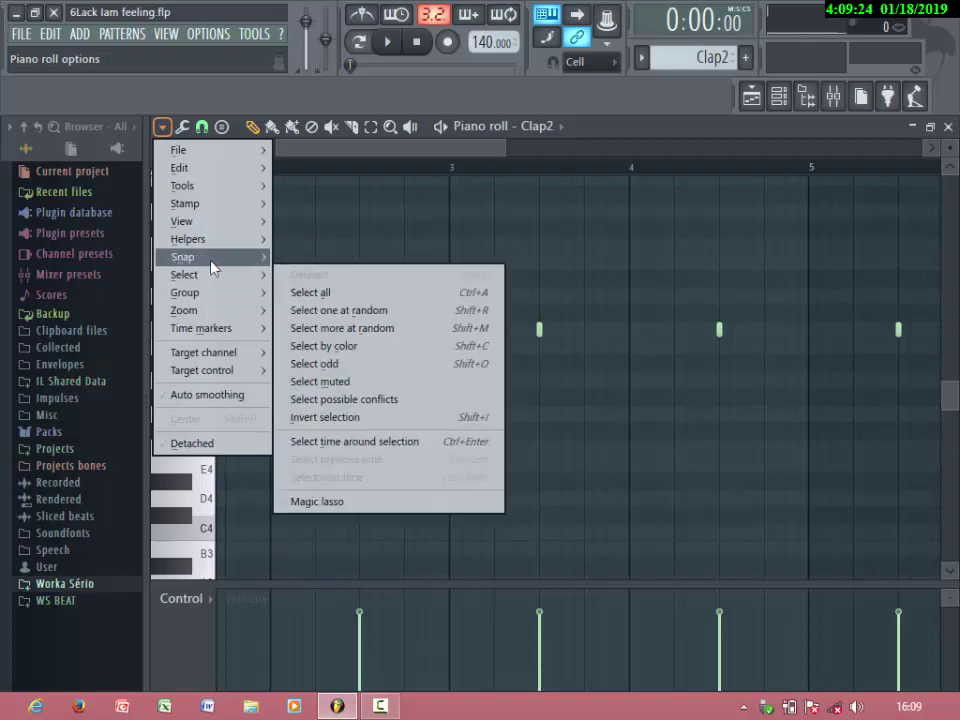
mouse_move(212, 258)
left_click(289, 302)
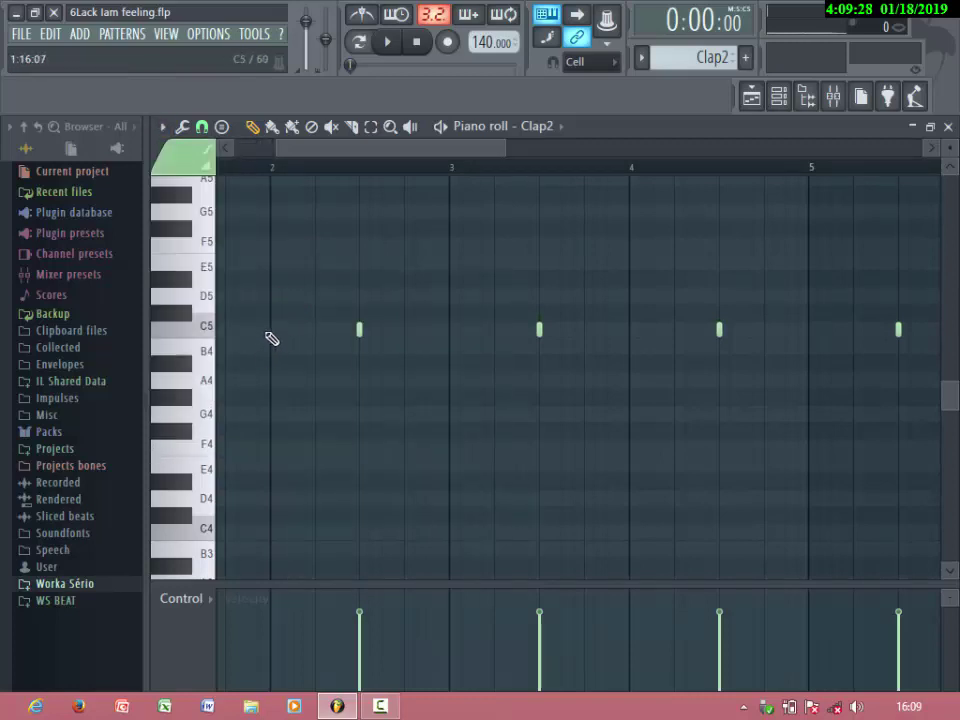
Lower the velocity of the extra clap note at bar 2, restarting playback to audition it
scroll(293, 403, "down", 5)
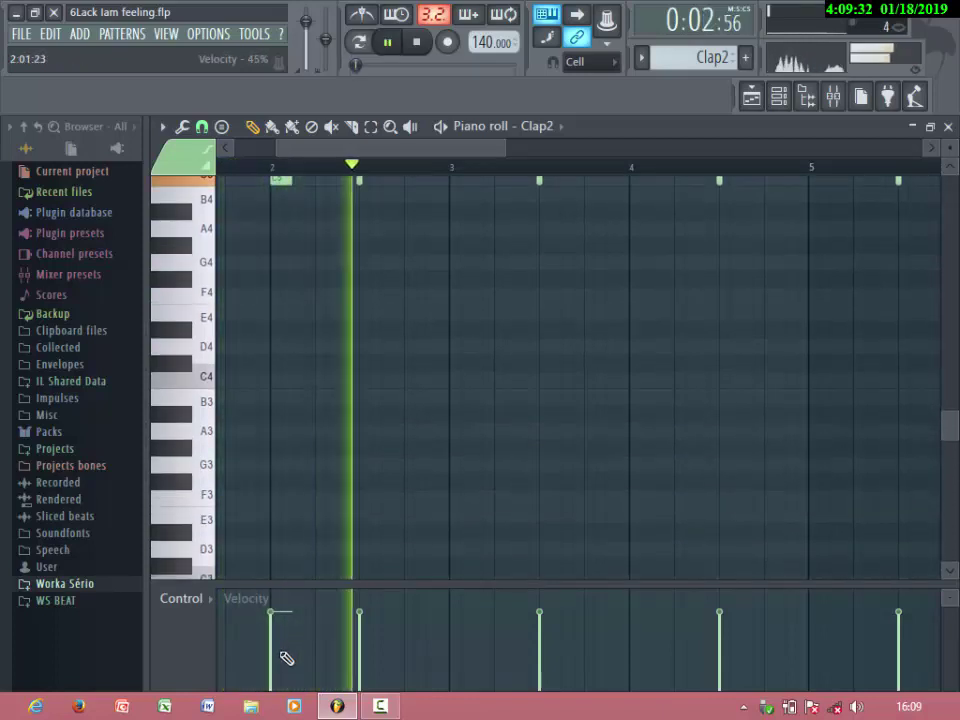
key("space")
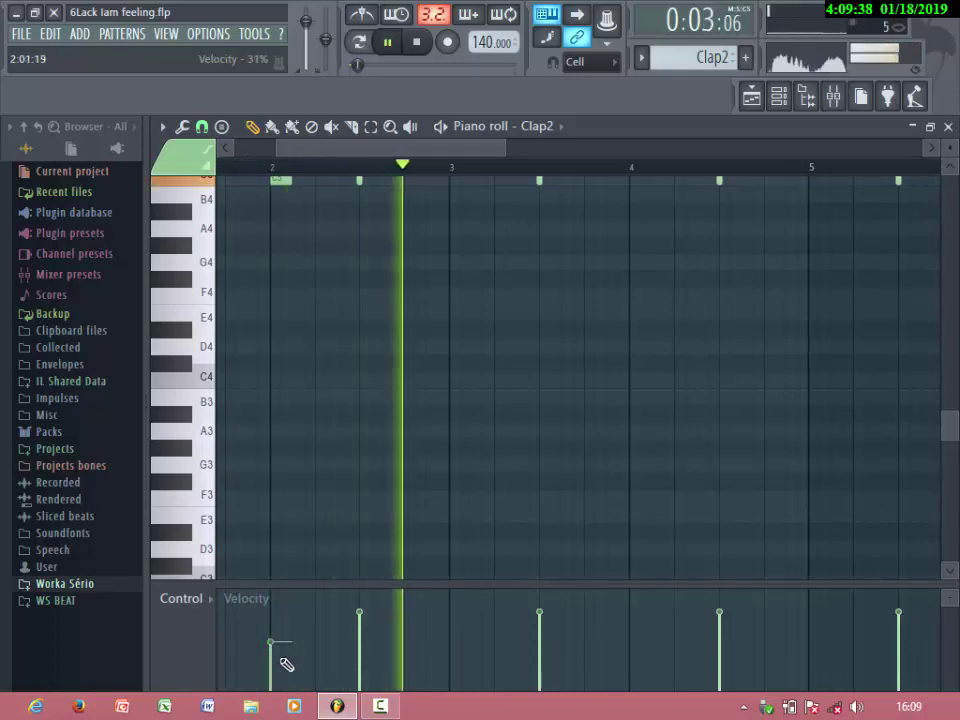
key("space")
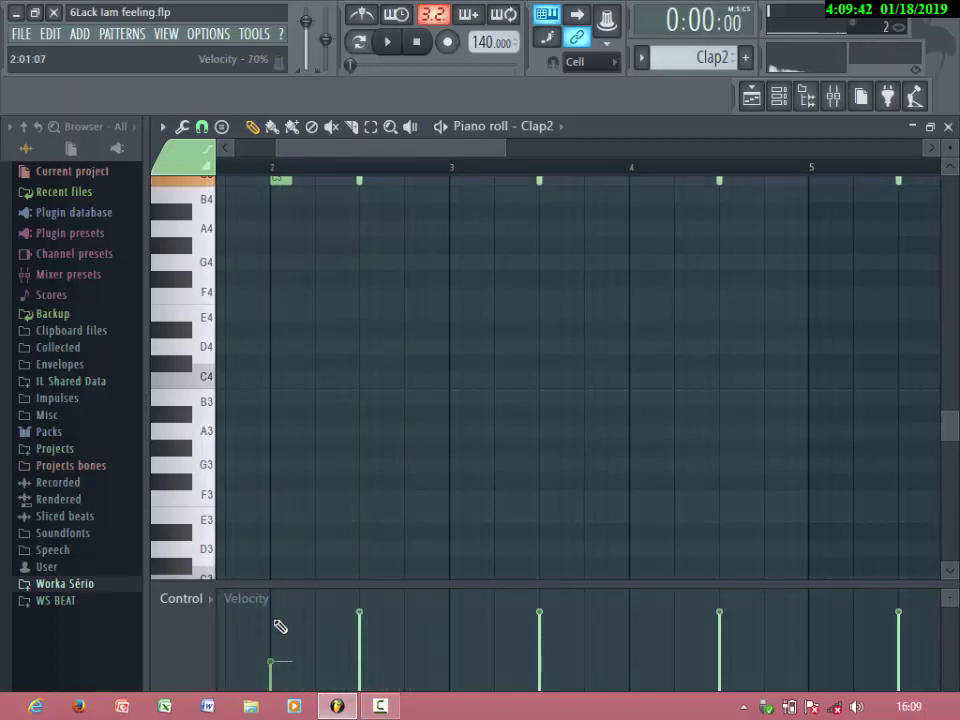
scroll(357, 325, "up", 2)
key("space")
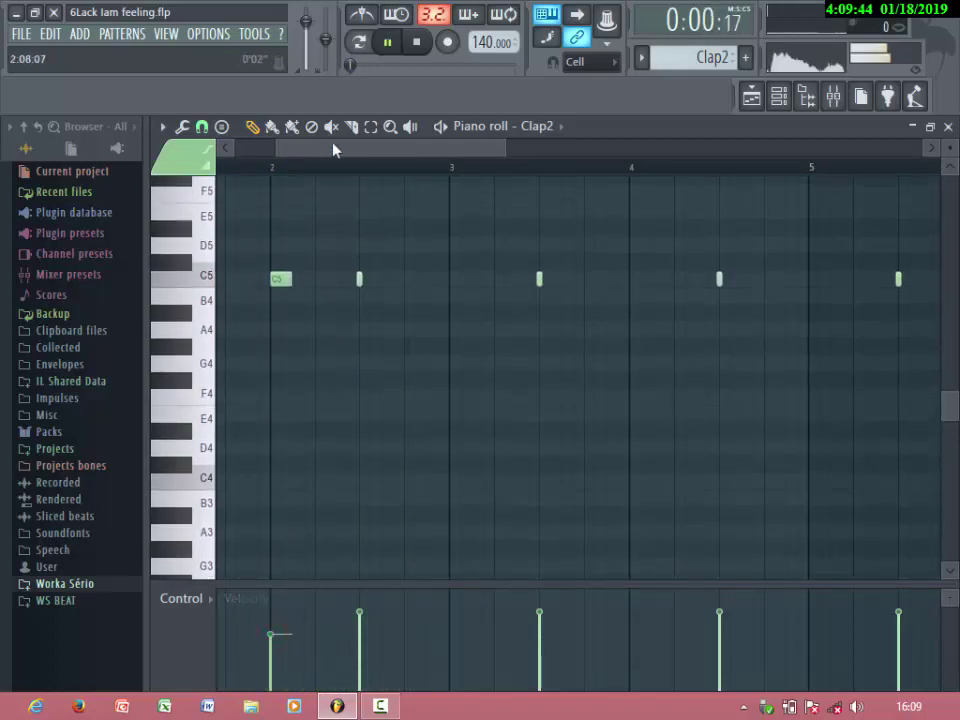
Move the extra clap note to 2:05 on C5 and adjust its velocity below the other claps, auditioning the change
left_click_drag(322, 150, 274, 167)
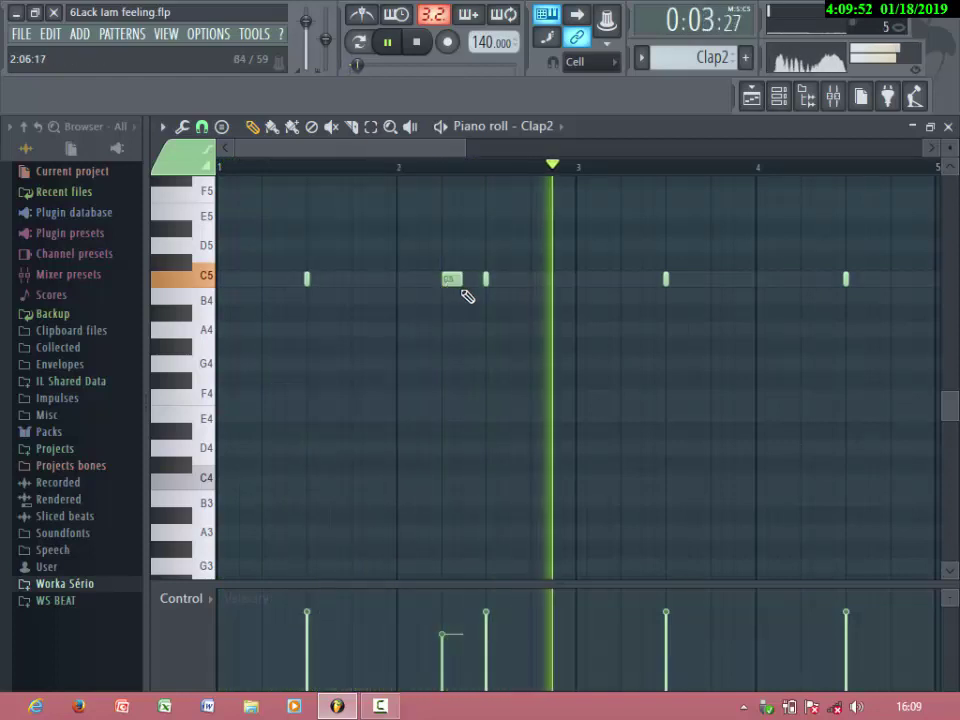
key("space")
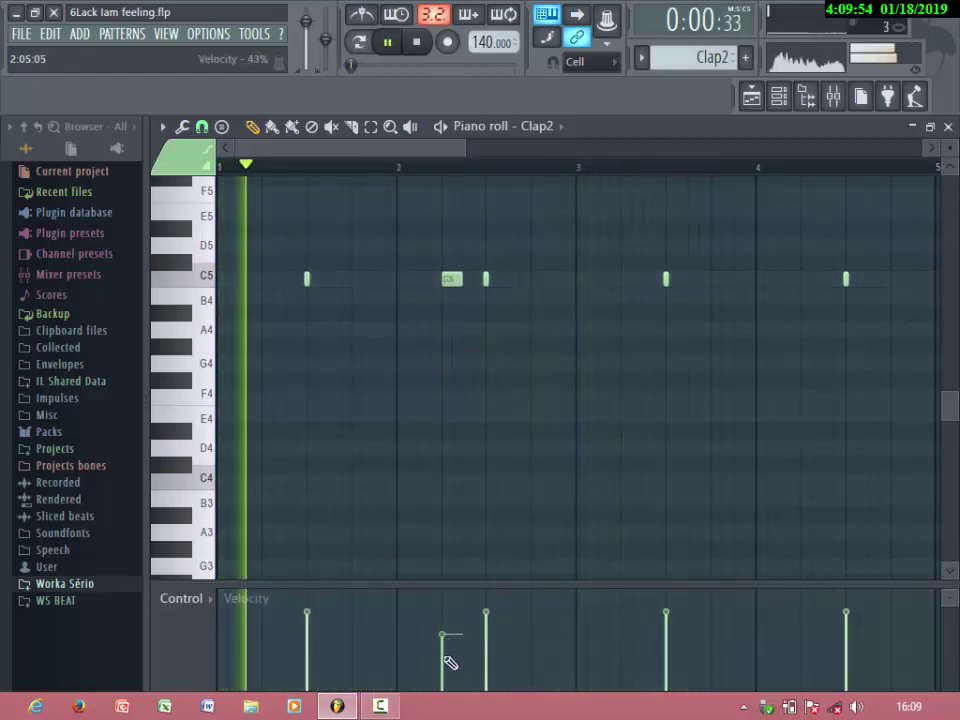
left_click(446, 664)
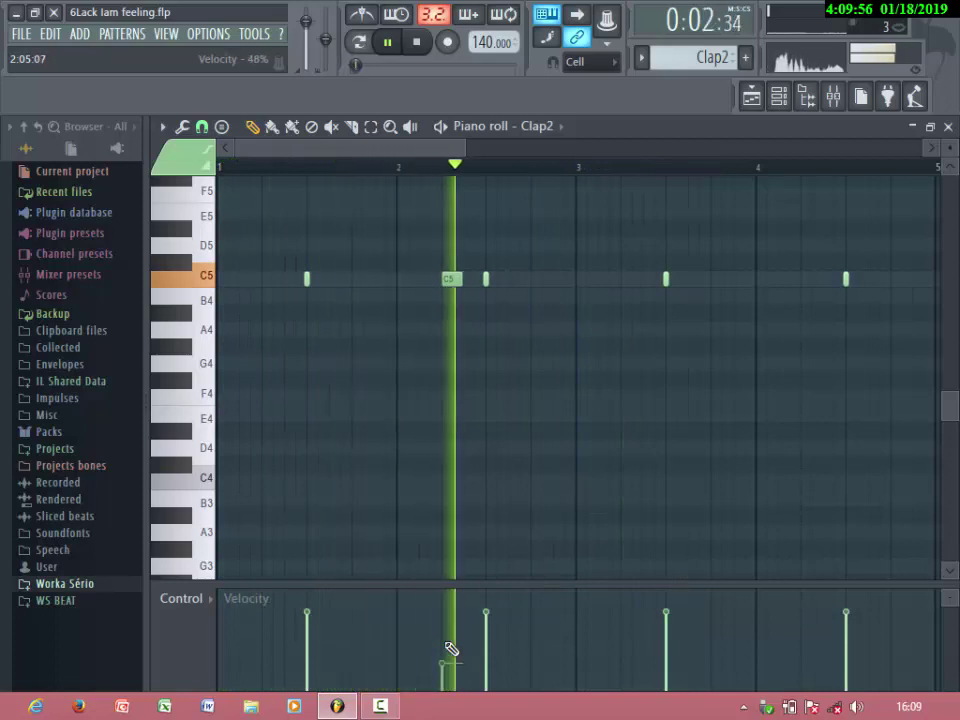
key("space")
left_click(443, 640)
key("space")
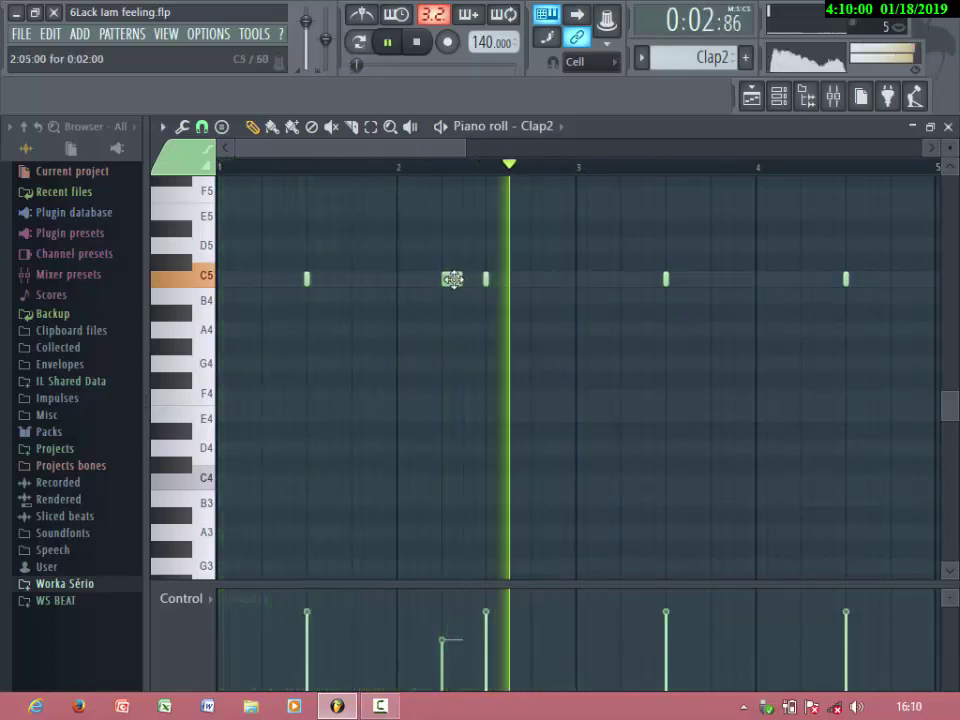
Try the extra clap note on C5 at 2:11, at 2:13 and at the start of bar 3
left_click_drag(452, 279, 516, 281)
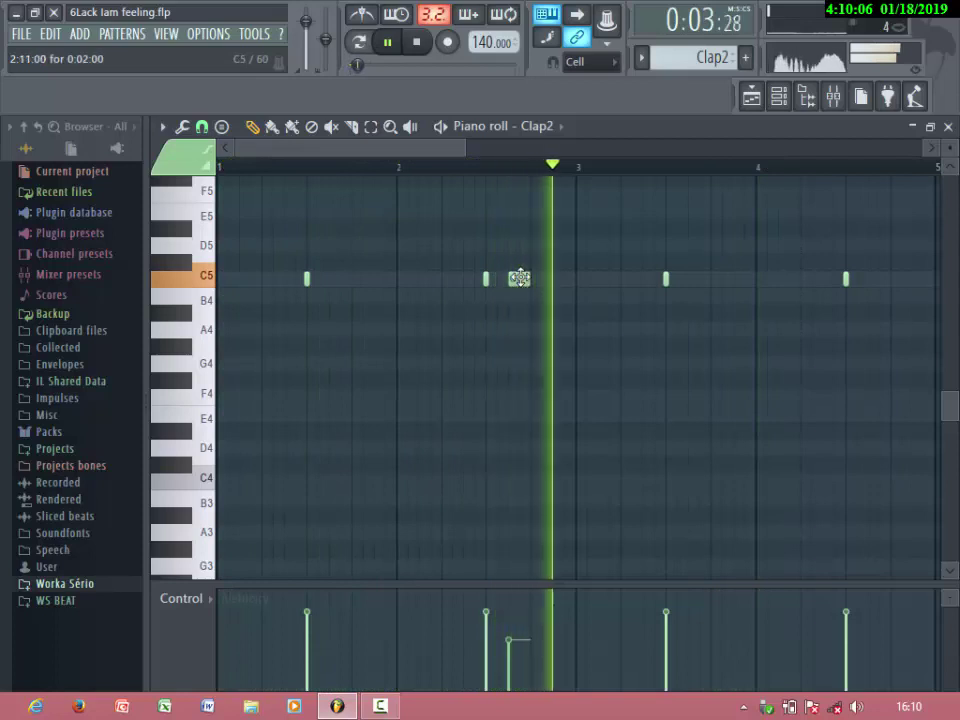
left_click_drag(519, 279, 540, 284)
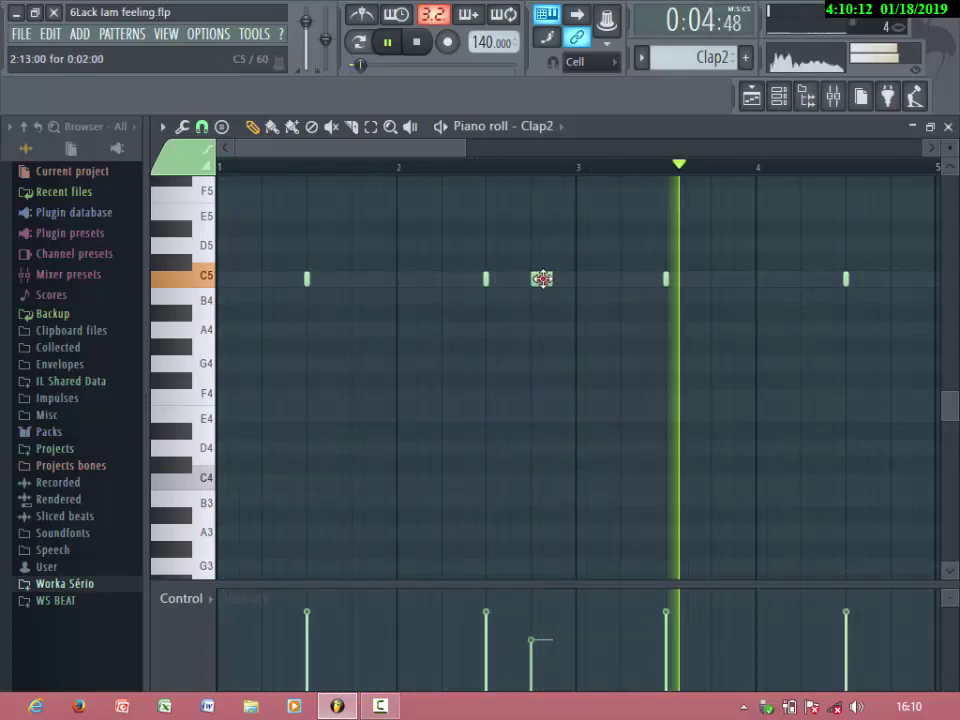
left_click_drag(541, 280, 585, 283)
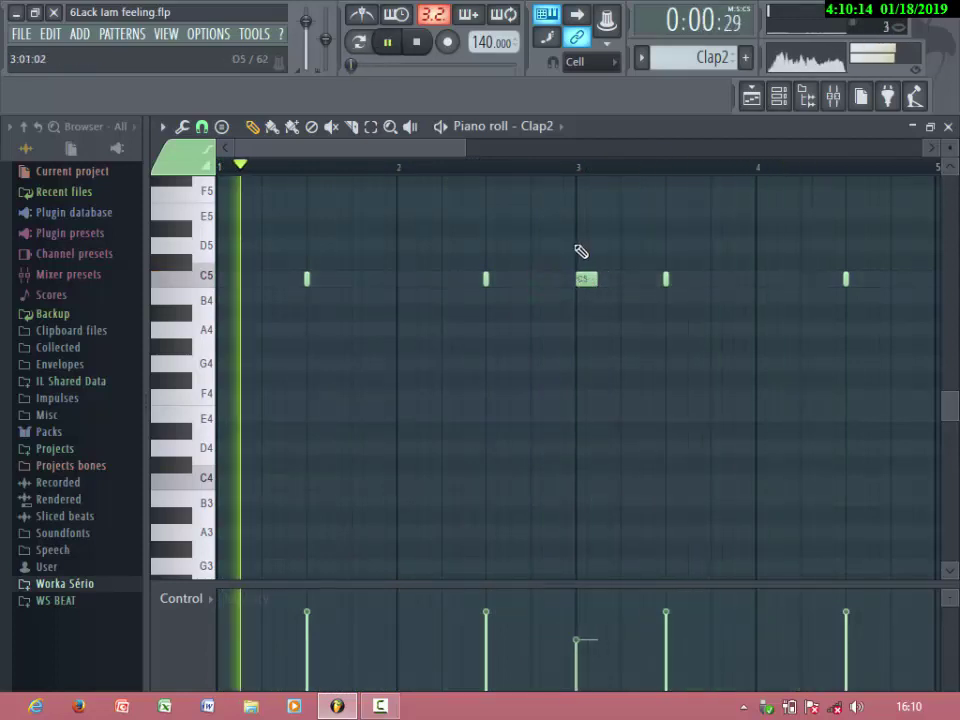
Delete the extra C5 clap note at the start of bar 3, leaving the regular claps
scroll(523, 170, "down", 5)
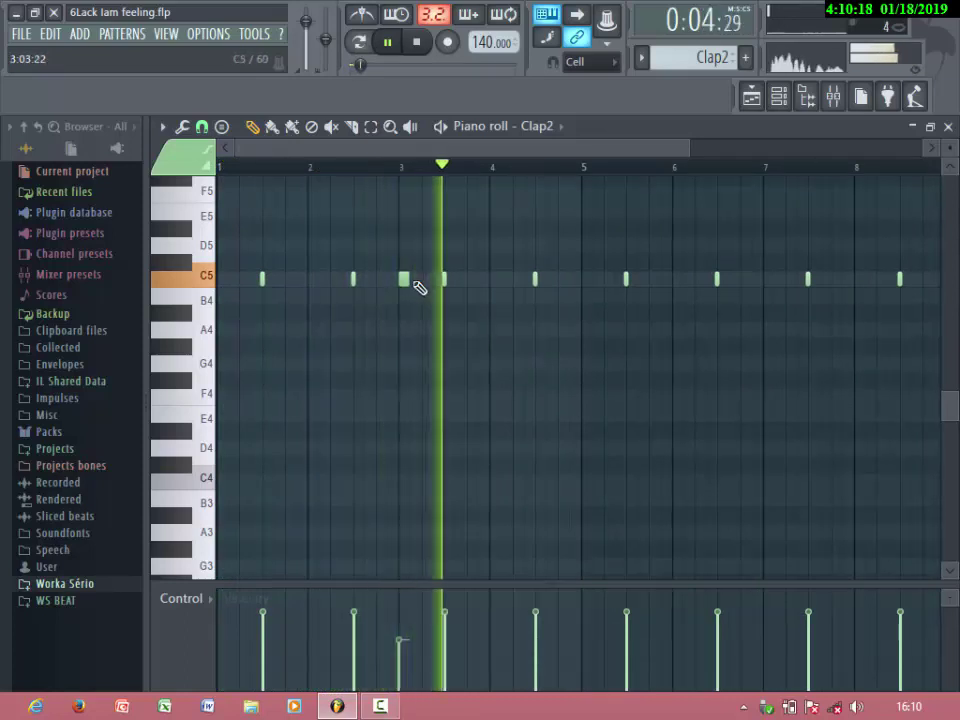
left_click_drag(403, 283, 381, 351)
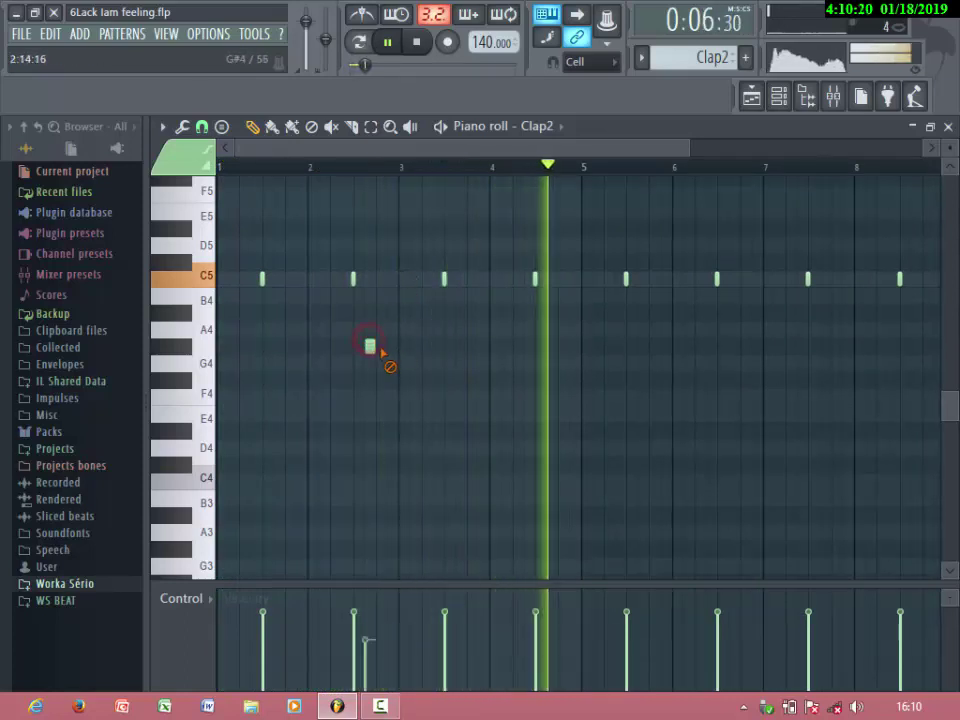
scroll(500, 167, "down", 2)
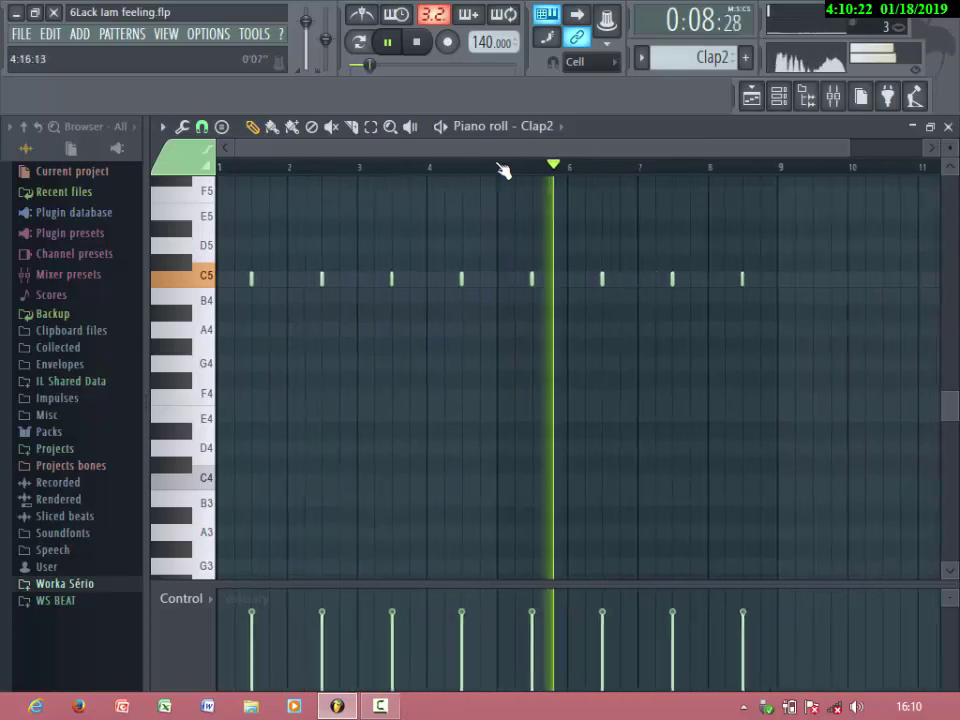
scroll(502, 167, "down", 1)
scroll(684, 337, "up", 1)
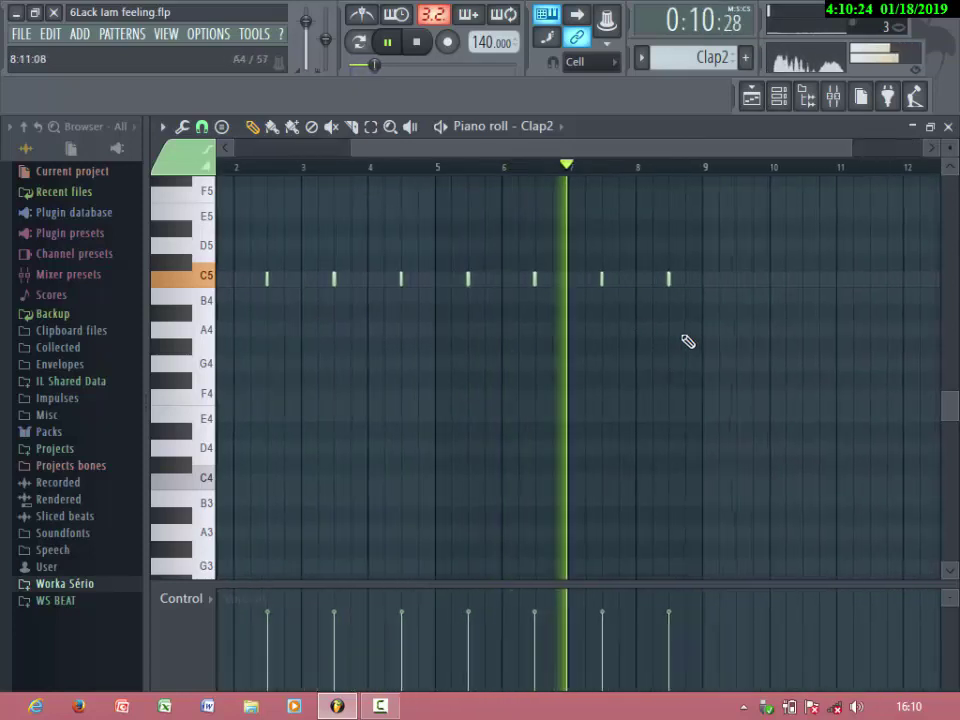
Add an extra C5 clap note at 8:11, just after the last regular clap in bar 8
scroll(684, 335, "up", 2)
left_click(660, 283)
left_click(706, 284)
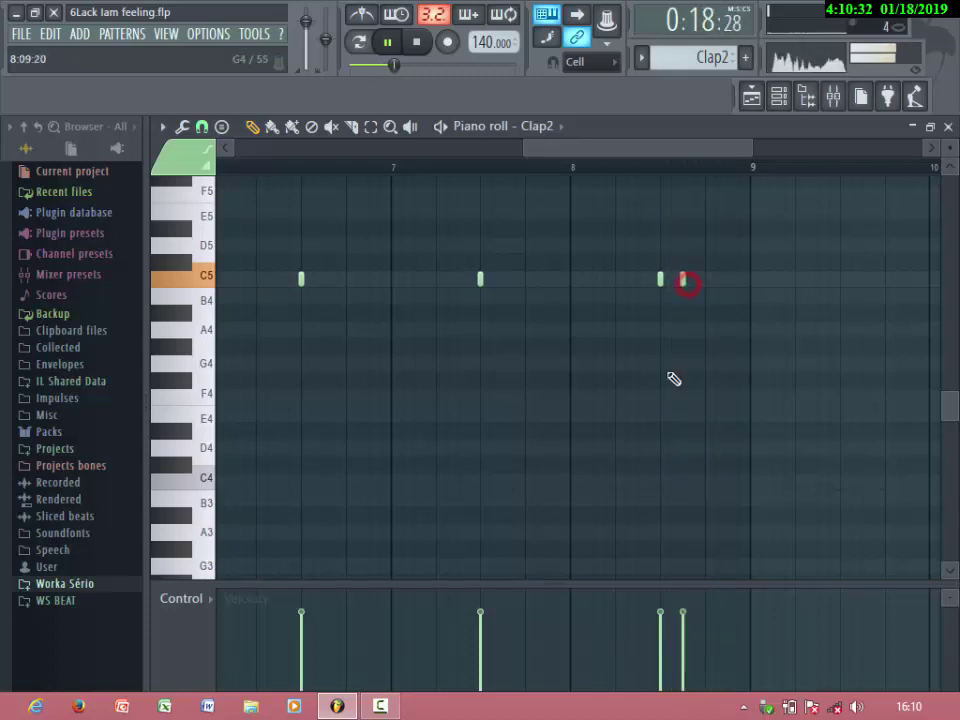
scroll(660, 361, "down", 3)
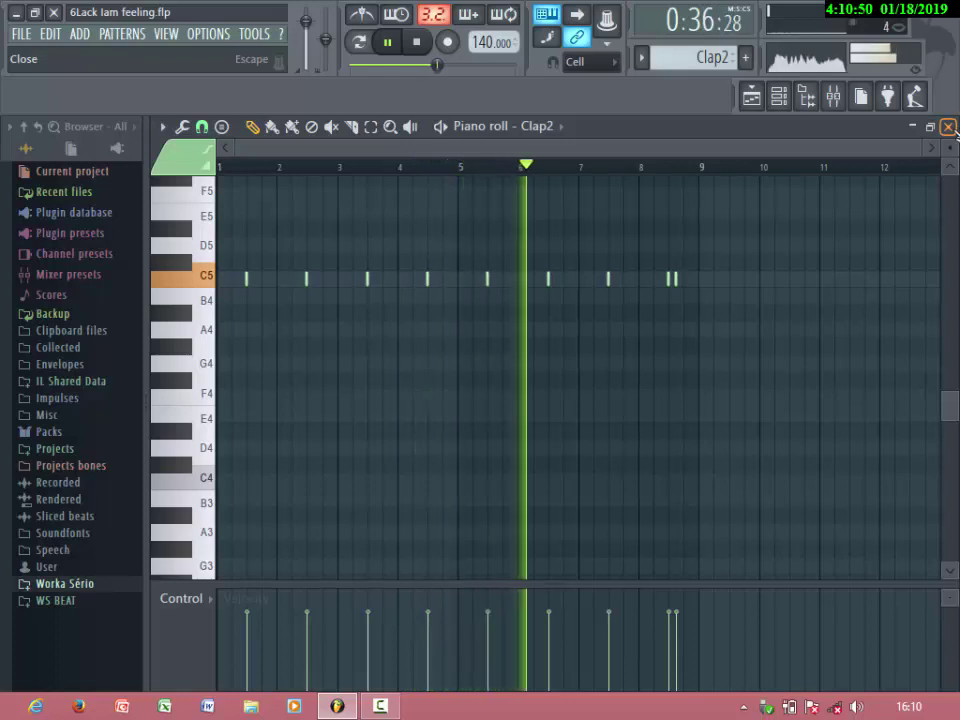
Try a further C5 clap note at 8:13, deleting and re-placing it to compare the fill by ear
left_click(685, 280)
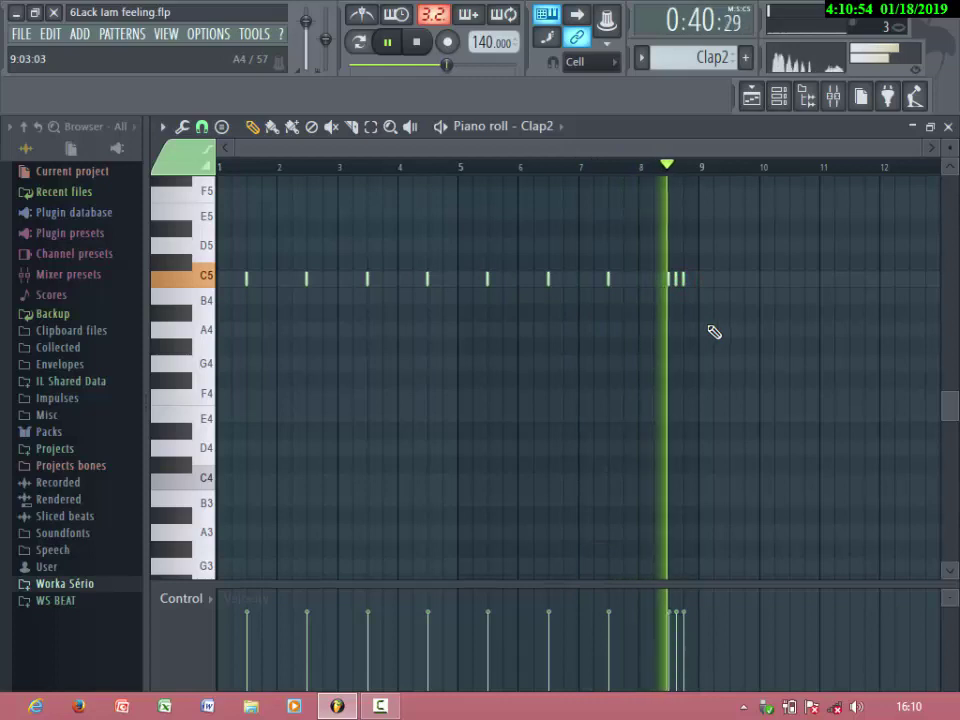
right_click(685, 280)
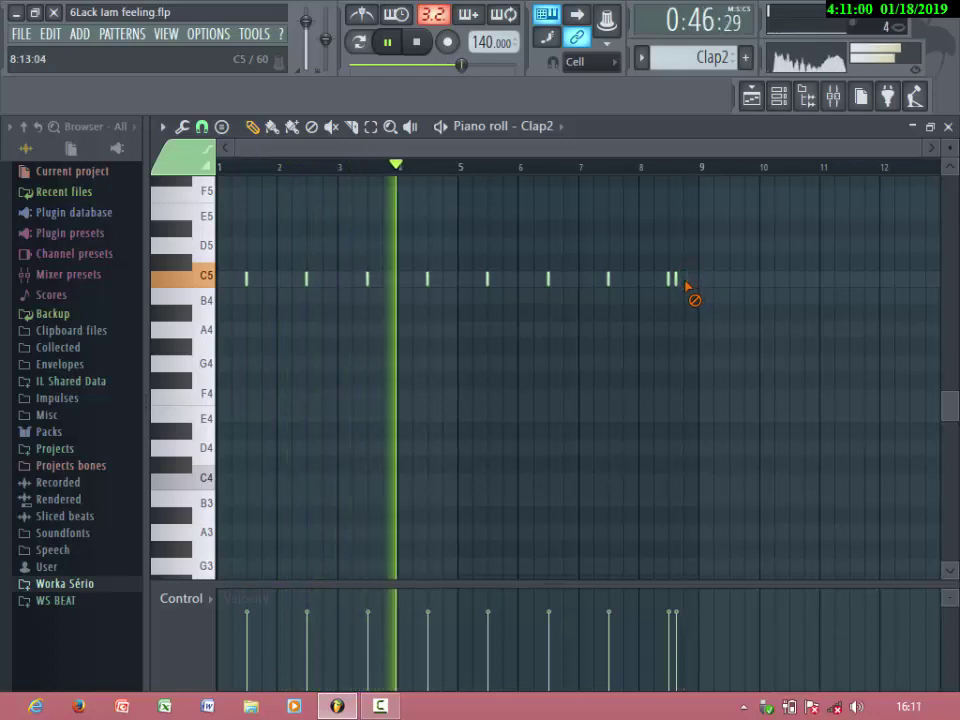
left_click(683, 279)
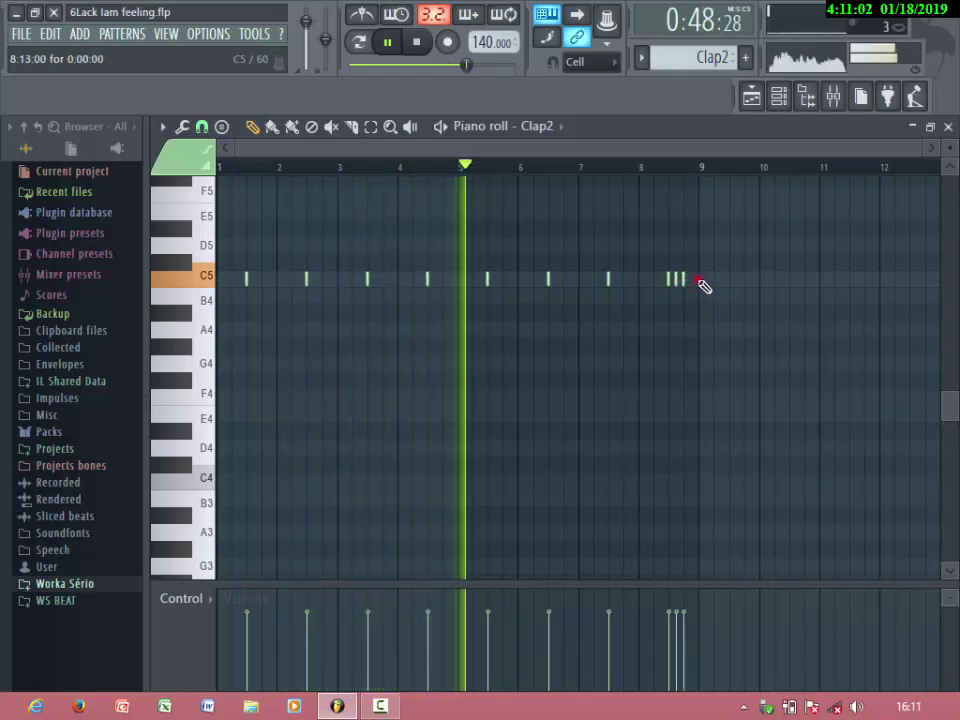
right_click(684, 280)
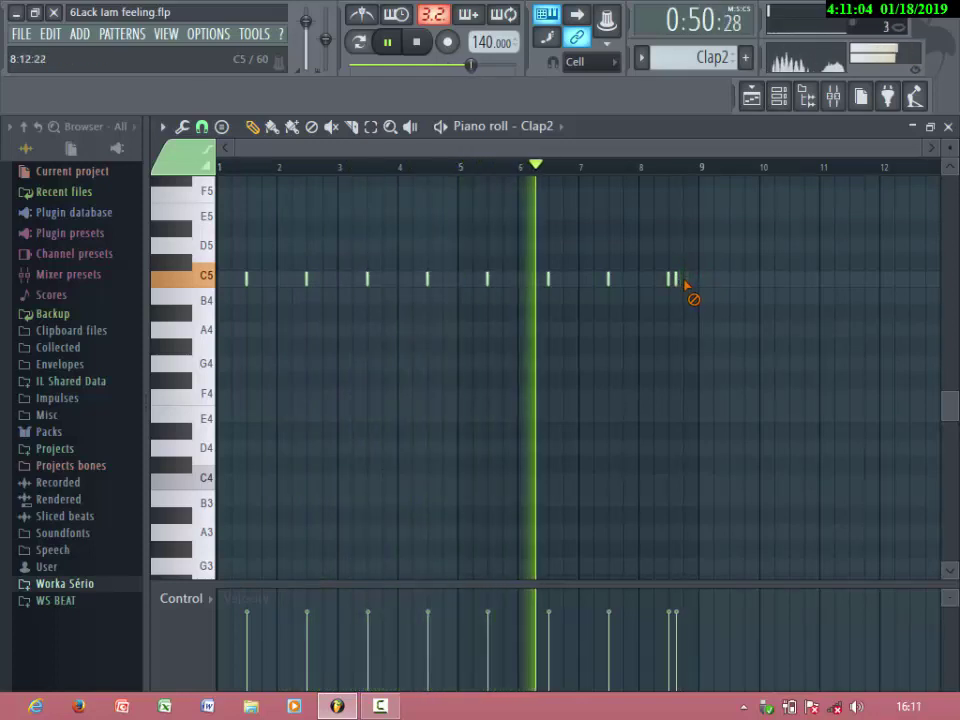
left_click(684, 279)
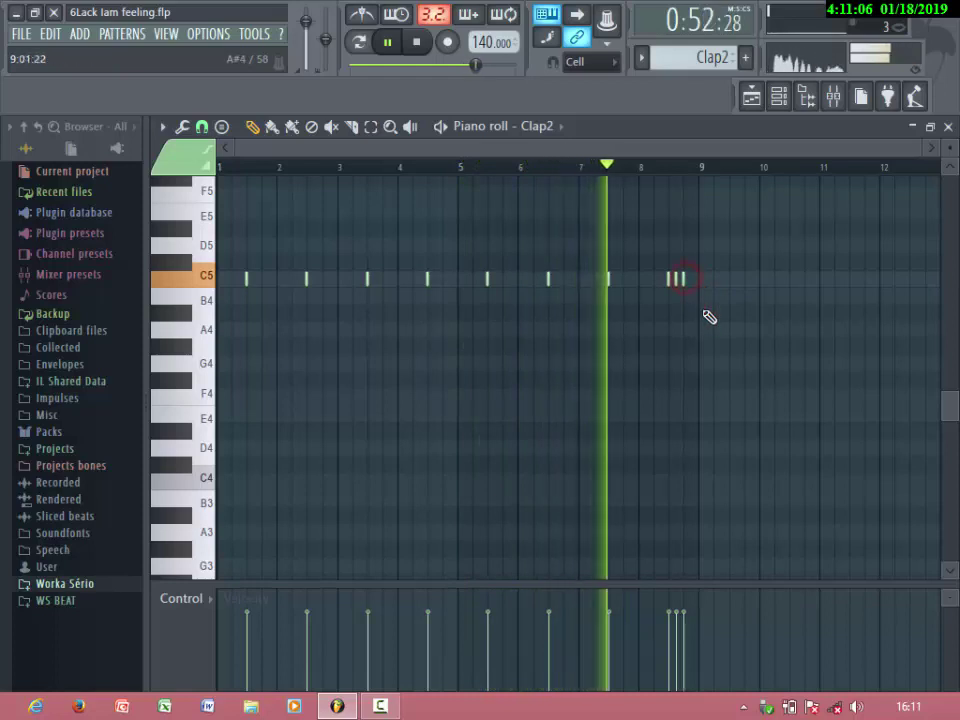
Space the two extra clap notes out to 8:12 and 8:15 on C5 and lower their velocities
scroll(736, 359, "up", 6)
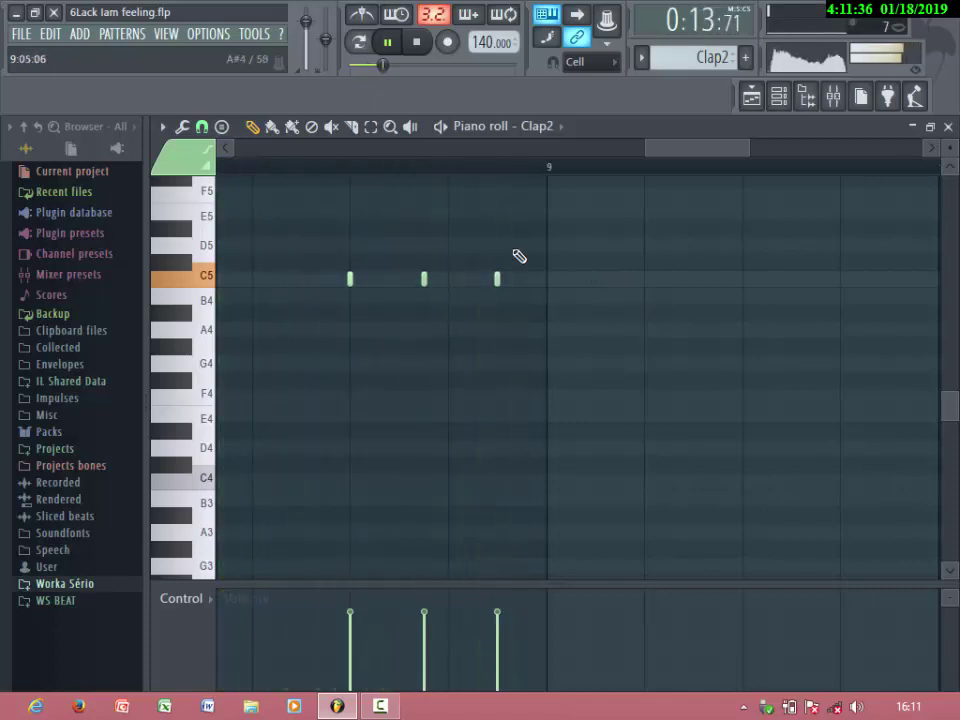
scroll(544, 411, "down", 5)
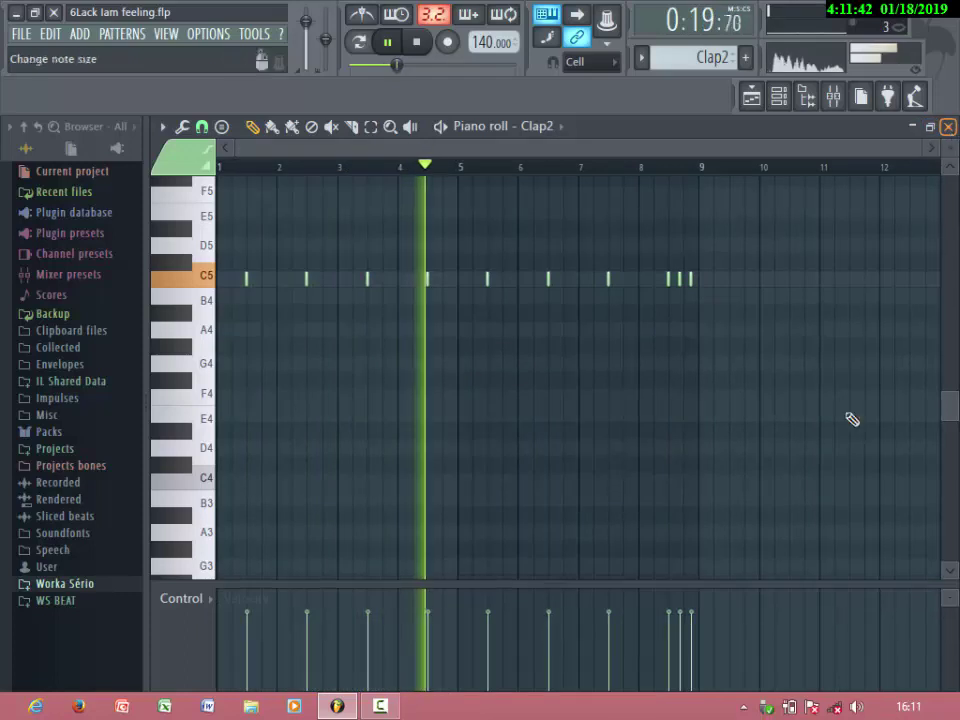
scroll(685, 645, "up", 6)
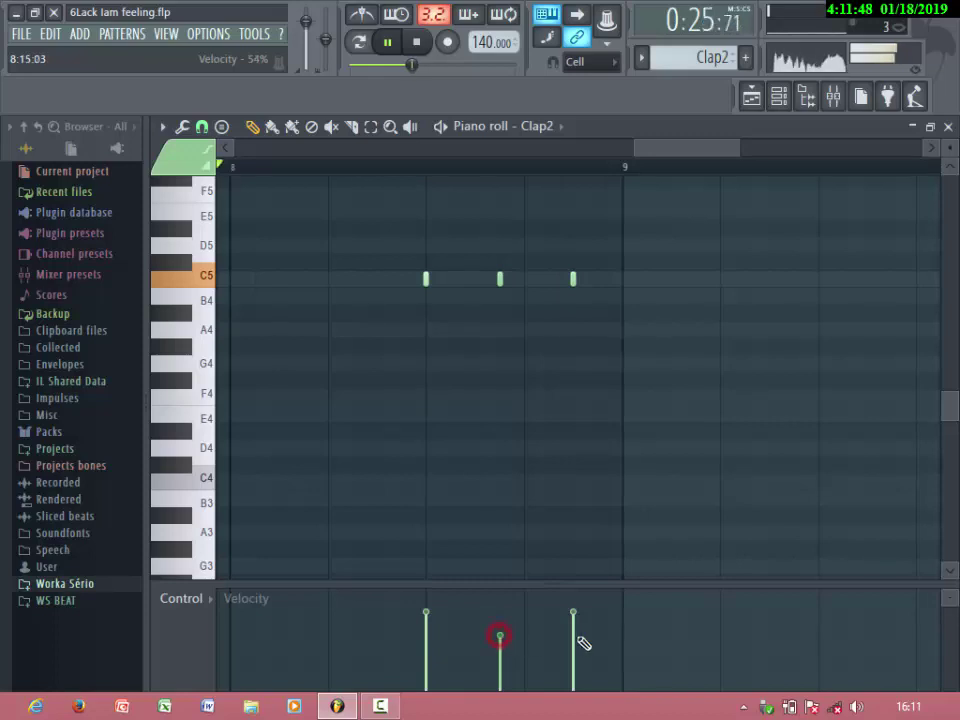
left_click(574, 668)
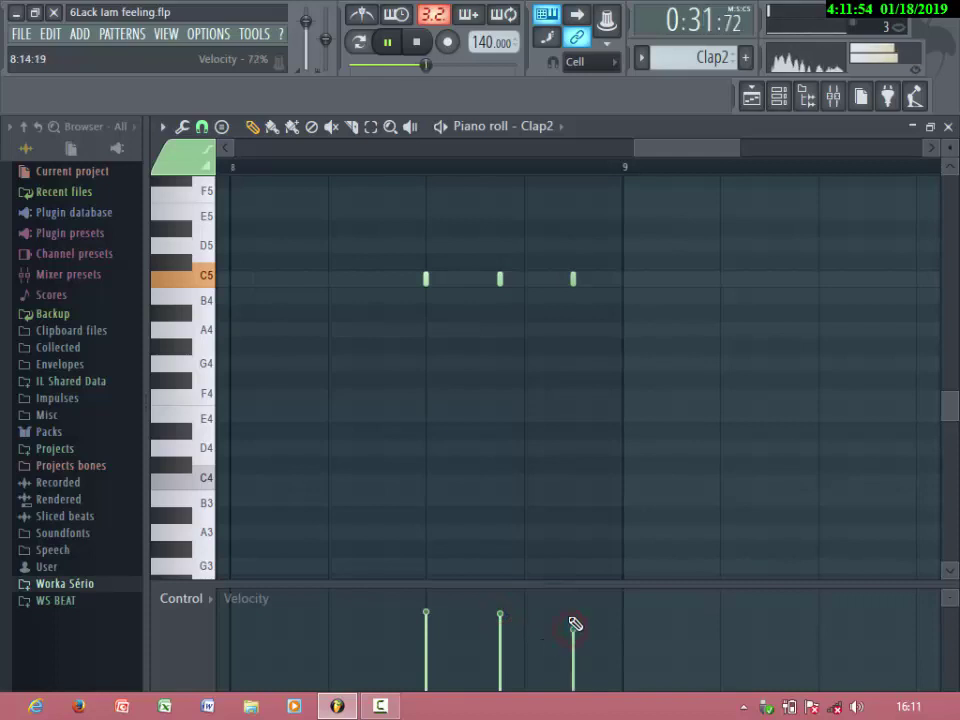
scroll(498, 633, "down", 5)
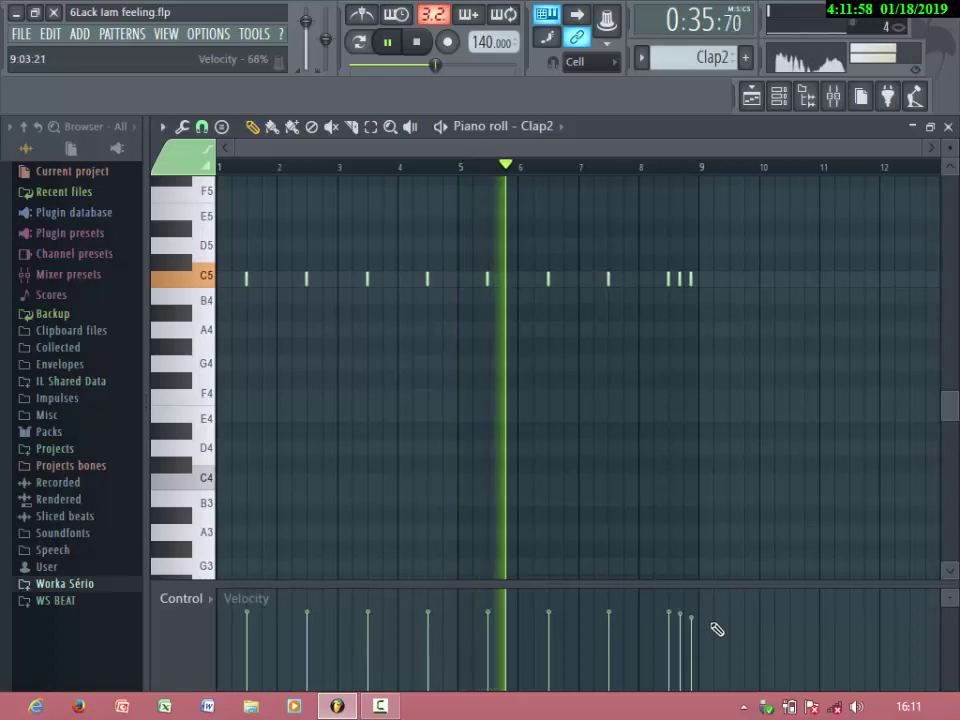
Level the velocities of the bar 8 claps and try moving the last one to 8:14 on C5
scroll(739, 700, "up", 5)
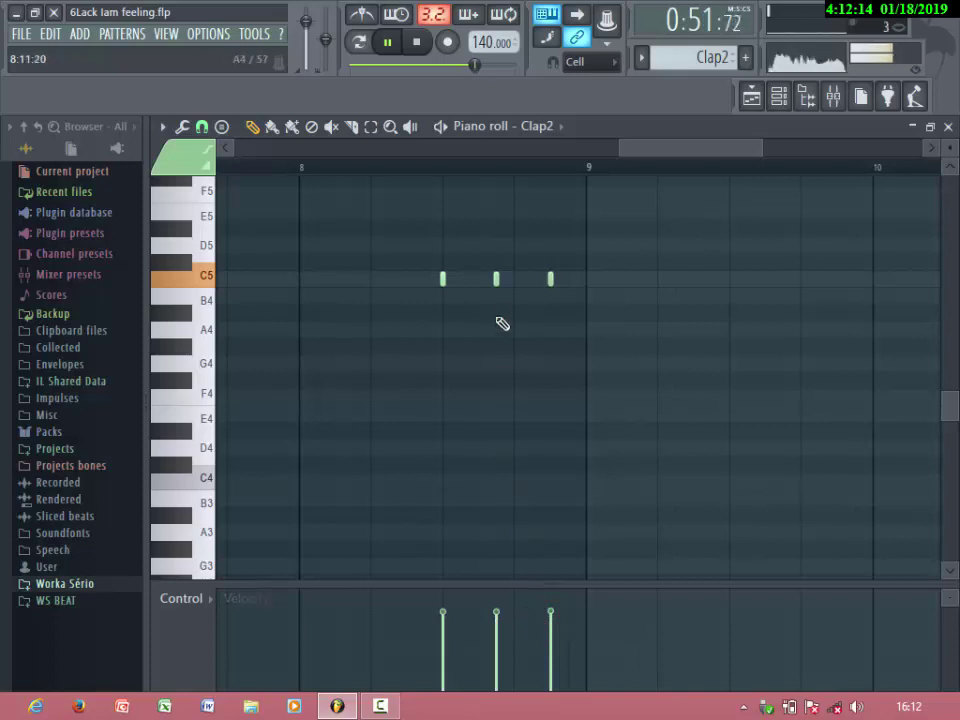
left_click_drag(498, 285, 424, 277)
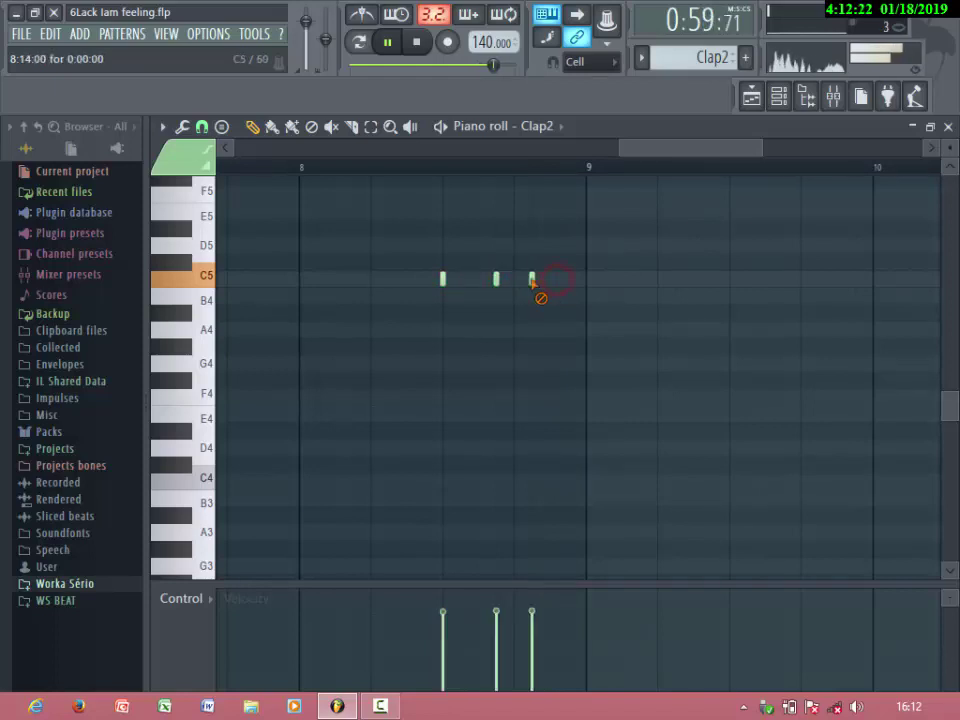
scroll(473, 367, "down", 4)
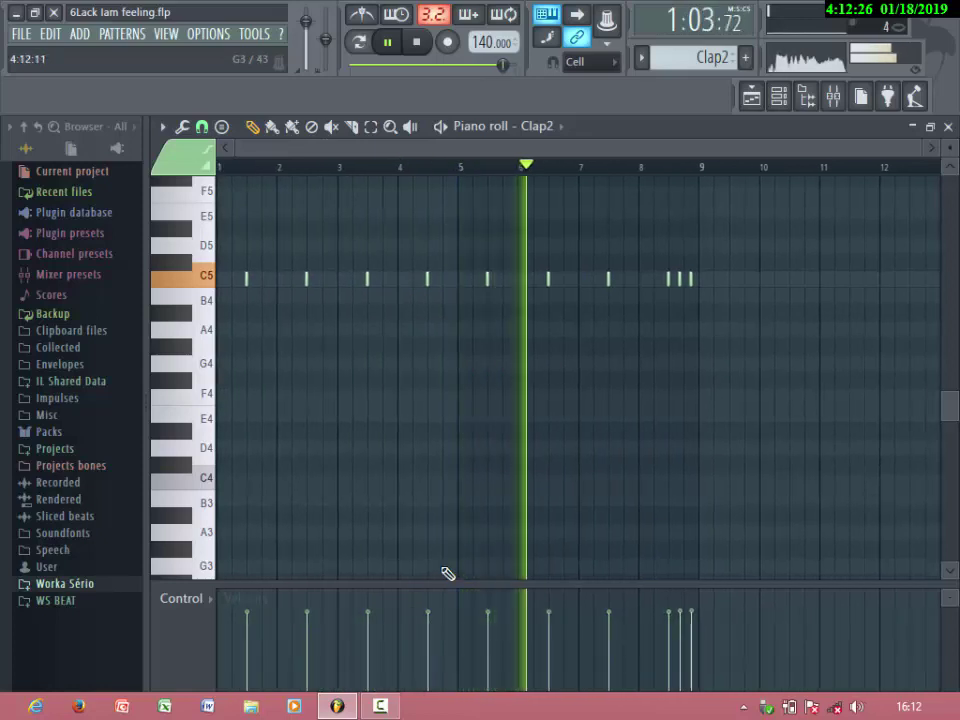
Delete all three C5 clap notes in bar 8
right_click(690, 280)
right_click(680, 280)
right_click(668, 280)
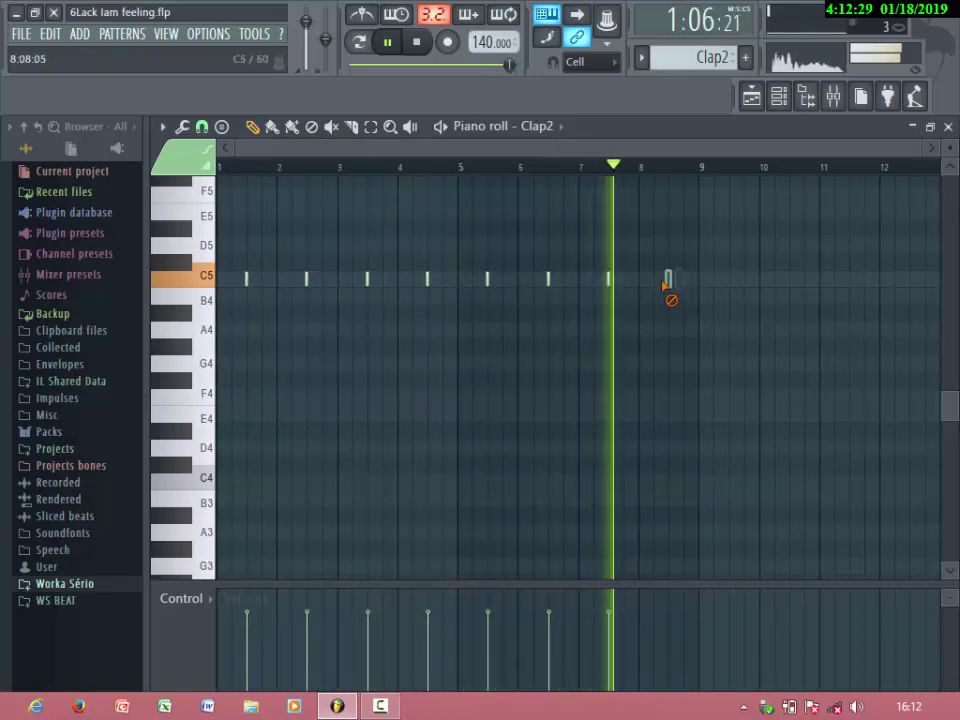
right_click(609, 280)
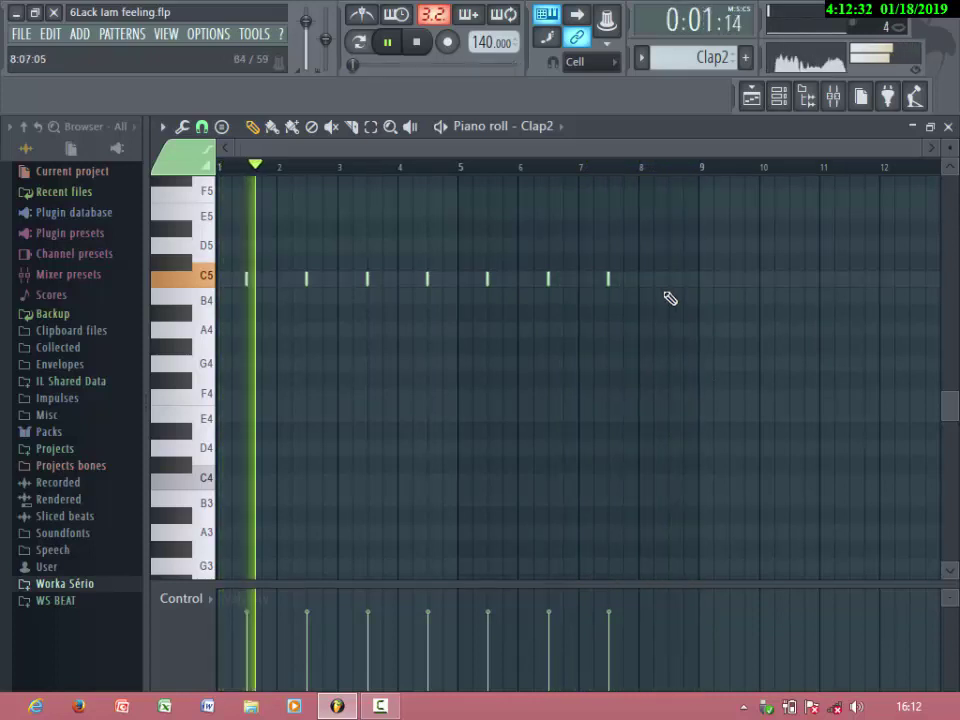
Place C5 clap notes at 8:09, 8:12 and 8:15 to form a closing fill, and close the Clap2 piano roll
scroll(670, 298, "up", 5)
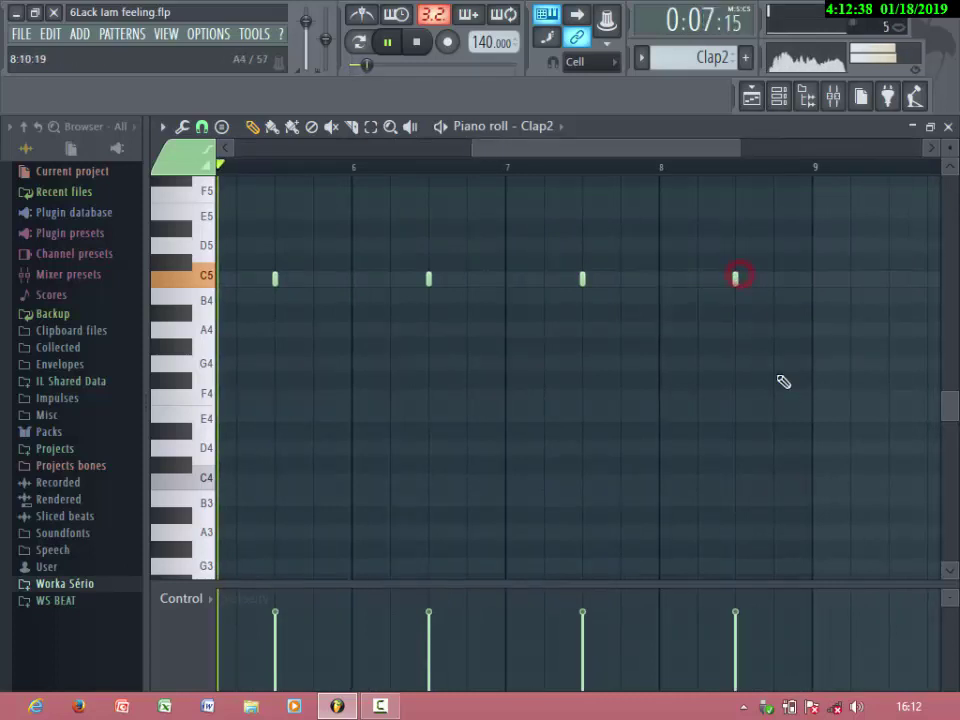
scroll(790, 385, "up", 3)
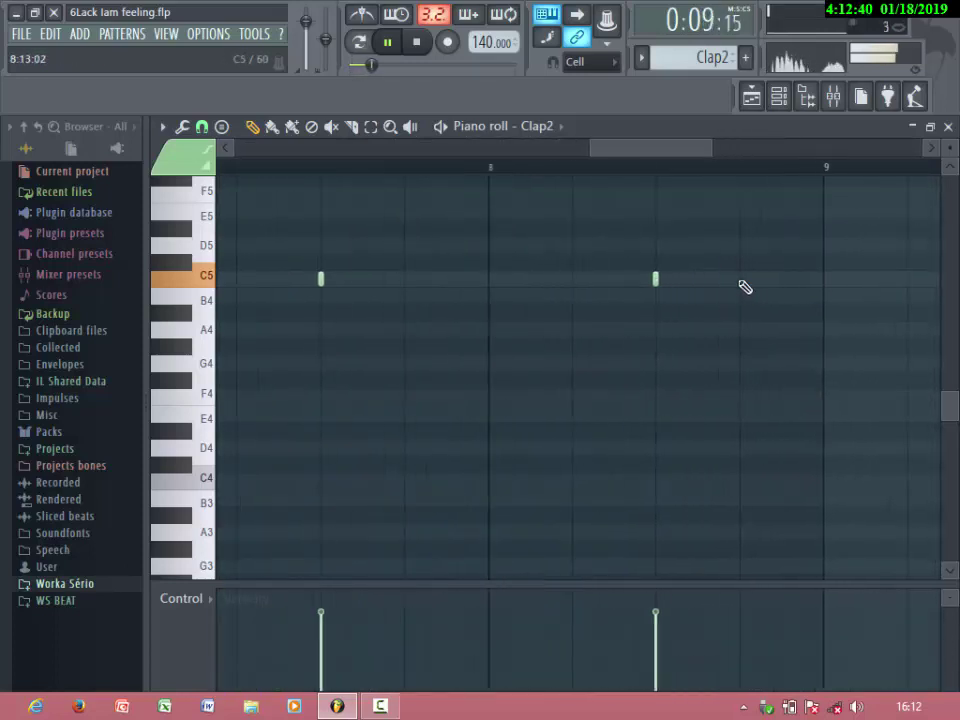
left_click(786, 281)
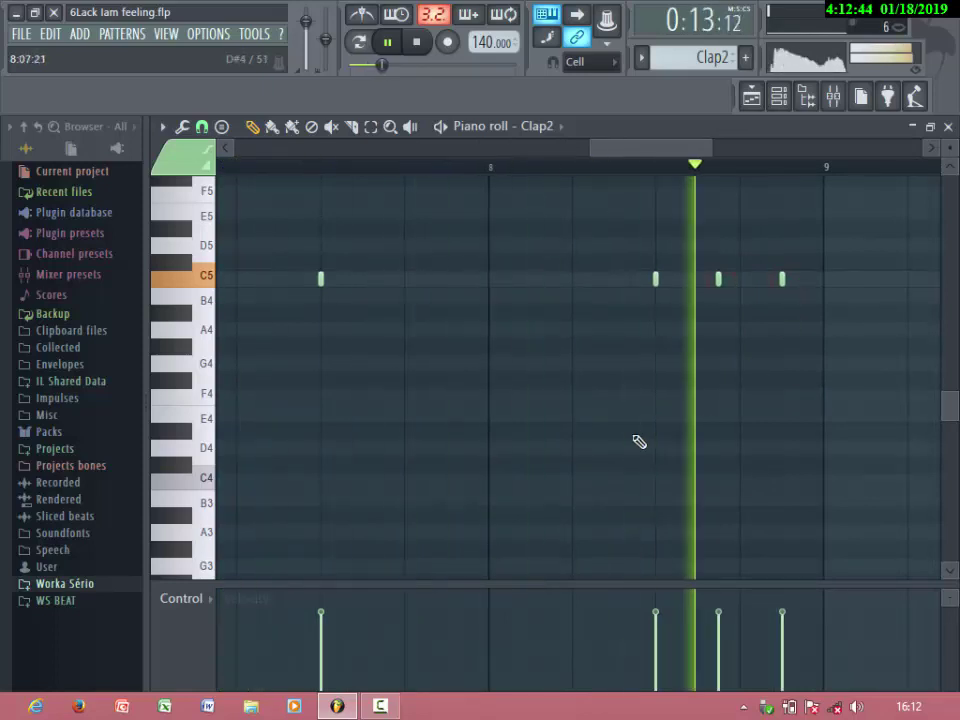
scroll(639, 439, "down", 5)
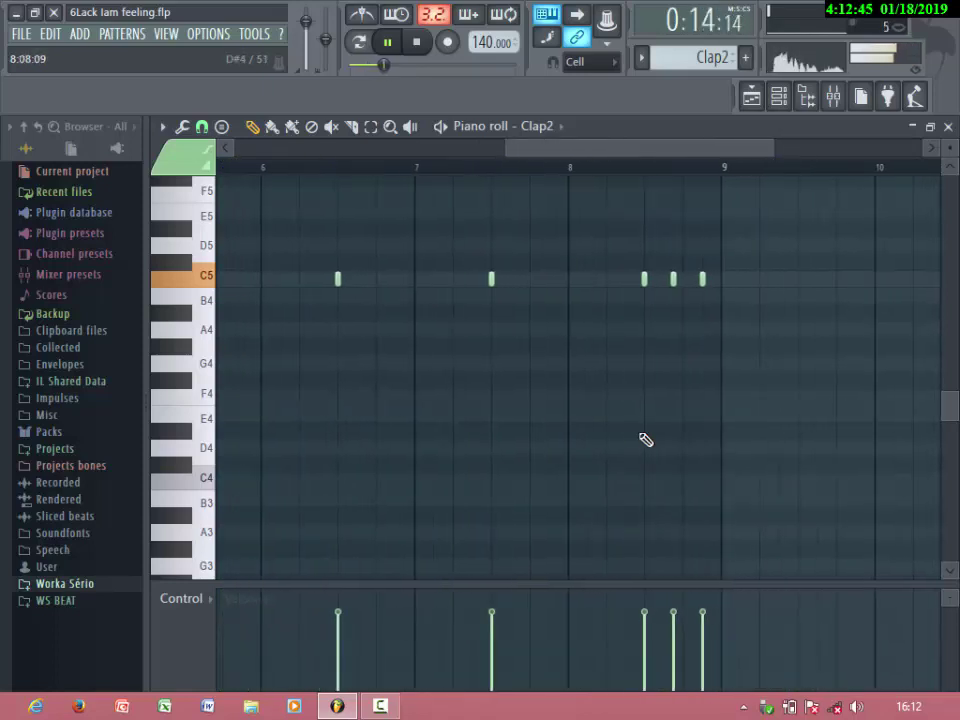
left_click(948, 127)
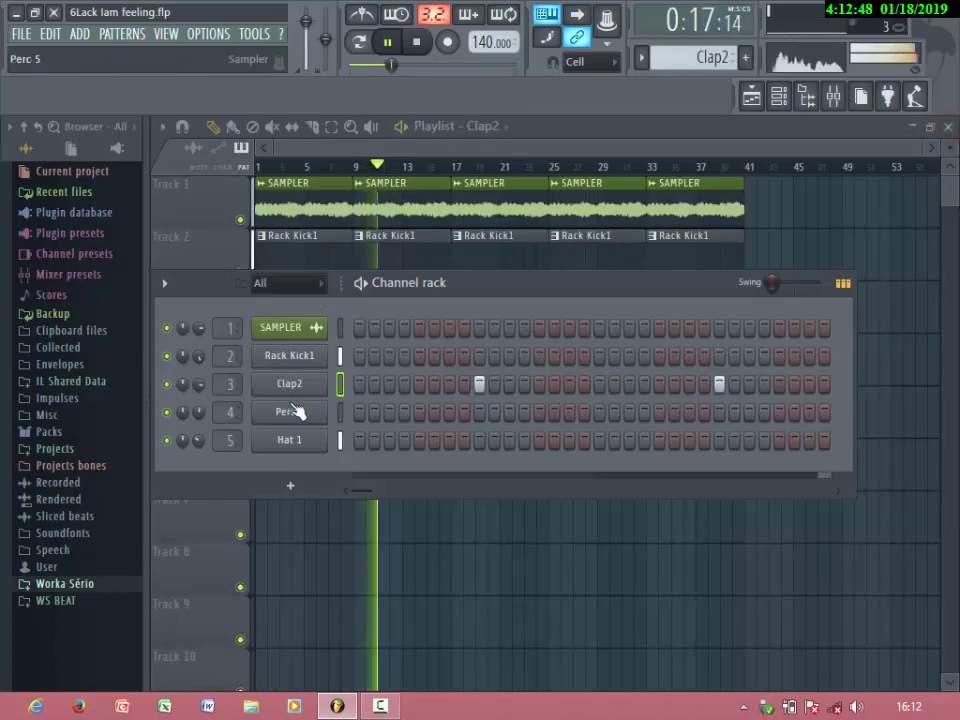
Add two C5 notes to the Perc 5 pattern at 8:14 and 8:15, and close its piano roll
left_click(202, 244)
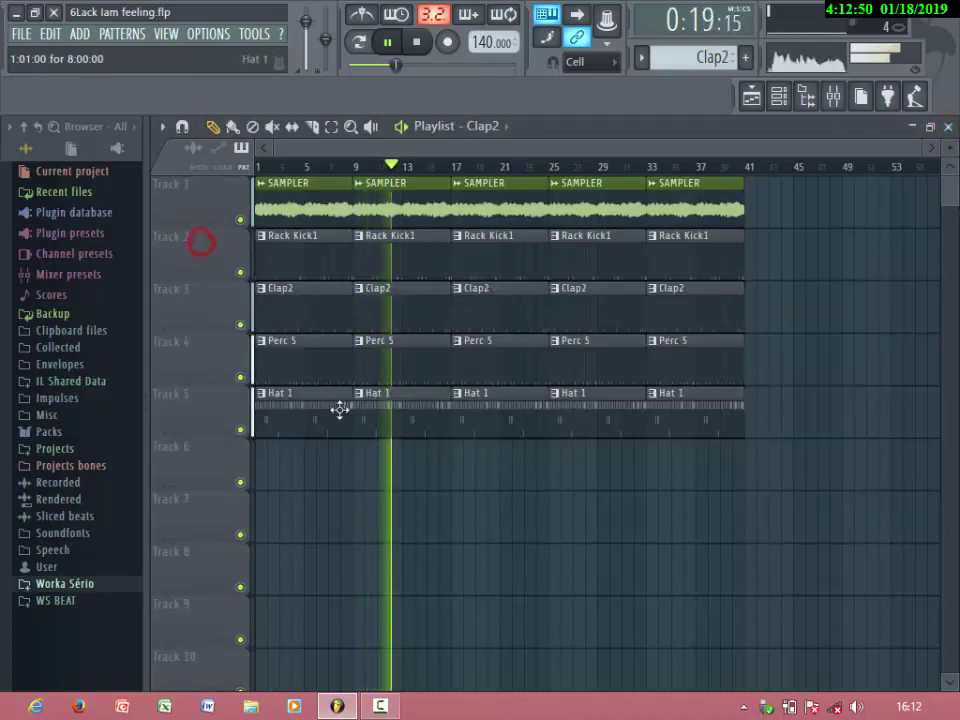
double_click(293, 374)
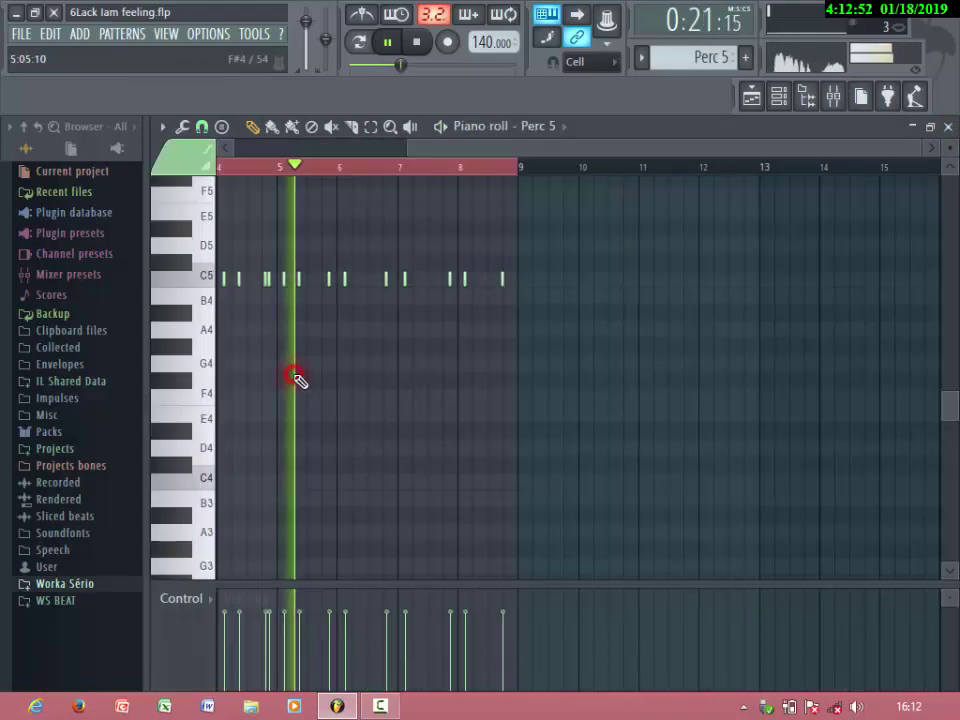
left_click_drag(533, 140, 259, 223)
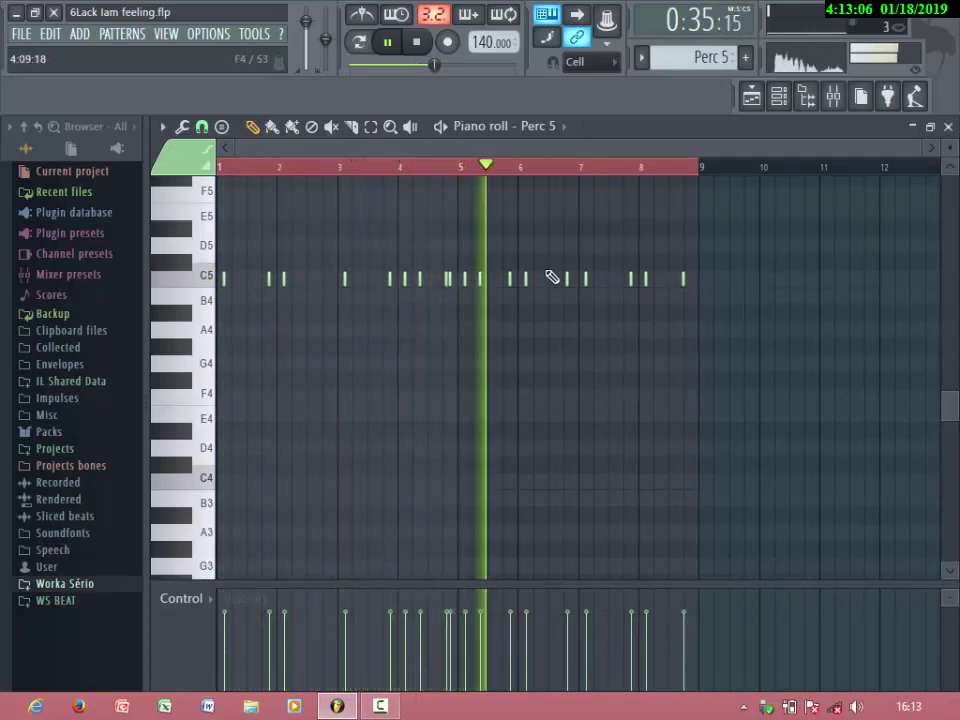
scroll(692, 177, "up", 2)
scroll(692, 177, "up", 5)
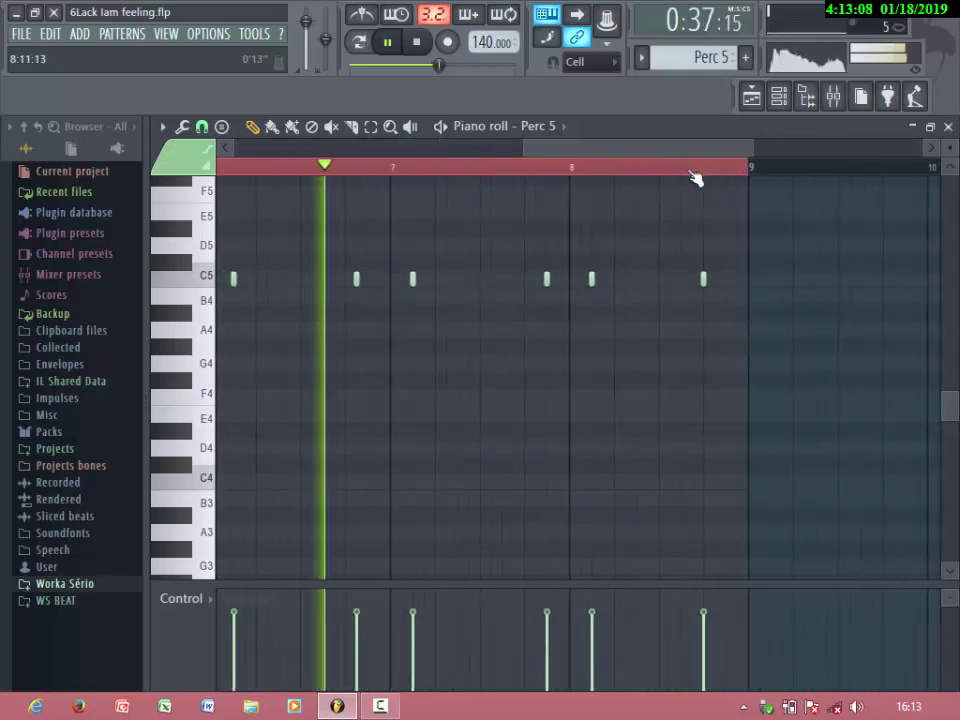
scroll(691, 174, "up", 1)
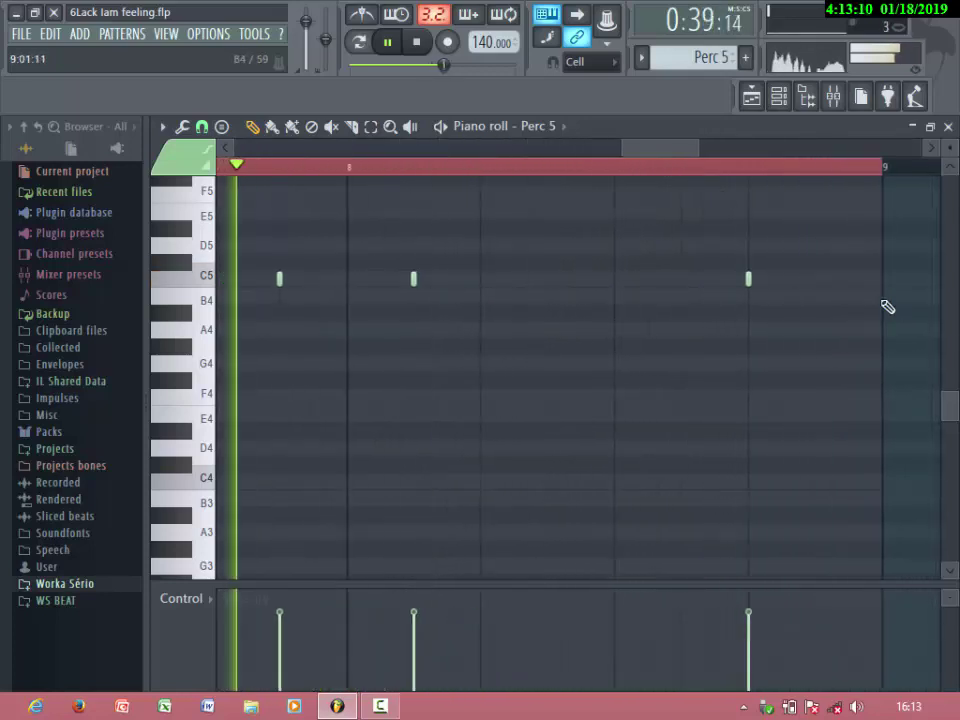
left_click(784, 279)
left_click(836, 279)
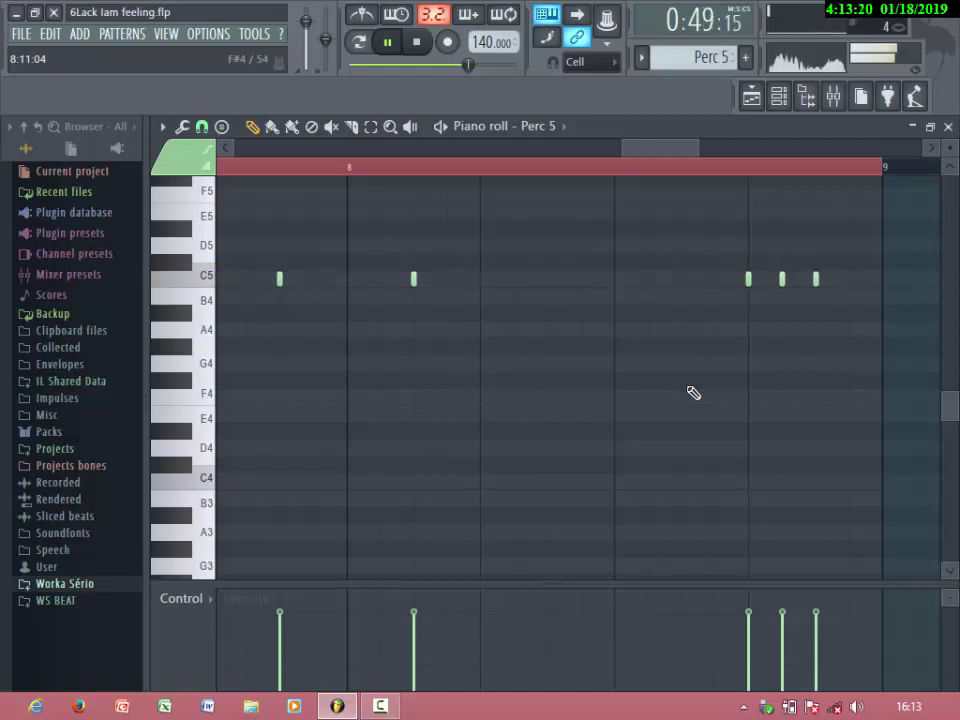
left_click(950, 129)
Open the Hat 1 pattern in the piano roll with all eight bars in view, and display note pan in the control lane
left_click(213, 262)
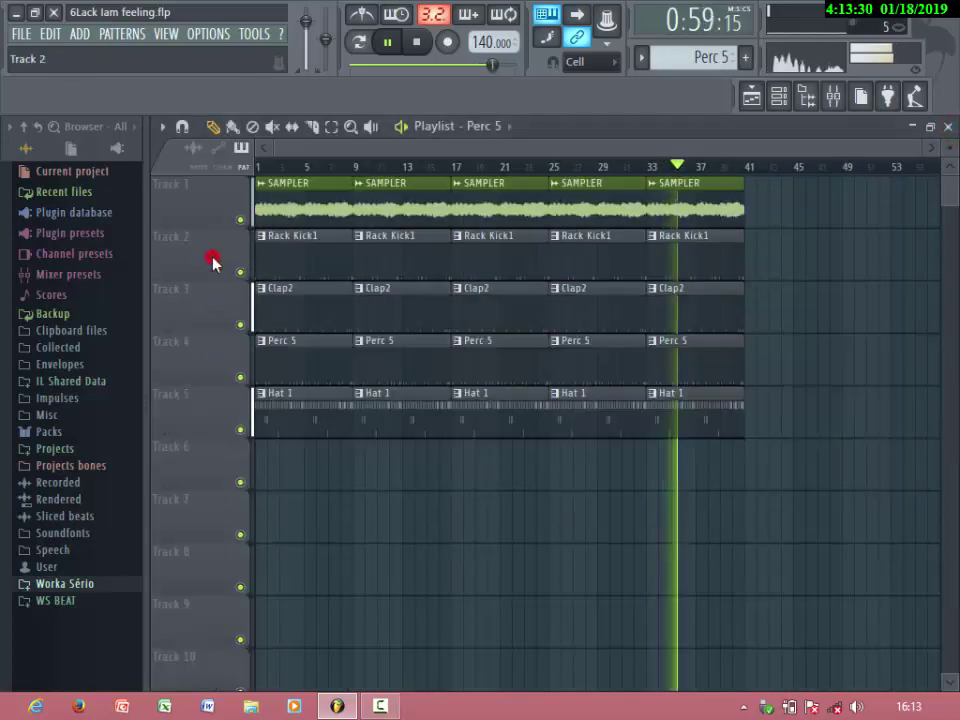
double_click(292, 406)
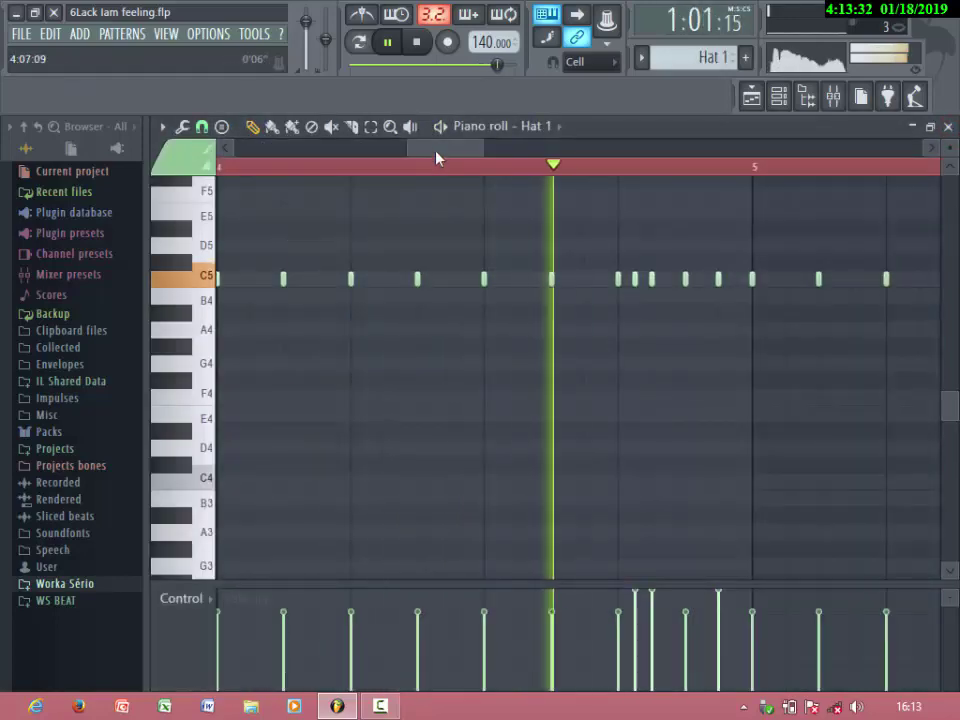
left_click_drag(436, 149, 182, 200)
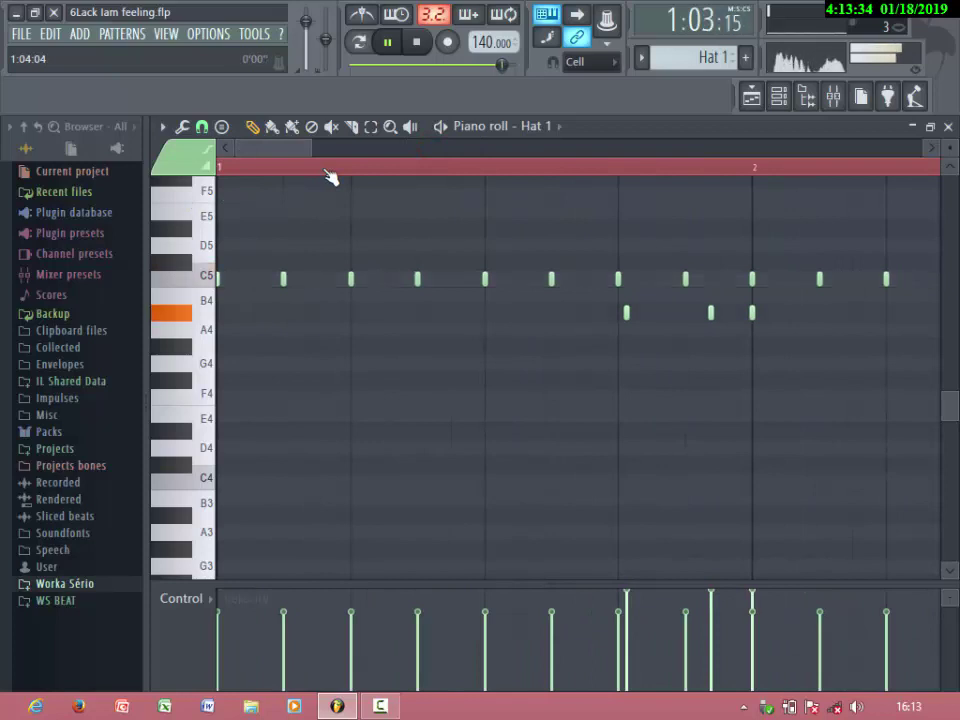
scroll(330, 177, "down", 3)
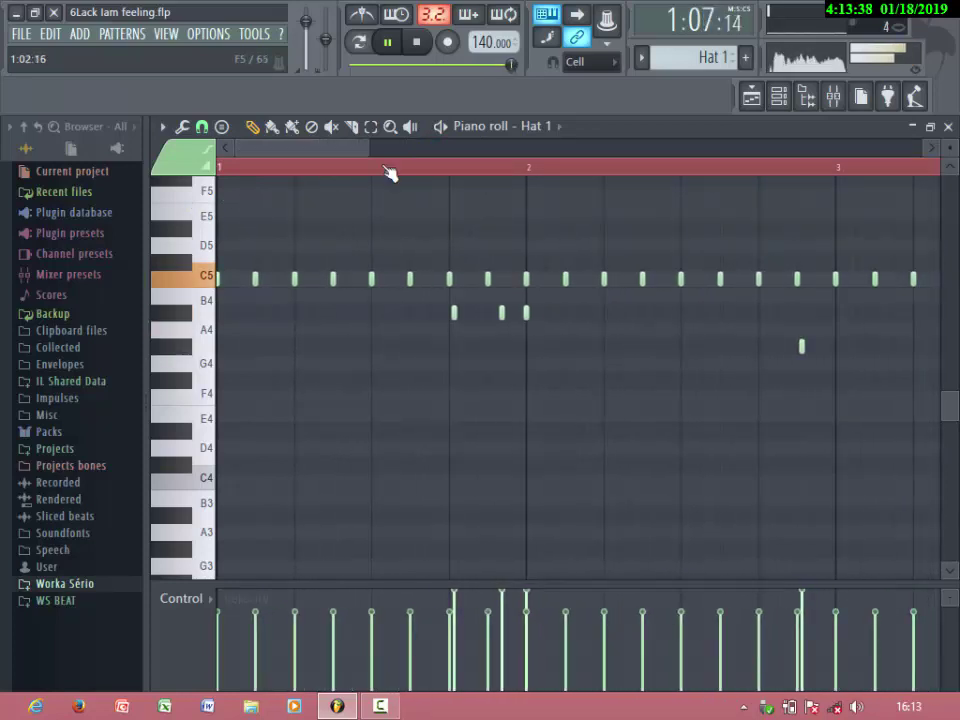
scroll(462, 178, "down", 5)
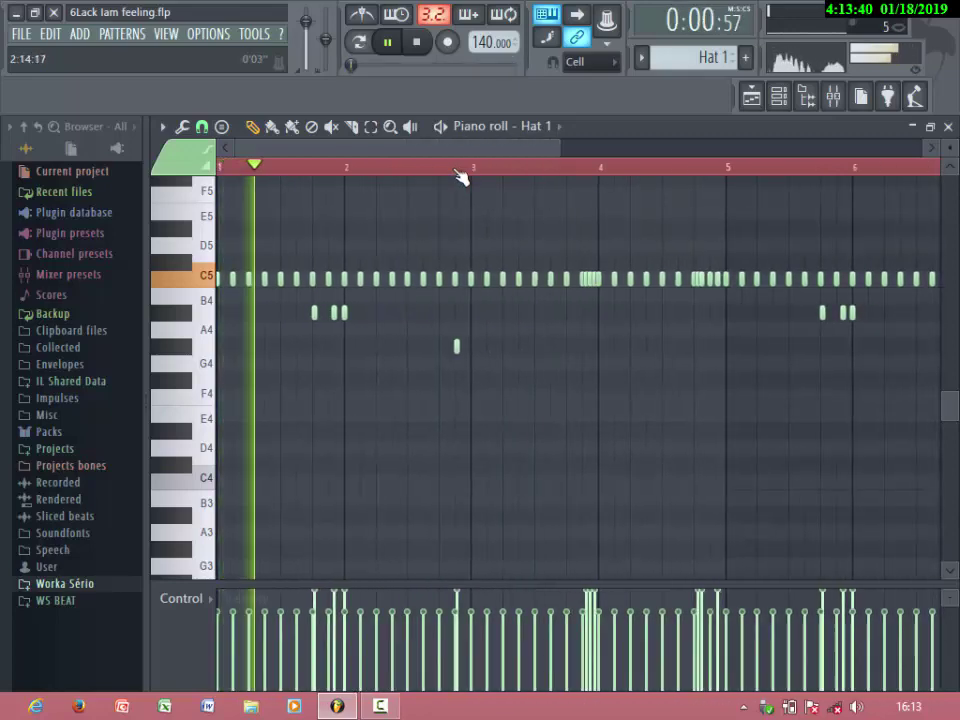
scroll(460, 177, "down", 1)
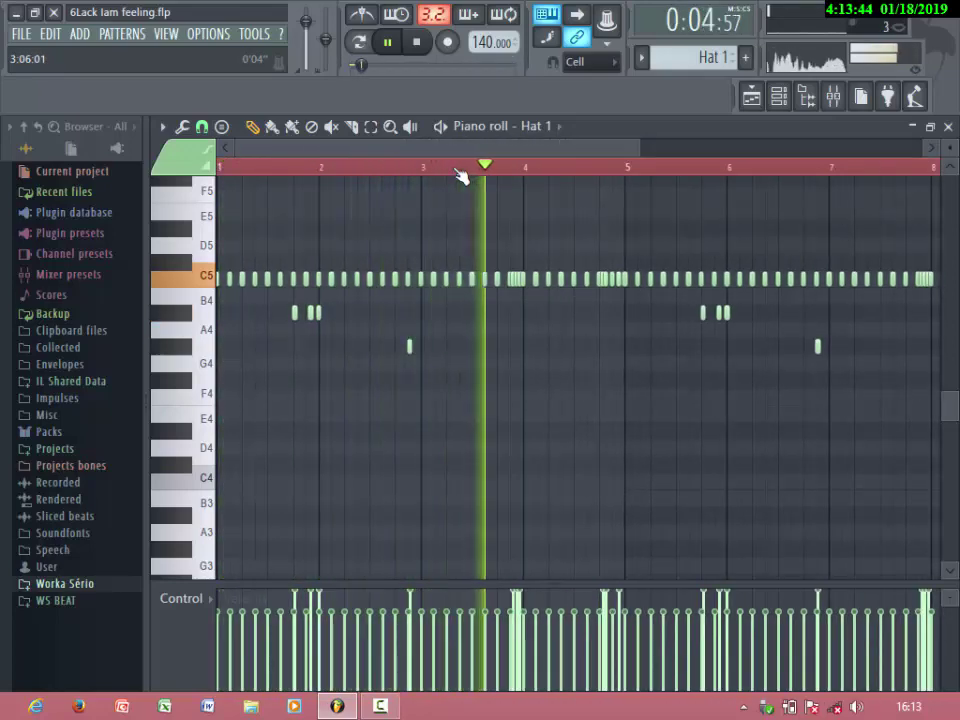
scroll(460, 177, "down", 1)
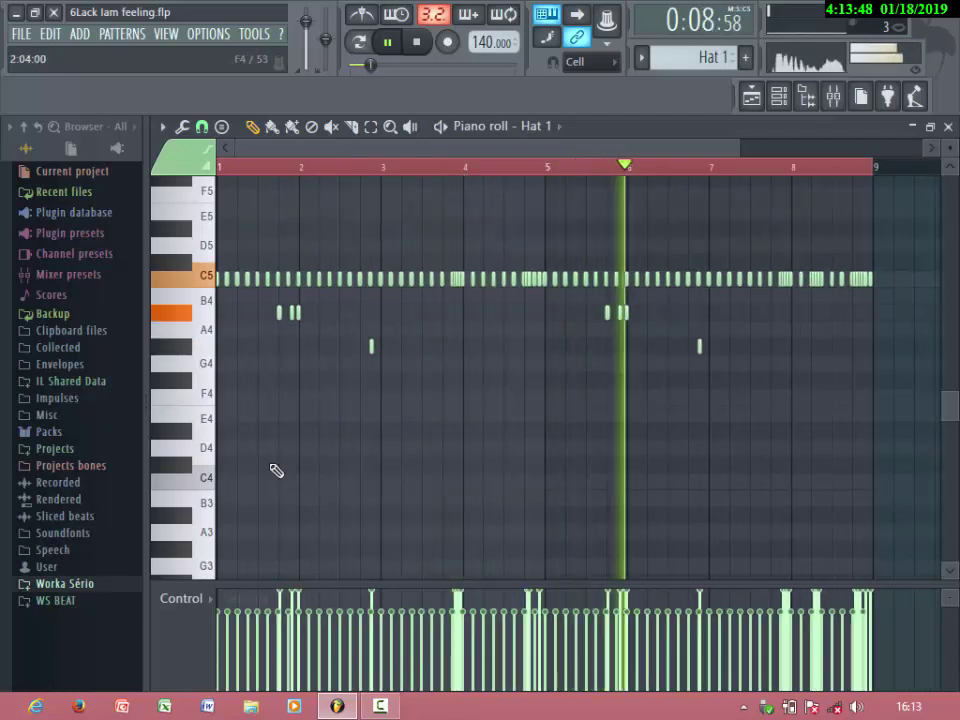
left_click(195, 607)
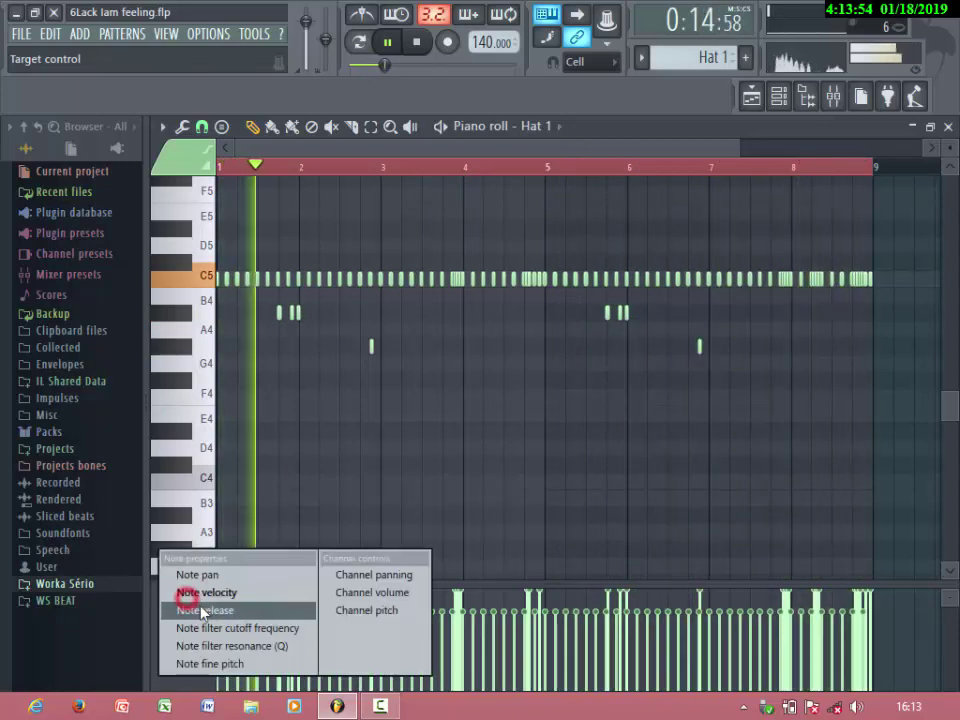
left_click(184, 574)
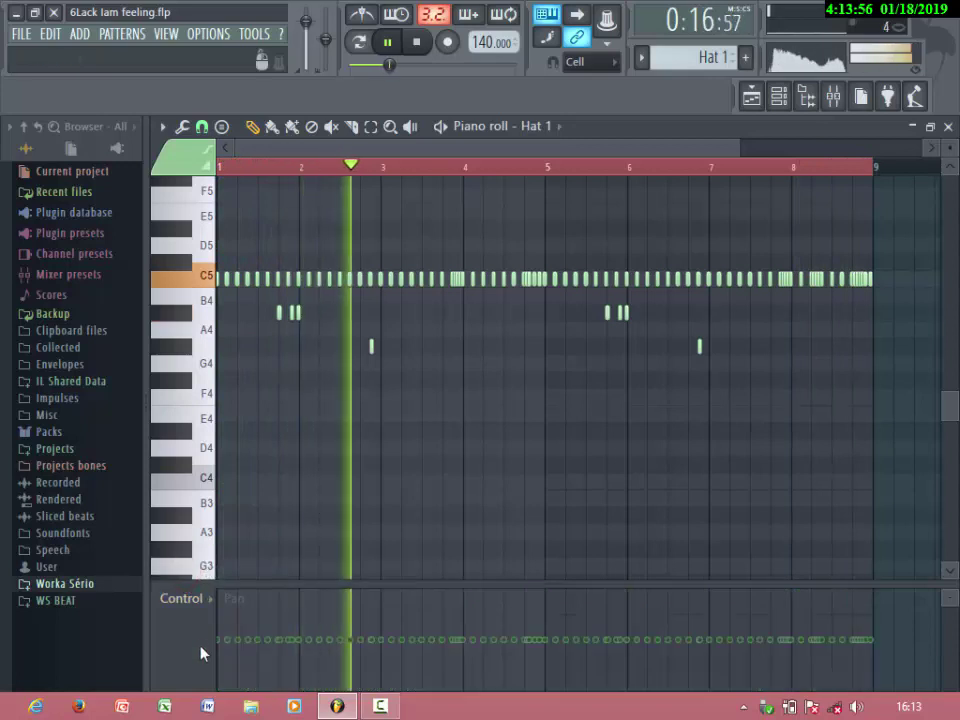
Pan the Hat 1 notes in bar 1 alternately right and left by about 20%, through the closing accents
key("space")
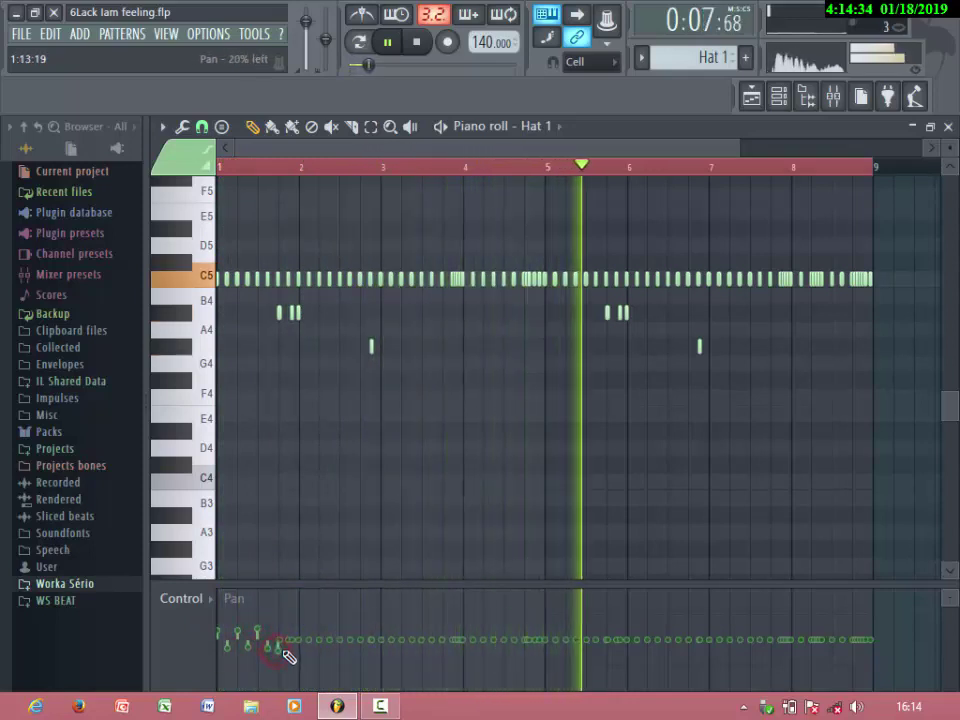
left_click(280, 629)
key("space")
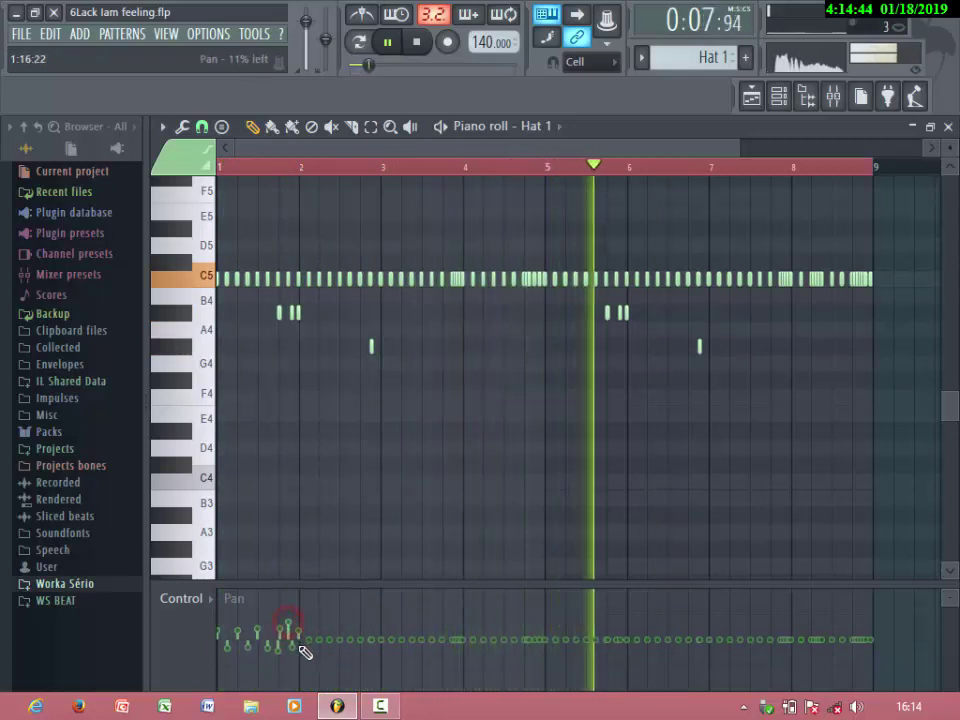
left_click(292, 651)
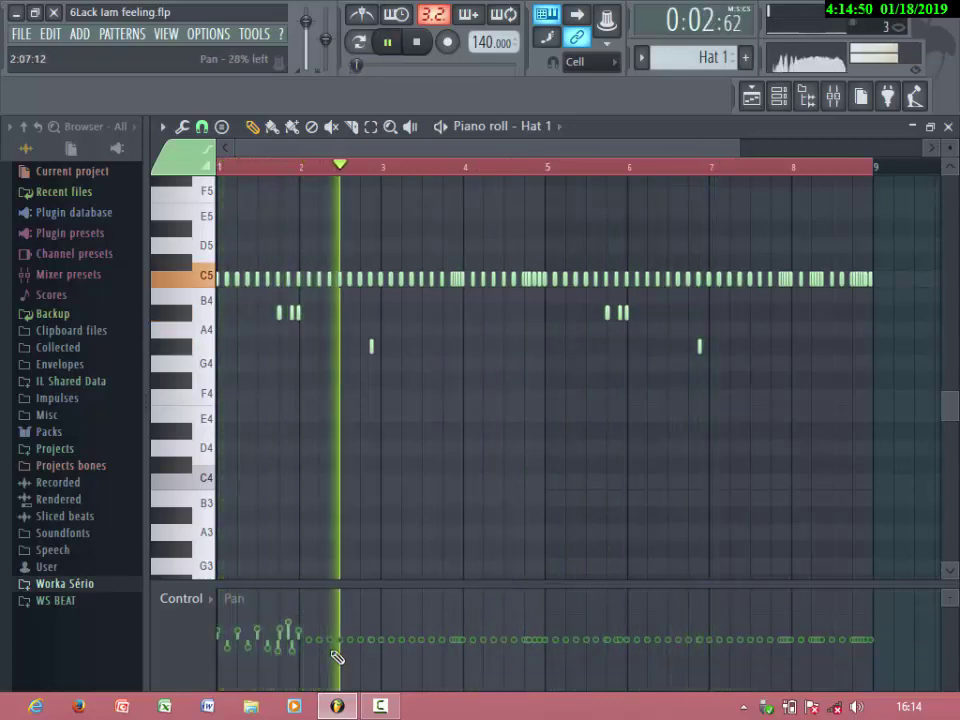
key("space")
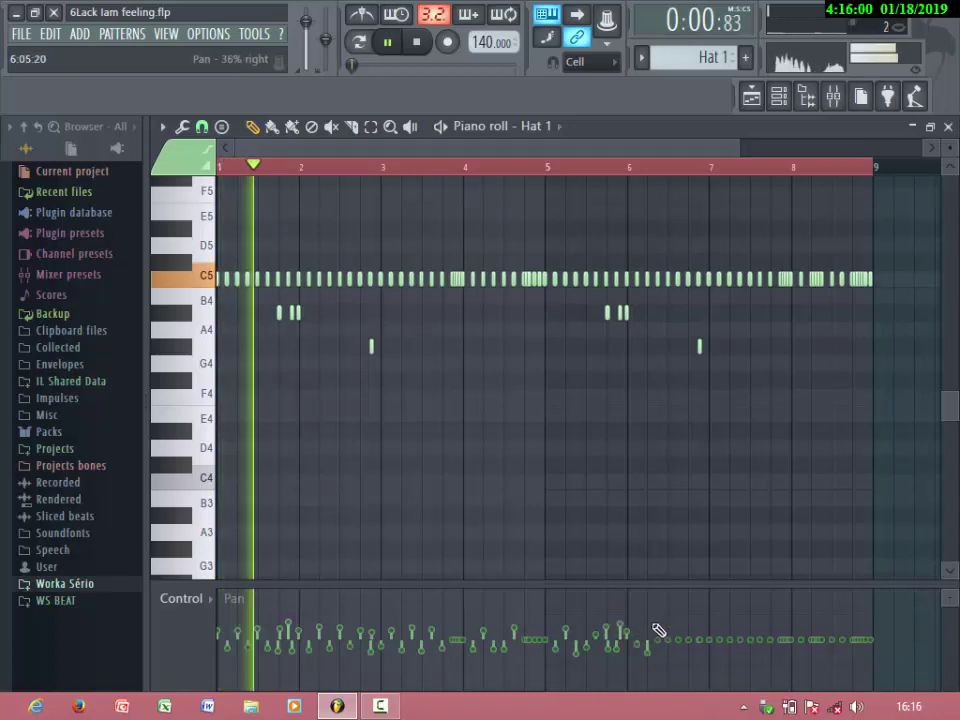
Pan the hat notes from 6:07 to the end of bar 6 alternately right and left by about 20%
left_click(656, 620)
left_click(659, 627)
left_click(658, 627)
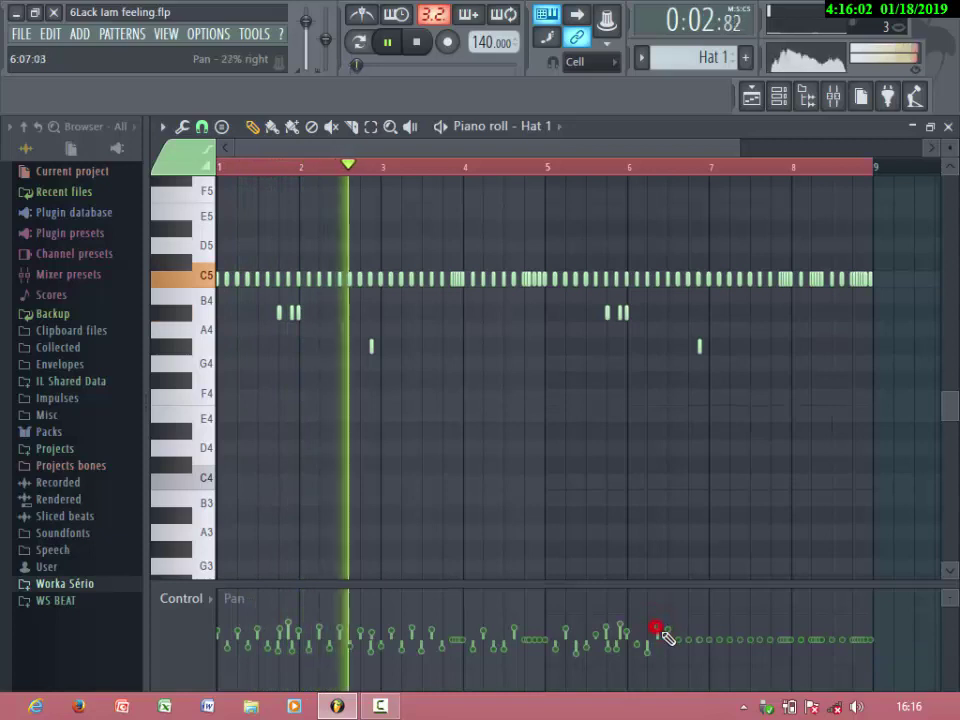
left_click(668, 644)
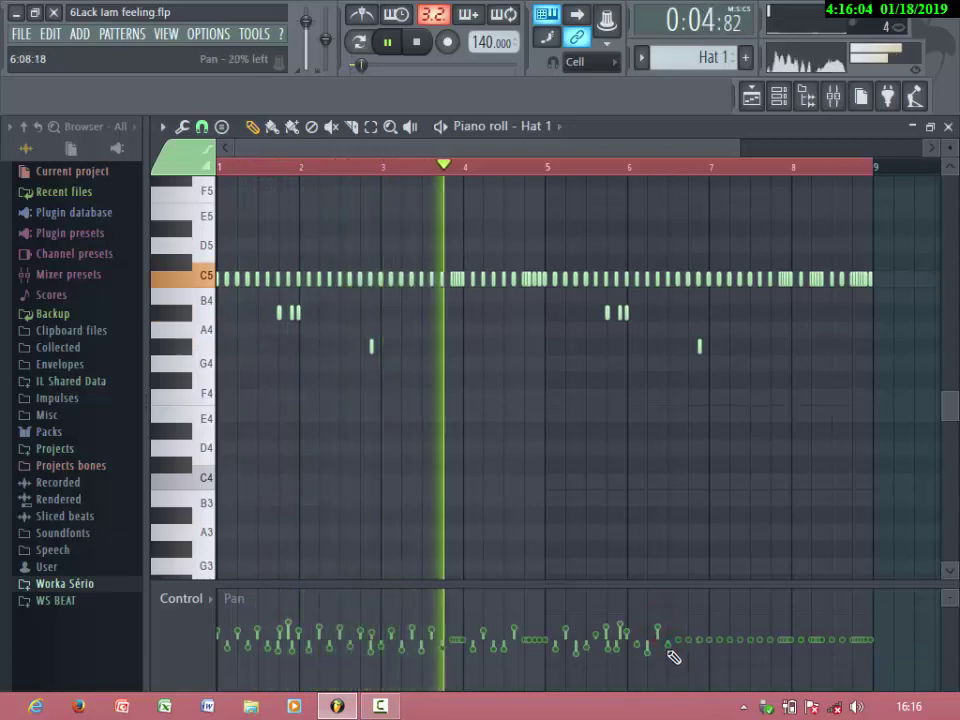
left_click(669, 648)
left_click(678, 630)
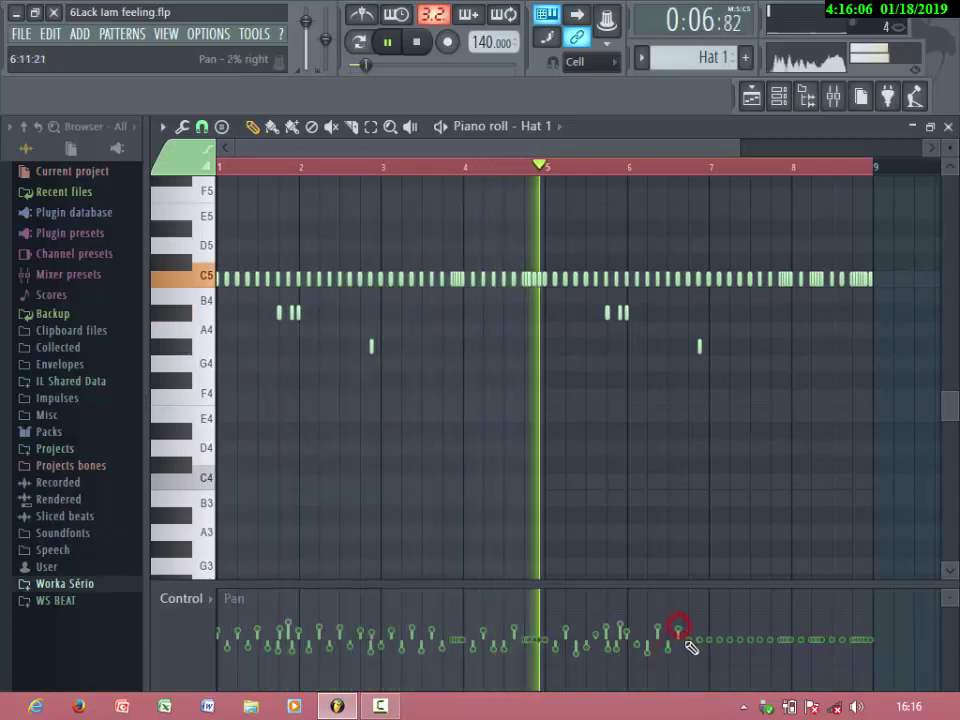
left_click(689, 646)
left_click(698, 634)
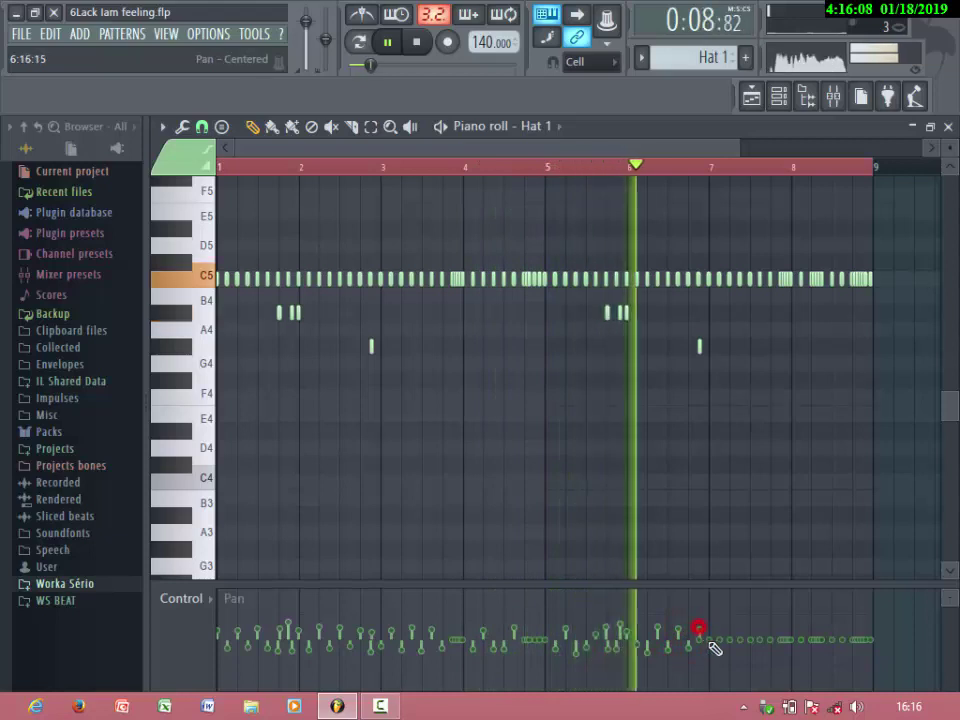
mouse_move(704, 642)
left_mouse_down()
mouse_move(702, 630)
mouse_move(692, 641)
mouse_move(698, 655)
left_mouse_up()
left_click(689, 646)
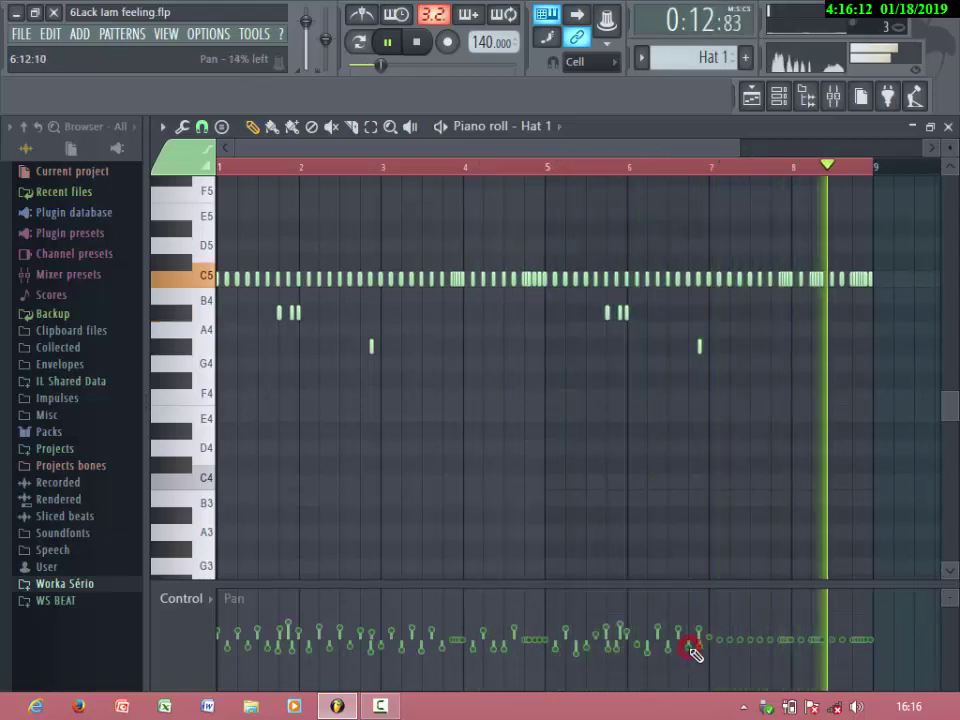
Spread the pan of the hat notes left and right through bar 7 and continue into bar 8 by about 20%
left_click(729, 632)
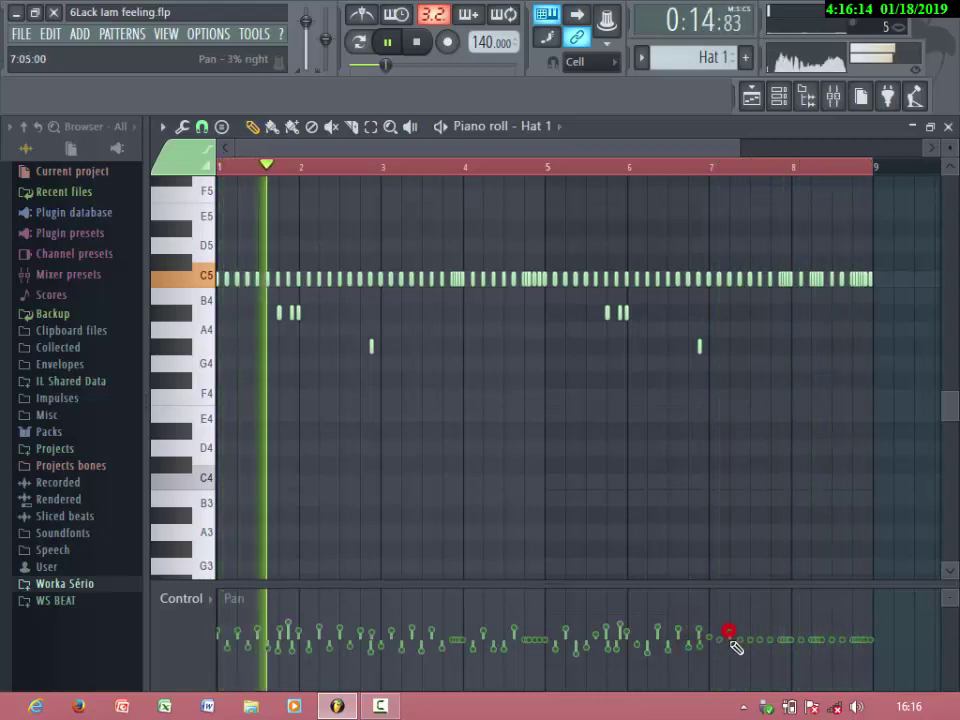
left_click(719, 648)
left_click(729, 631)
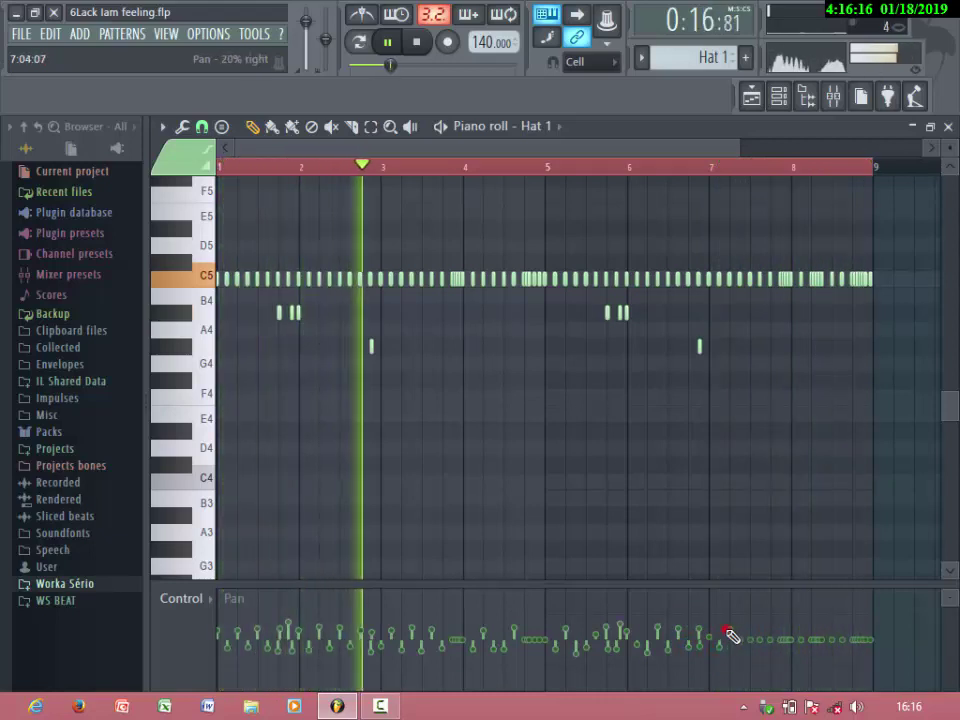
left_click(746, 649)
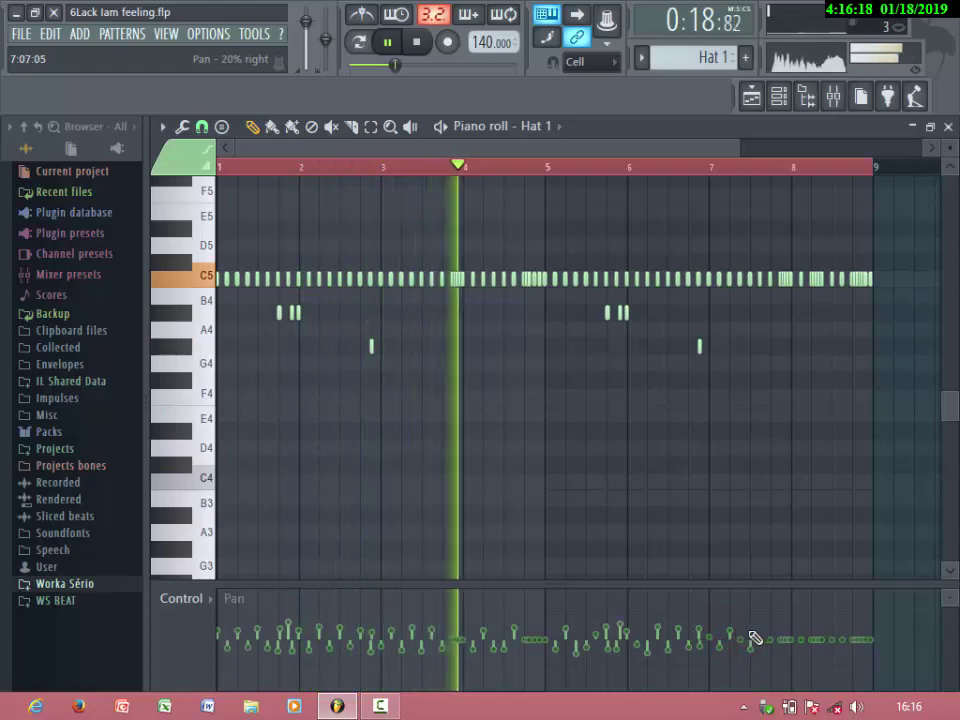
left_click(768, 637)
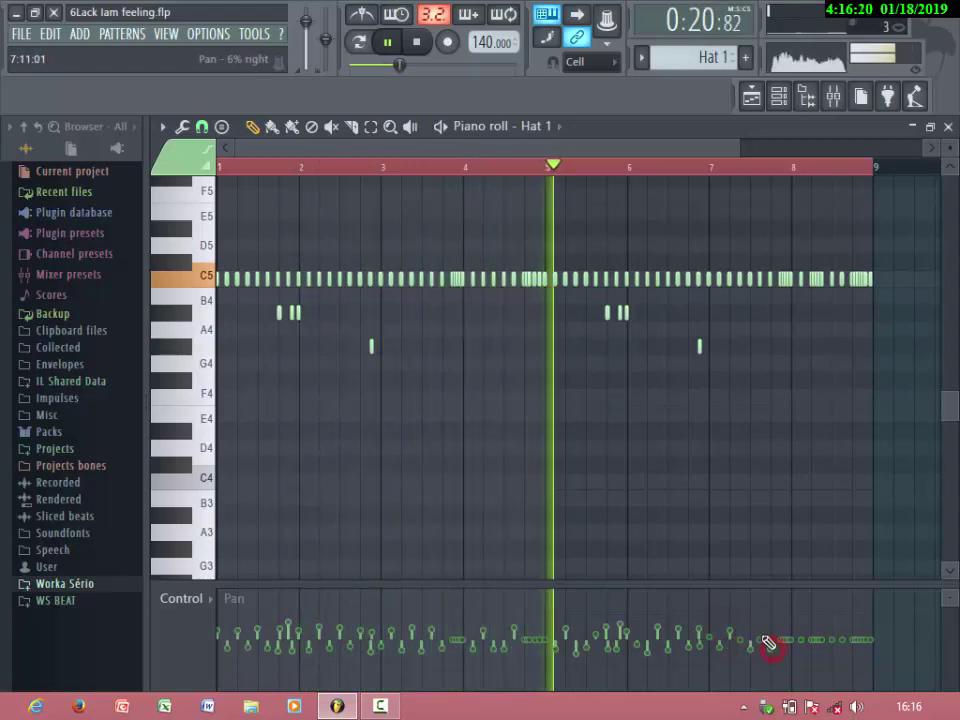
left_click(758, 633)
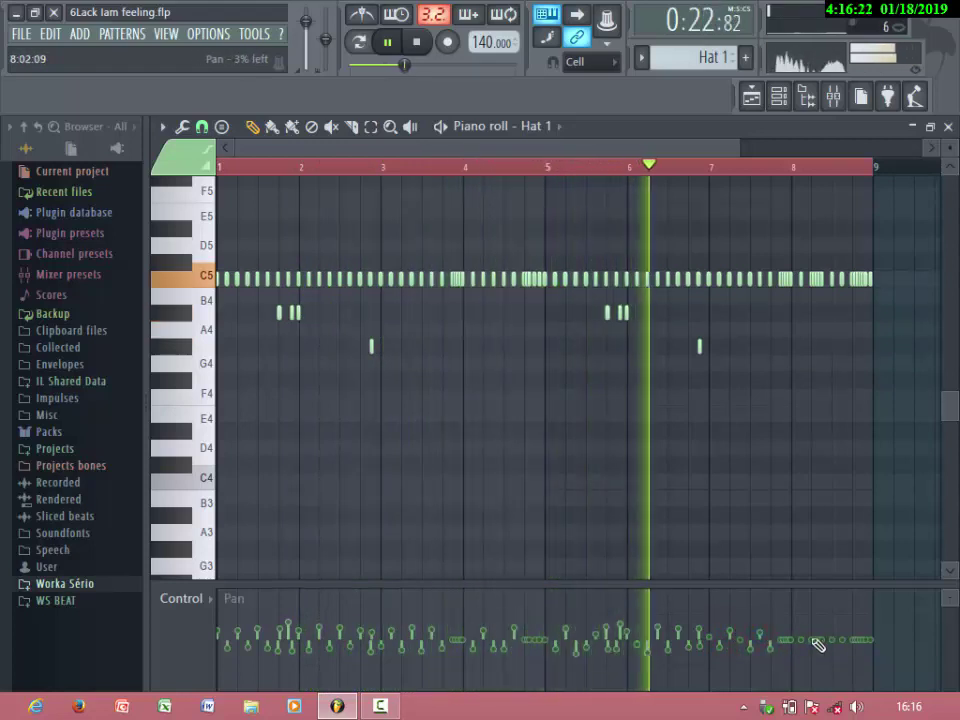
left_click(801, 646)
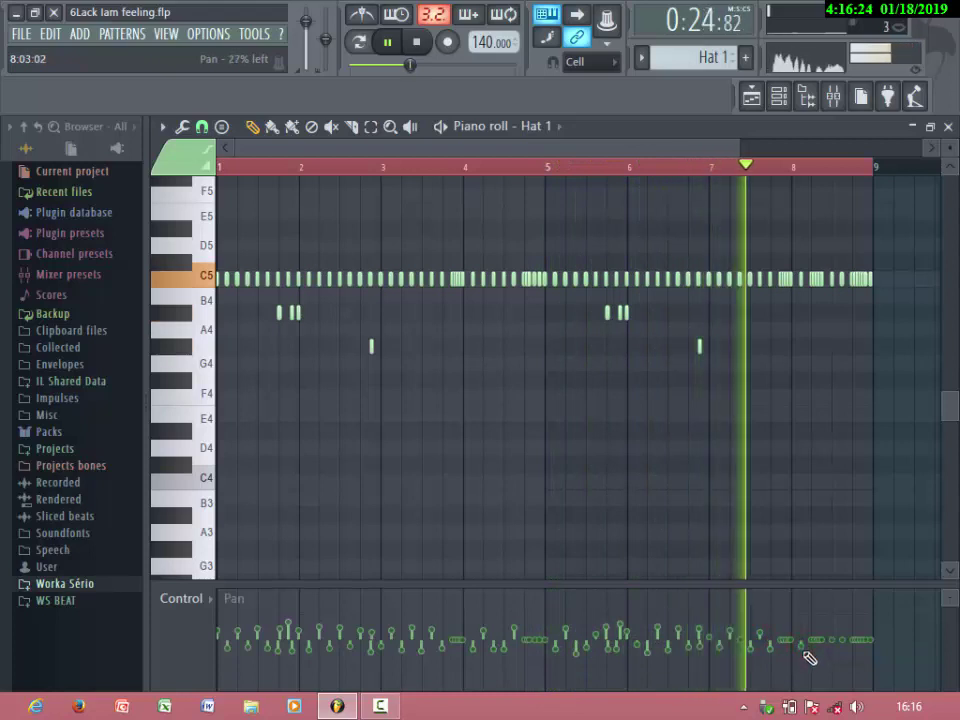
left_click(808, 645)
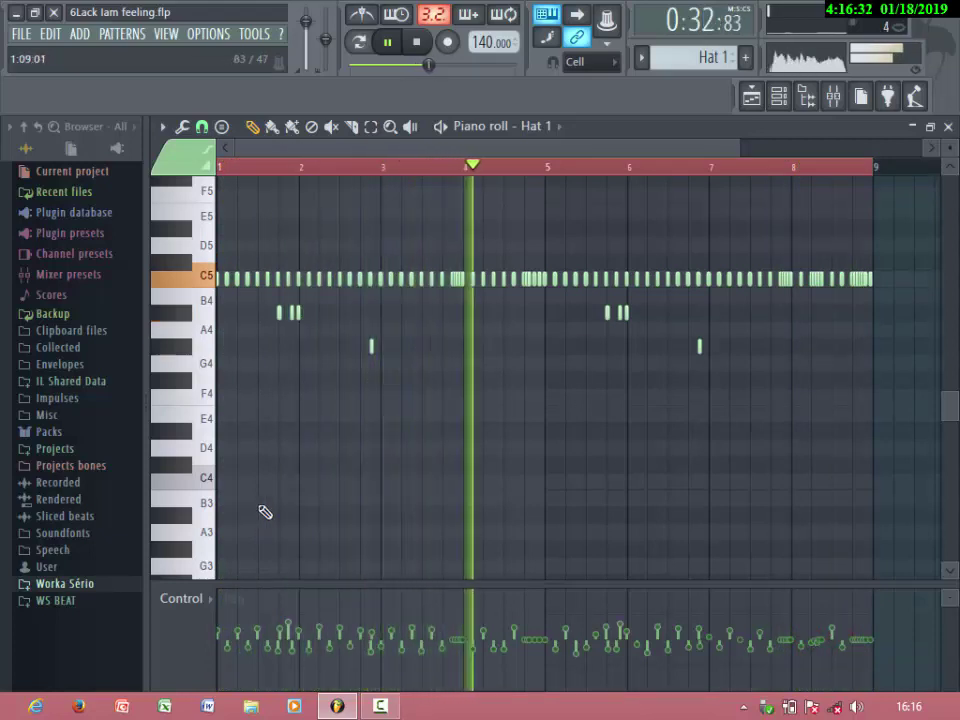
Check the note release values of the hats and return the control lane to note velocity
left_click(189, 604)
left_click(190, 611)
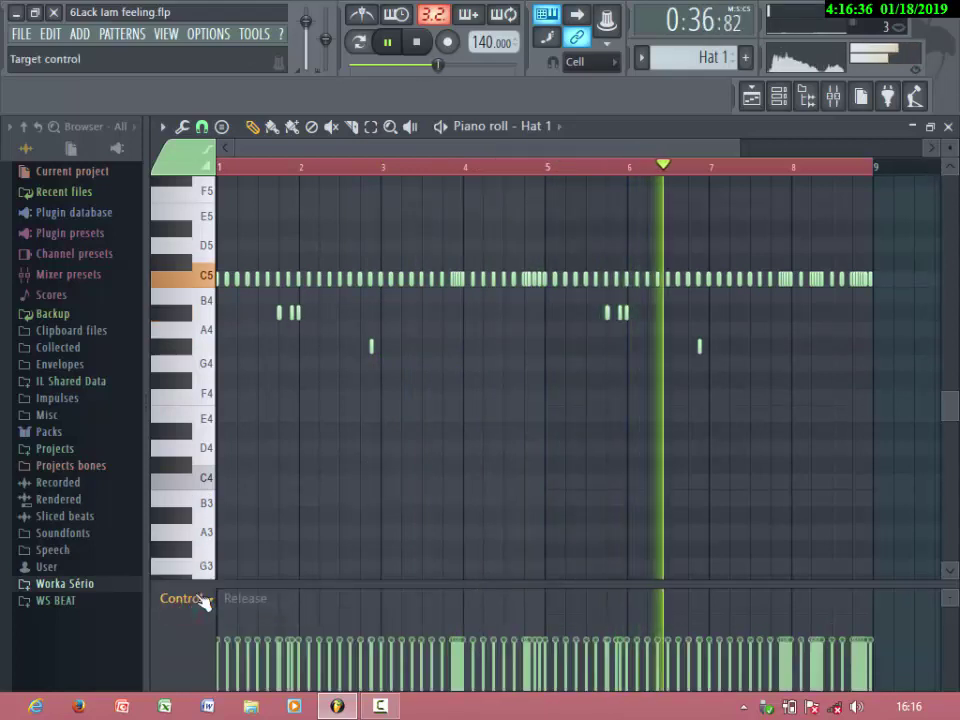
left_click(178, 600)
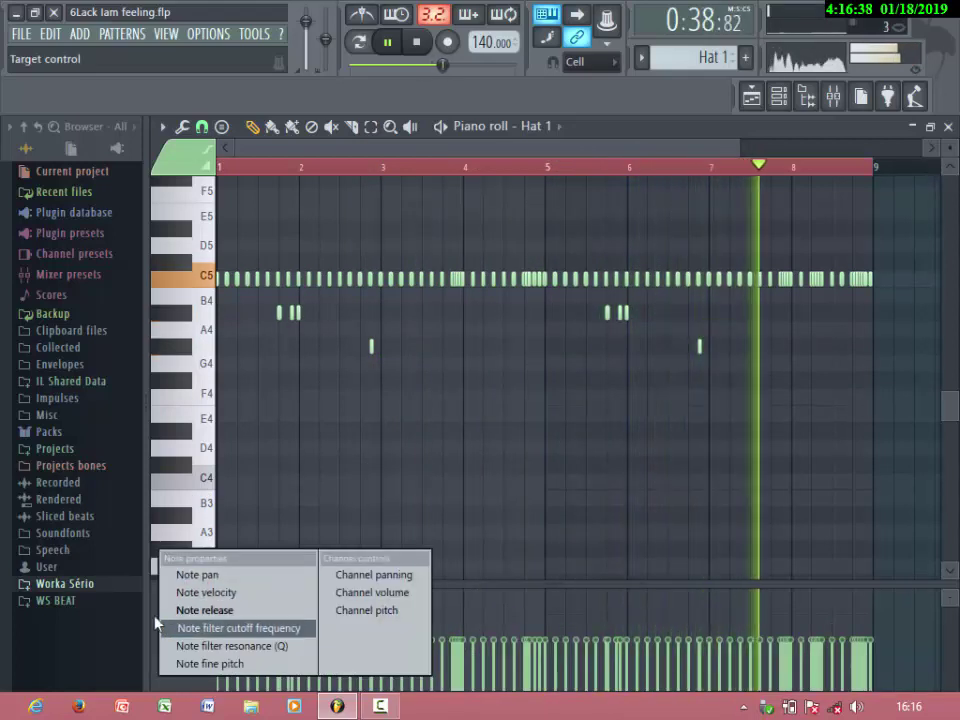
left_click(190, 593)
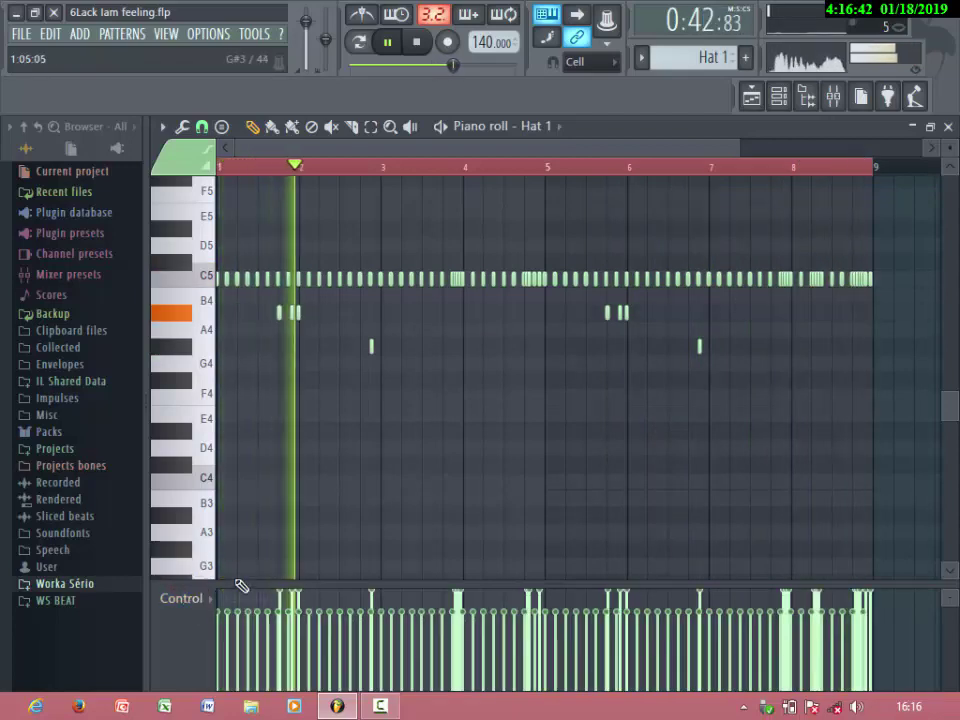
Audition lower hat pitches between A4 and B3, and add a C4 note at 1:05
mouse_move(938, 28)
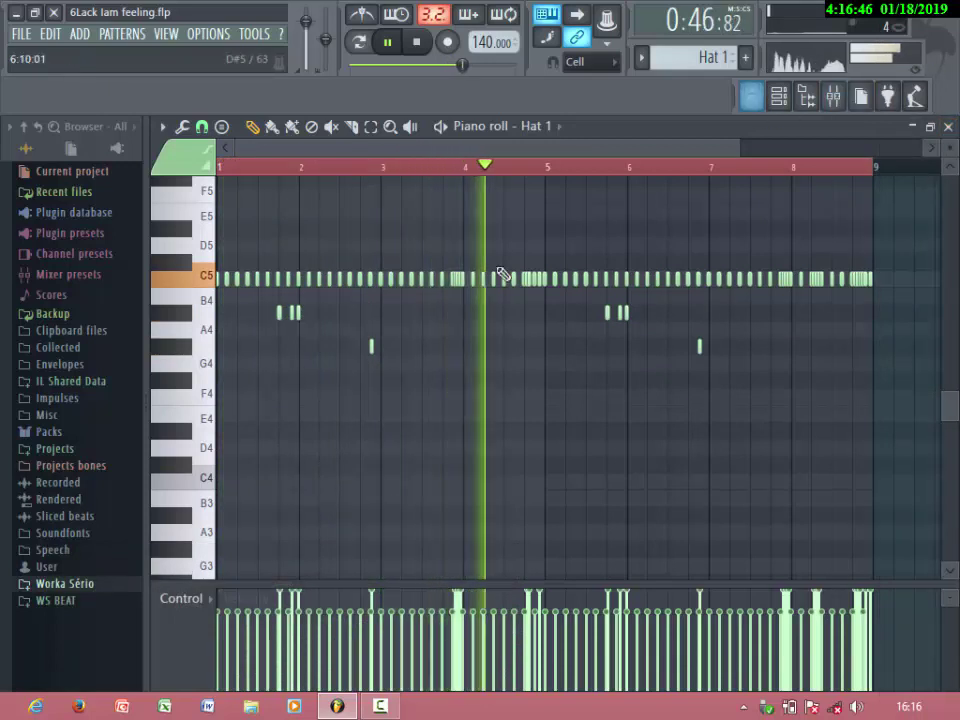
left_click(193, 329)
left_click(200, 448)
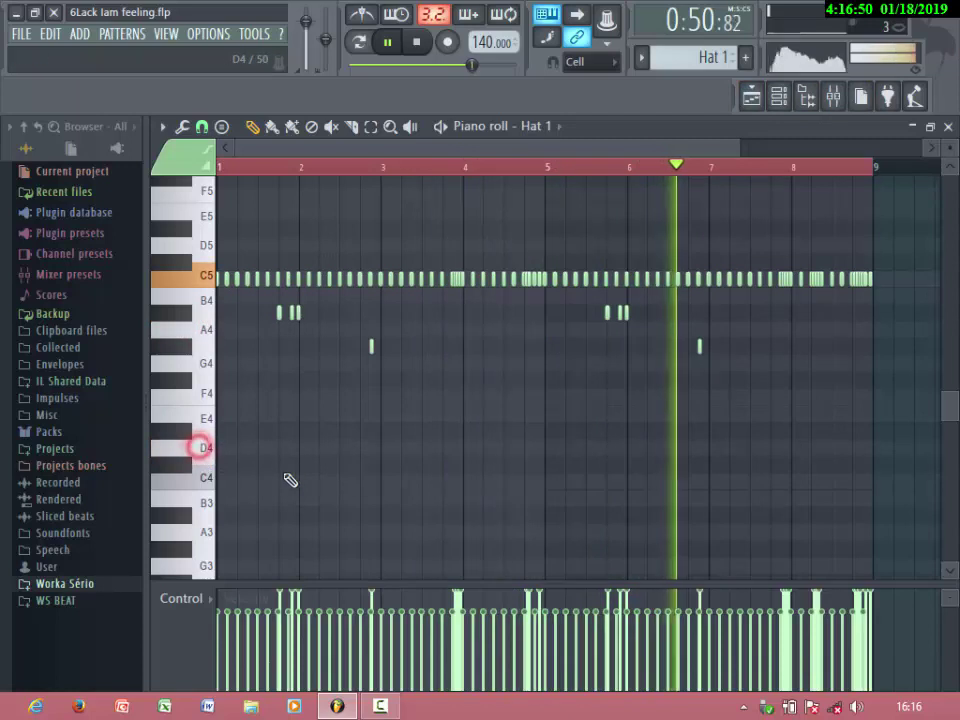
left_click(198, 497)
left_click(200, 478)
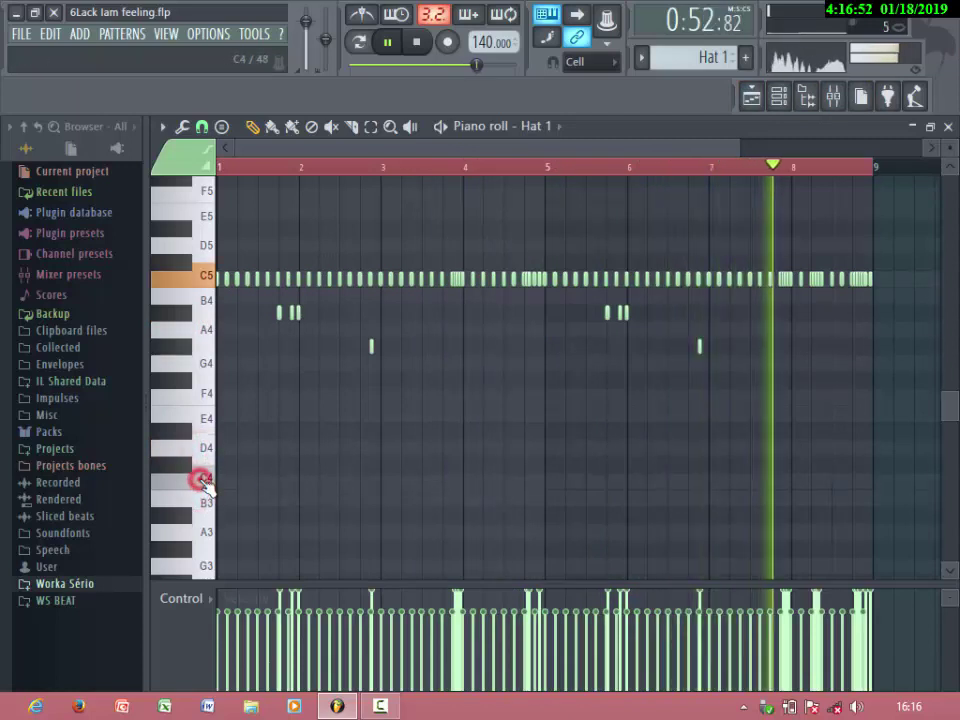
left_click(237, 479)
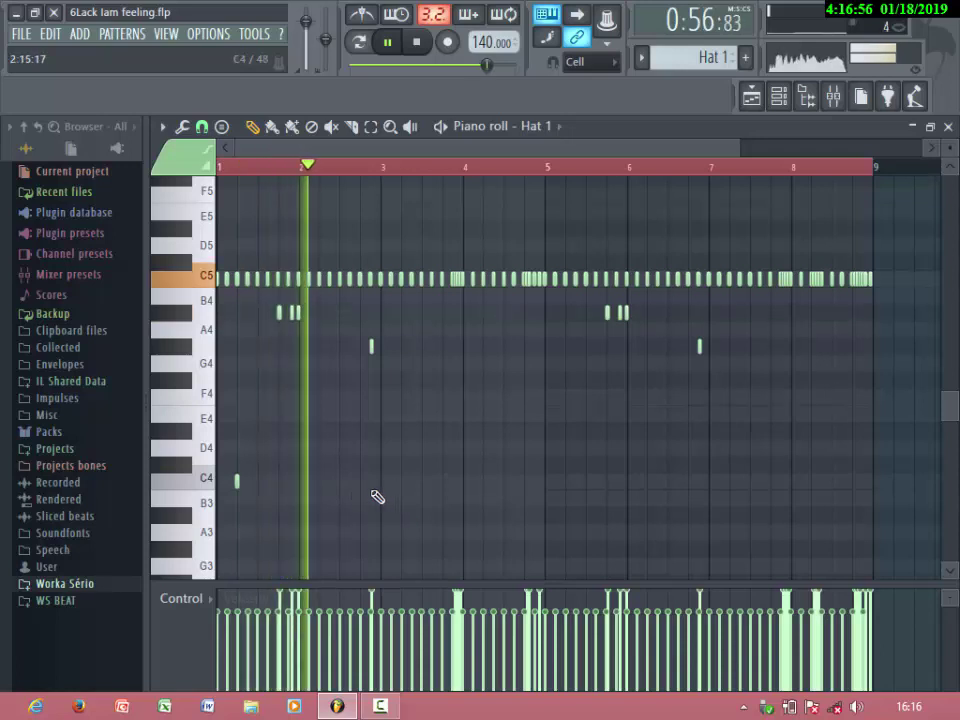
Try a second C4 hat note at 2:09 during playback and remove it
key("space")
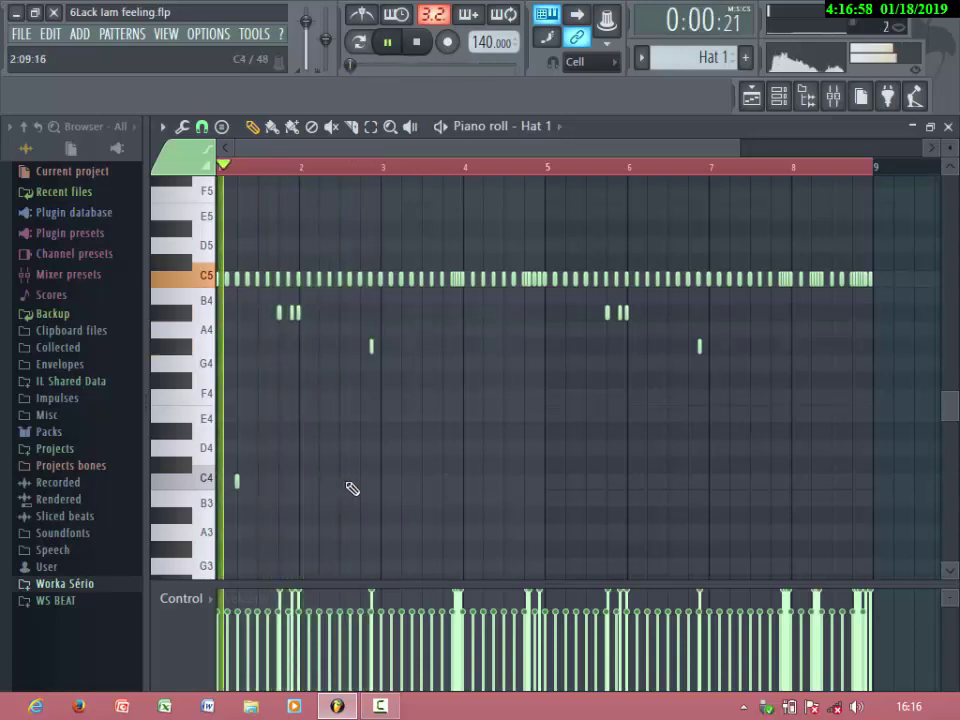
left_click(340, 481)
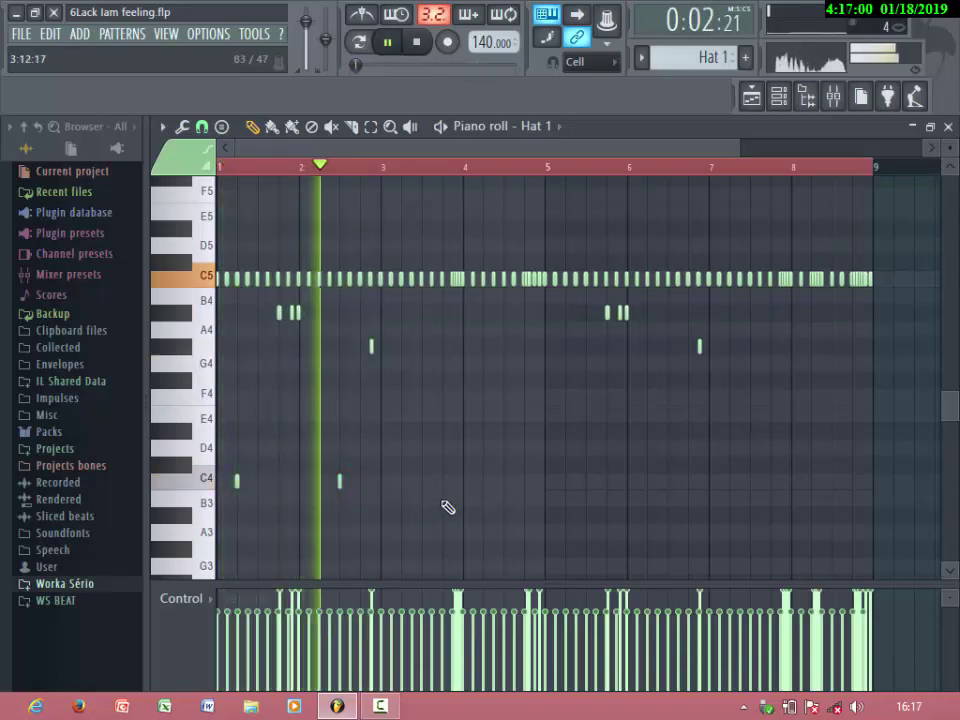
right_click(340, 481)
key("space")
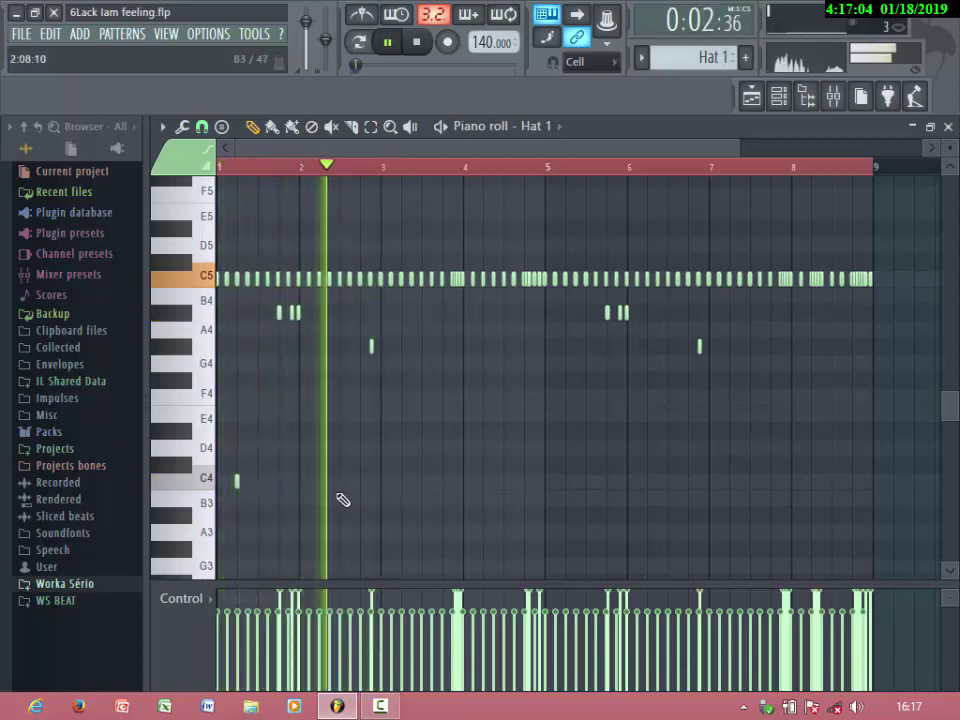
Add a C4 hat note at the fifth step of every bar from bar 2 to bar 8 during playback
left_click(316, 482)
key("space")
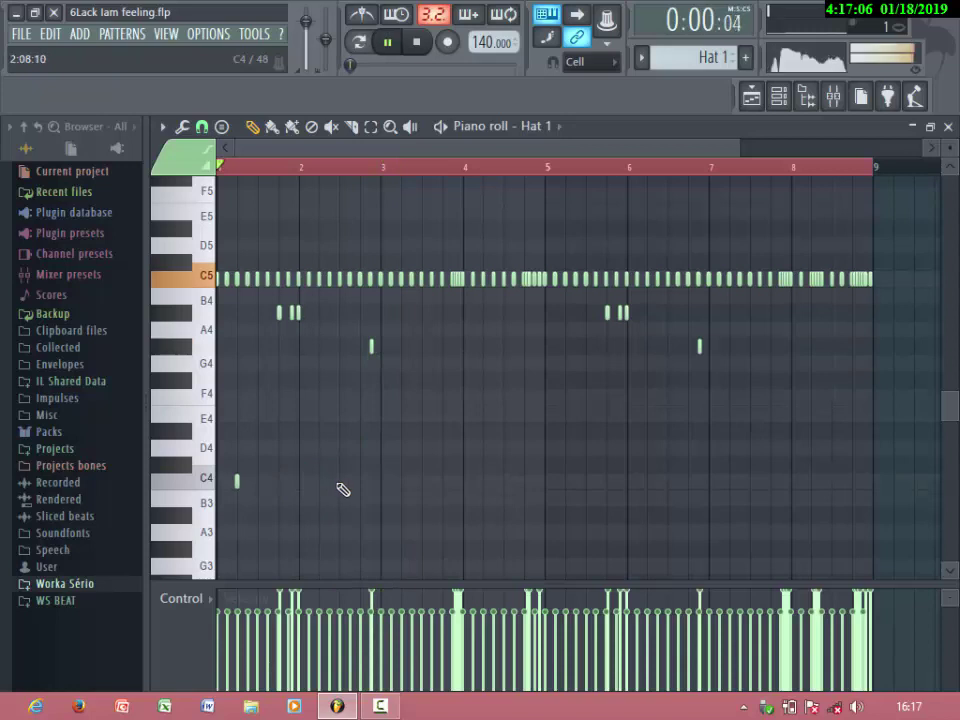
left_click(319, 481)
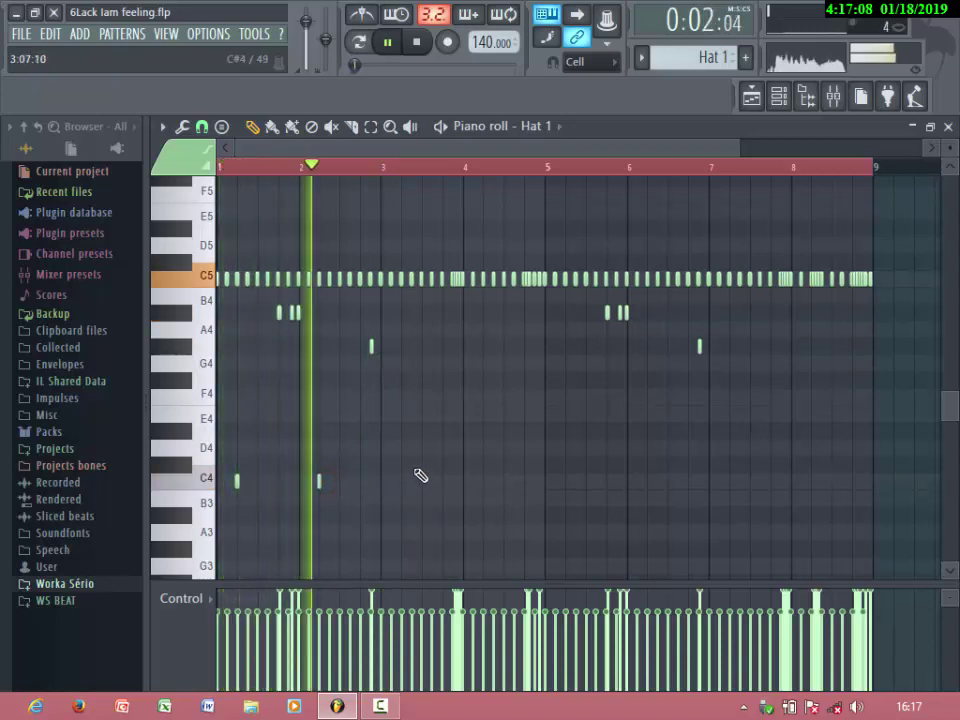
left_click(421, 484)
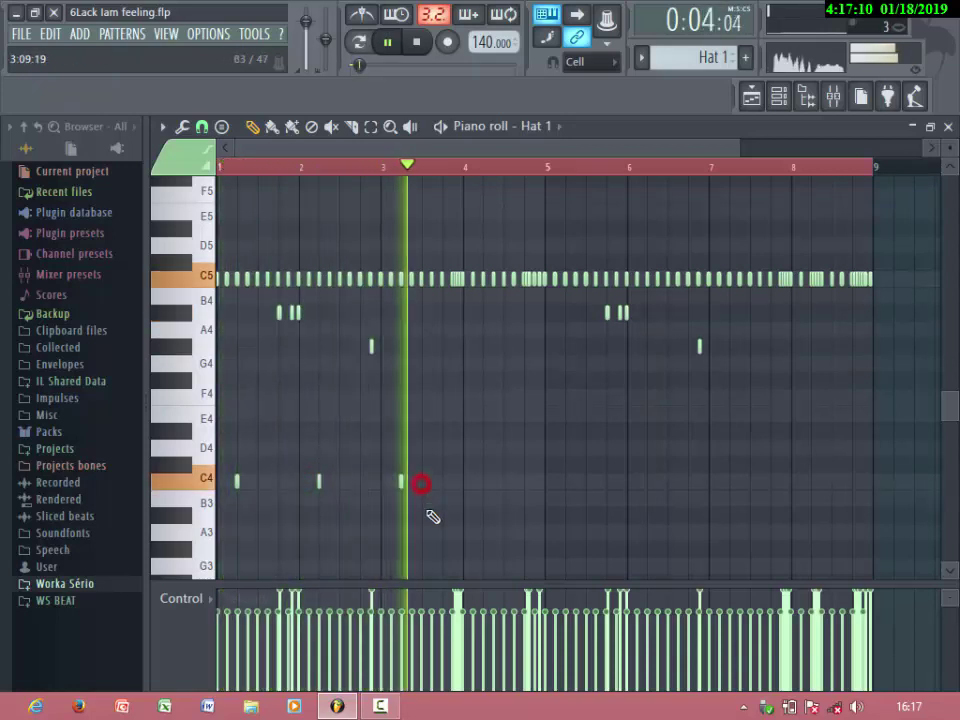
left_click(489, 481)
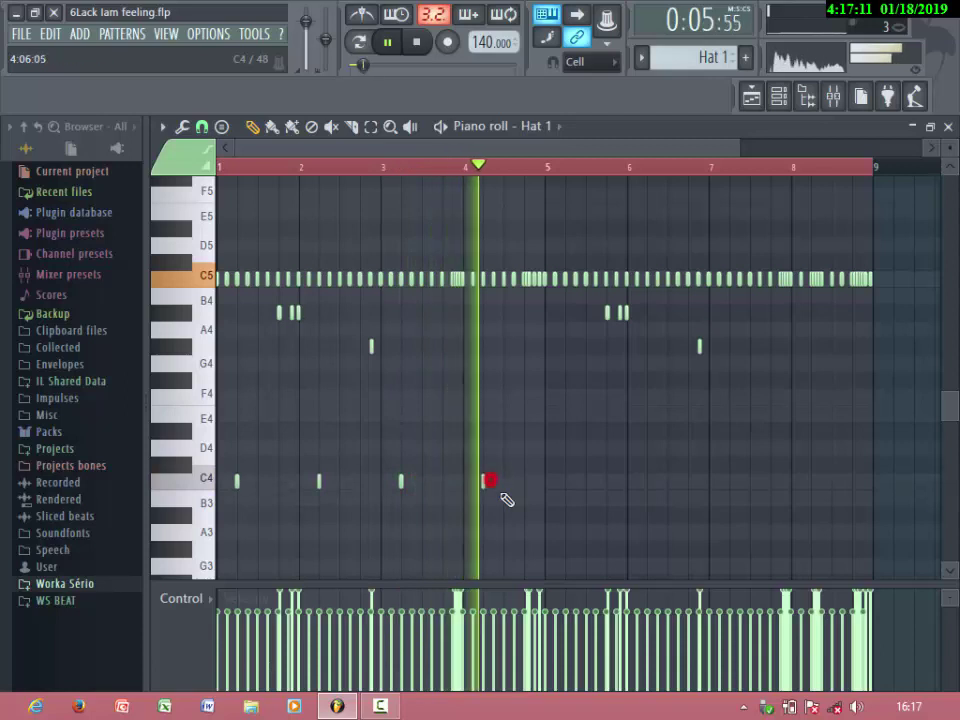
left_click(566, 481)
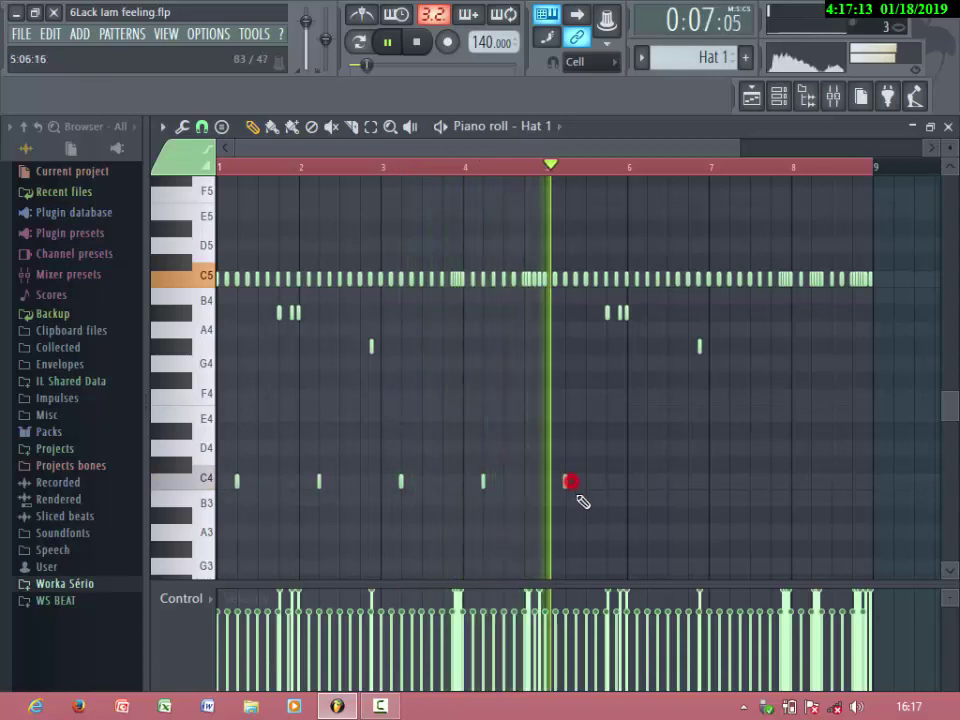
left_click(647, 481)
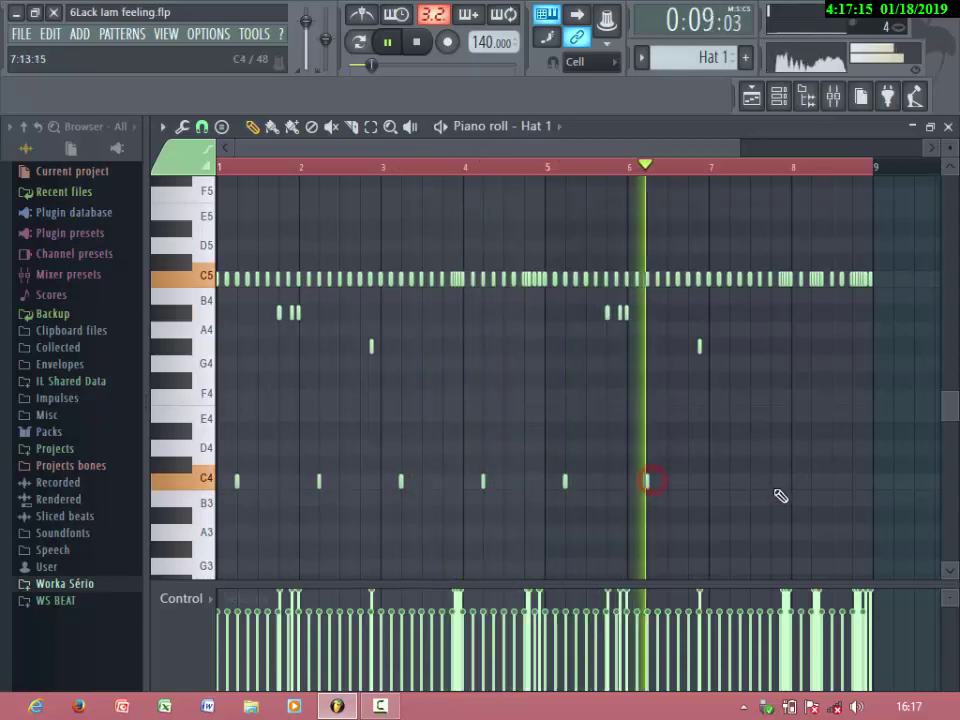
left_click(729, 481)
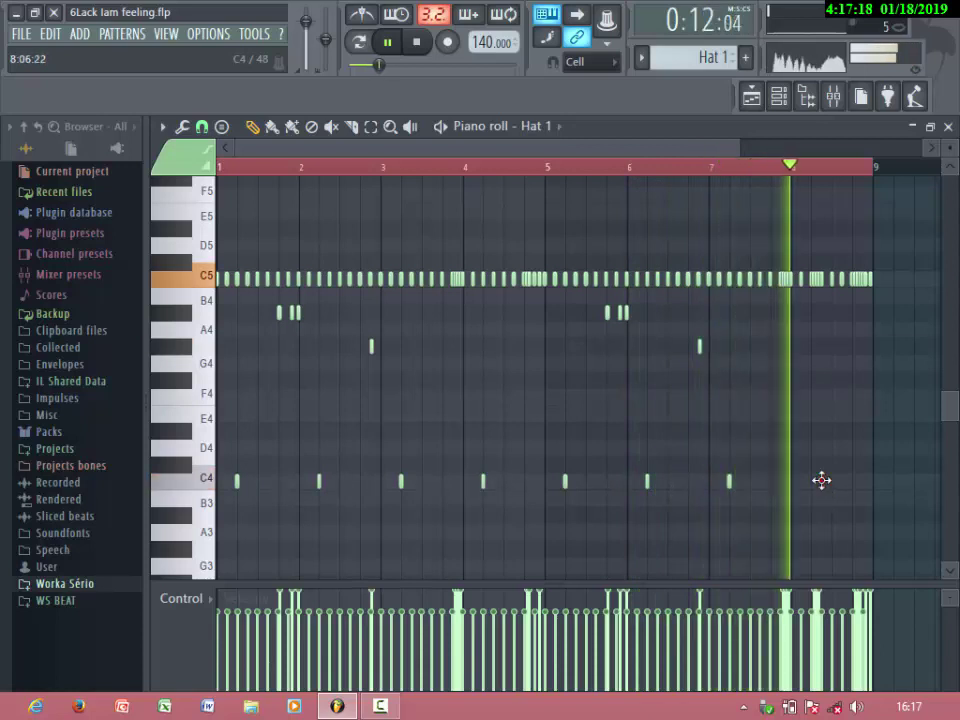
left_click(821, 481)
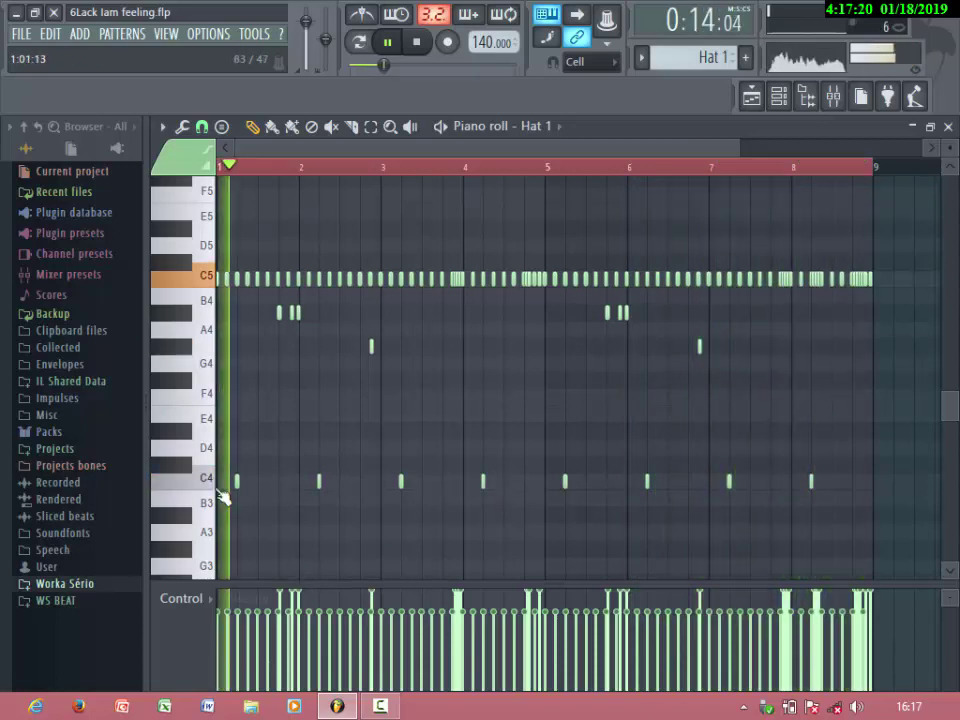
Select all C4 hat notes, lower the velocity of the one in bar 1 to about 51%, and replay the pattern
double_click(204, 480)
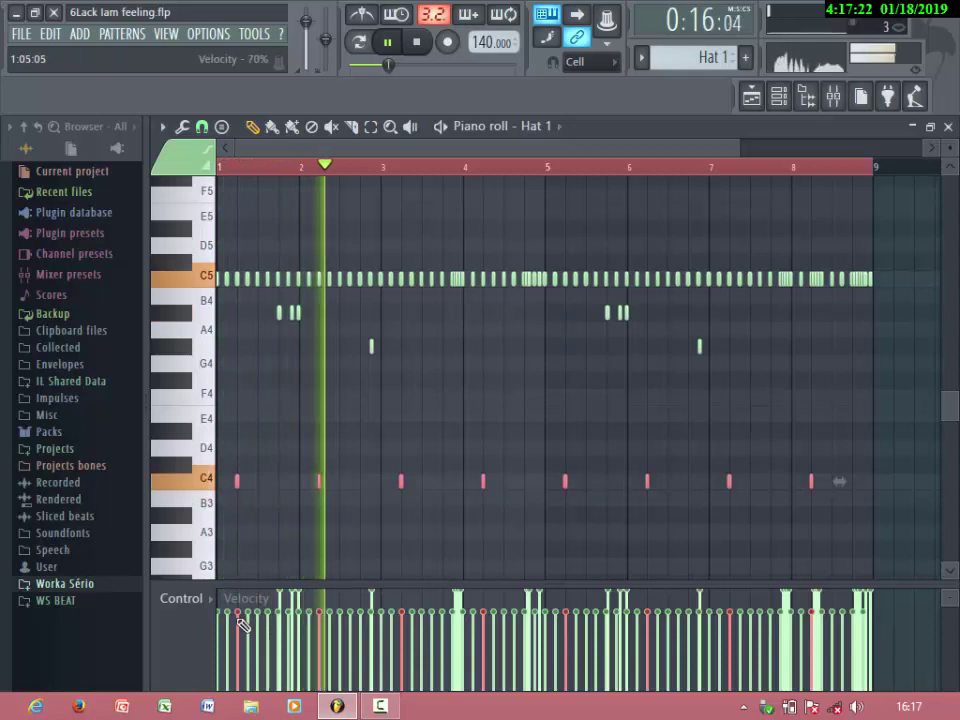
left_click_drag(240, 619, 243, 650)
key("space")
key("space")
key("space")
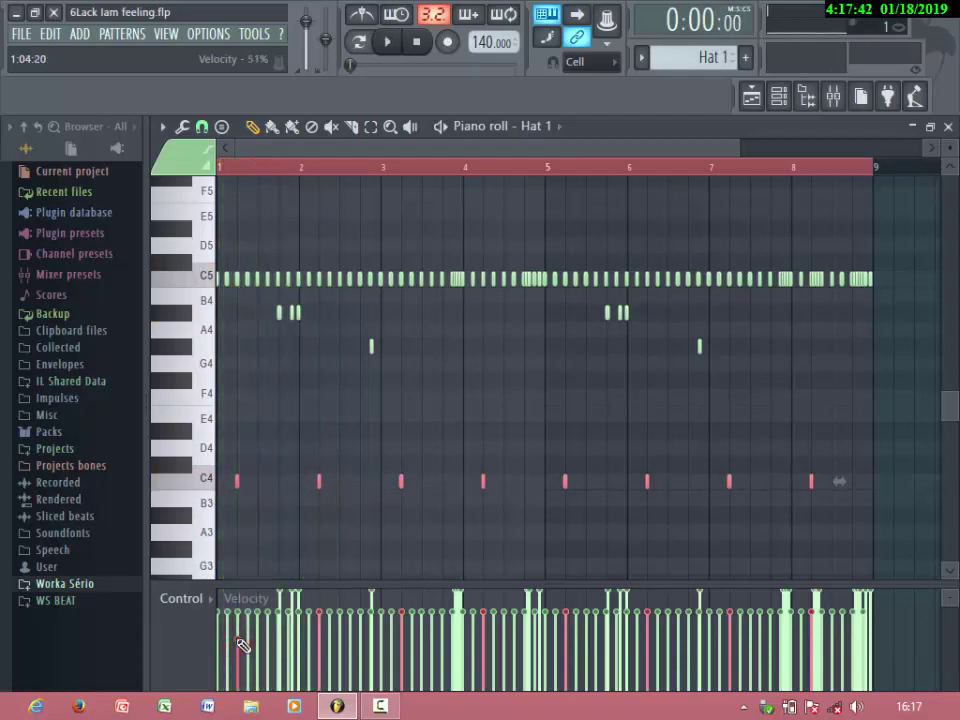
key("space")
key("space")
key("space")
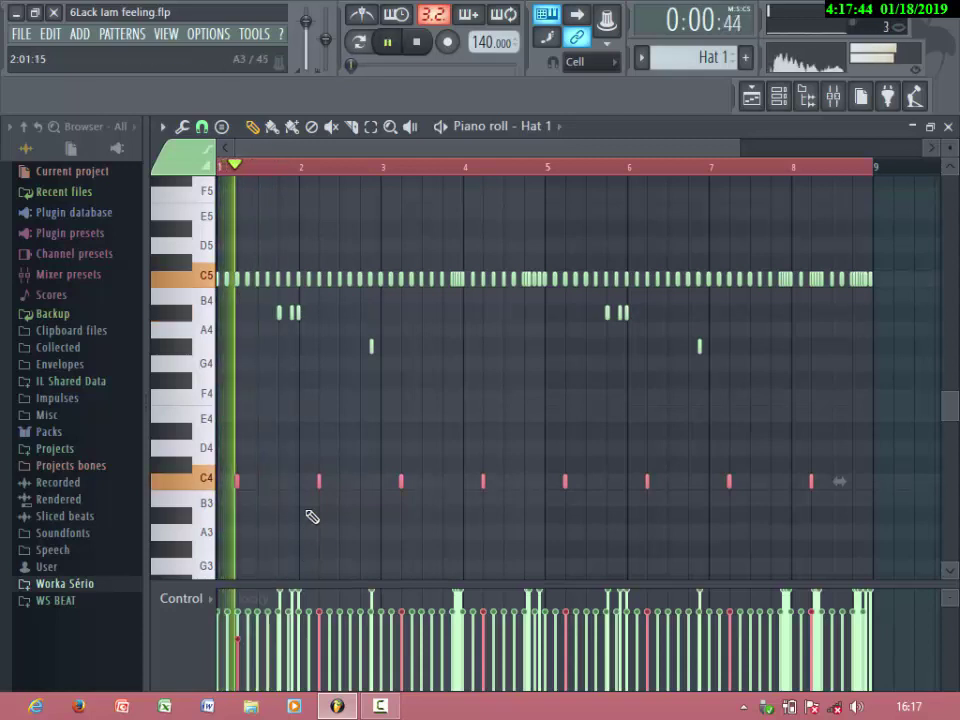
Delete the C4 hat notes in bars 3 through 8
right_click(401, 483)
right_click(483, 483)
right_click(565, 482)
right_click(647, 481)
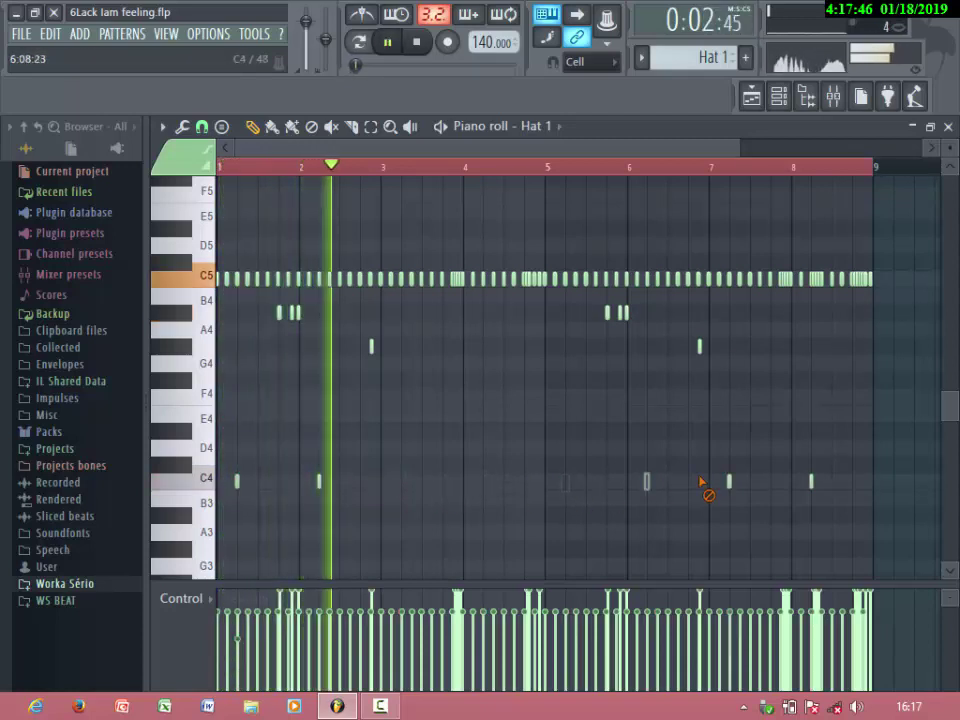
right_click(811, 482)
right_click(729, 482)
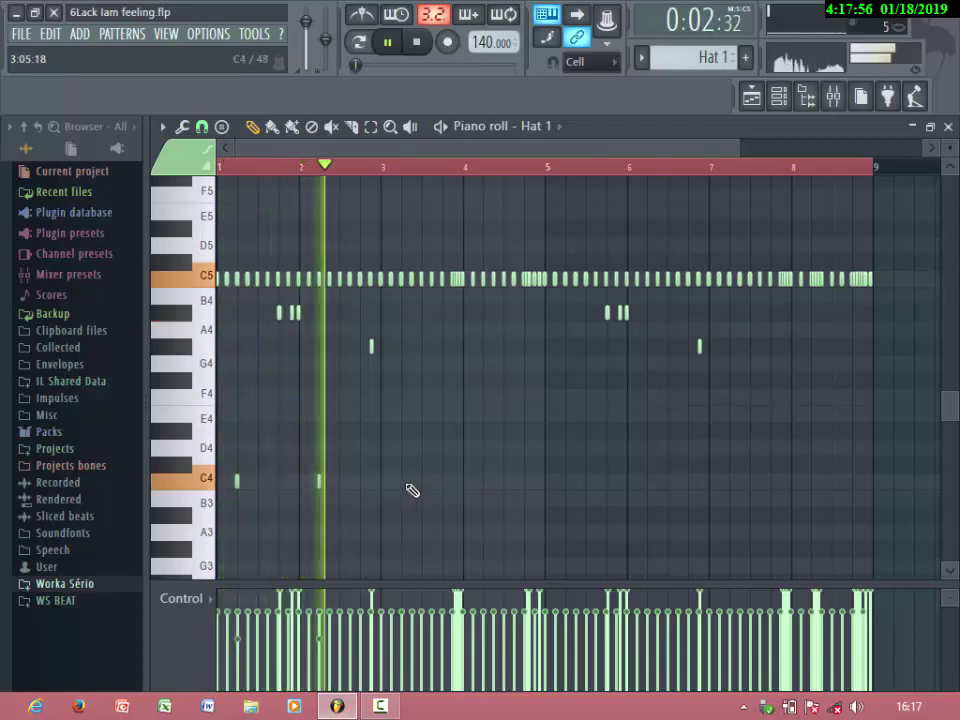
Place softer C4 hat notes at the fifth step of bars 3 through 8, matching the lowered velocity
left_click(401, 480)
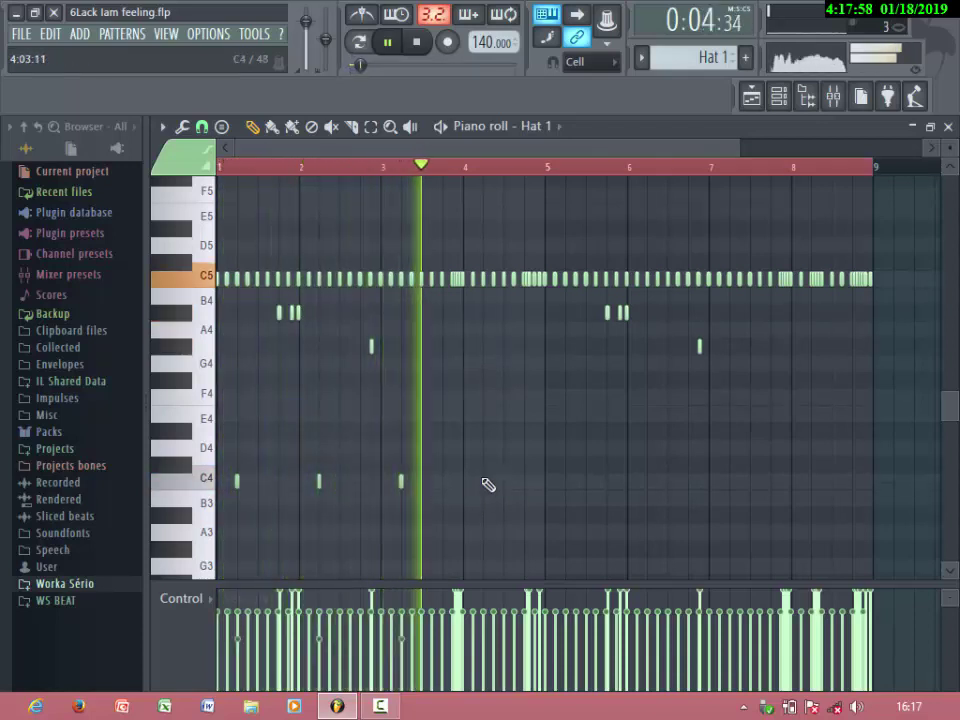
left_click(484, 480)
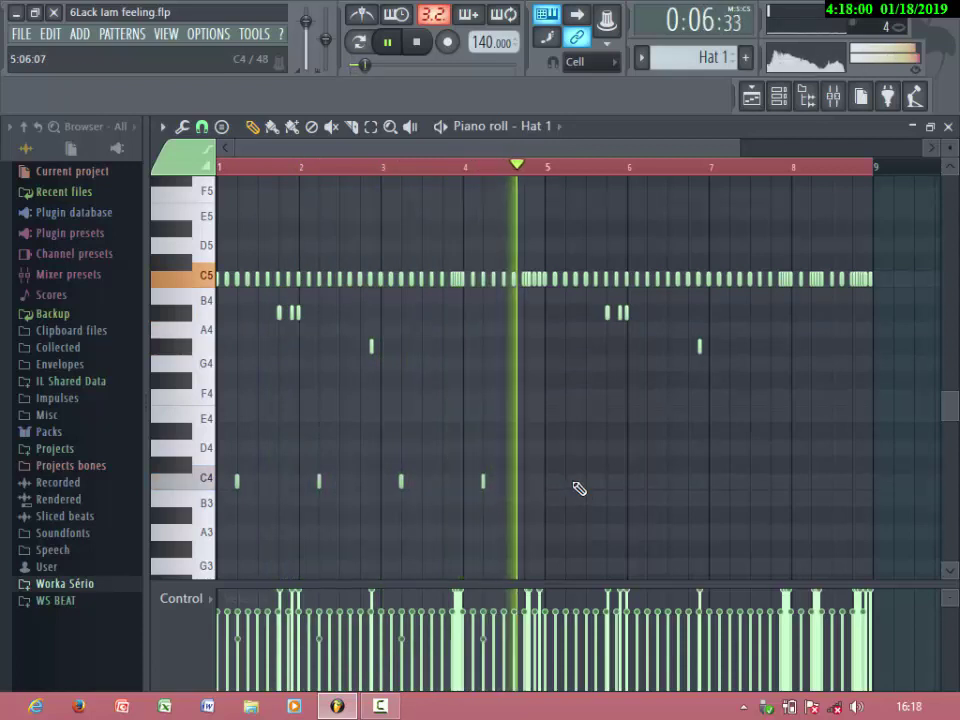
left_click(566, 480)
left_click(648, 480)
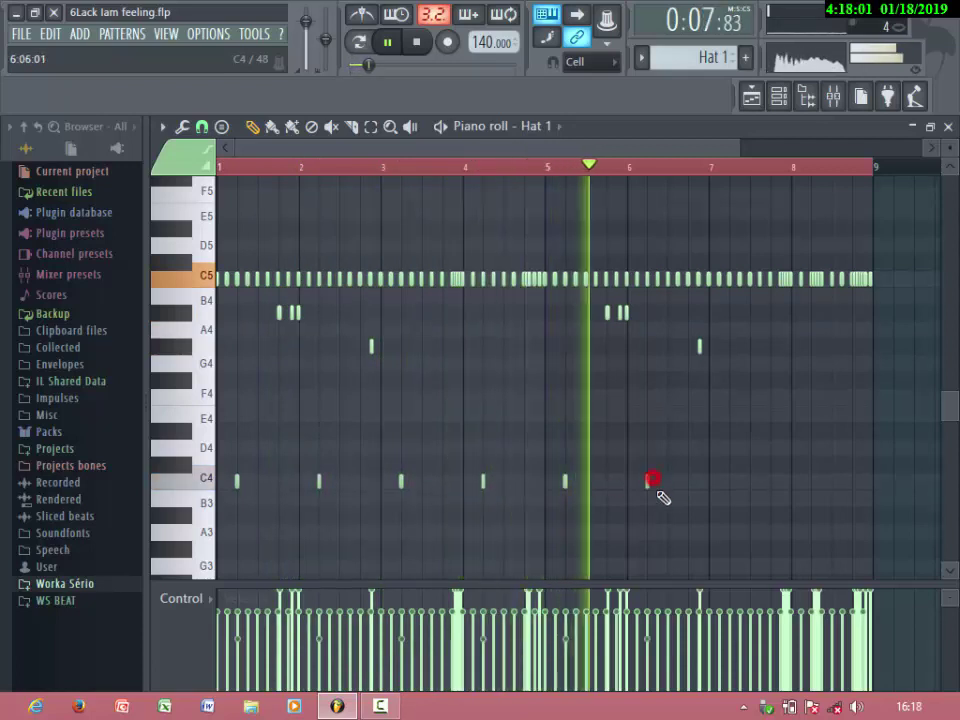
left_click(730, 480)
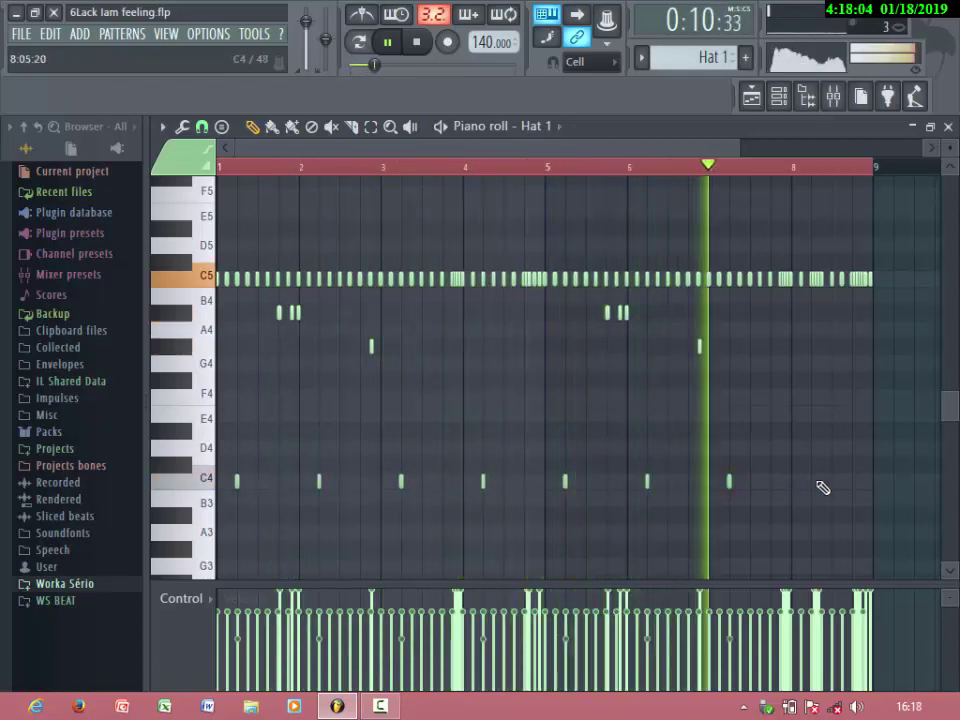
left_click(813, 481)
Try two extra C4 hat notes at 8:09 and 8:13 and remove them
left_click(833, 481)
left_click(855, 482)
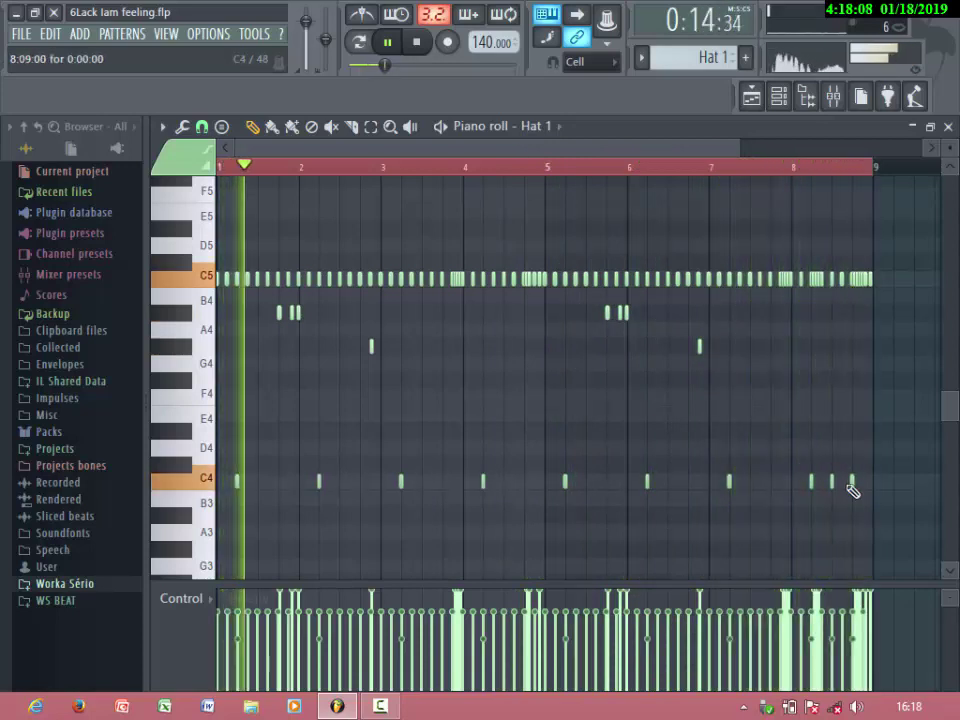
right_click(851, 482)
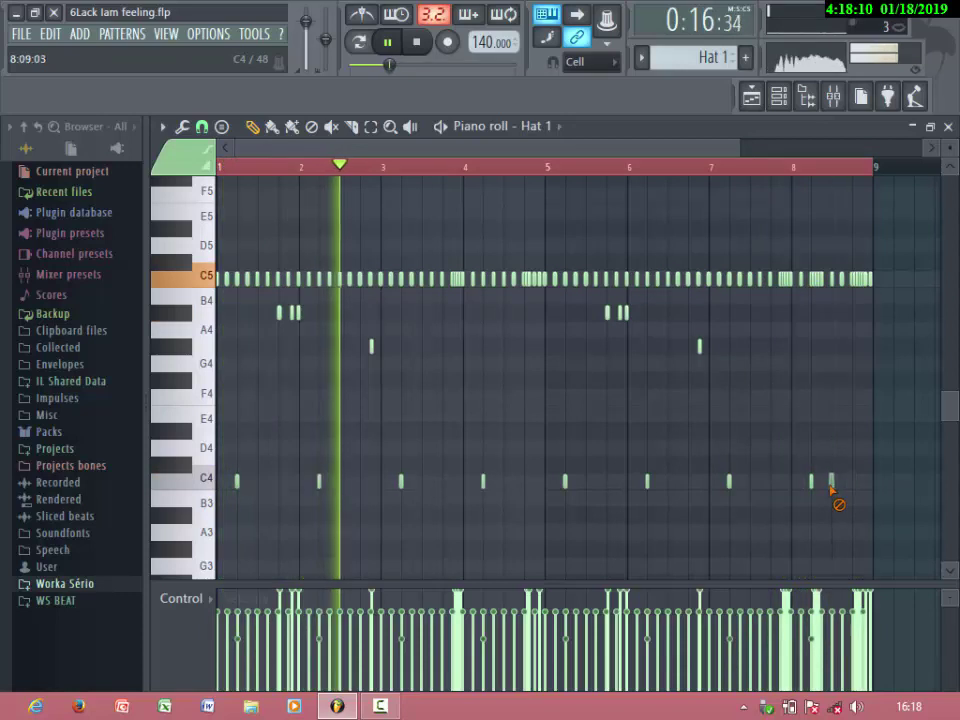
right_click(831, 481)
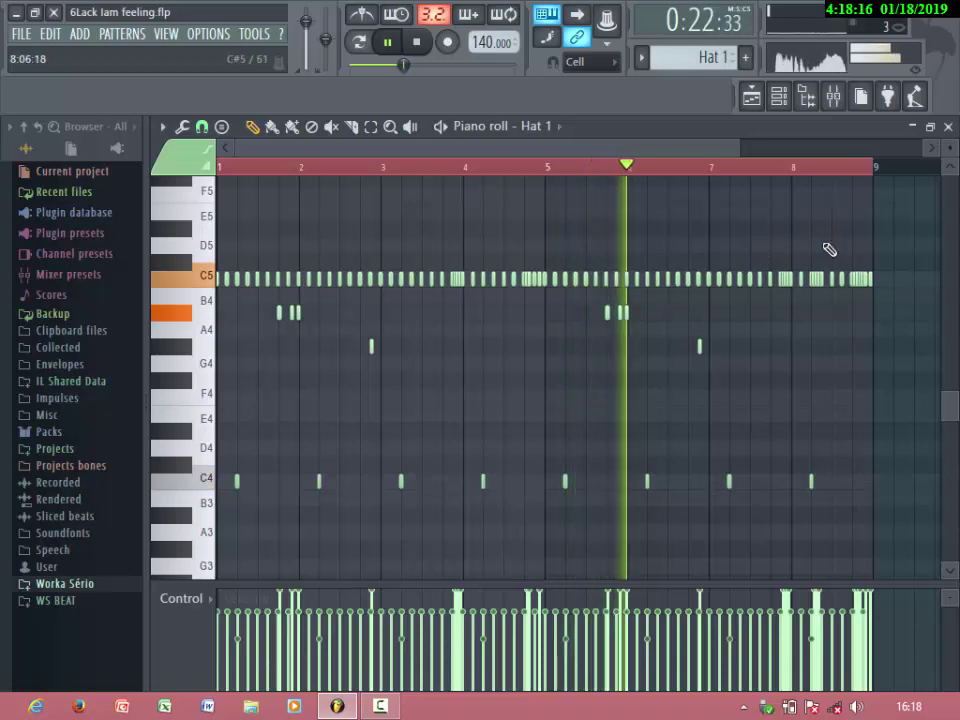
Close the hat piano roll and look through the Travis Scott sample pack and drum kit folders
left_click(948, 127)
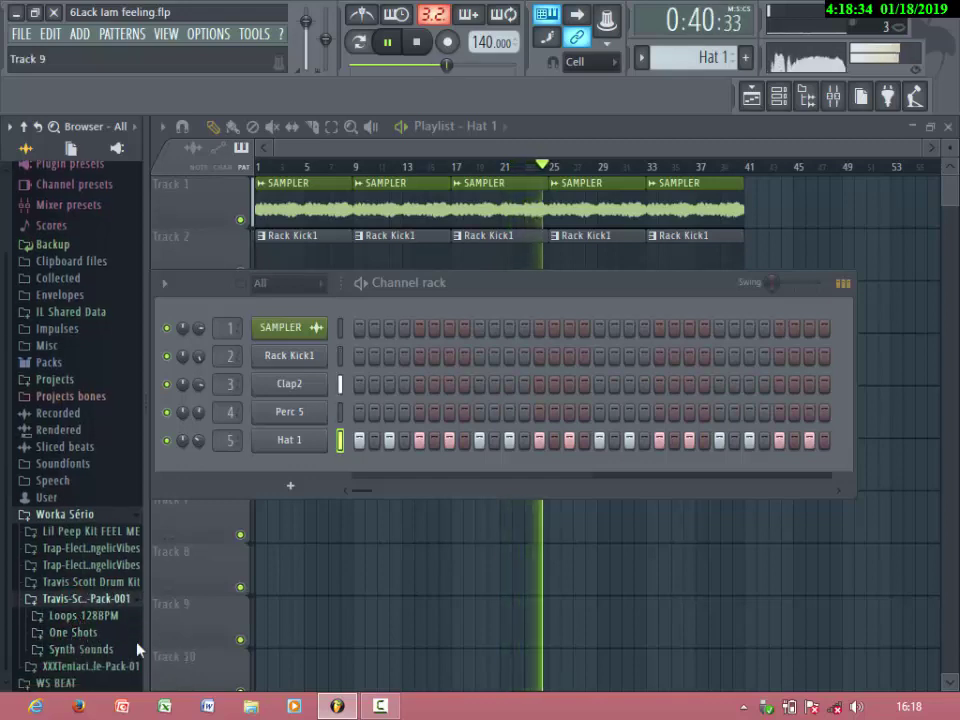
left_click(90, 600)
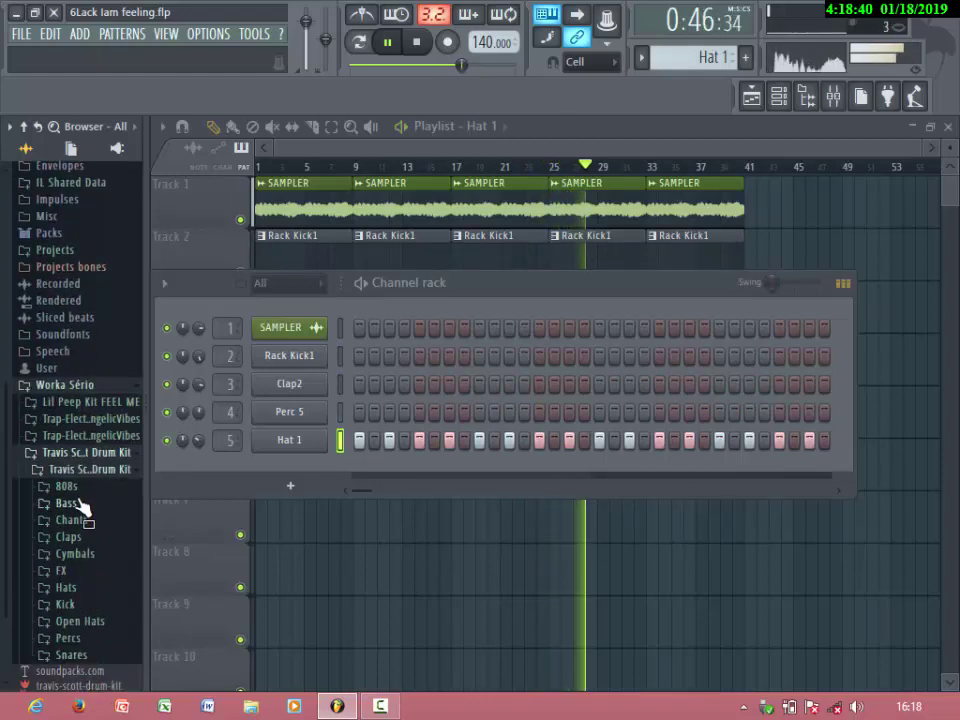
left_click(92, 456)
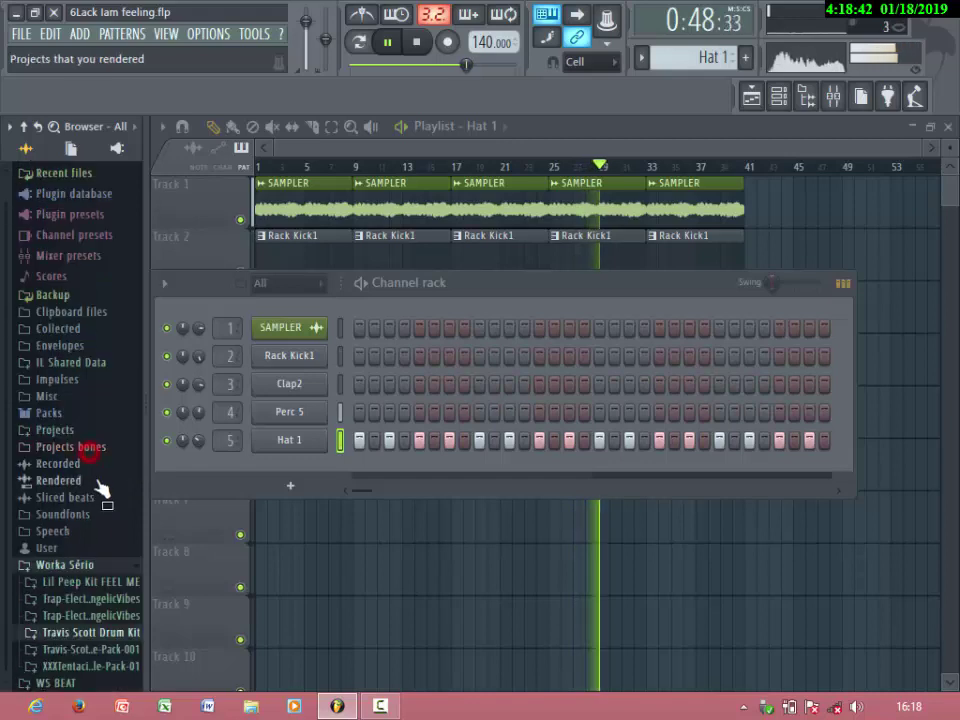
left_click(90, 567)
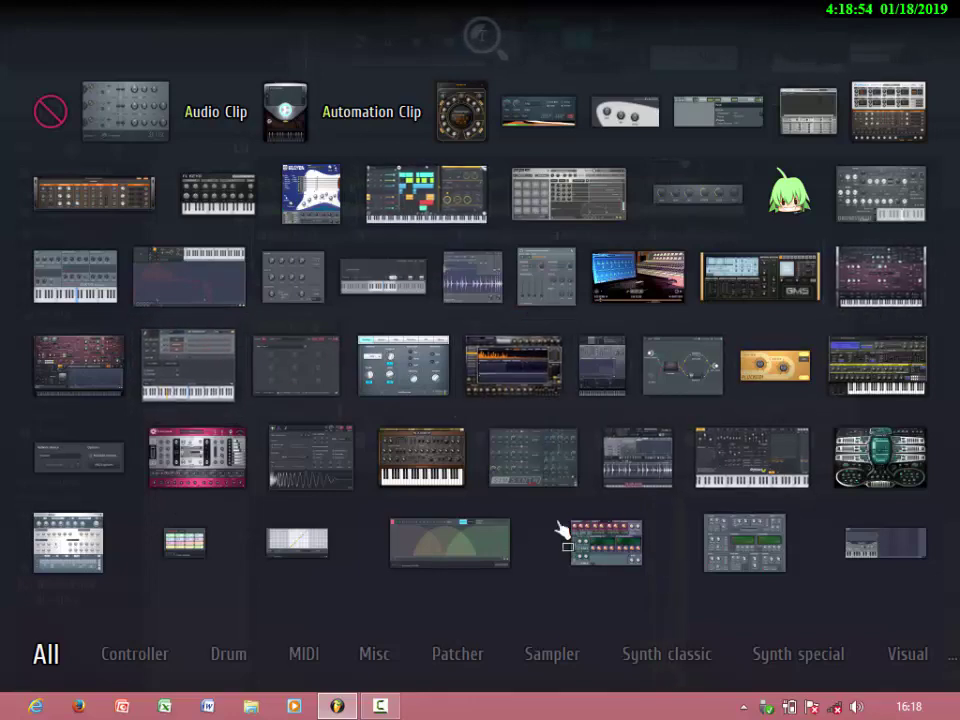
Add a Harmless synth channel and move its editor so that all its controls are in view
left_click(918, 290)
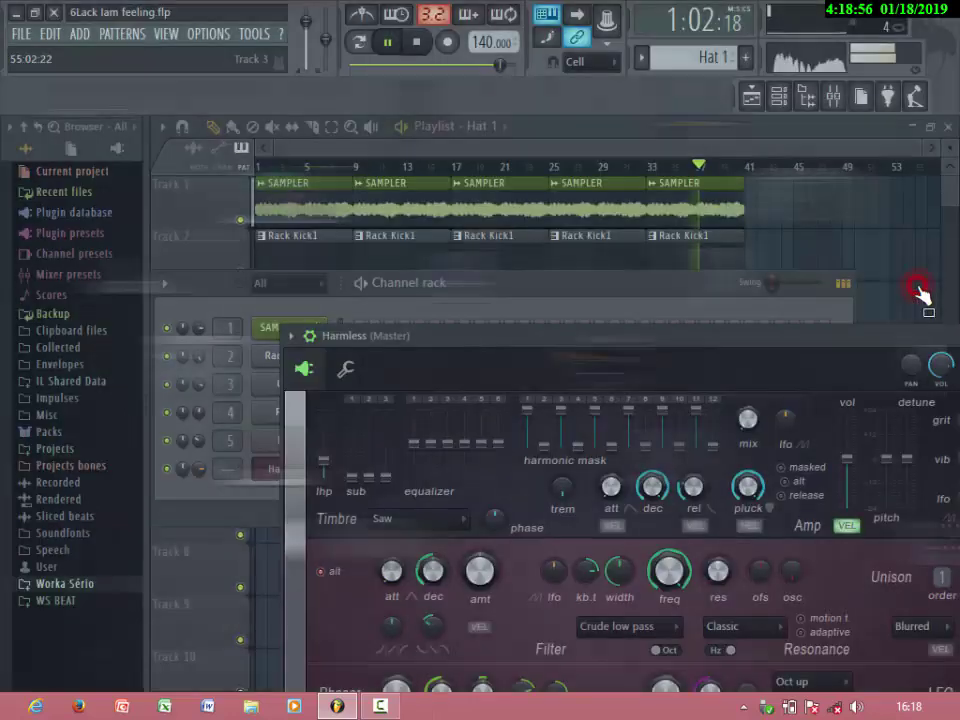
left_click_drag(604, 349, 425, 197)
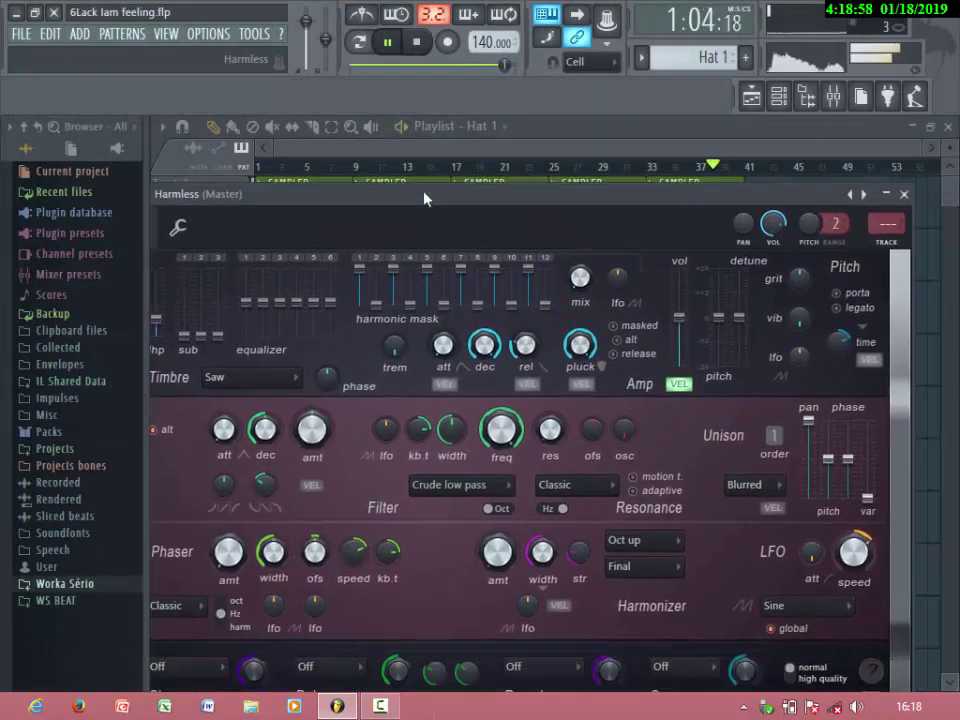
left_click_drag(214, 196, 260, 198)
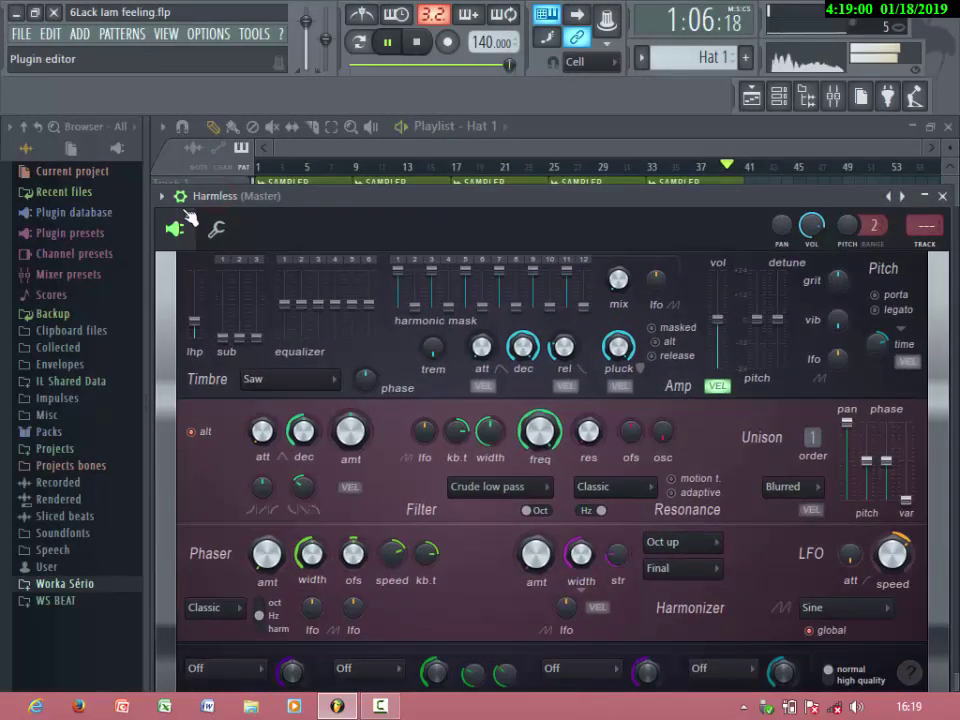
Look through the Harmless preset list and audition the default sound
left_click(160, 196)
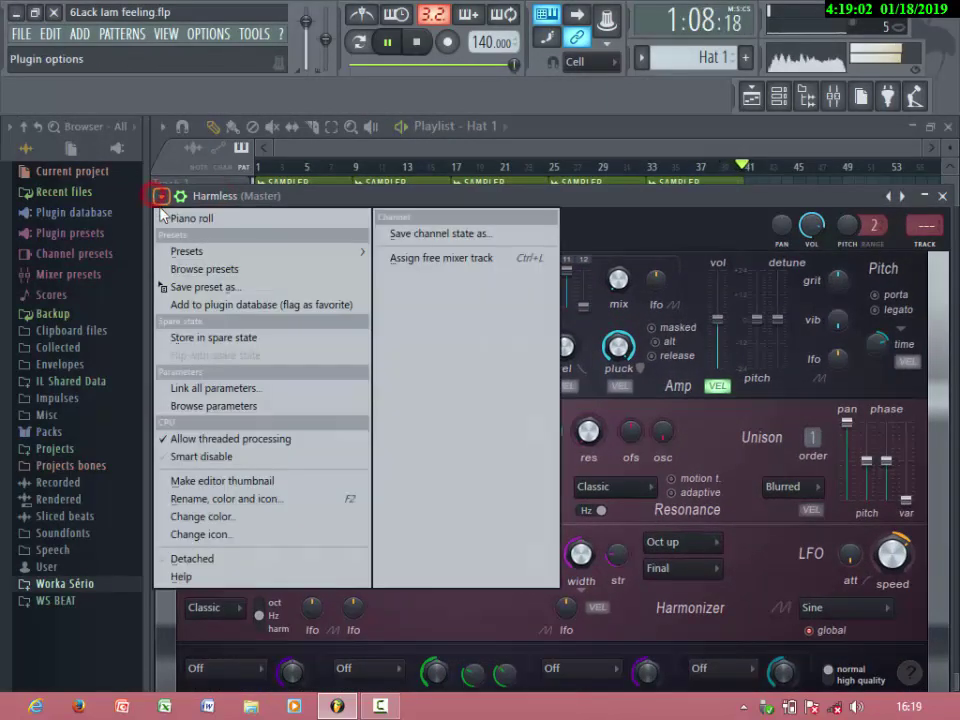
left_click(203, 268)
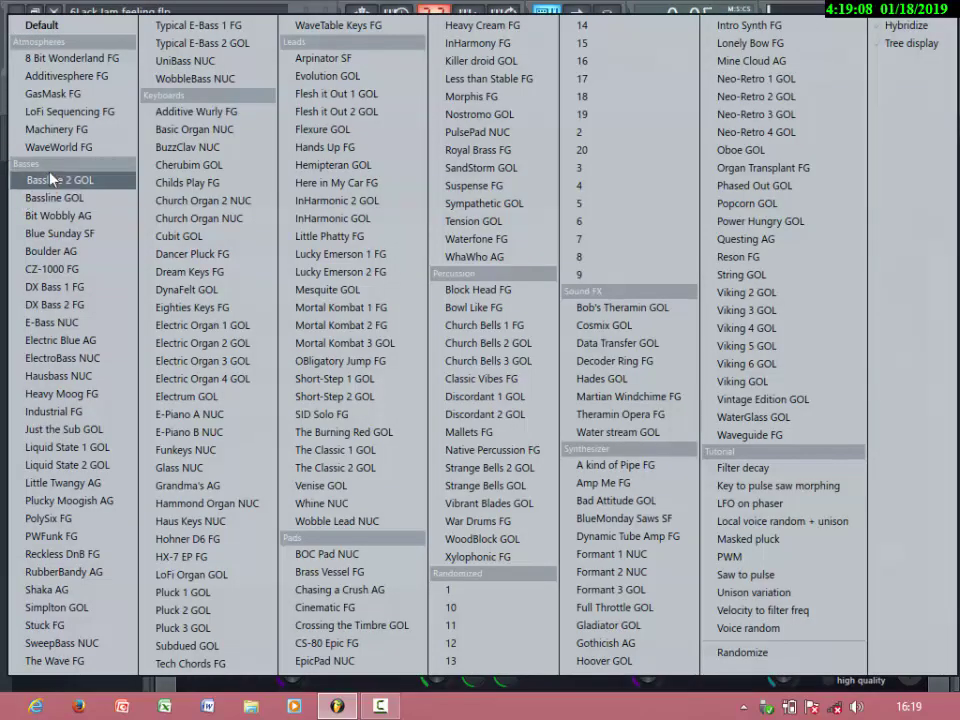
left_click(9, 183)
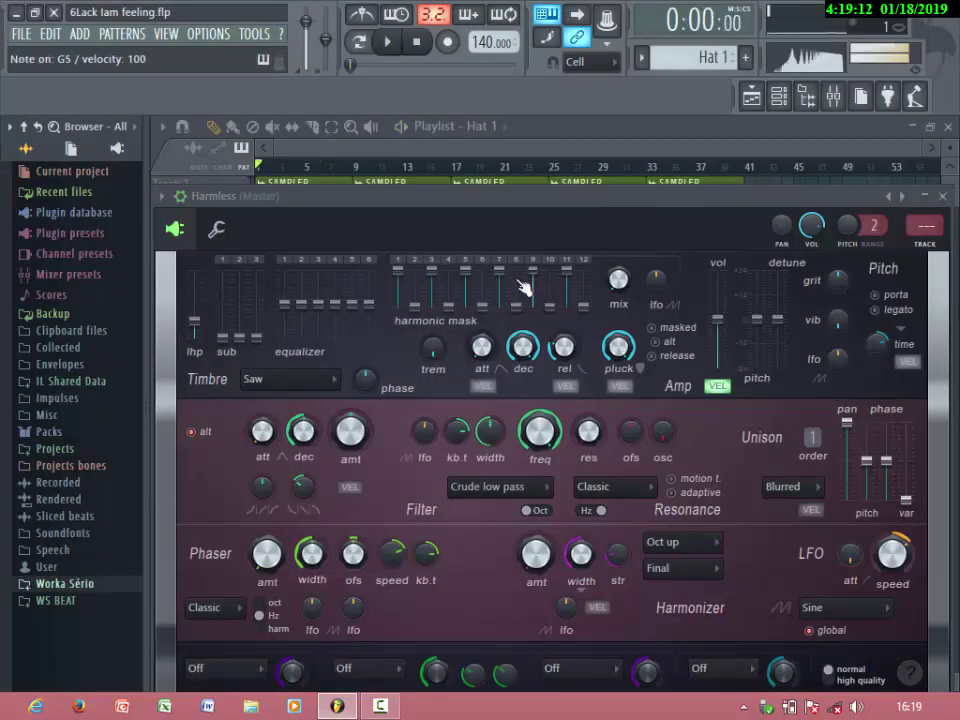
left_click(163, 197)
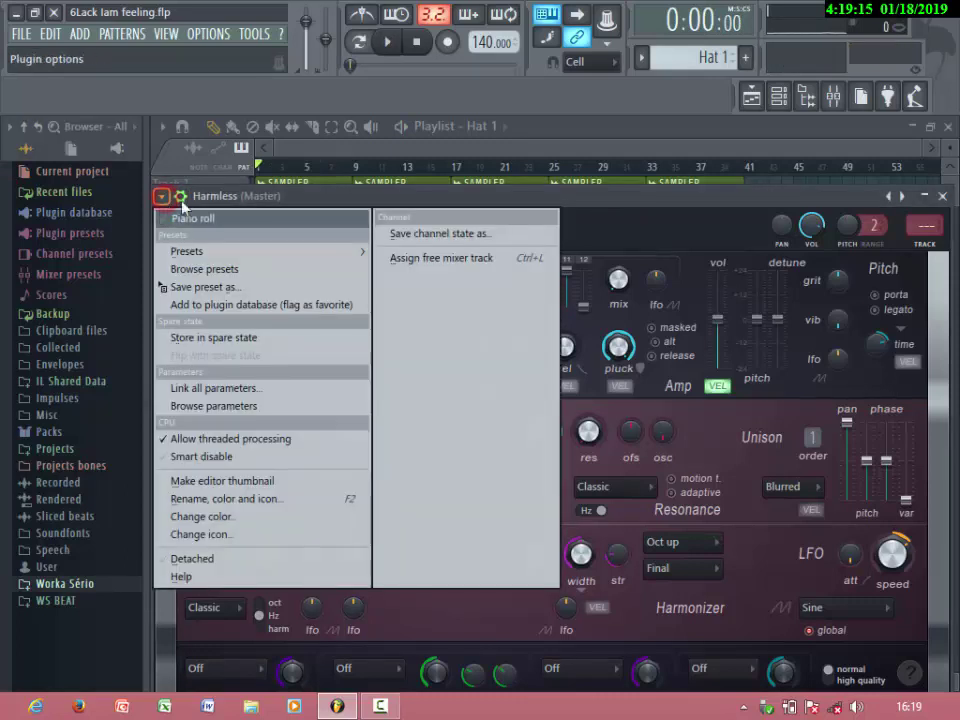
left_click(643, 234)
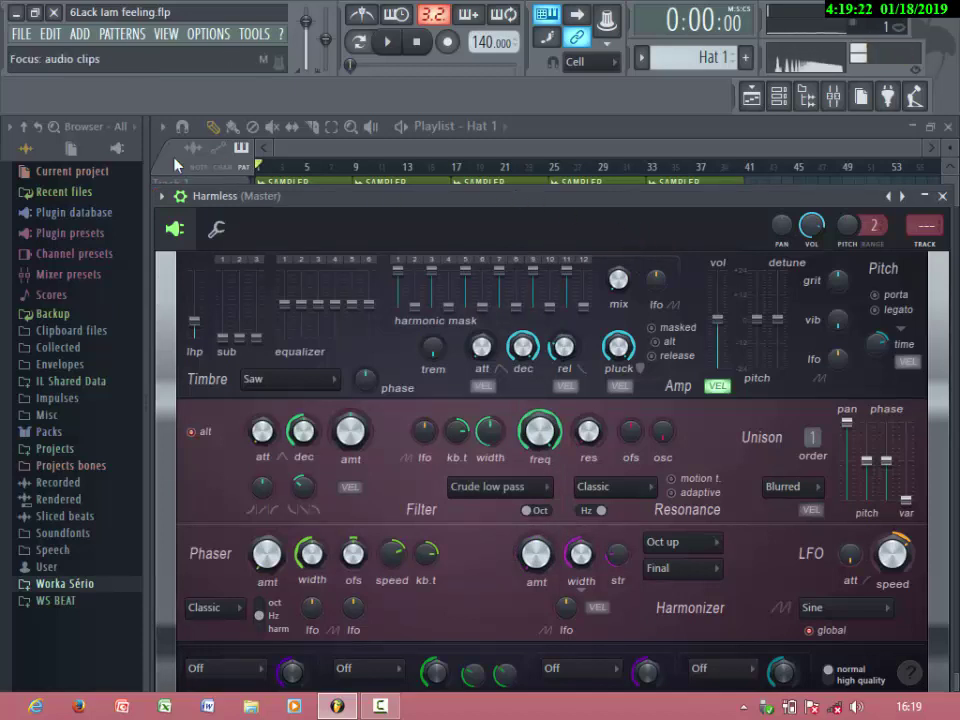
Load the Bassline 2 GOL bass preset in Harmless
left_click(161, 198)
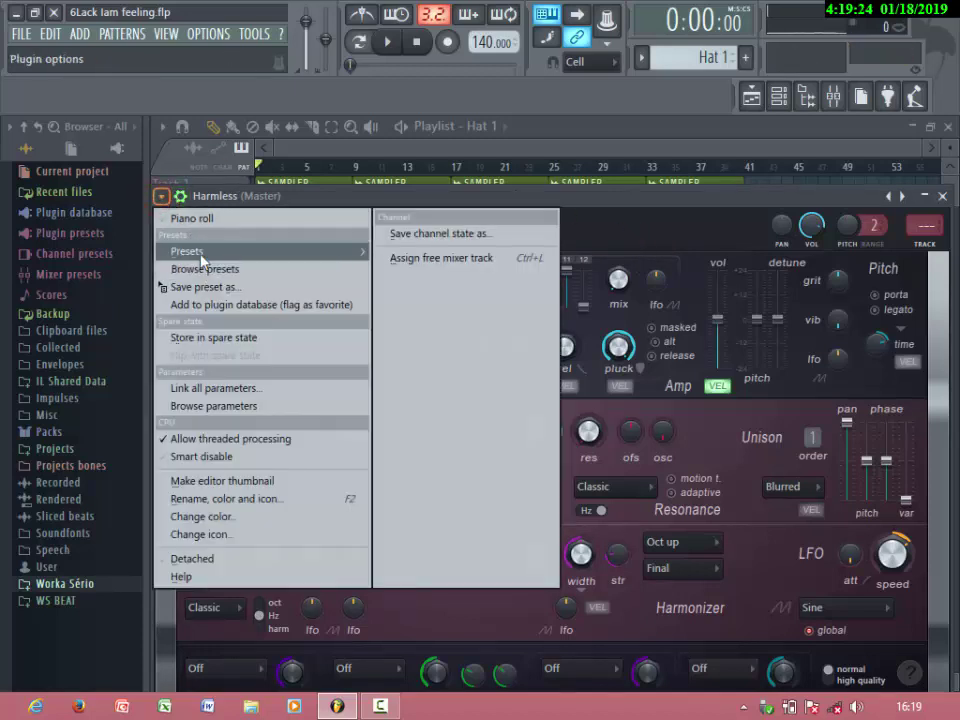
mouse_move(203, 254)
left_click(88, 184)
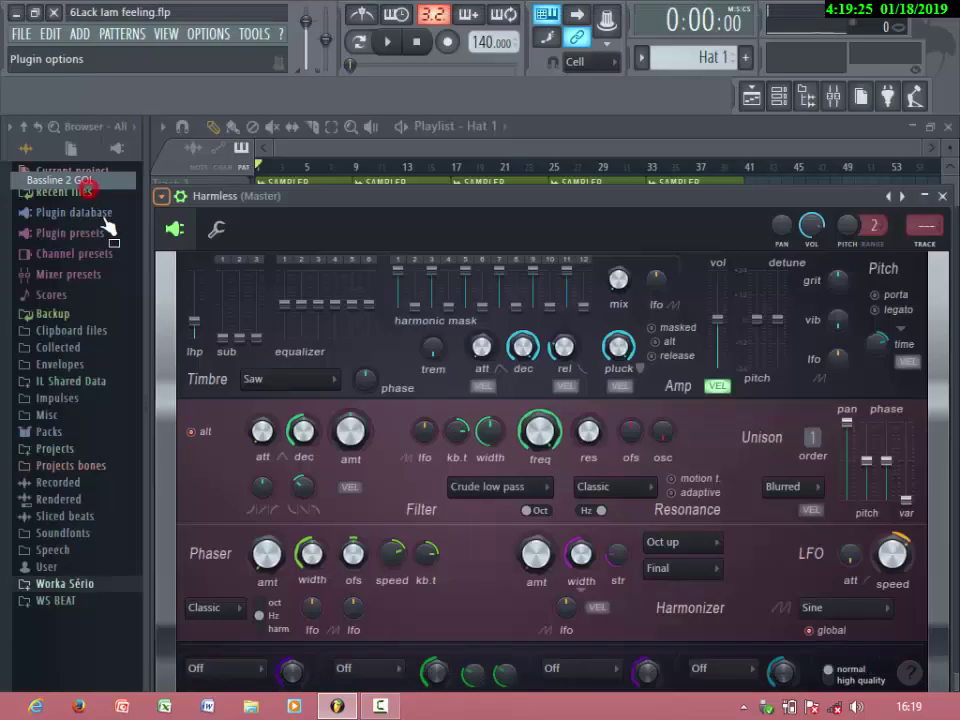
Try the Bassline GOL bass preset and the Additivesphere FG atmosphere preset in Harmless
left_click(162, 198)
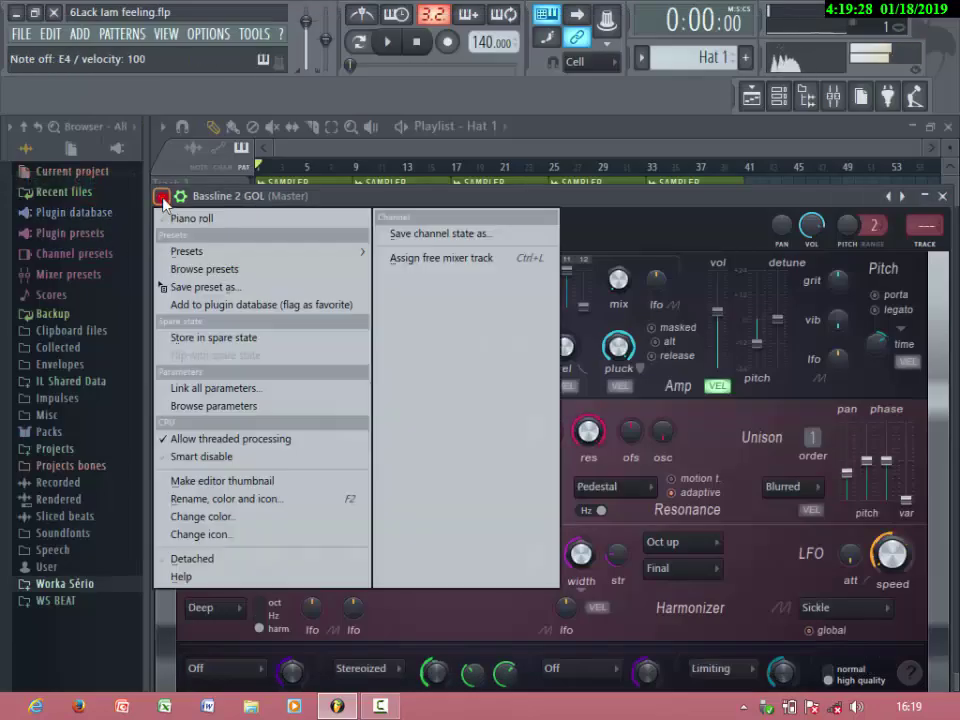
mouse_move(186, 254)
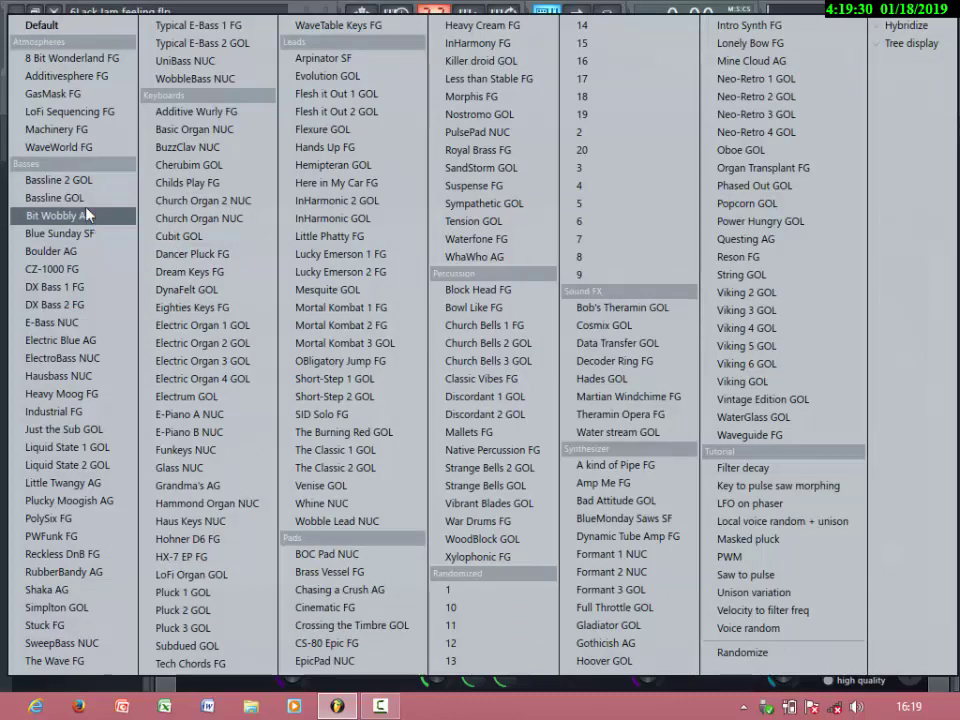
left_click(84, 200)
left_click(161, 197)
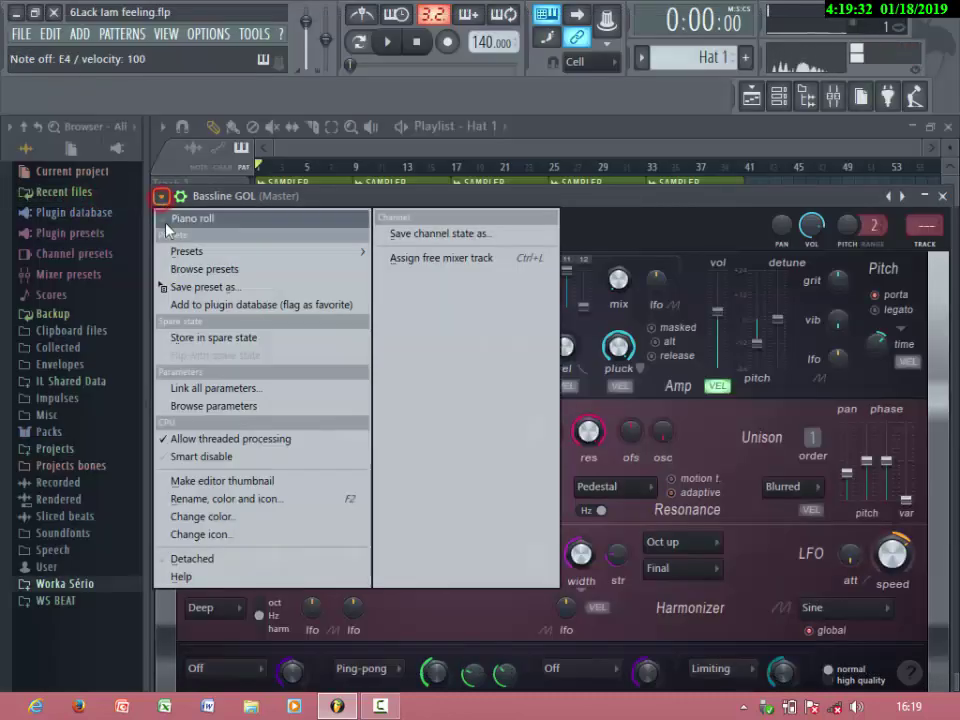
mouse_move(188, 254)
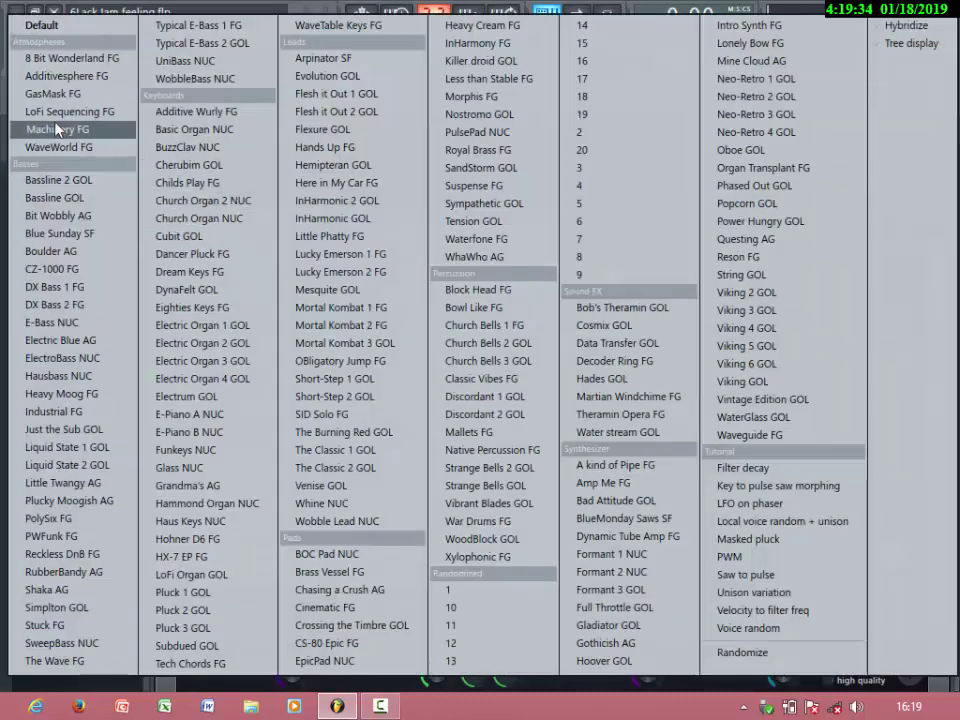
left_click(70, 78)
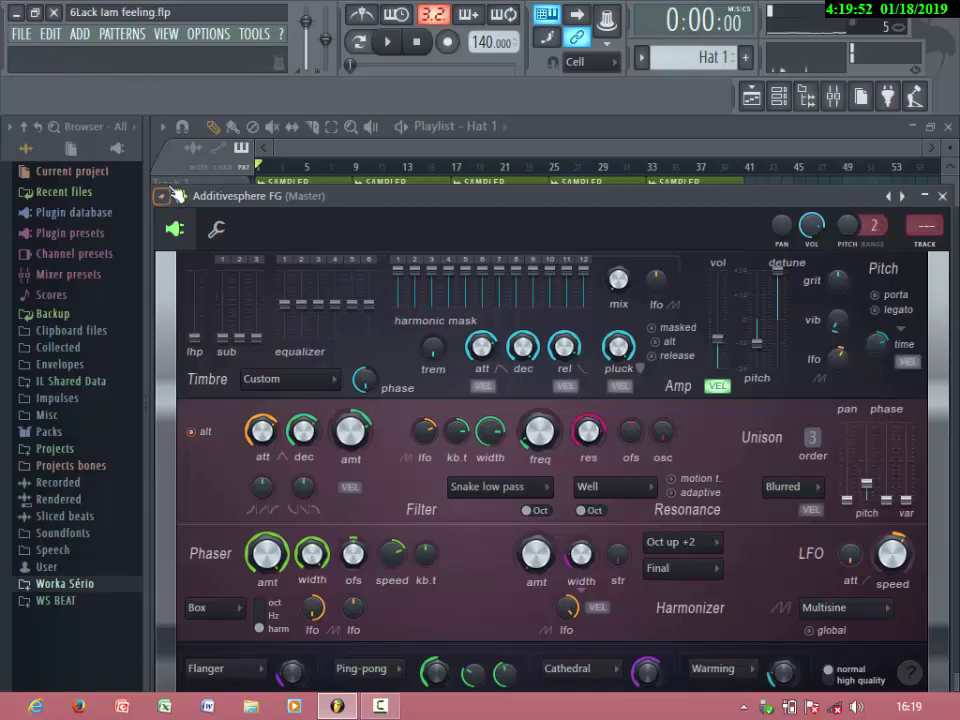
Close the synth editor, reopen it from the channel rack and audition the Machinery FG atmosphere preset
key("Escape")
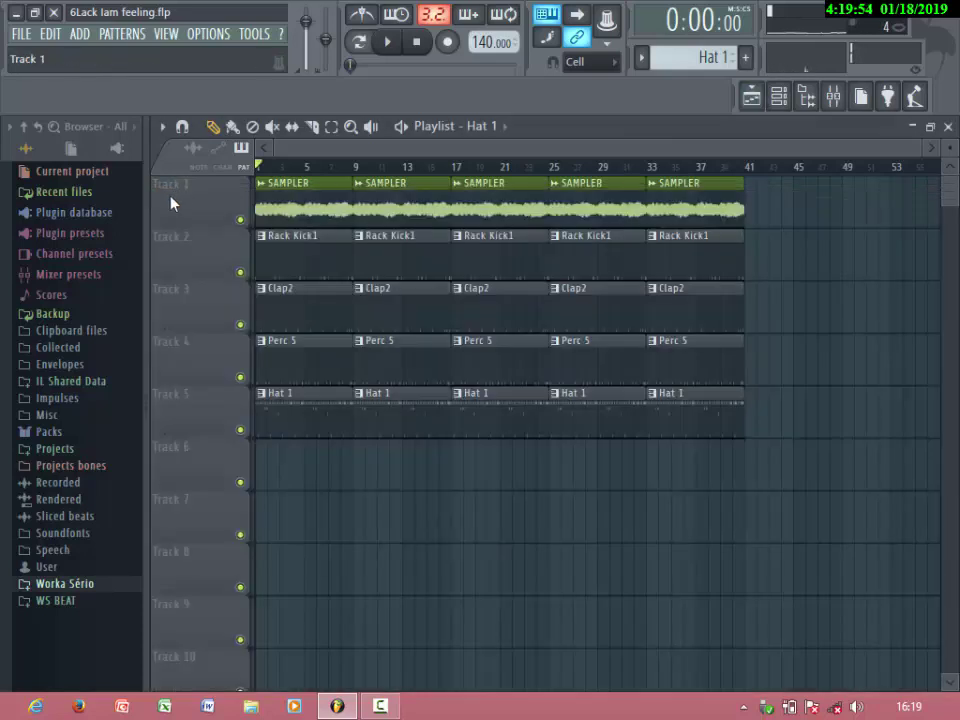
left_click(790, 100)
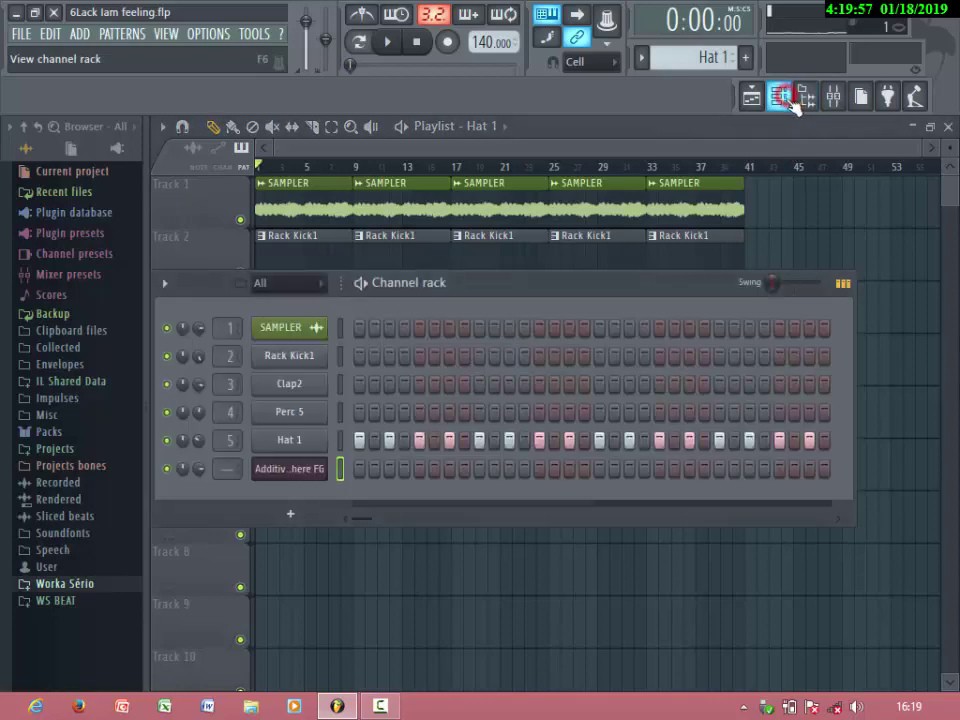
left_click(298, 470)
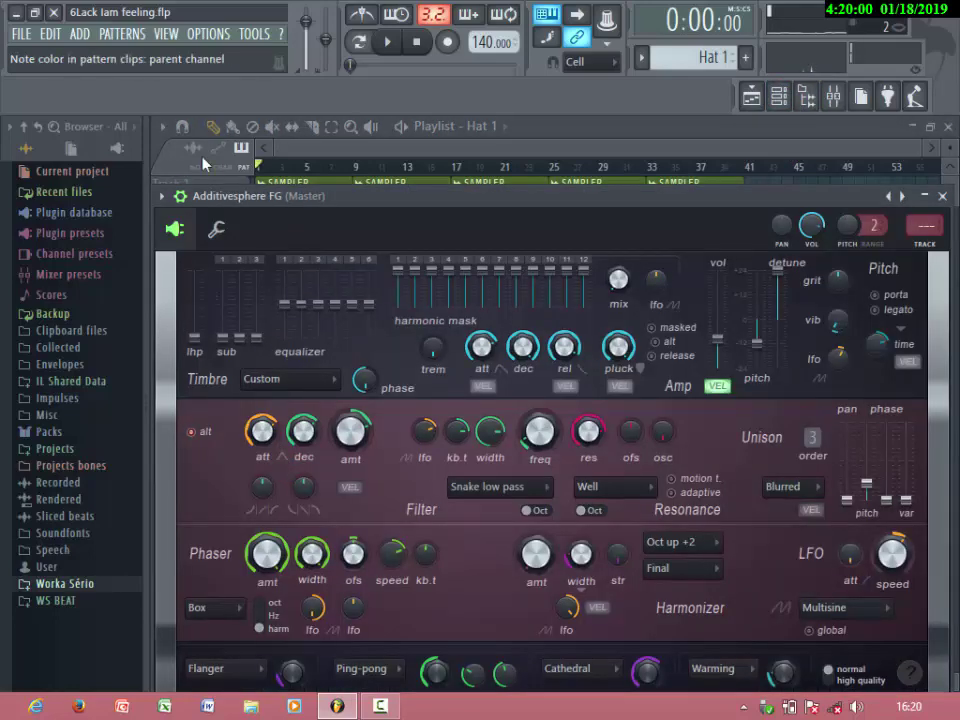
left_click(160, 196)
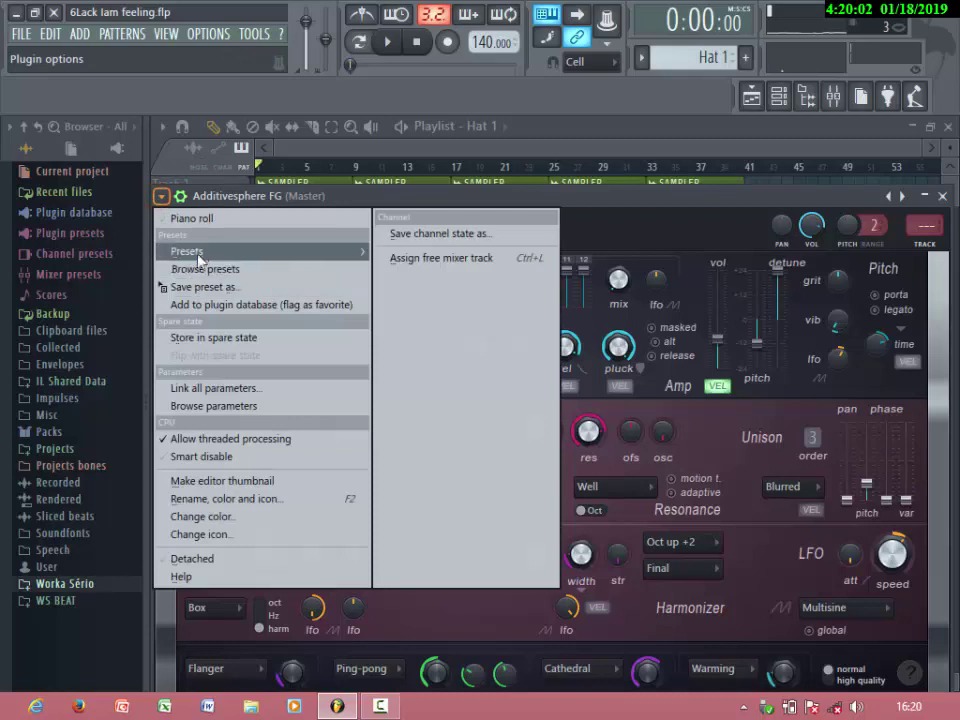
mouse_move(182, 252)
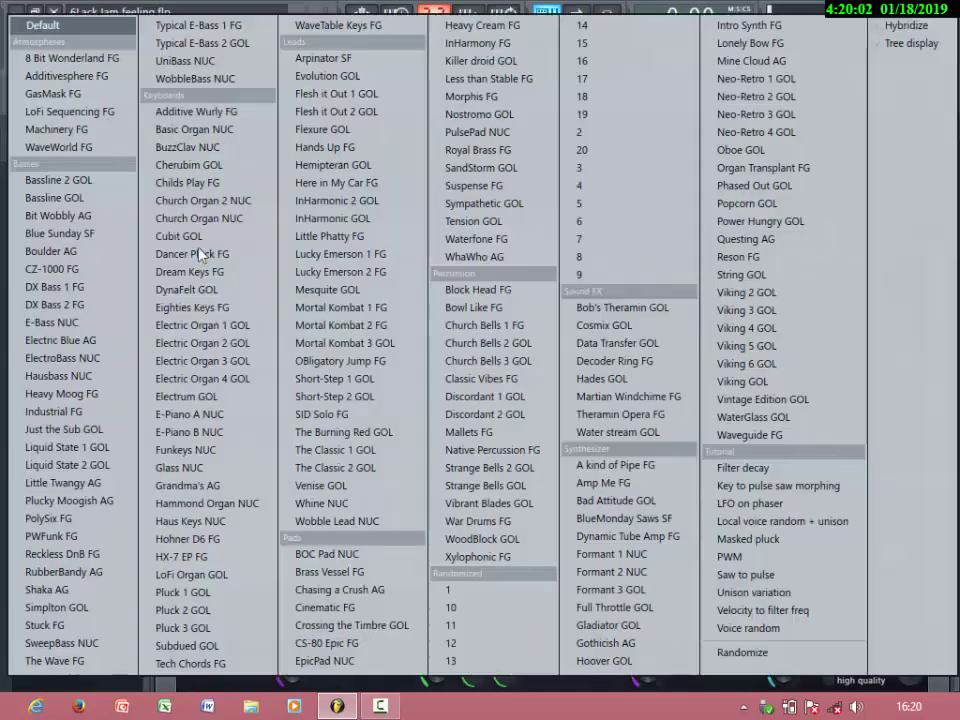
left_click(78, 131)
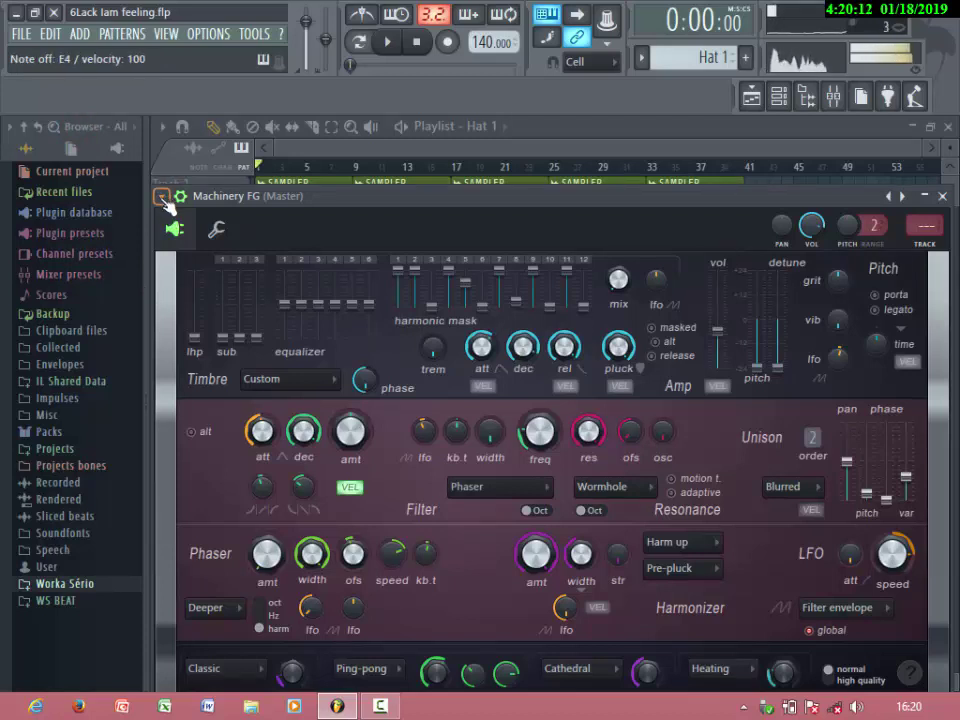
Try the WaveWorld FG atmosphere preset and the Electric Blue AG bass preset on the Harmless channel
left_click(163, 200)
left_click(180, 251)
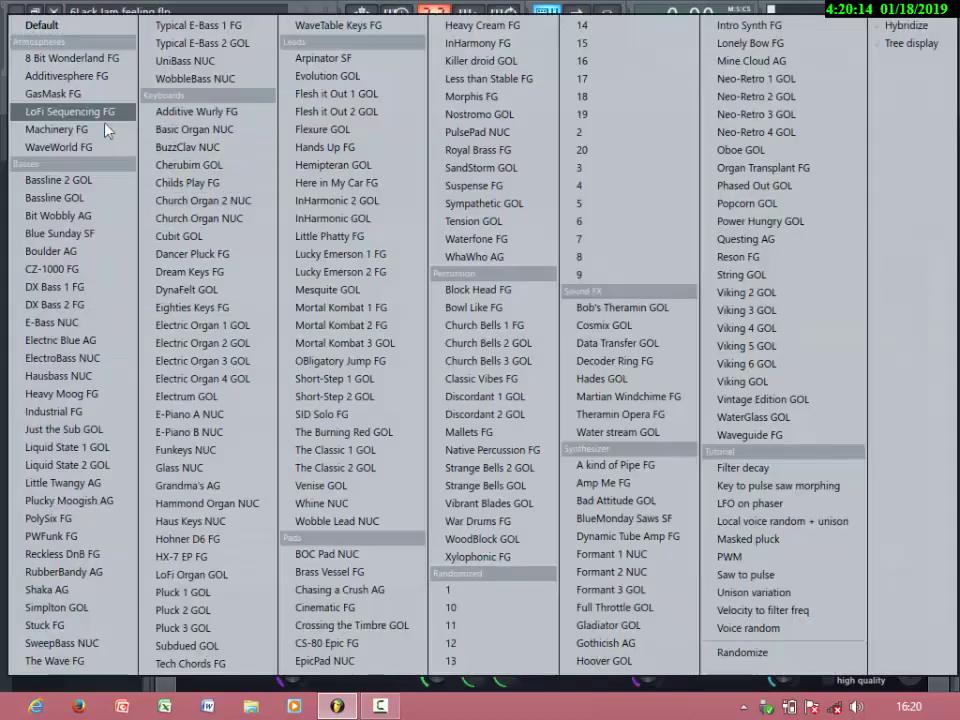
left_click(86, 148)
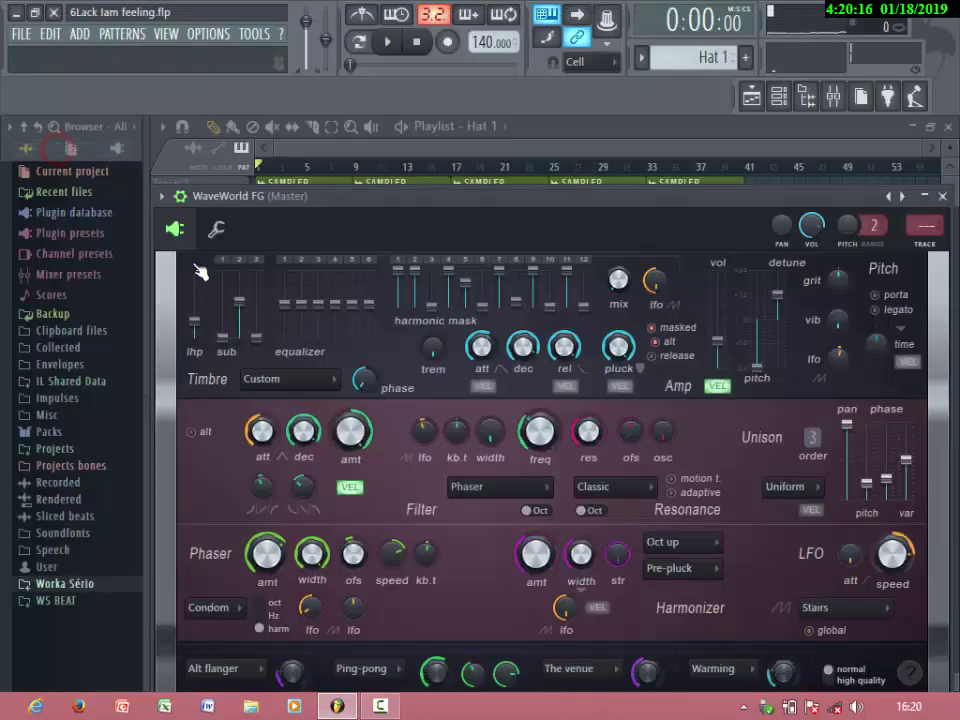
left_click(161, 198)
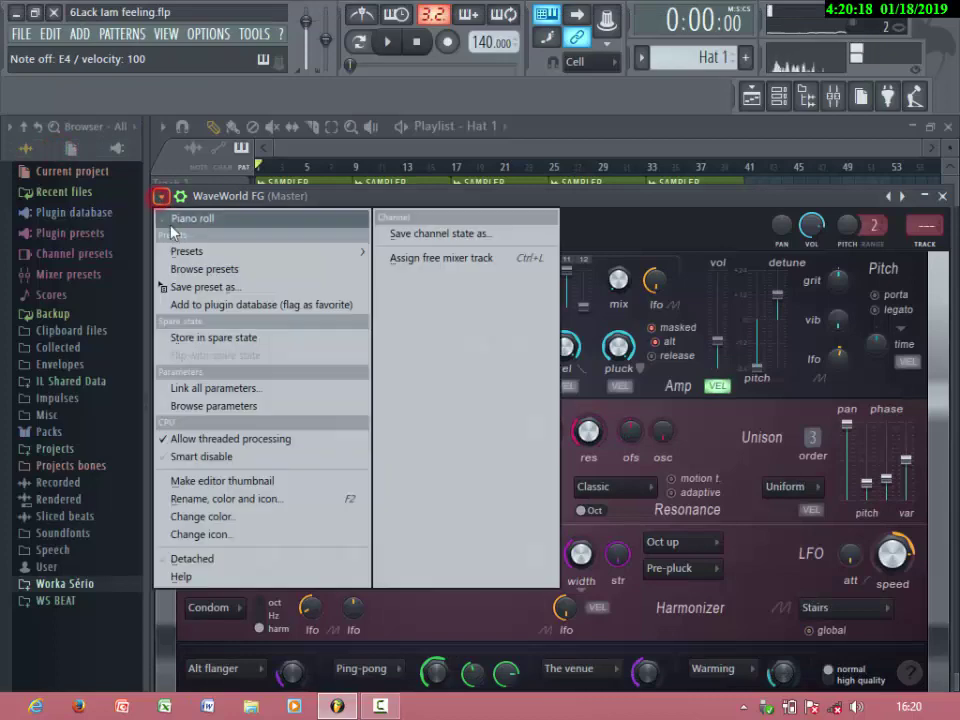
left_click(176, 252)
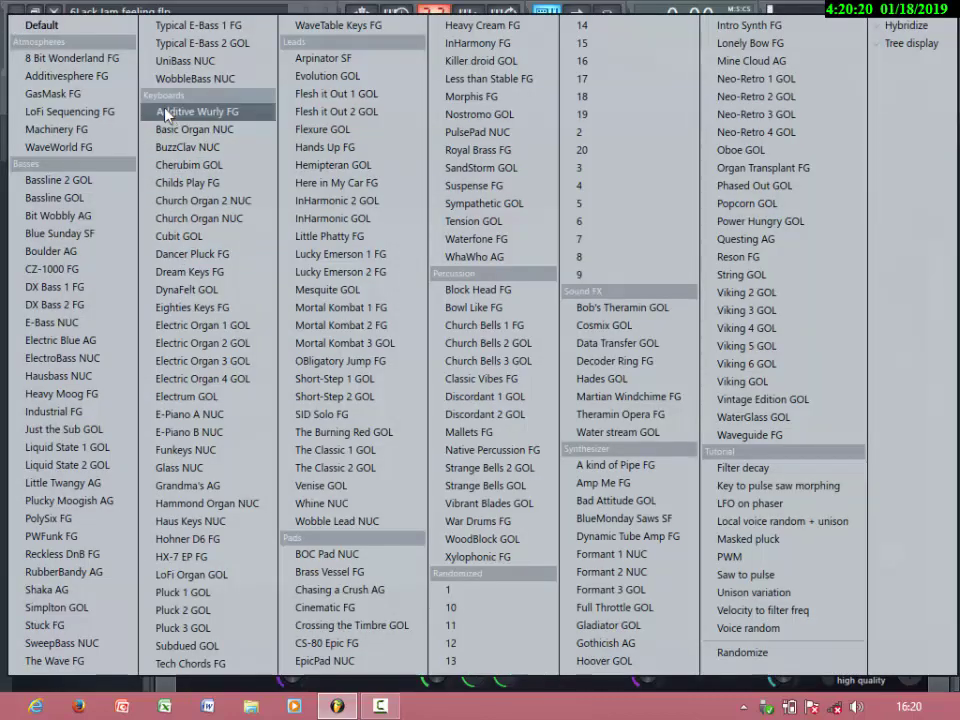
left_click(56, 342)
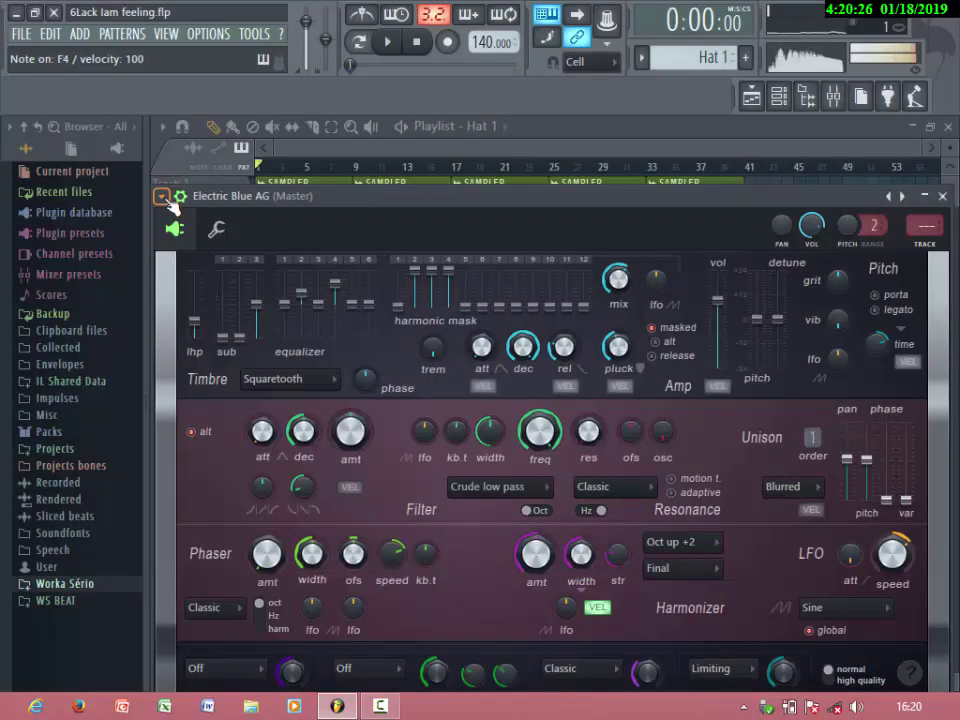
Audition the Just the Sub GOL bass preset and the GasMask FG atmosphere preset in Harmless
left_click(162, 197)
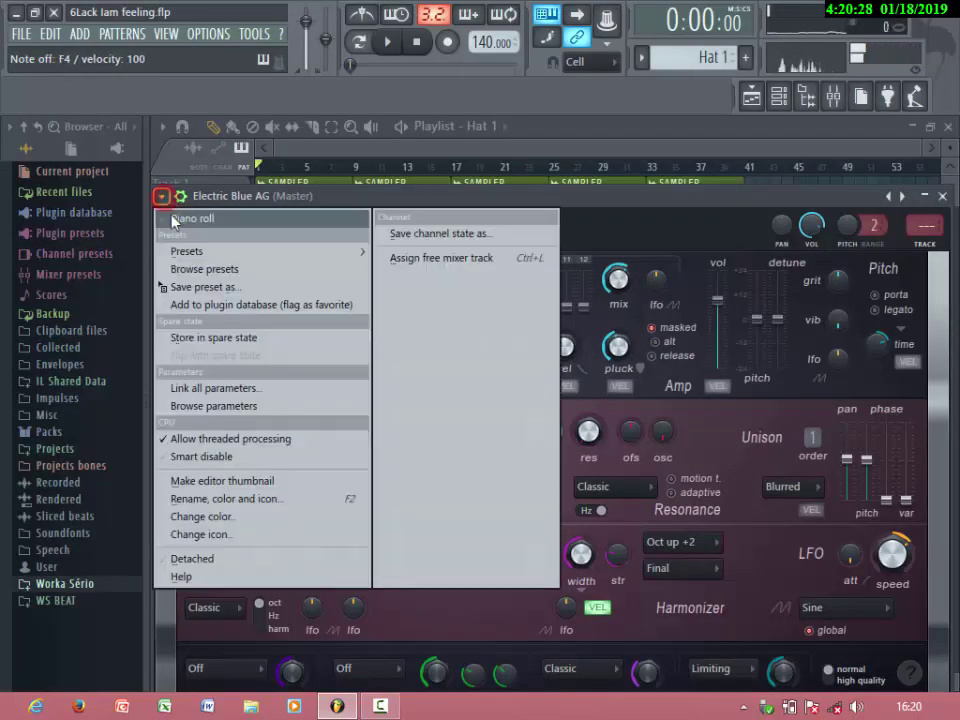
mouse_move(190, 251)
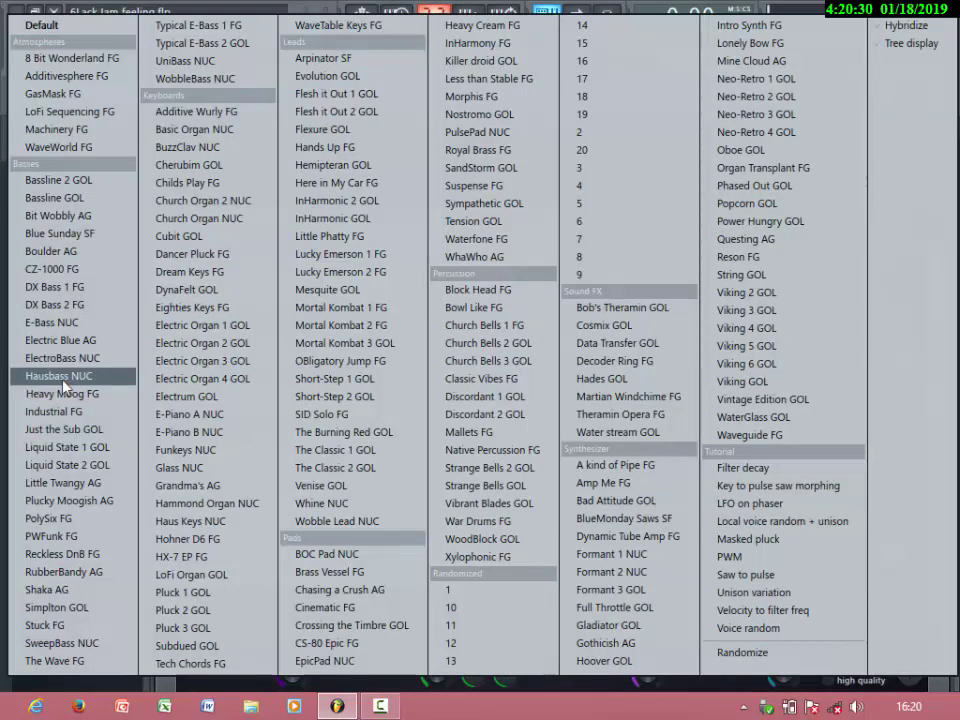
left_click(57, 430)
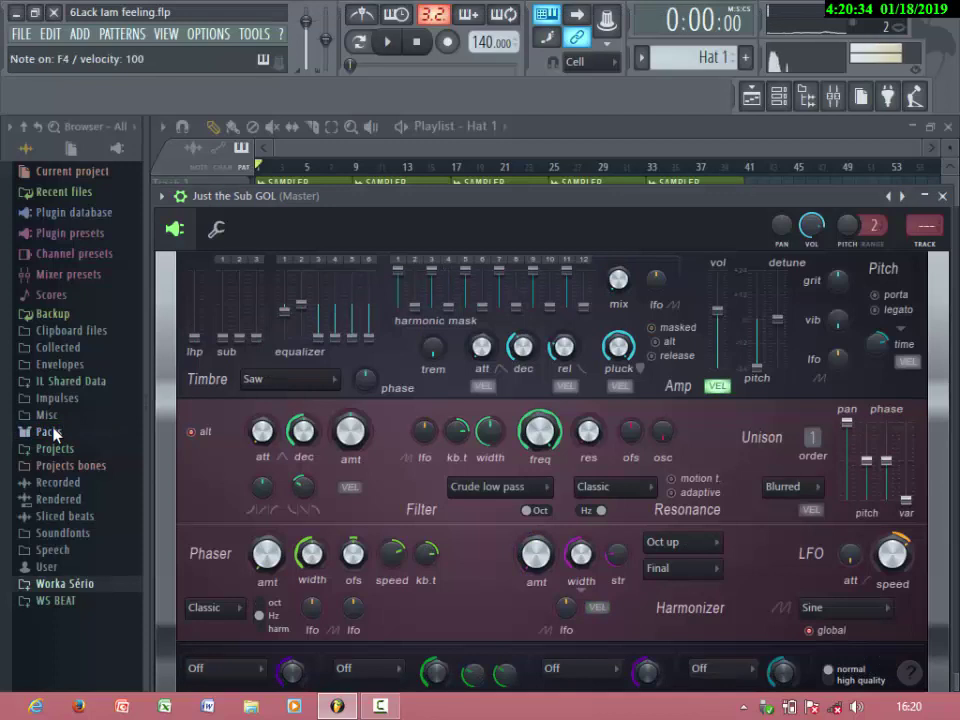
left_click(163, 197)
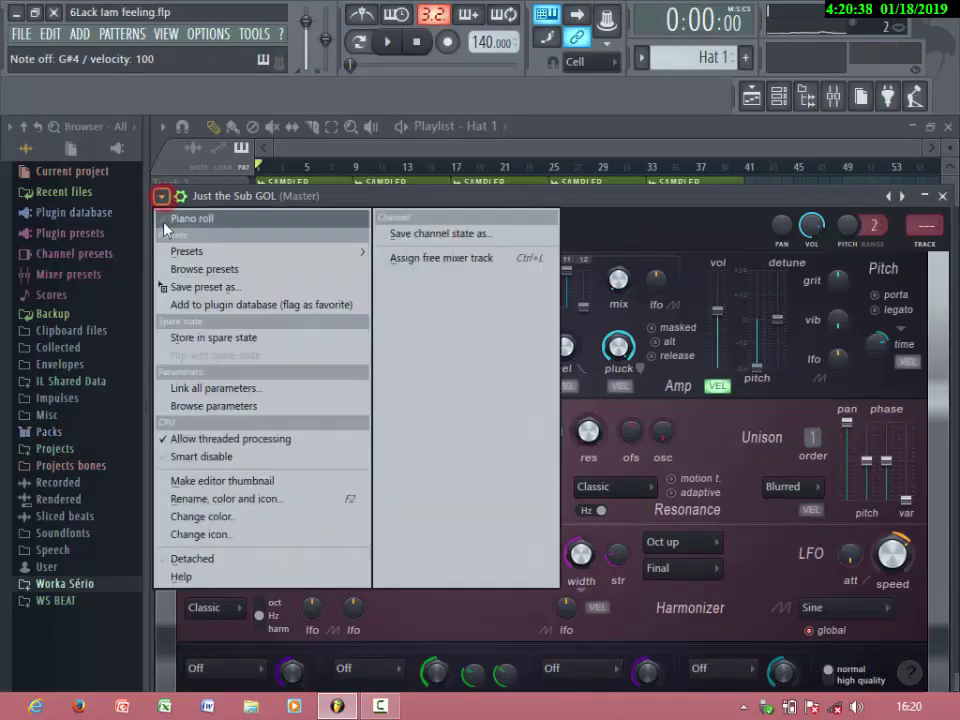
mouse_move(176, 254)
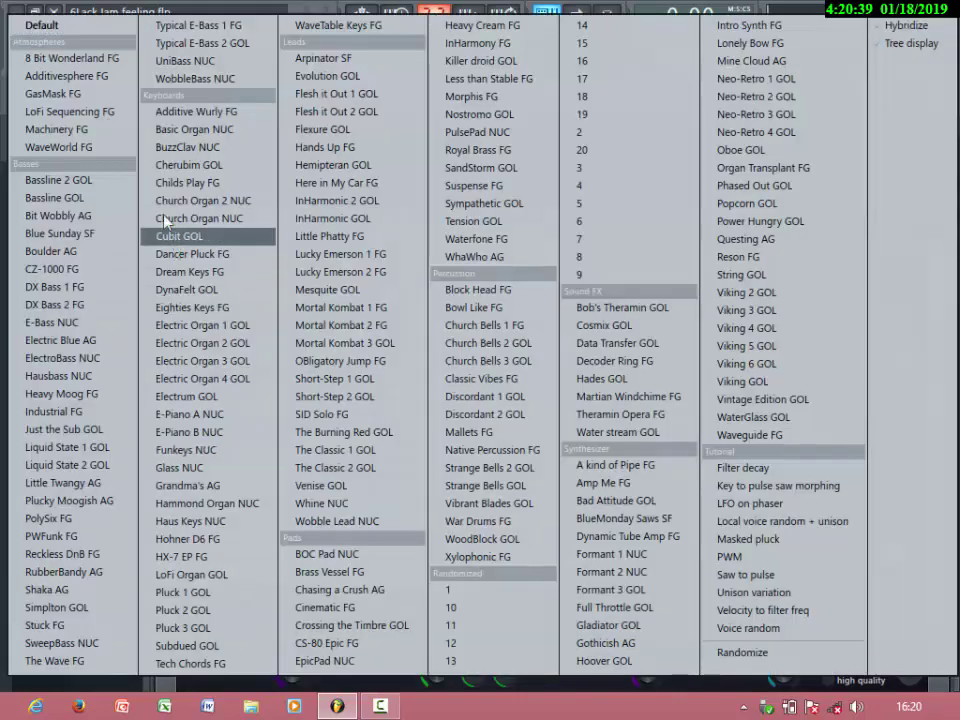
left_click(45, 93)
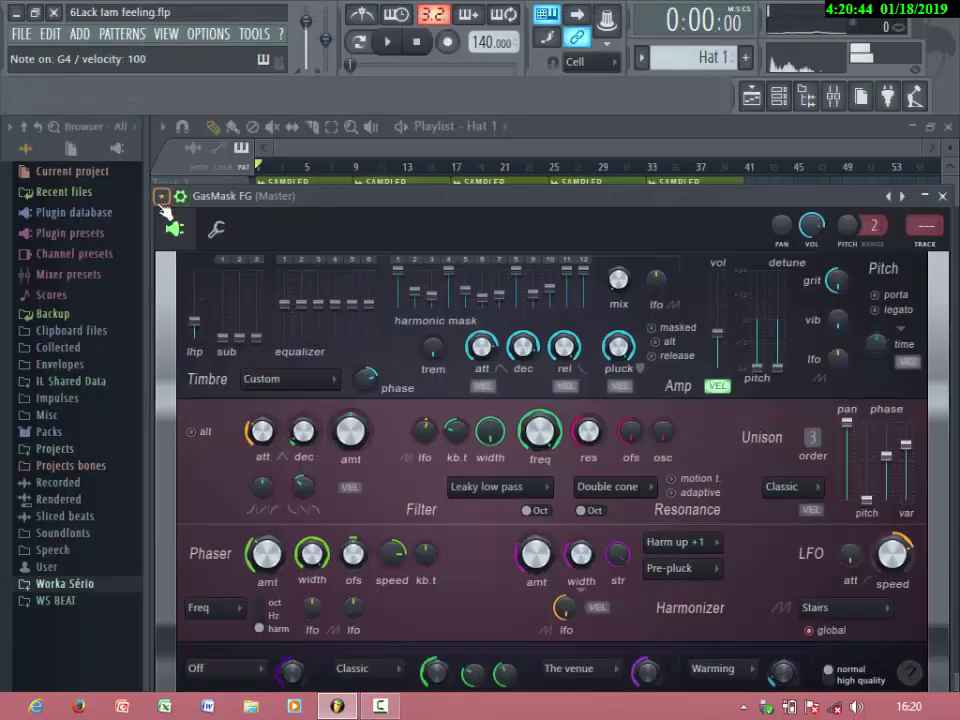
Try the Childs Play FG and DynaFelt GOL keyboard presets in Harmless
left_click(163, 197)
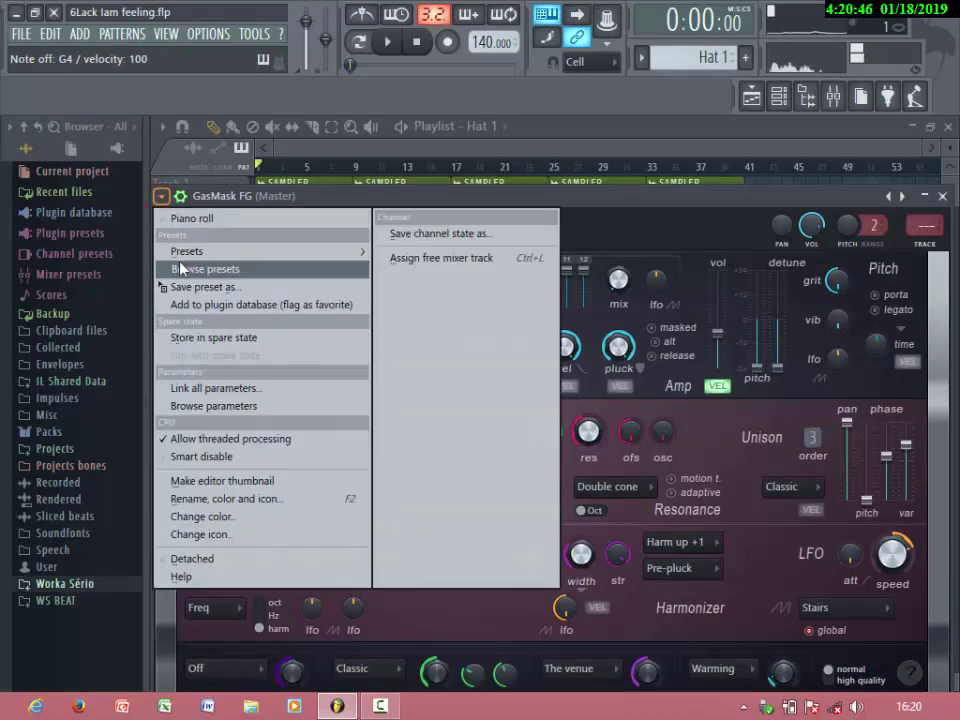
mouse_move(176, 252)
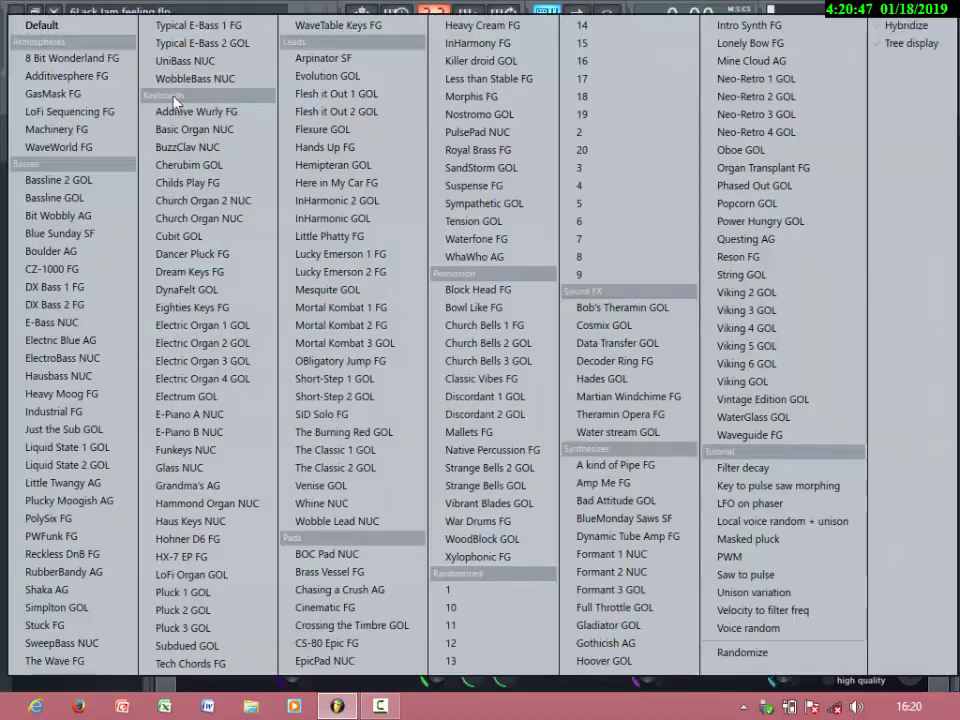
left_click(176, 183)
left_click(163, 198)
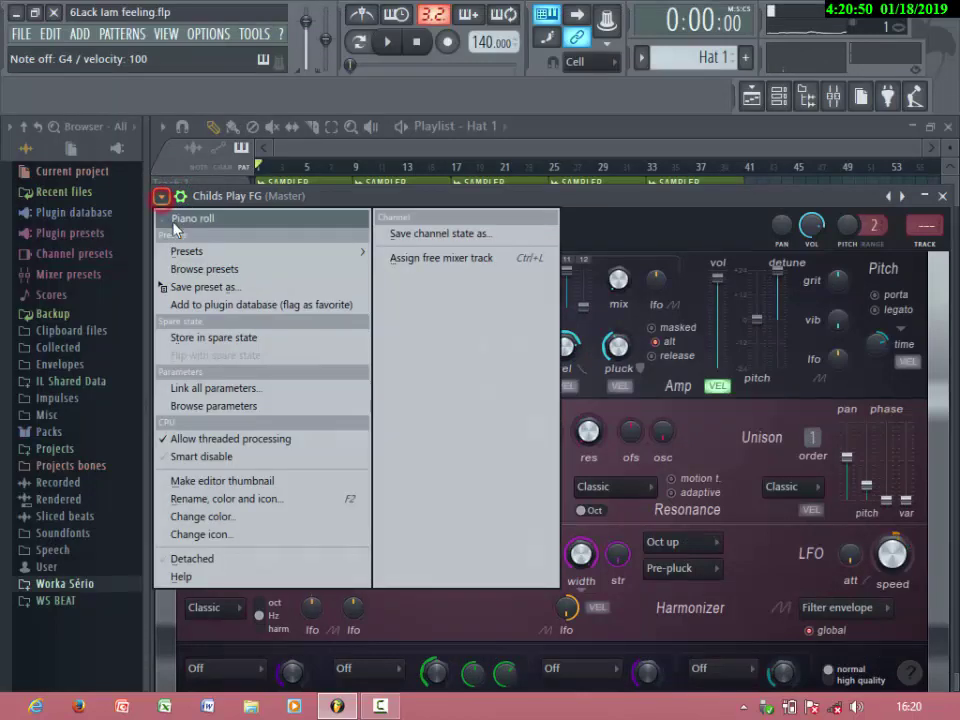
mouse_move(176, 190)
left_click(166, 291)
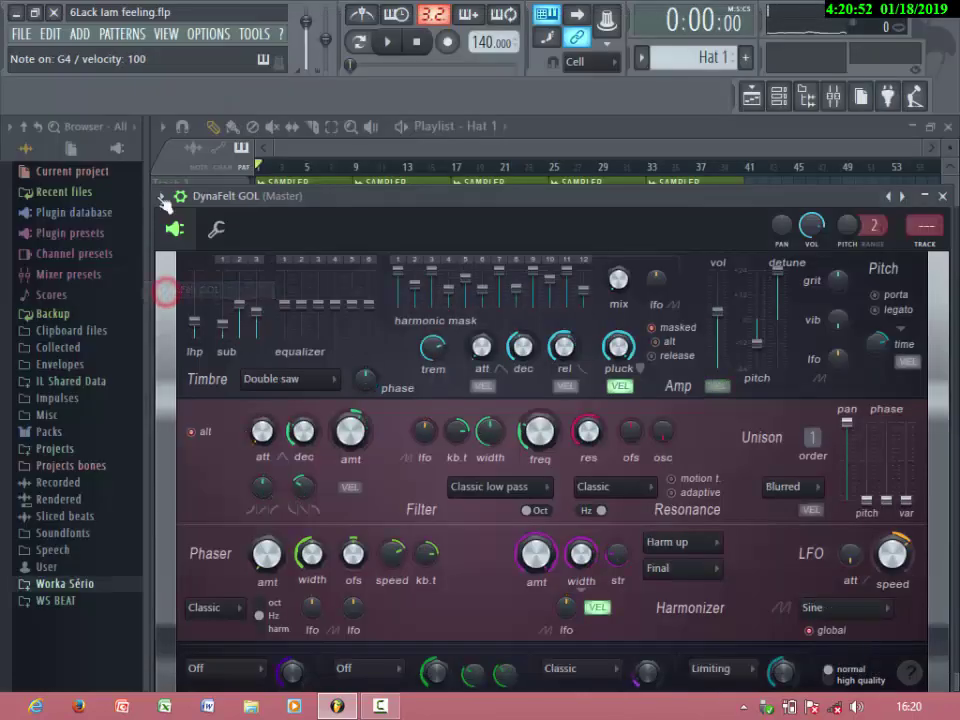
Try the Boulder AG and Little Twangy AG bass presets in Harmless
left_click(161, 197)
mouse_move(183, 246)
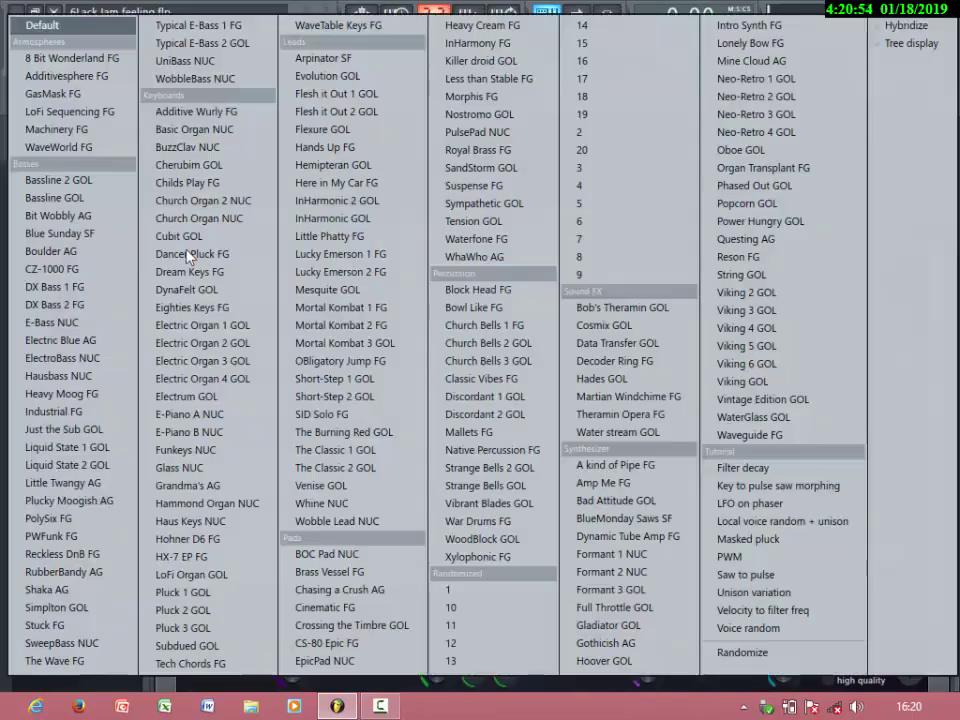
left_click(66, 254)
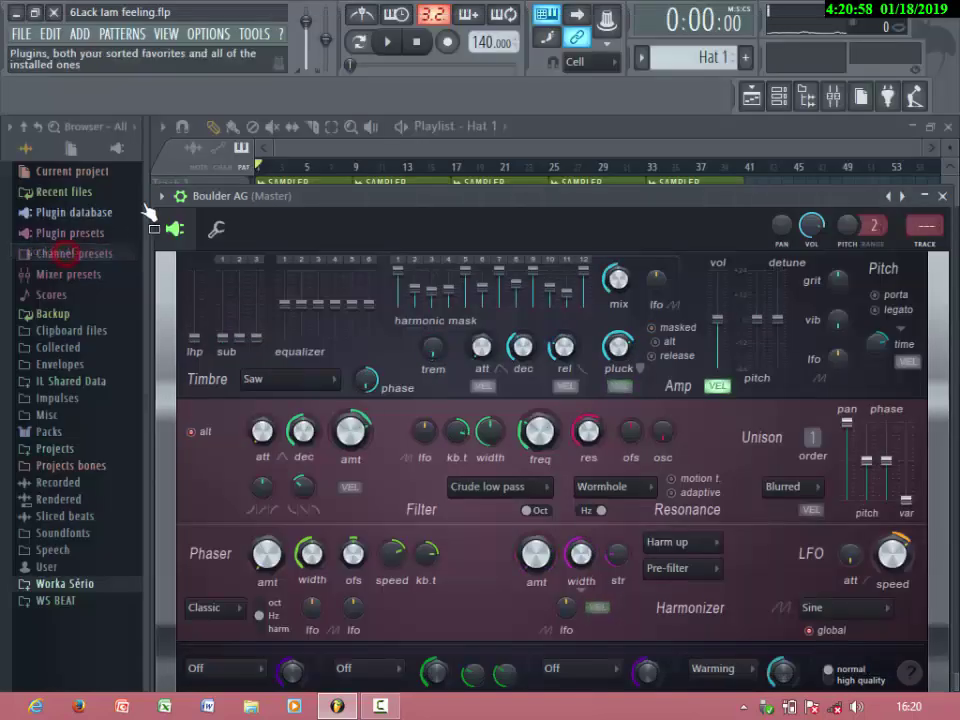
left_click(158, 197)
mouse_move(172, 250)
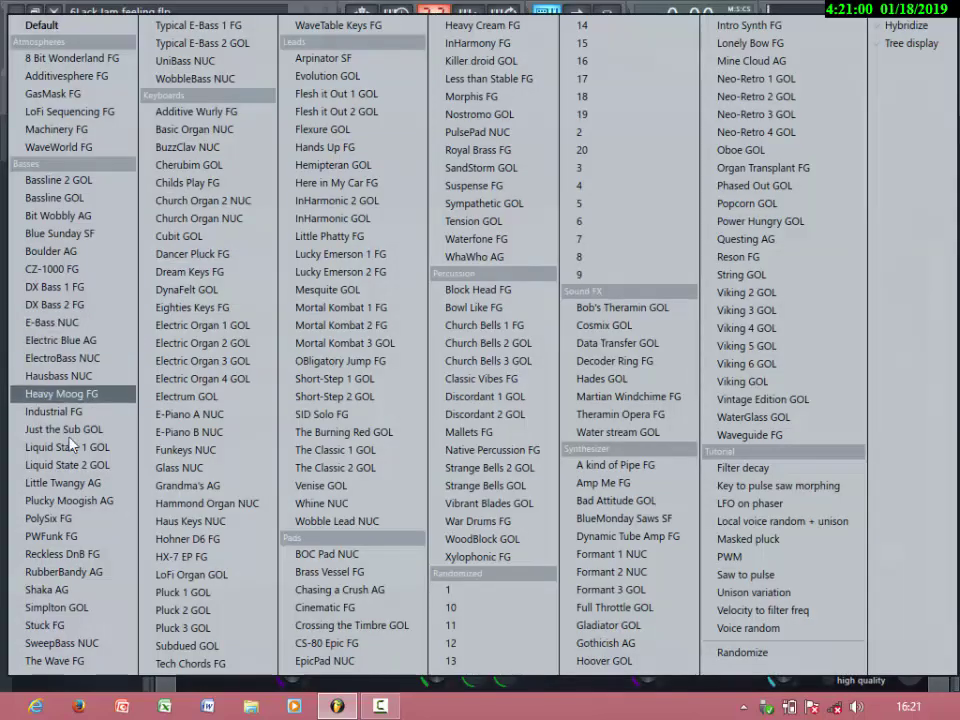
left_click(97, 484)
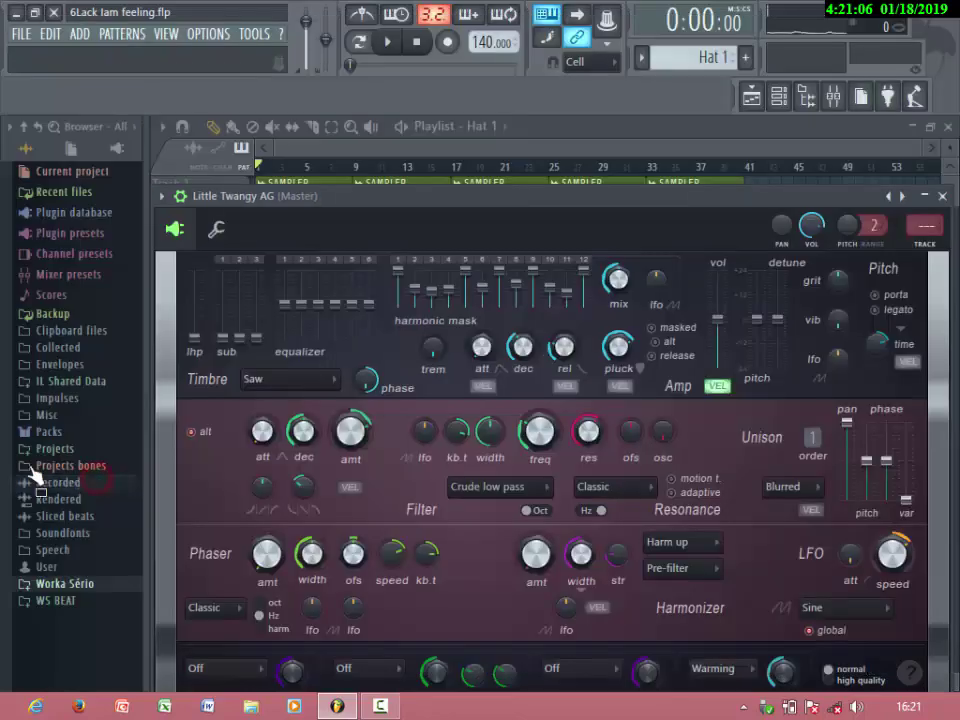
Load the PolySix FG bass preset in Harmless and play the notes G4, E4 and C4 to audition it
left_click(161, 195)
left_click(180, 268)
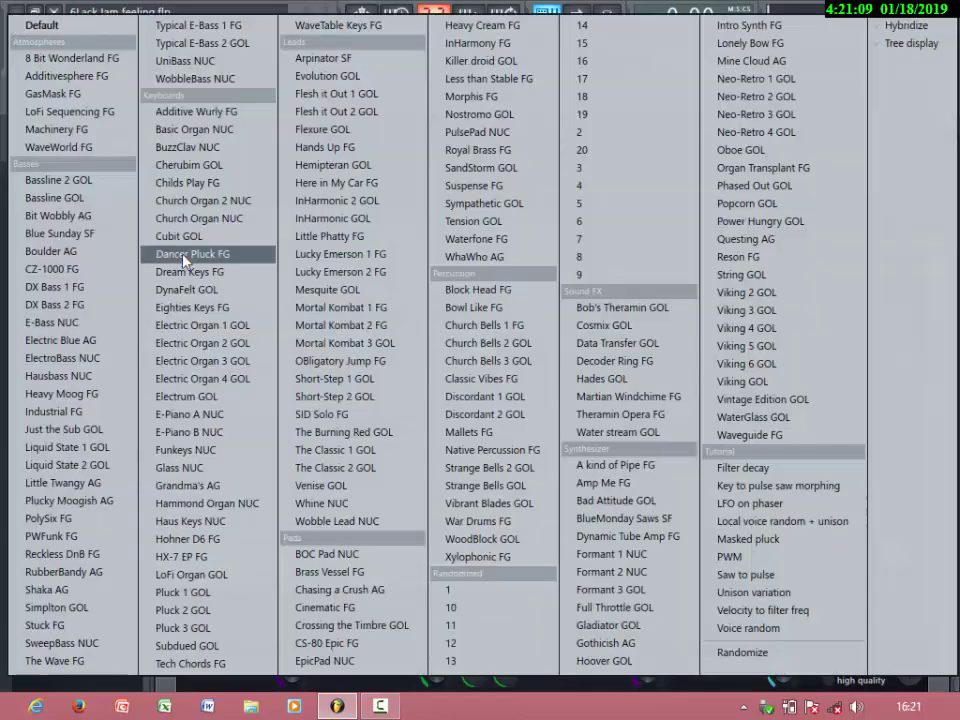
left_click(83, 519)
key("b")
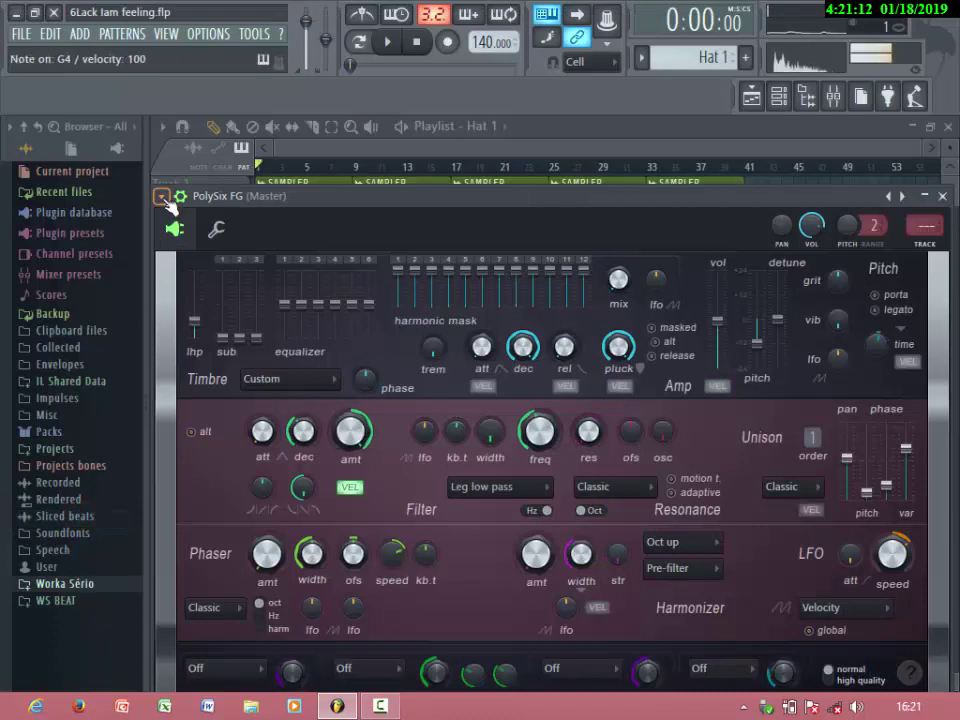
key("c")
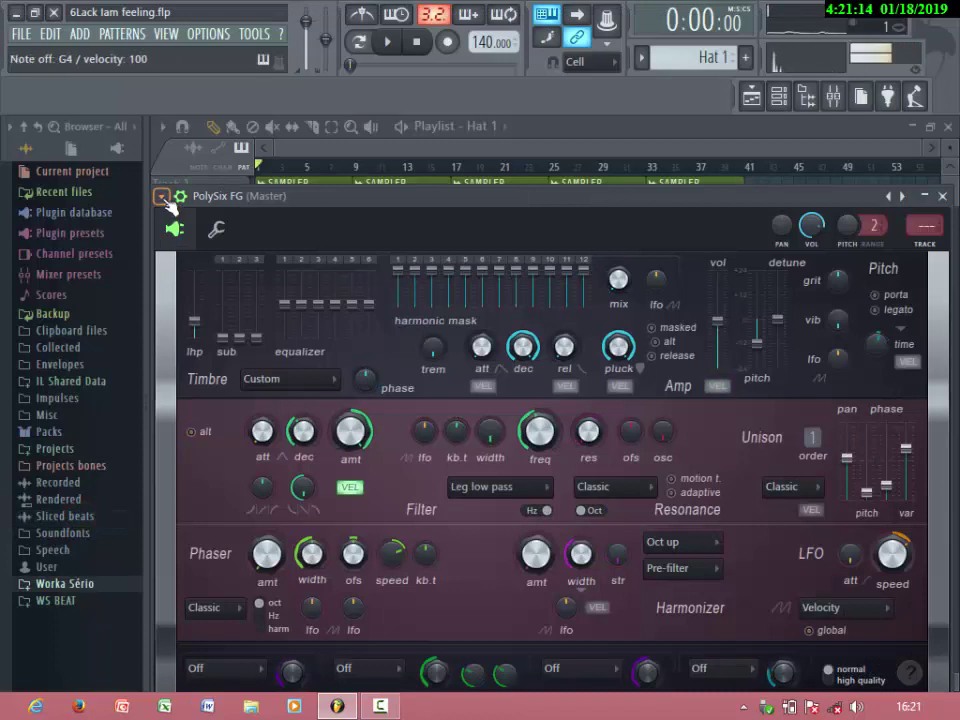
key("z")
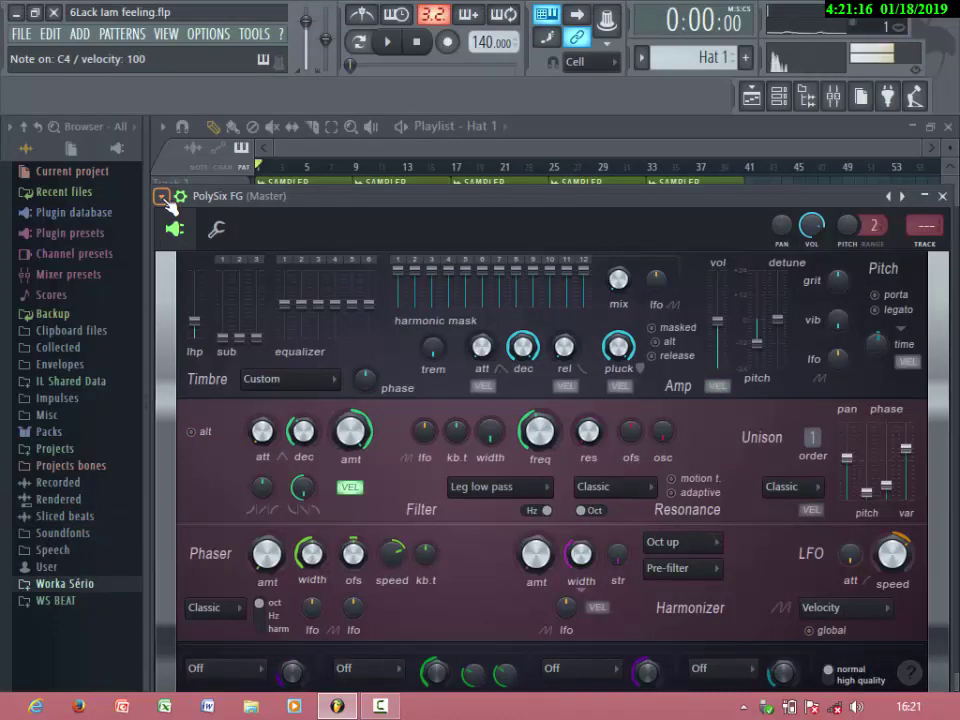
Load the Decoder Ring FG sound effect preset in Harmless and audition it
left_click(164, 198)
left_click(205, 268)
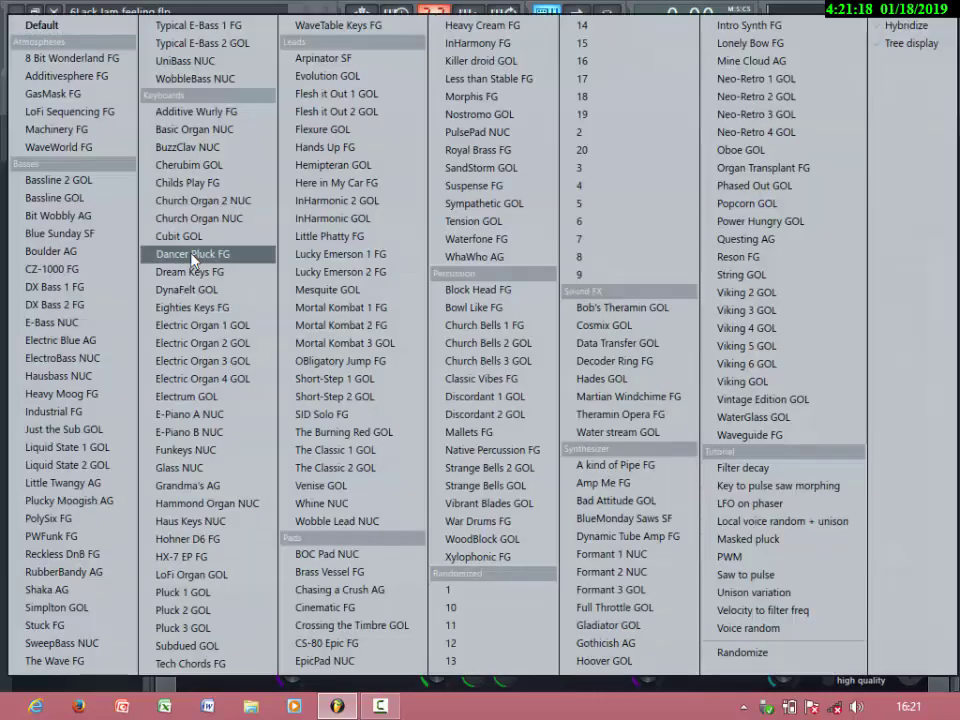
left_click(630, 362)
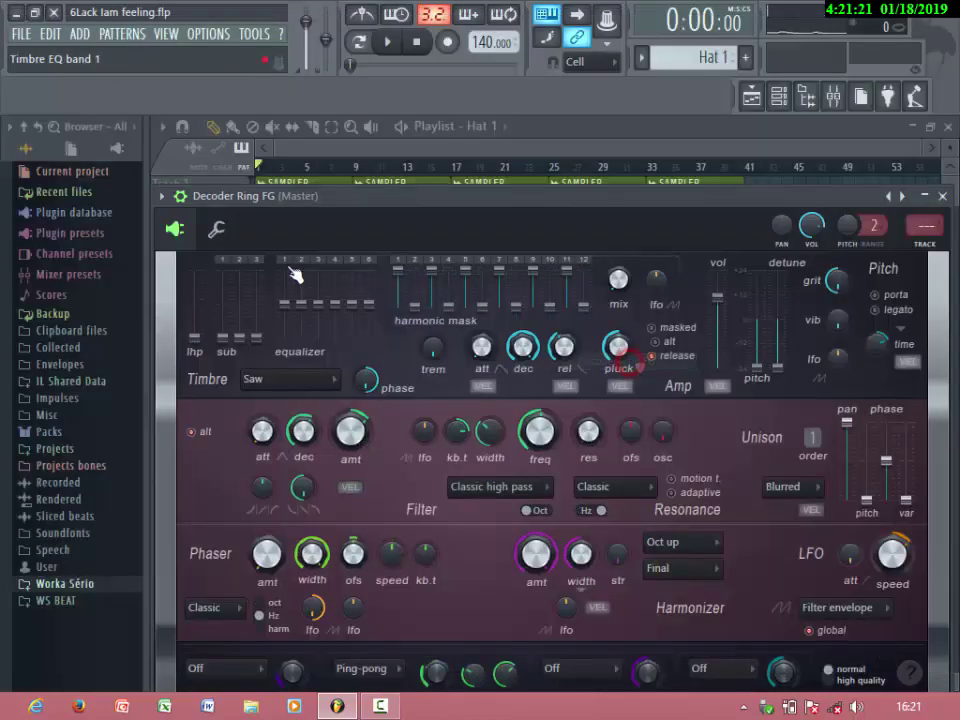
left_click(161, 198)
left_click(395, 197)
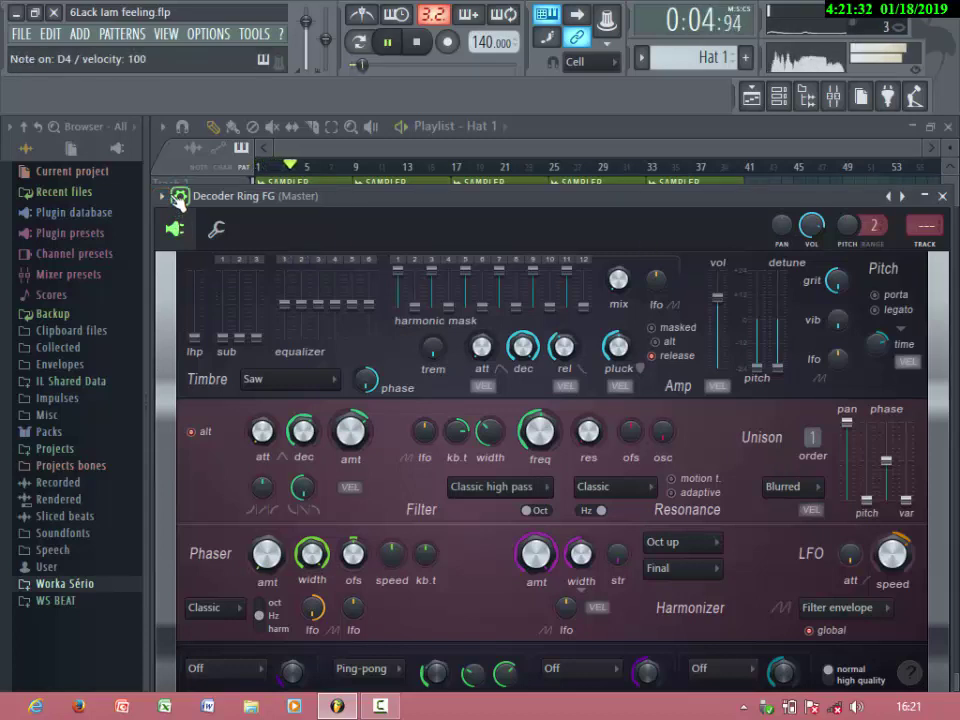
Close the Harmless window, open the piano roll of the Decoder Ring FG channel, stop playback and sound D4
left_click(943, 197)
right_click(318, 469)
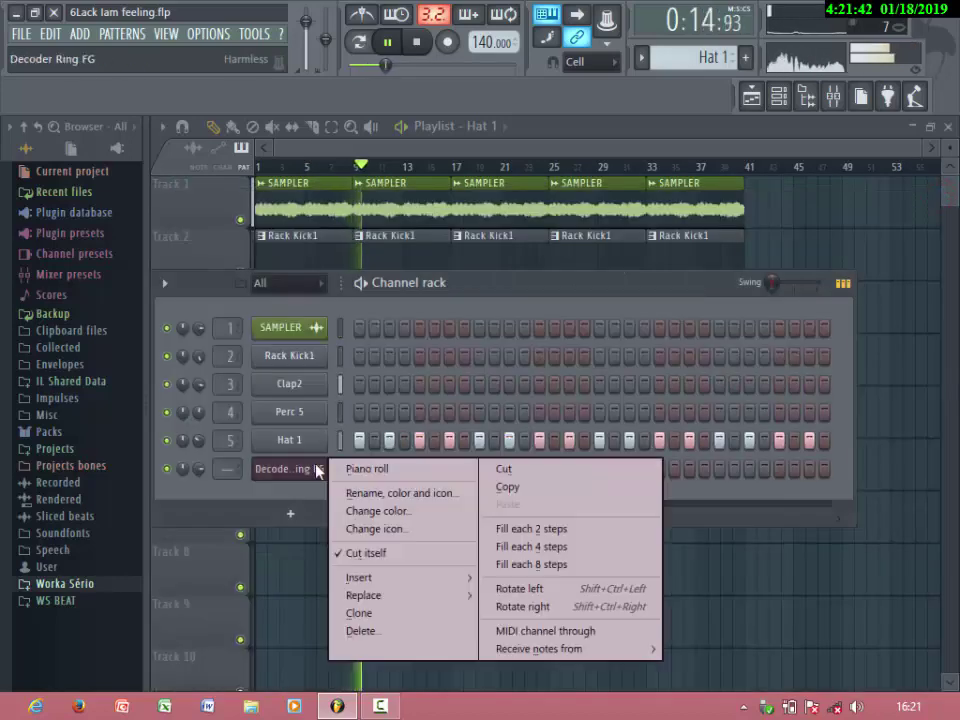
left_click(364, 467)
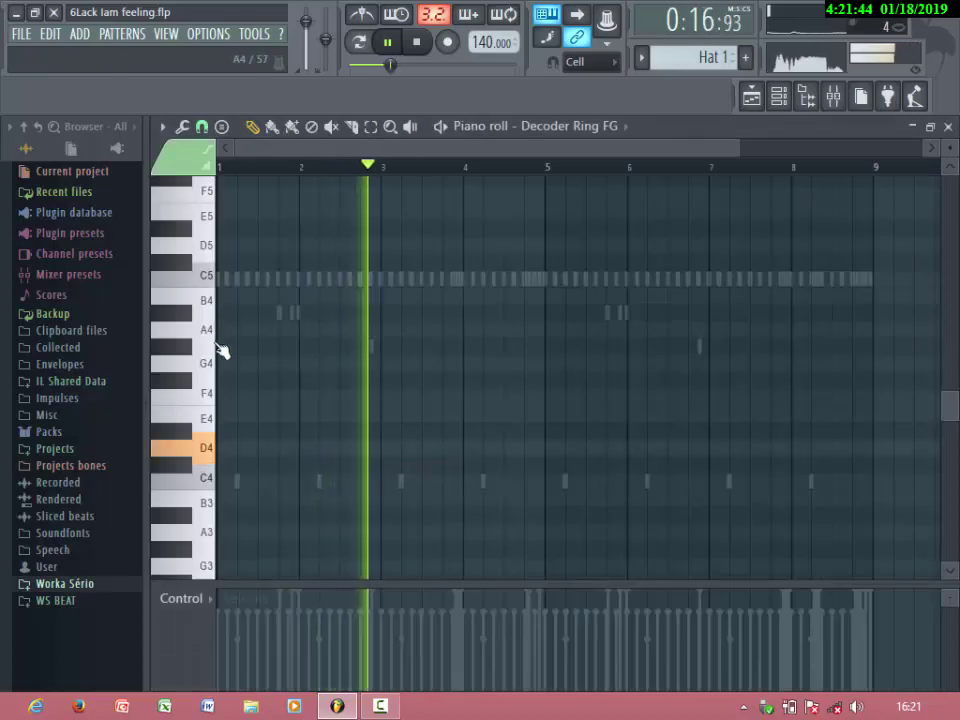
key("space")
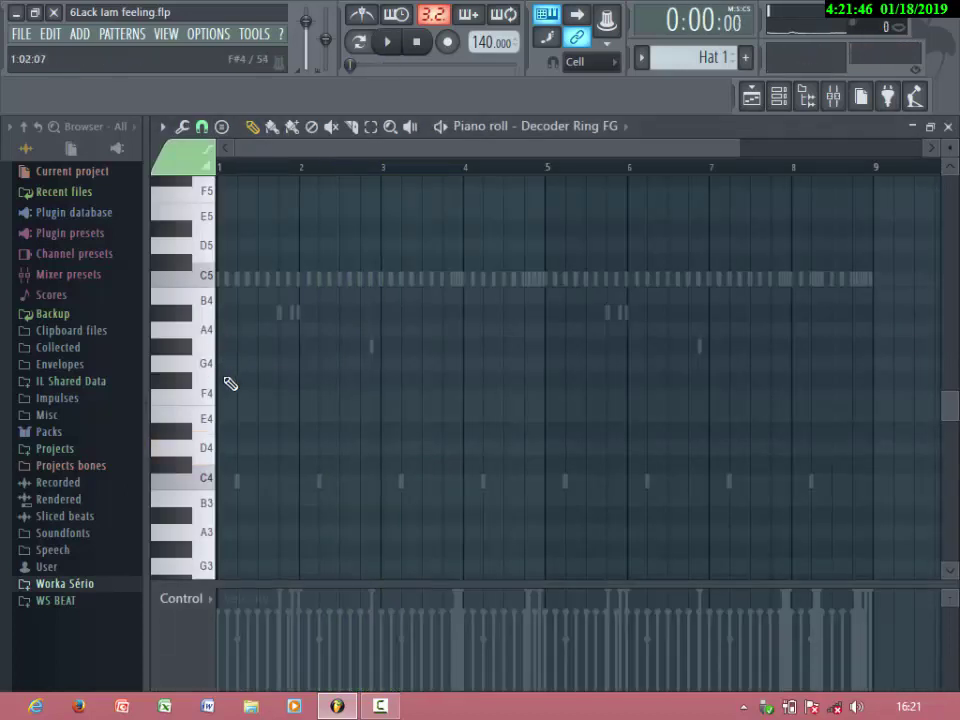
key("x")
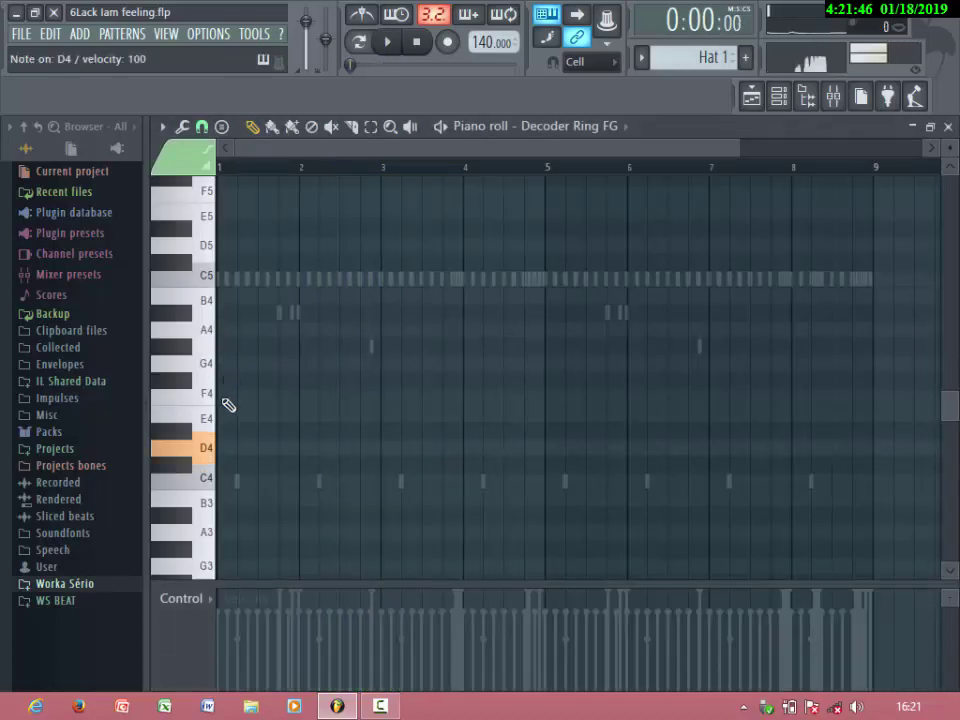
Place a D4 note at the start of bar 1 with a length of 0:08:00 and play it with the beat
left_click(218, 455)
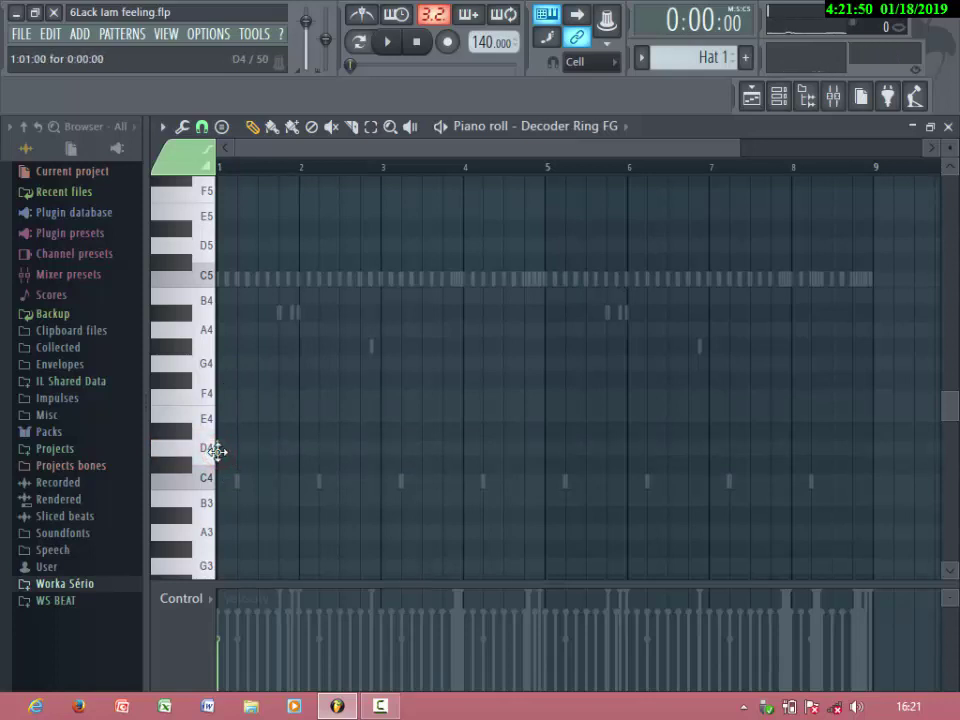
key("space")
key("space")
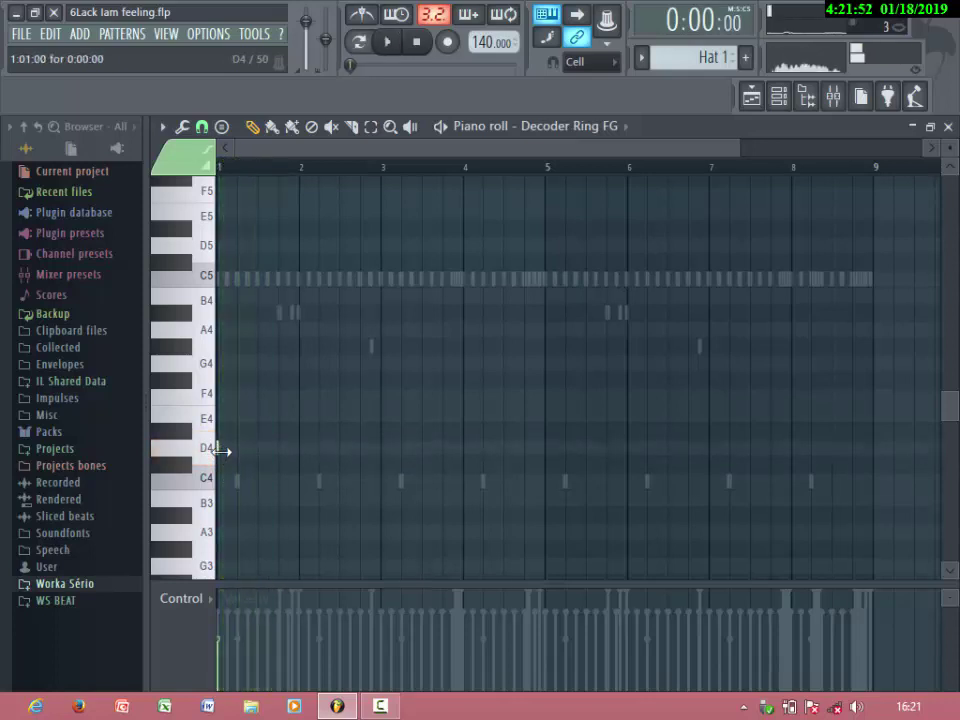
left_click(220, 452)
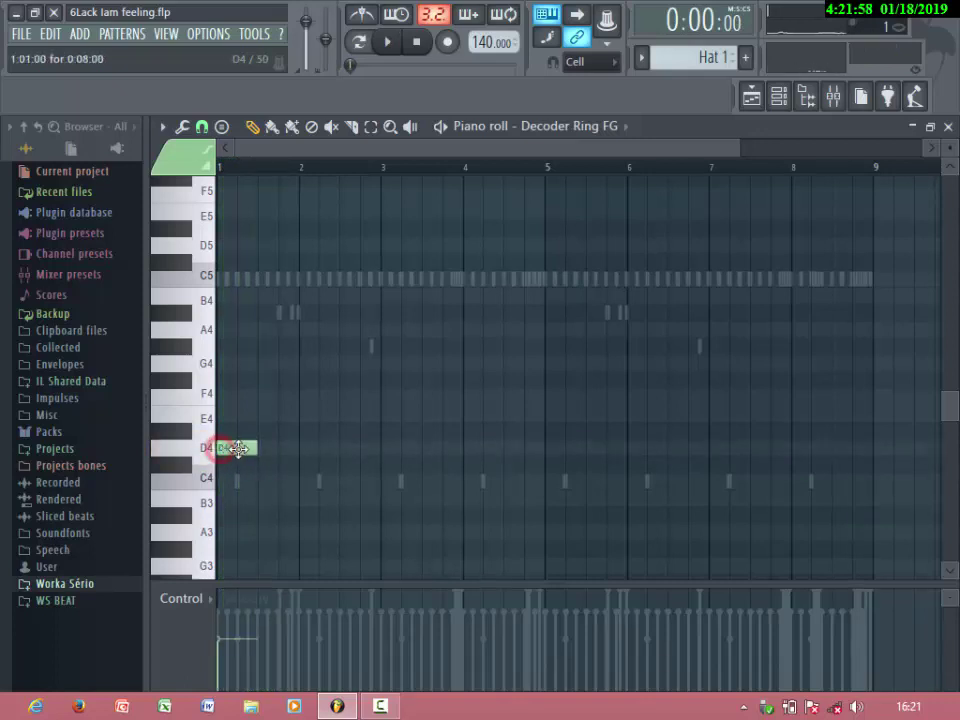
key("space")
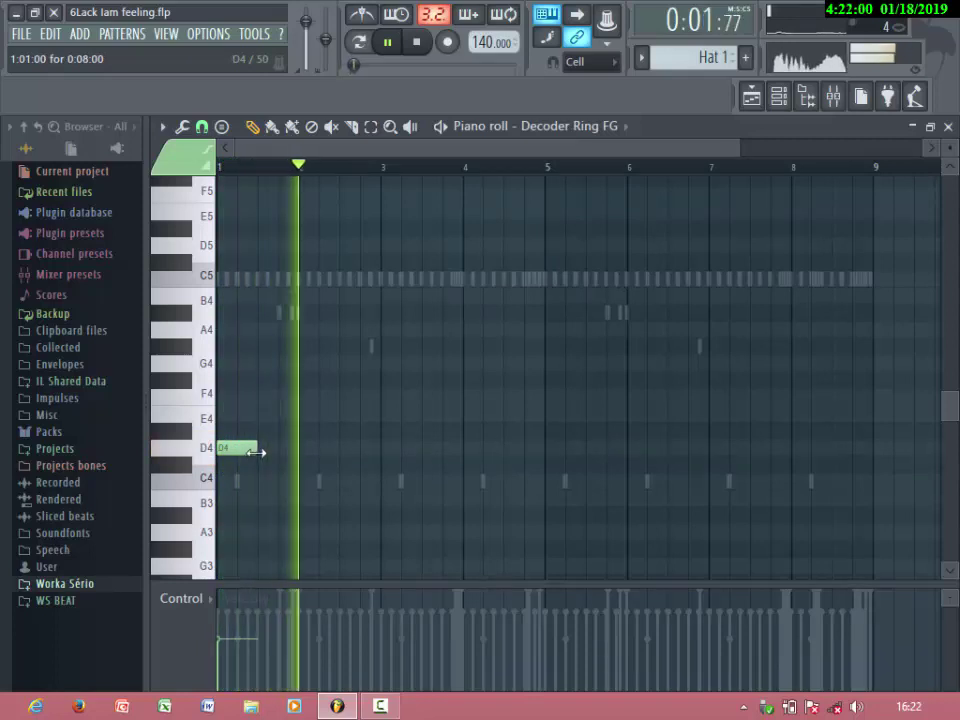
key("space")
Try lengthening the D4 note to 1:04:00 and play the result
left_click(256, 452)
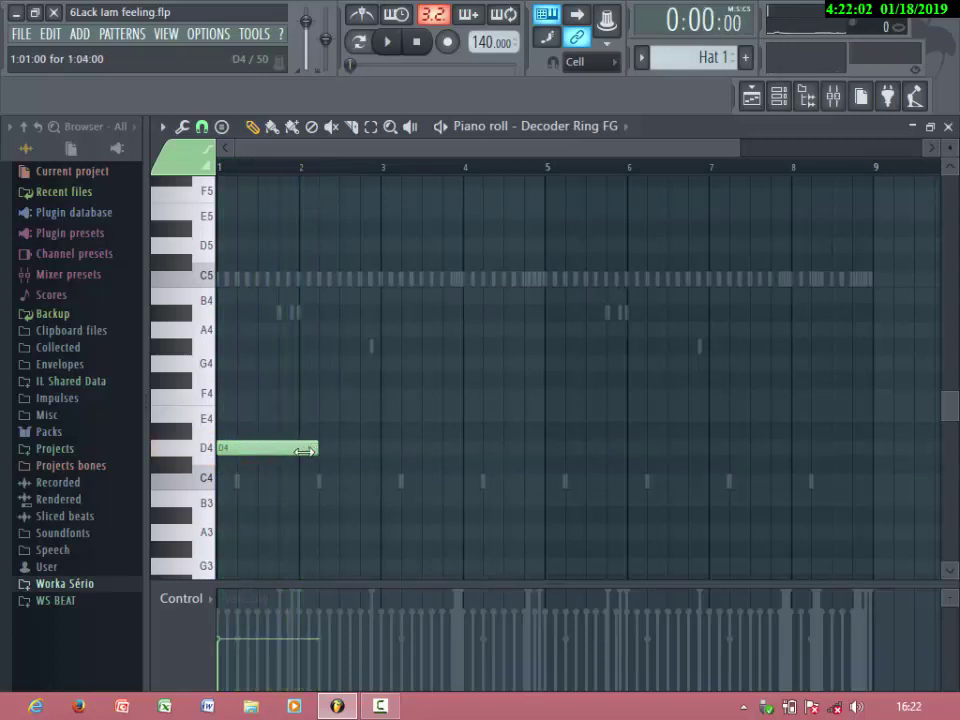
key("space")
key("space")
Shorten the D4 note to 0:08:00 and replay the opening of the beat several times
left_click_drag(296, 451, 250, 455)
key("space")
key("space")
key("space")
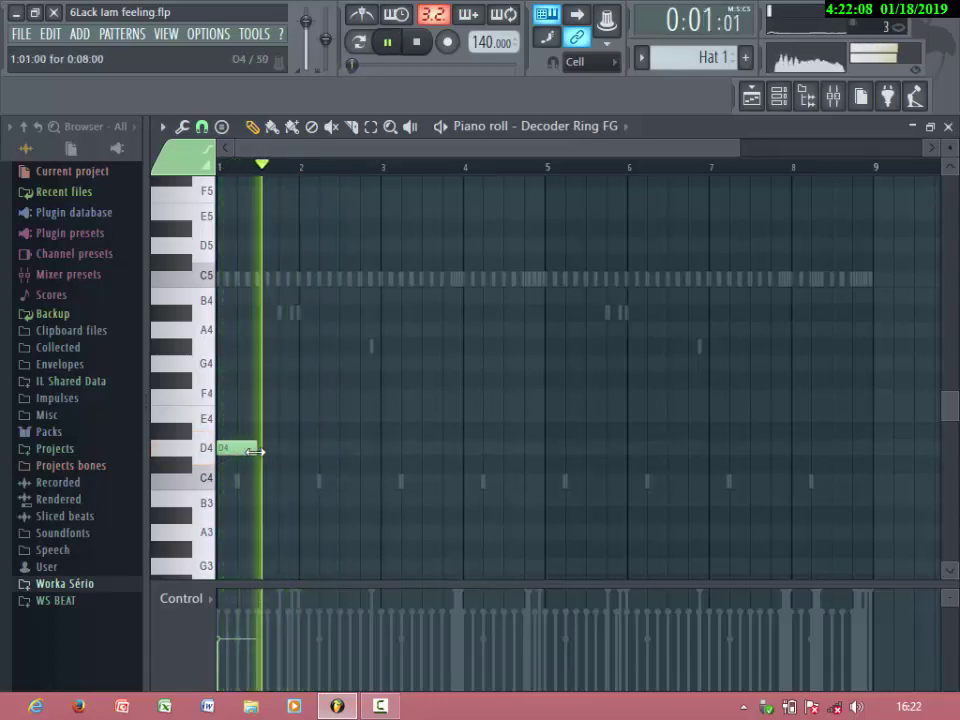
key("space")
key("space")
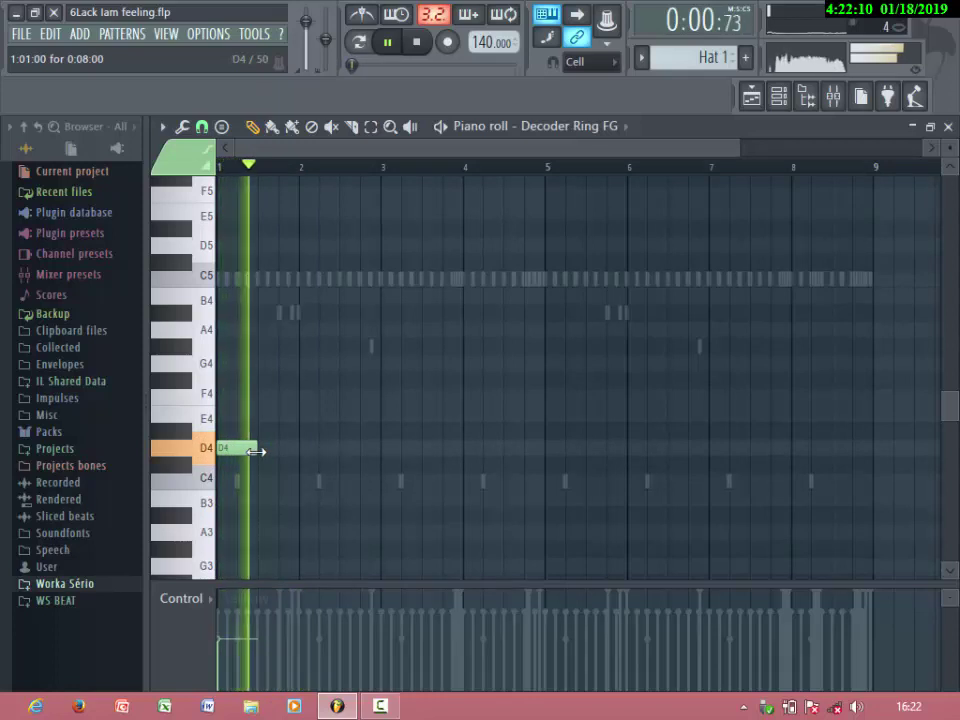
key("space")
Shorten the D4 note at the start of bar 1 to one beat and check it in playback
left_click_drag(257, 451, 252, 451)
key("space")
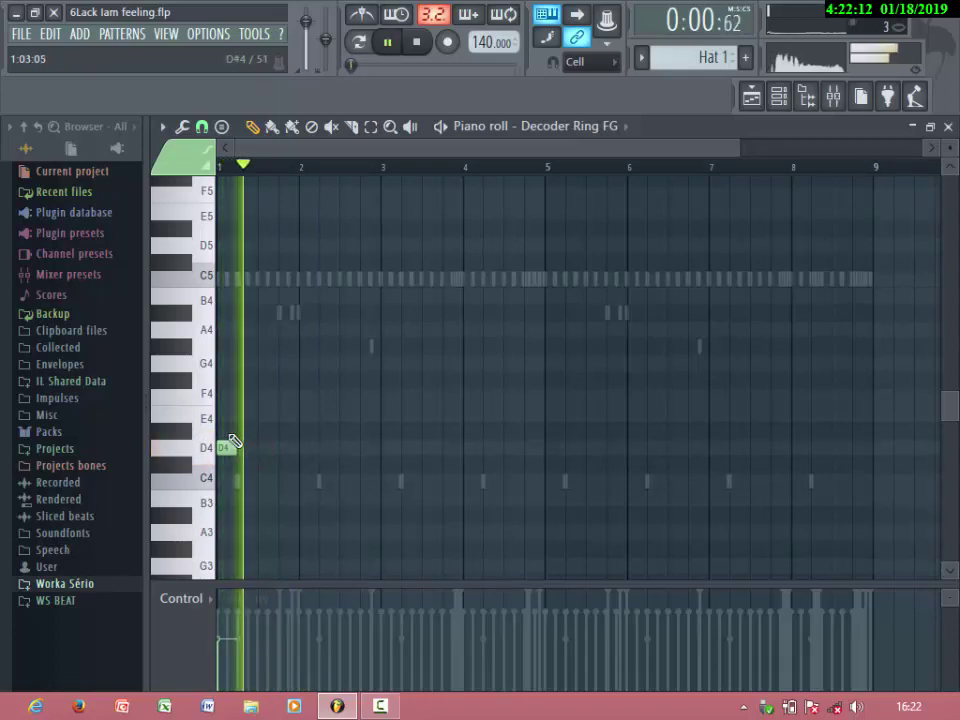
key("space")
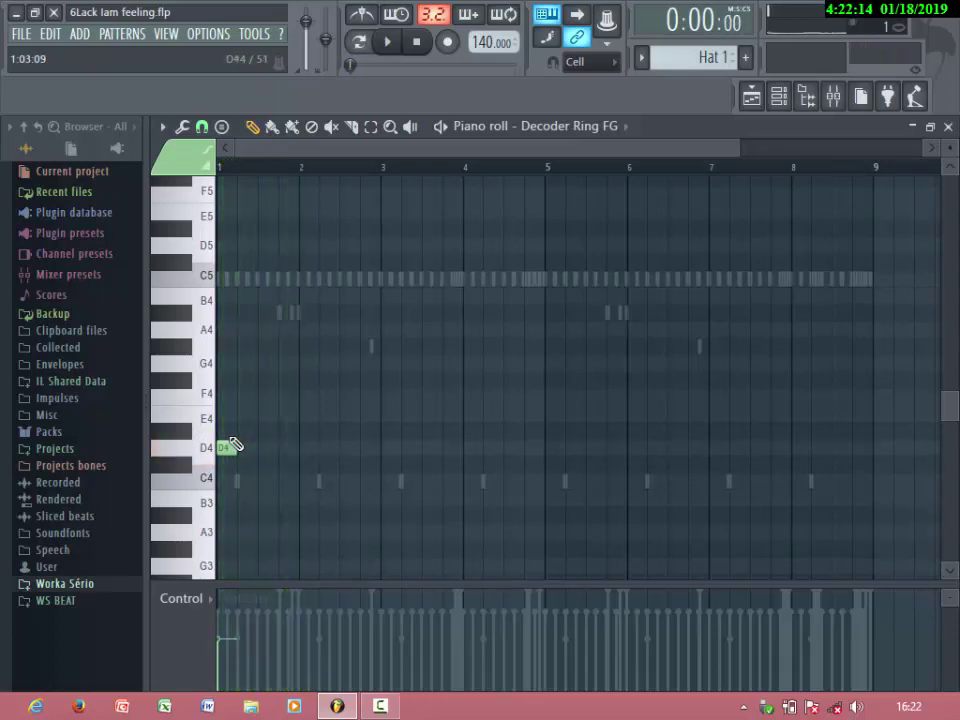
key("space")
key("space")
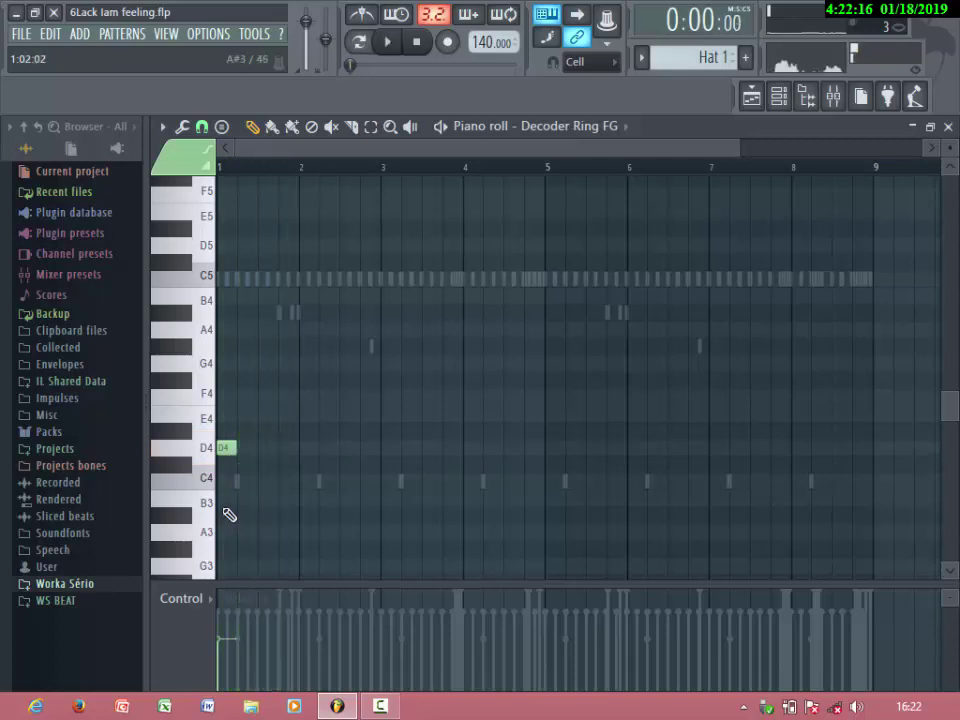
key("space")
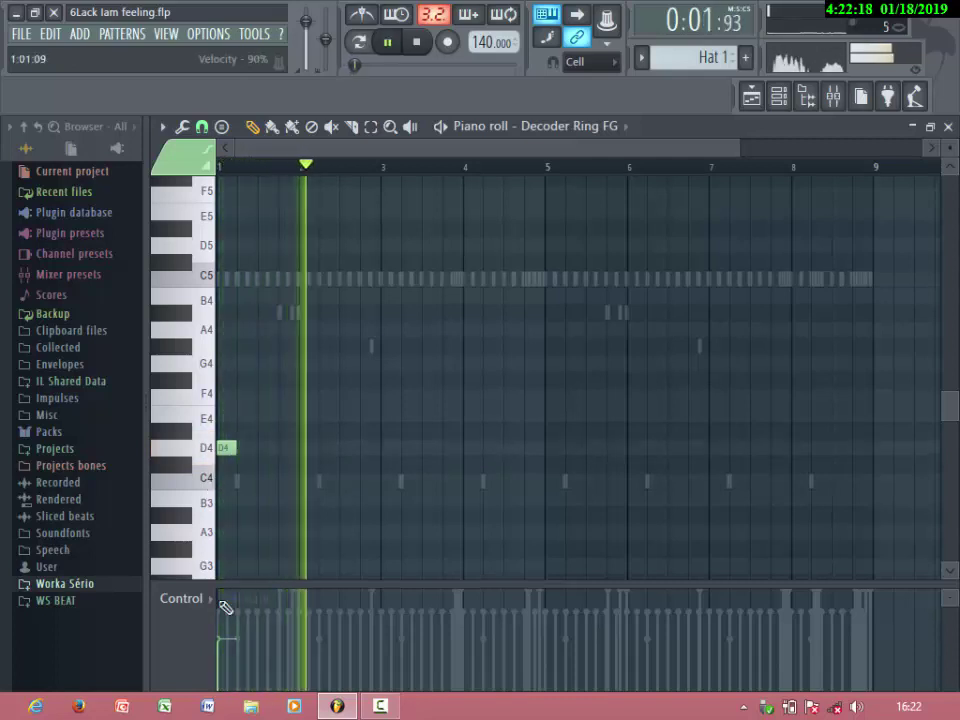
Set the opening D4 note's velocity to about 75% and replay the pattern
key("space")
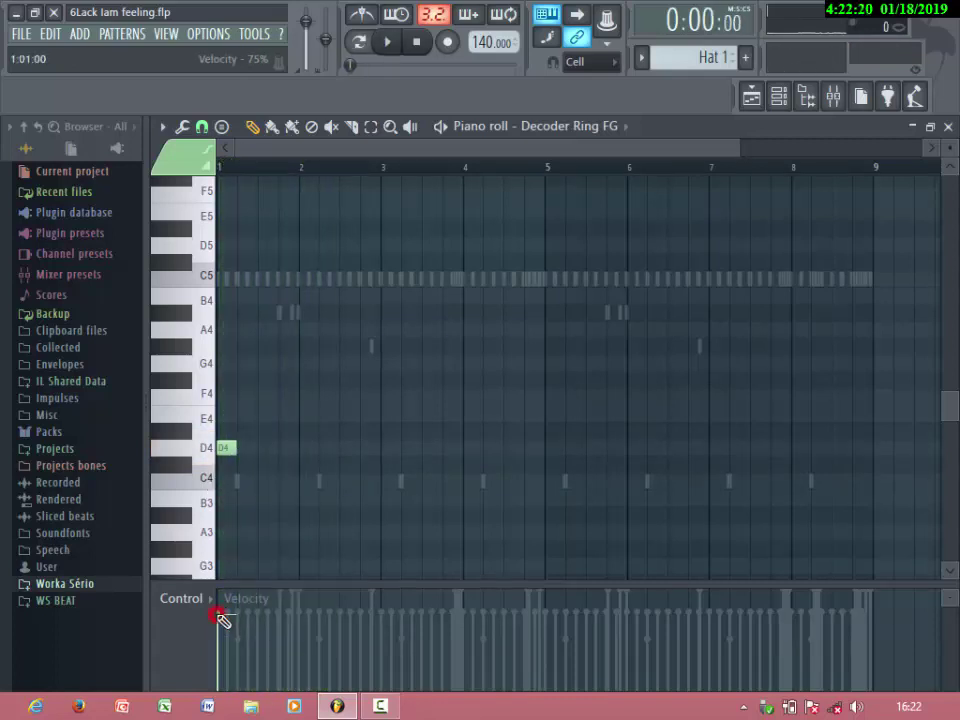
key("space")
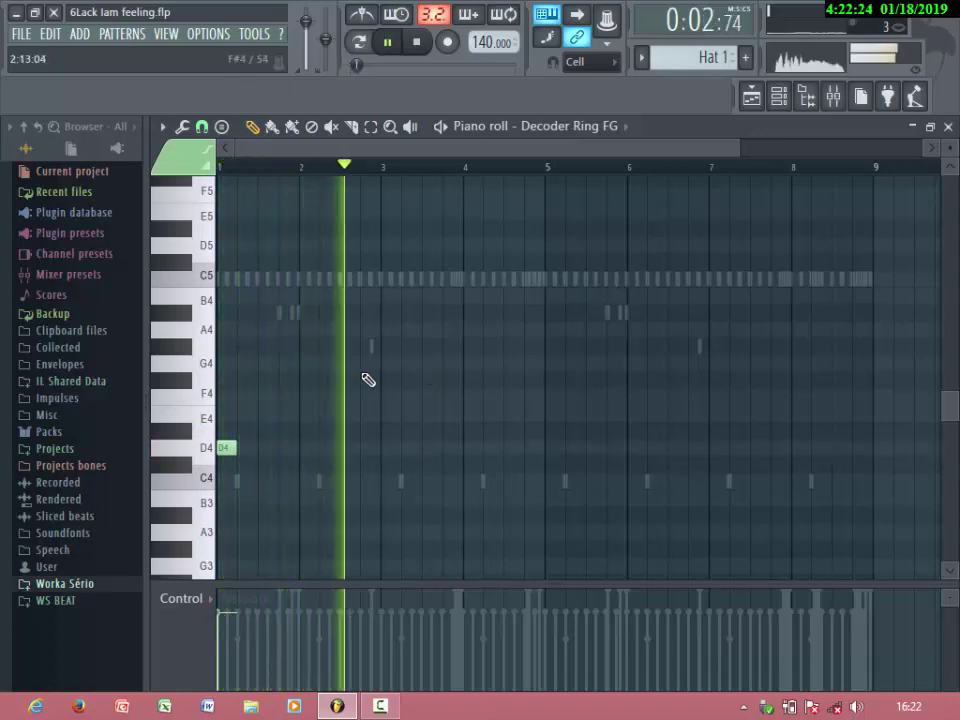
key("space")
key("space")
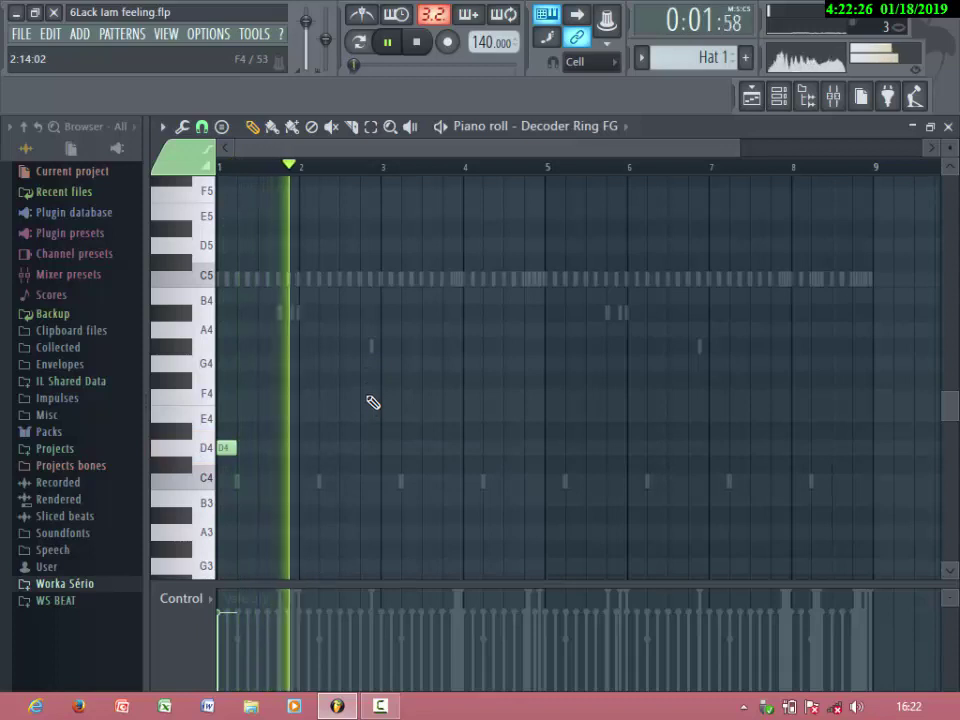
left_click(368, 397)
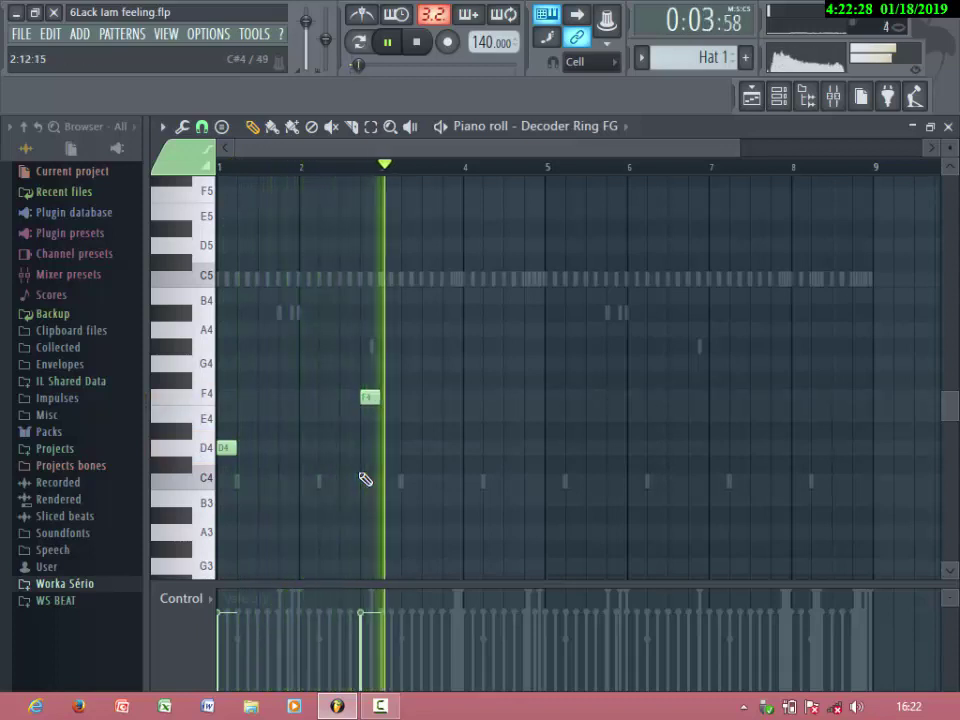
left_click_drag(371, 398, 381, 399)
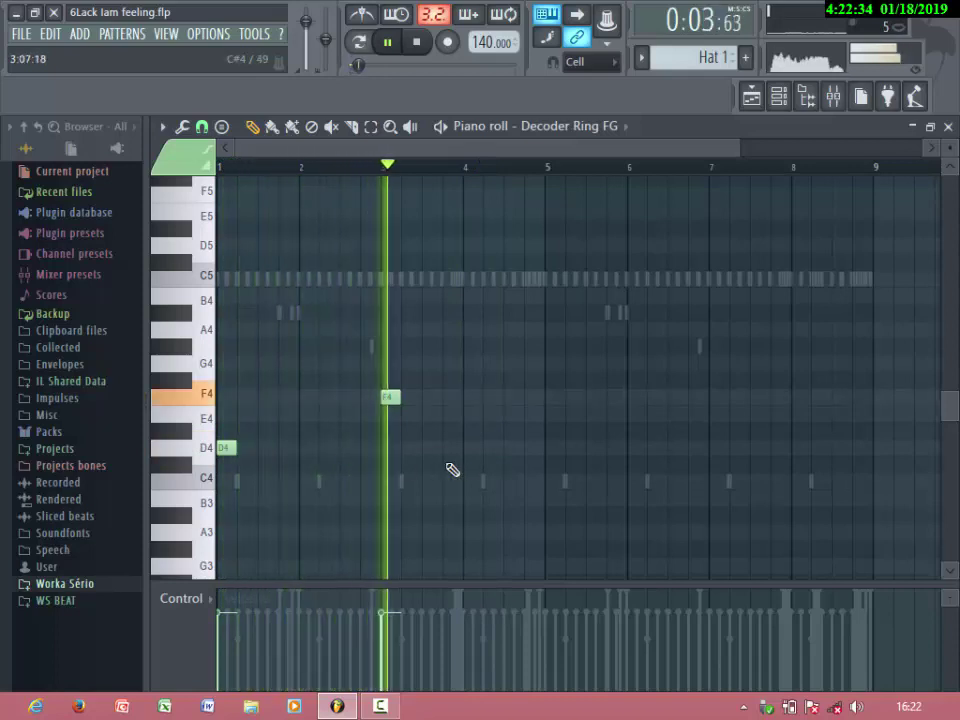
left_click(531, 481)
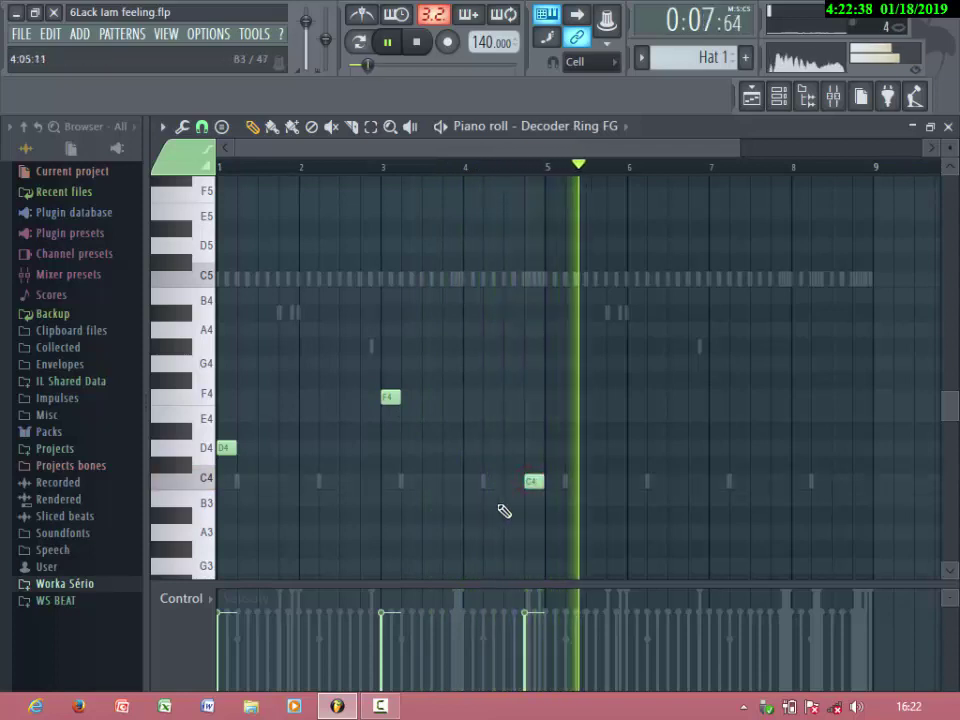
right_click(534, 483)
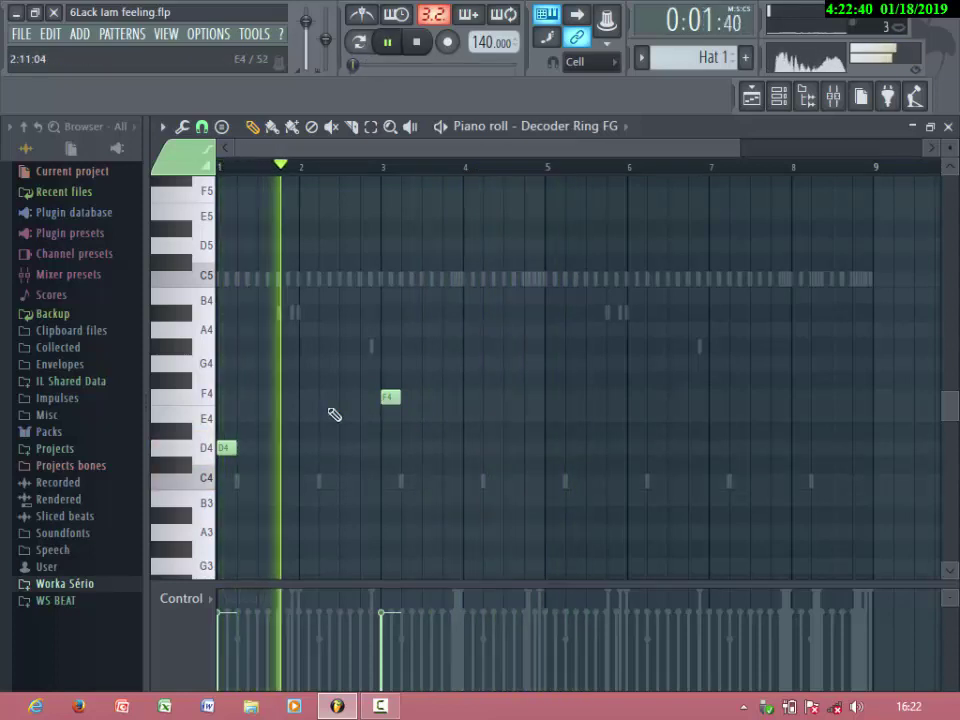
left_click(307, 364)
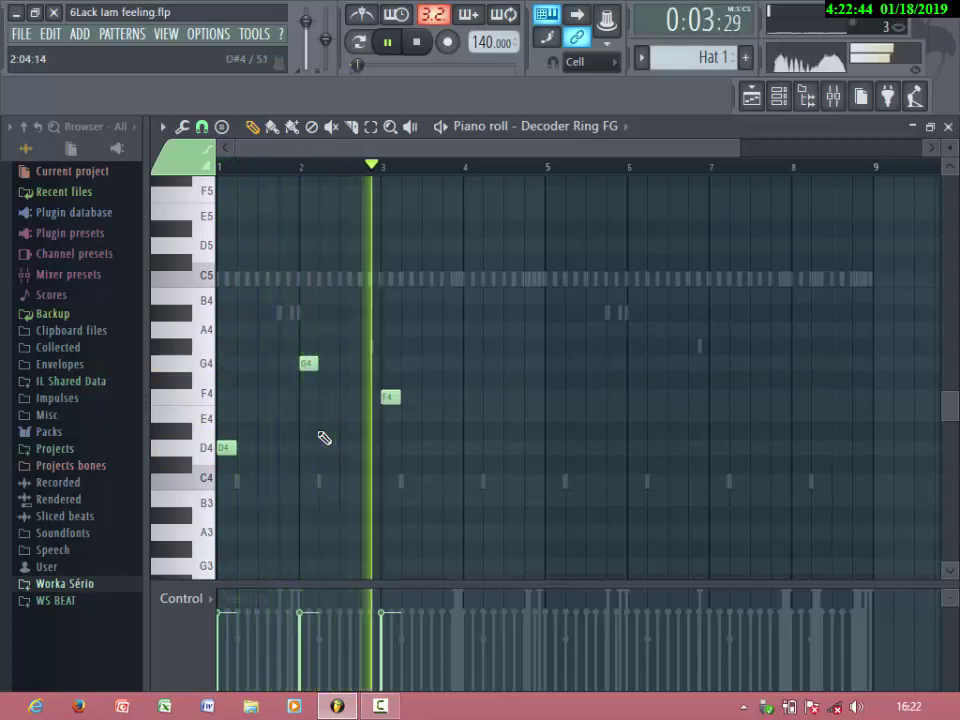
right_click(312, 365)
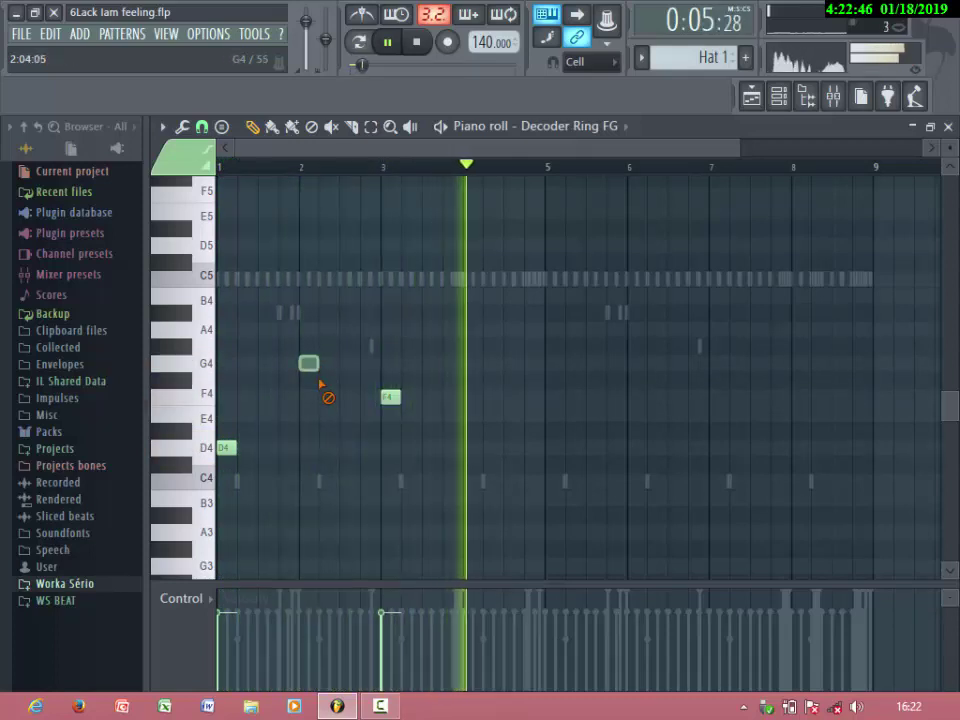
right_click(386, 398)
Lengthen the opening D4 note to one full bar and restart playback to hear it
key("space")
key("space")
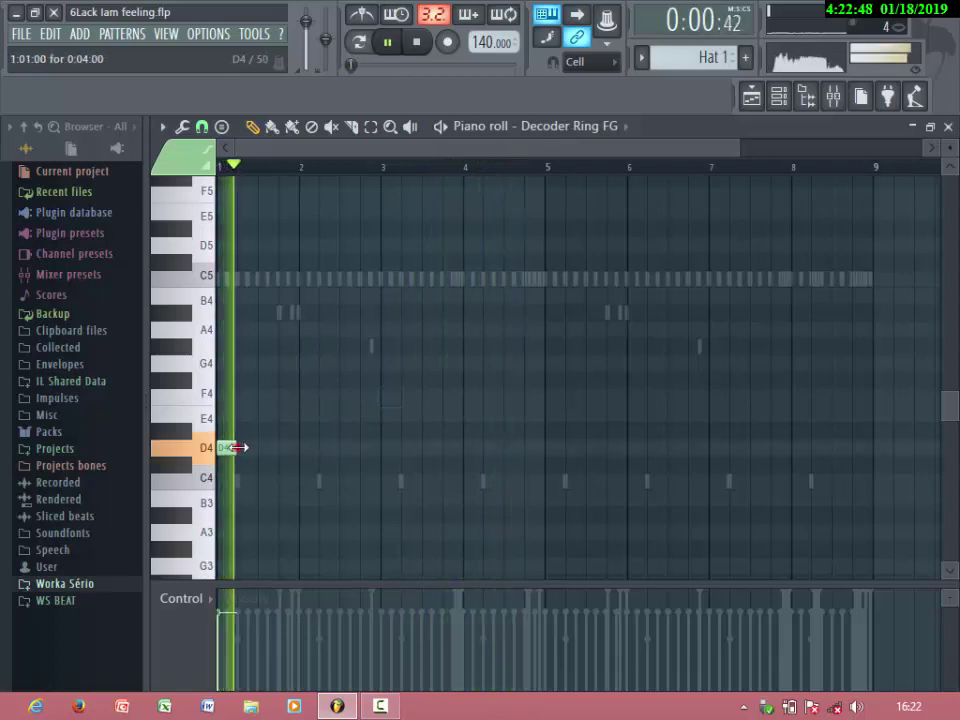
left_click_drag(238, 448, 302, 448)
key("space")
key("space")
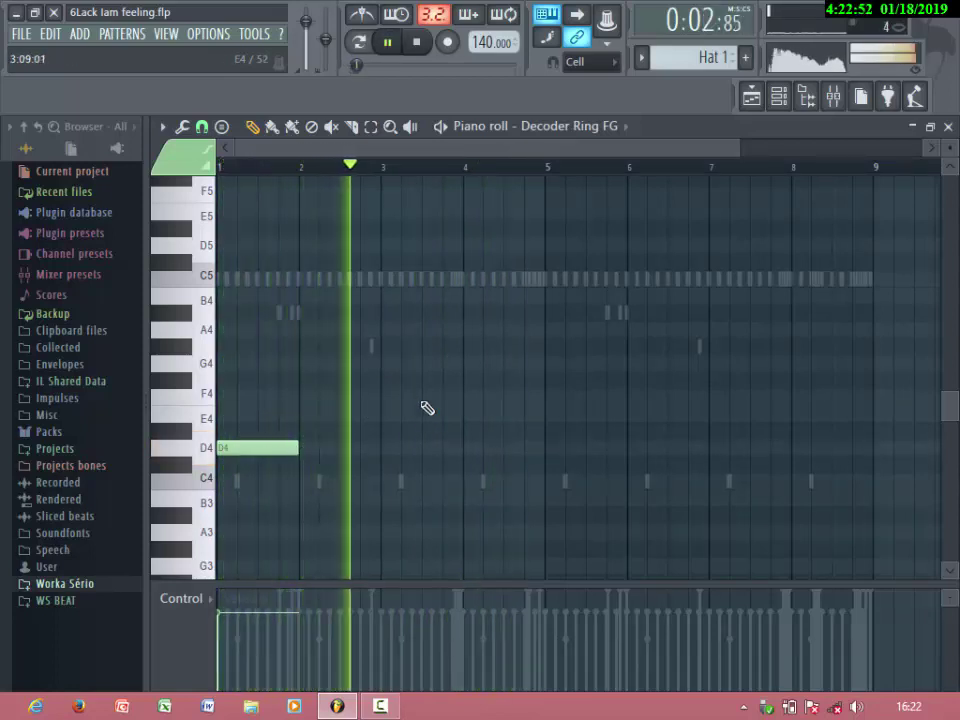
Add one-bar notes to the melody: F#4 at bar 3, C#4 at bar 5 and A#3 at bar 7
left_click(386, 381)
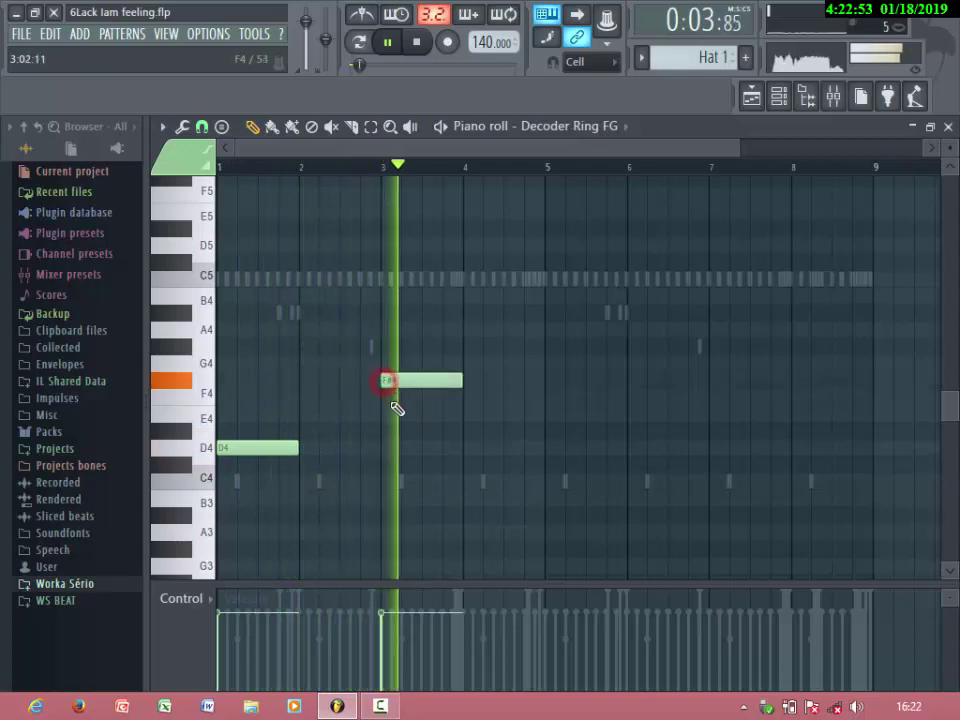
key("space")
left_click(549, 465)
key("space")
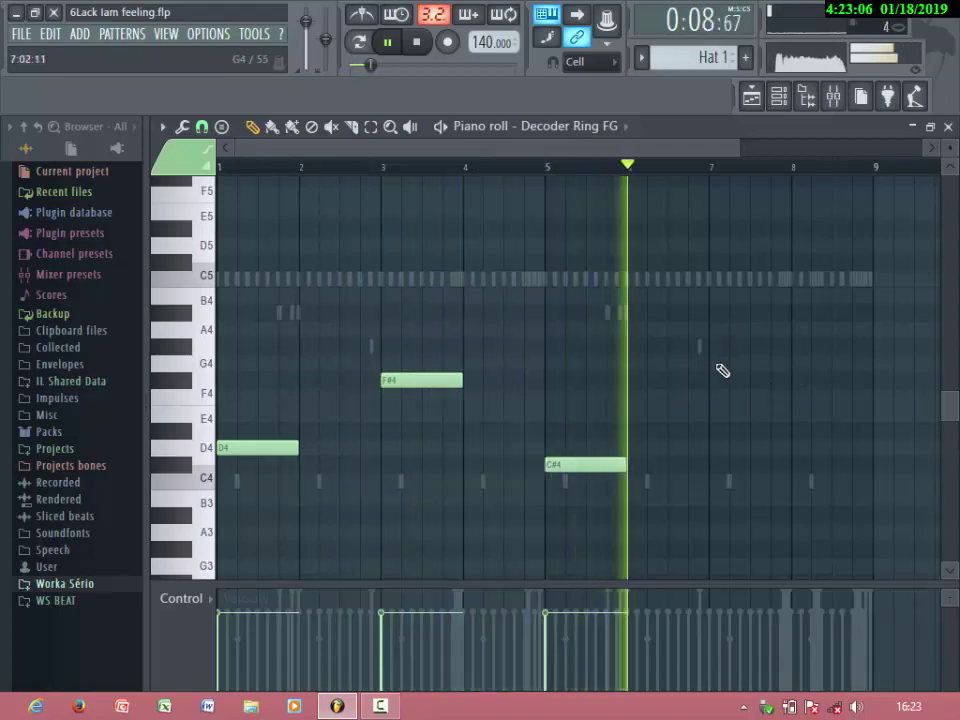
left_click(714, 518)
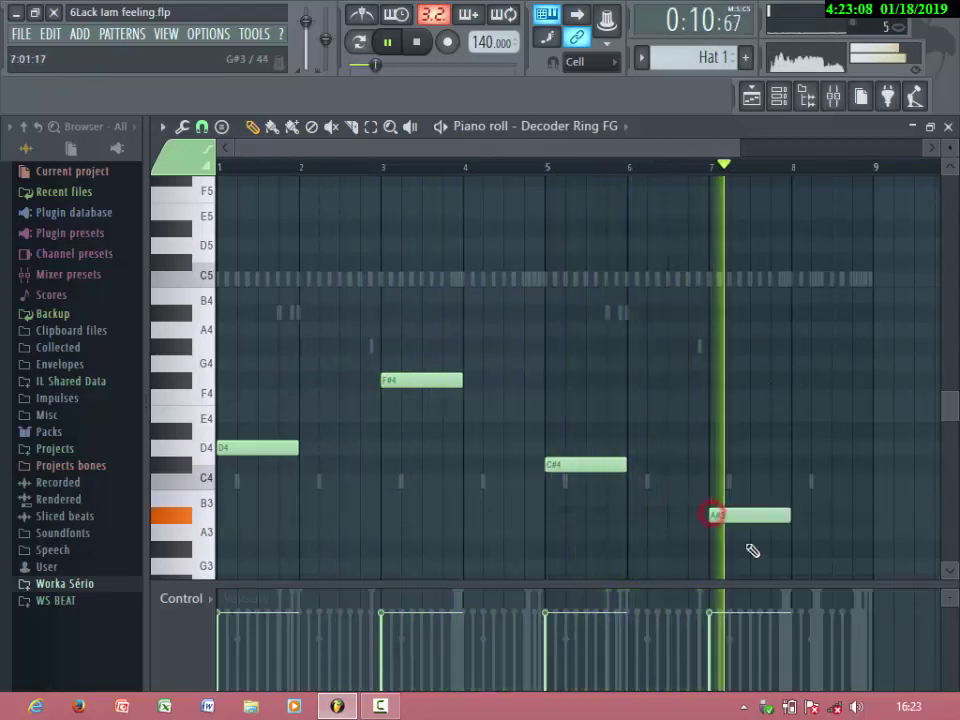
scroll(790, 400, "down", 3)
scroll(782, 411, "up", 2)
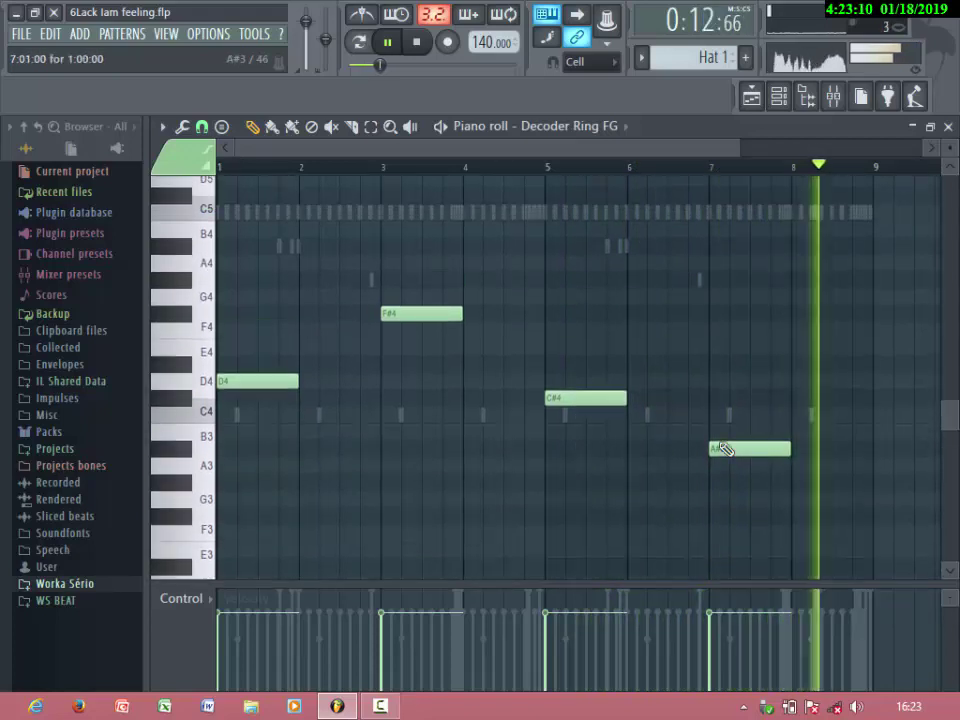
Leave the piano roll and load Fruity Reeverb 2 in the first effect slot of mixer Insert 6
left_click(948, 128)
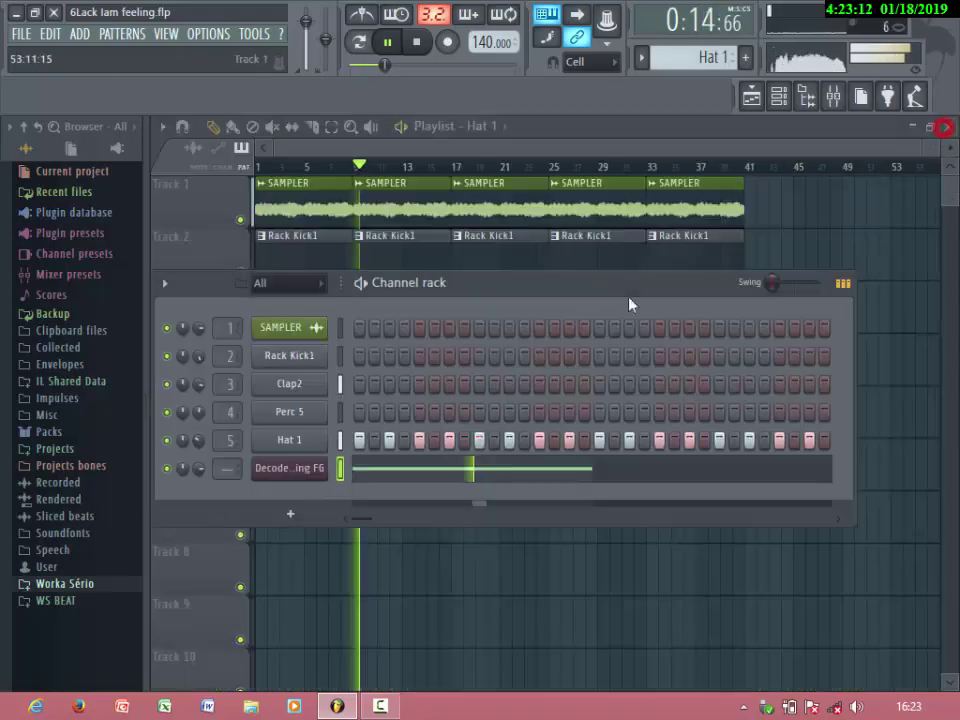
left_click(833, 96)
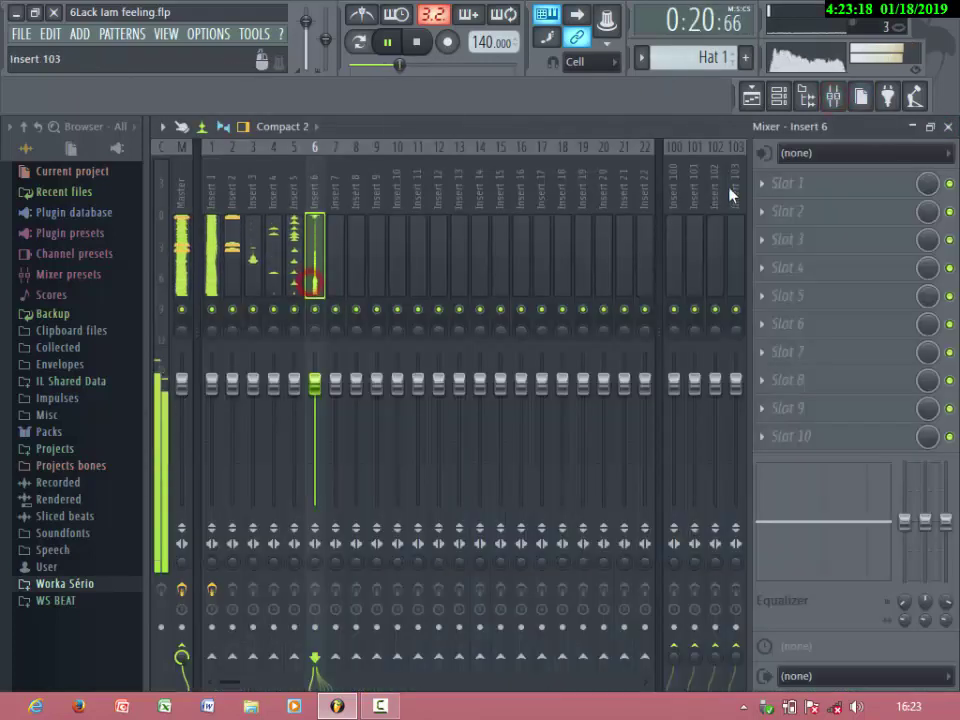
left_click(761, 187)
left_click(754, 253)
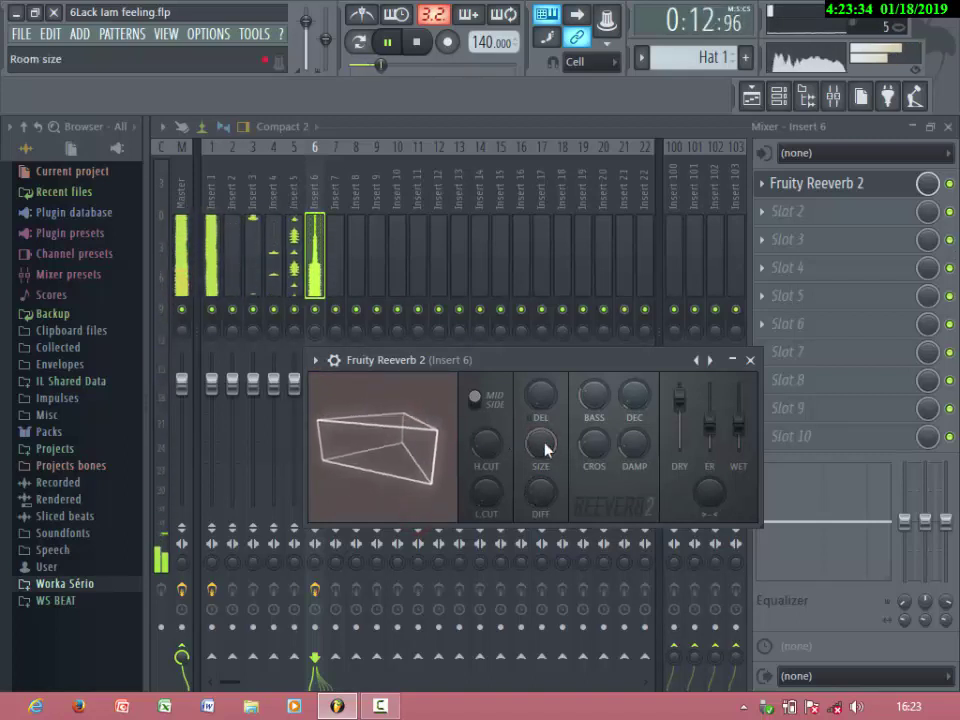
Try the reverb with its room size at 100 and with other room shapes during playback
left_click_drag(540, 443, 540, 495)
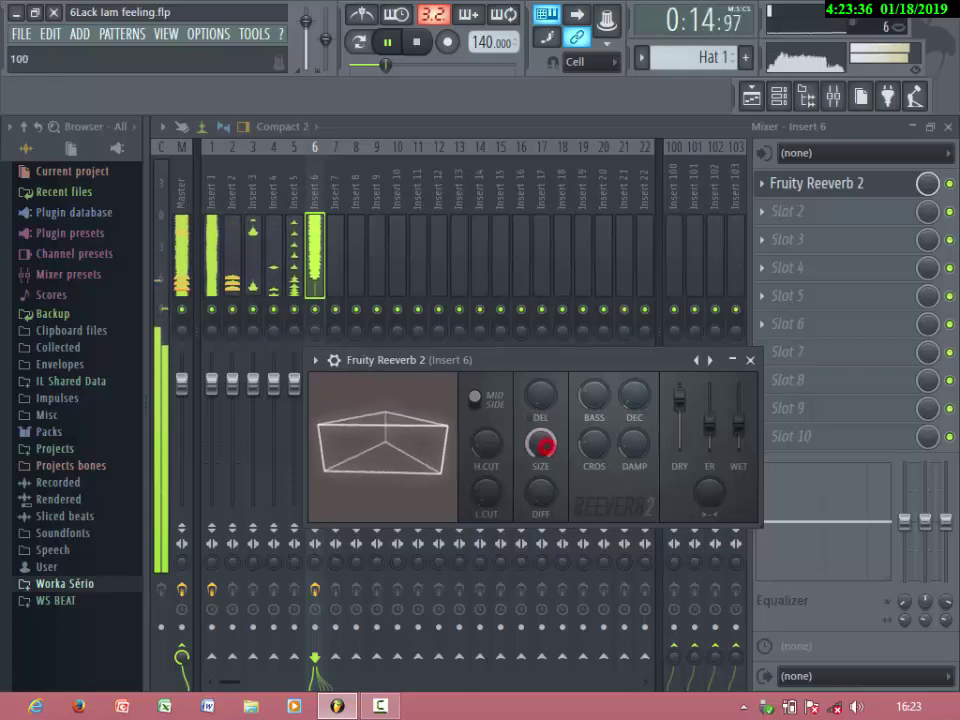
mouse_move(358, 481)
left_mouse_down()
mouse_move(355, 443)
mouse_move(422, 458)
left_mouse_up()
left_click_drag(427, 410, 425, 450)
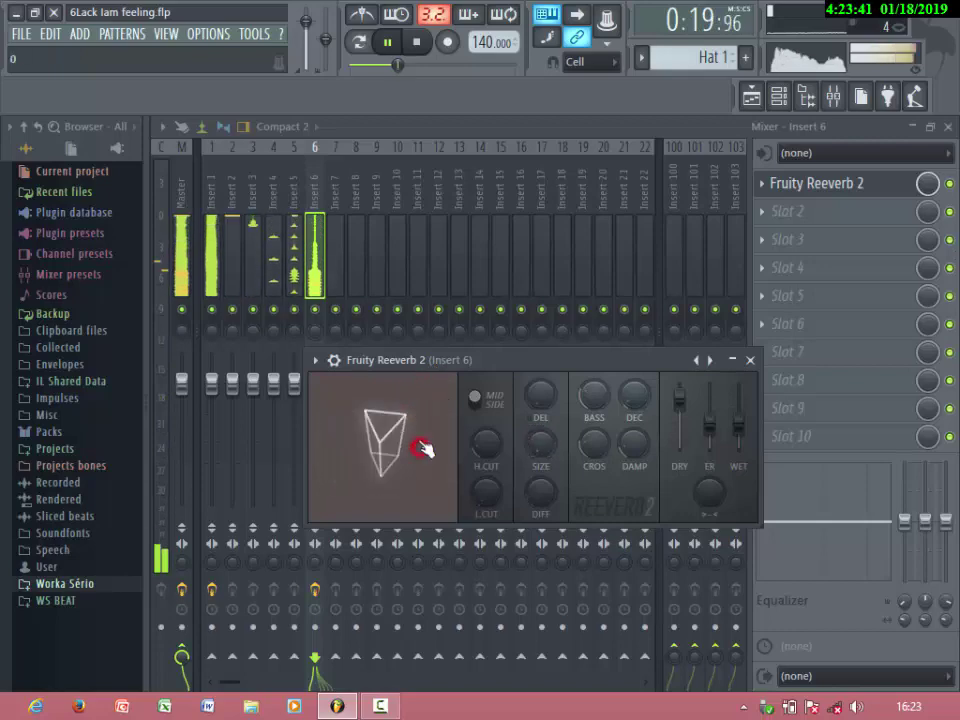
left_click(750, 361)
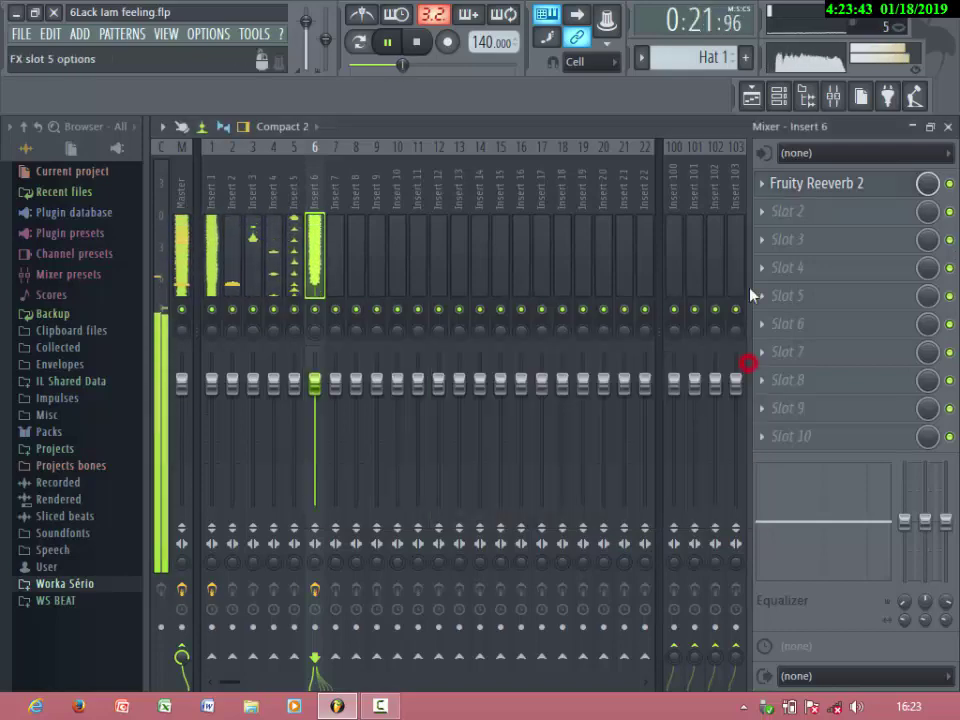
Reload Fruity Reeverb 2 in Insert 6's first slot, restart playback and make its cylindrical room narrower
left_click(767, 190)
mouse_move(775, 208)
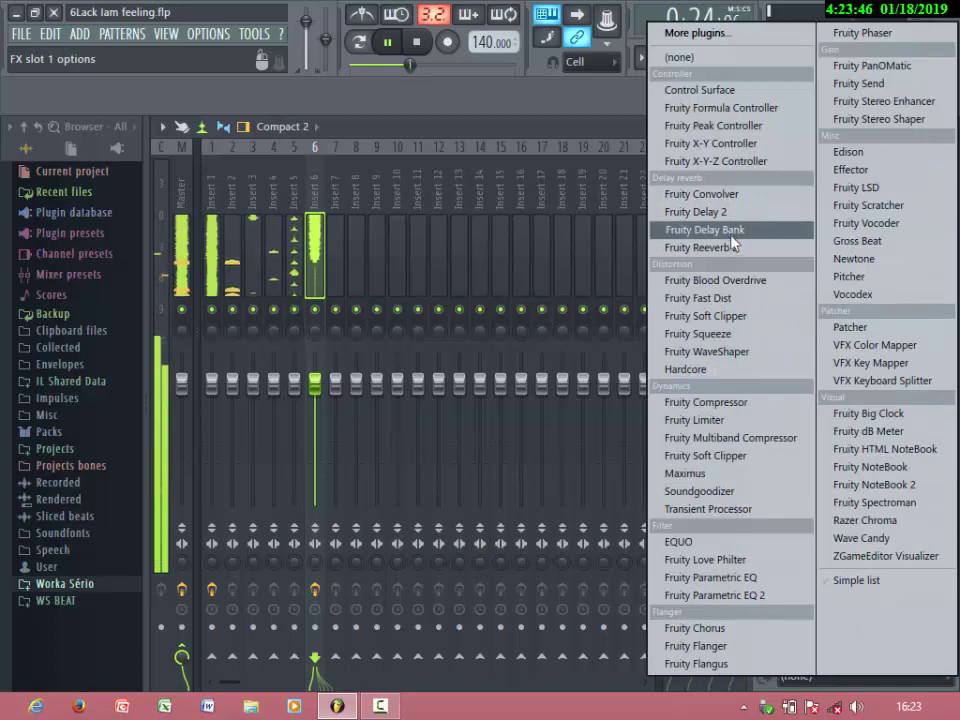
left_click(733, 246)
key("space")
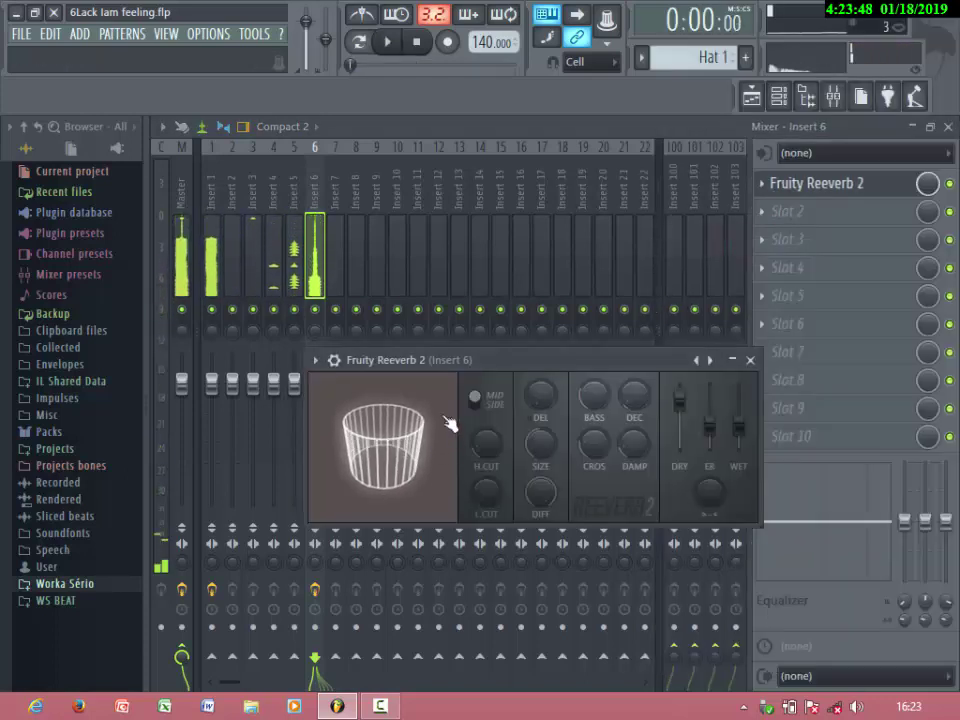
key("space")
left_click_drag(450, 424, 438, 419)
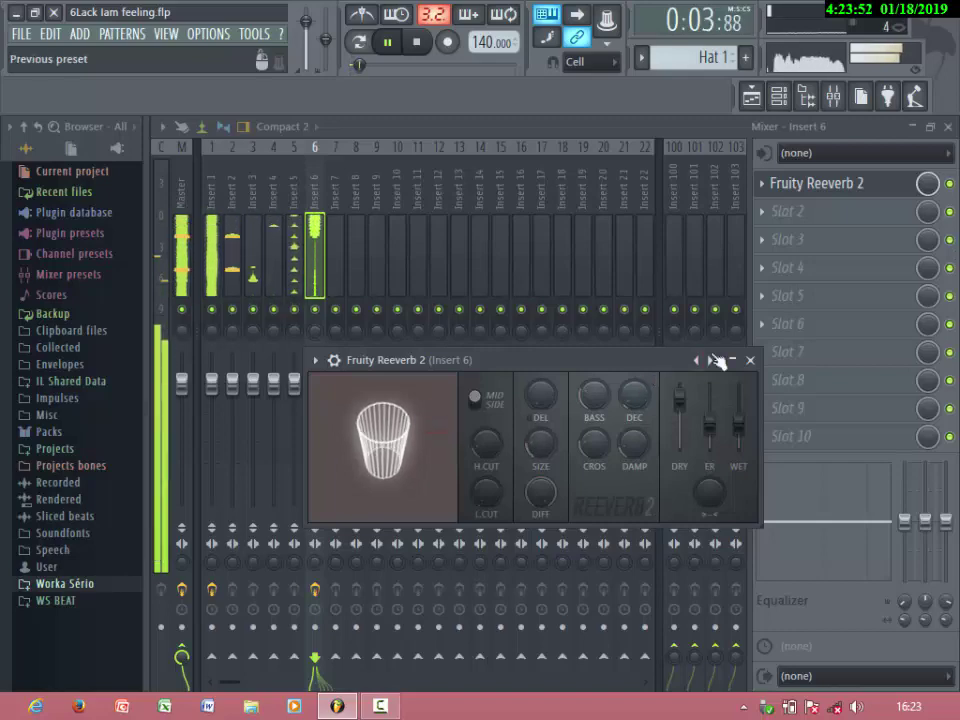
left_click(750, 360)
Add Fruity Delay 2 to Insert 6's third slot, raising its input volume, panning its input left and lowering its dry volume
left_click(763, 243)
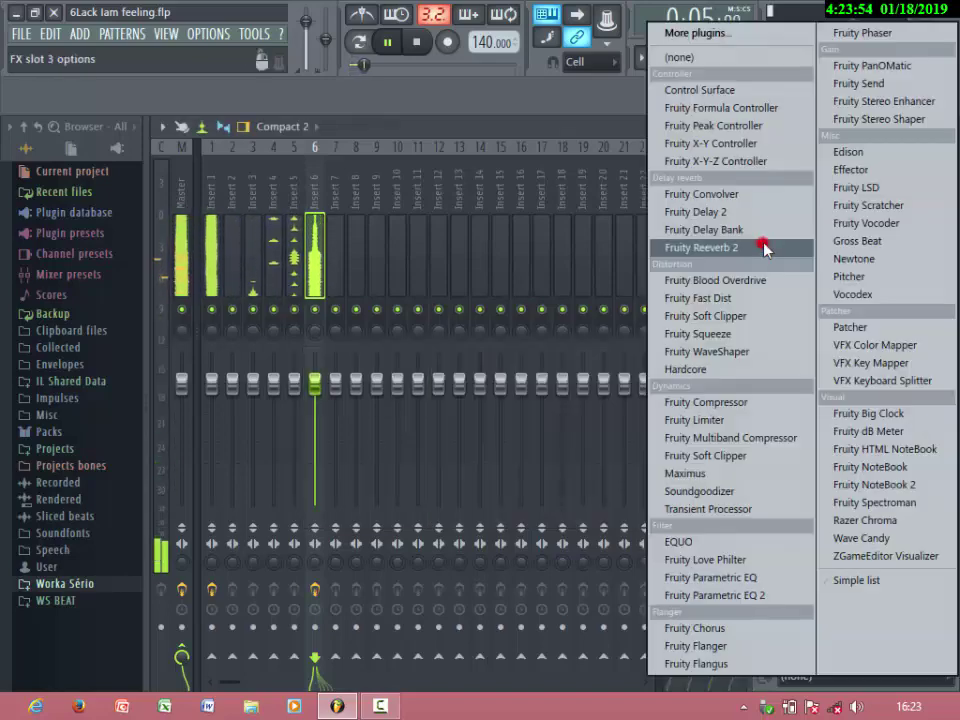
left_click(731, 213)
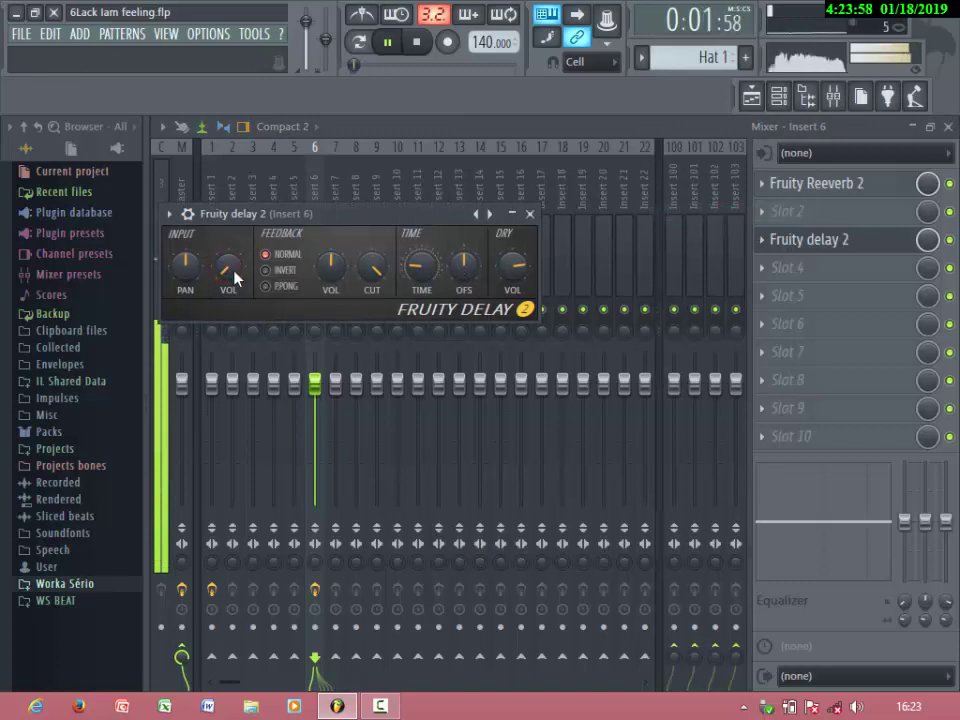
mouse_move(233, 271)
left_mouse_down()
mouse_move(233, 300)
mouse_move(231, 268)
left_mouse_up()
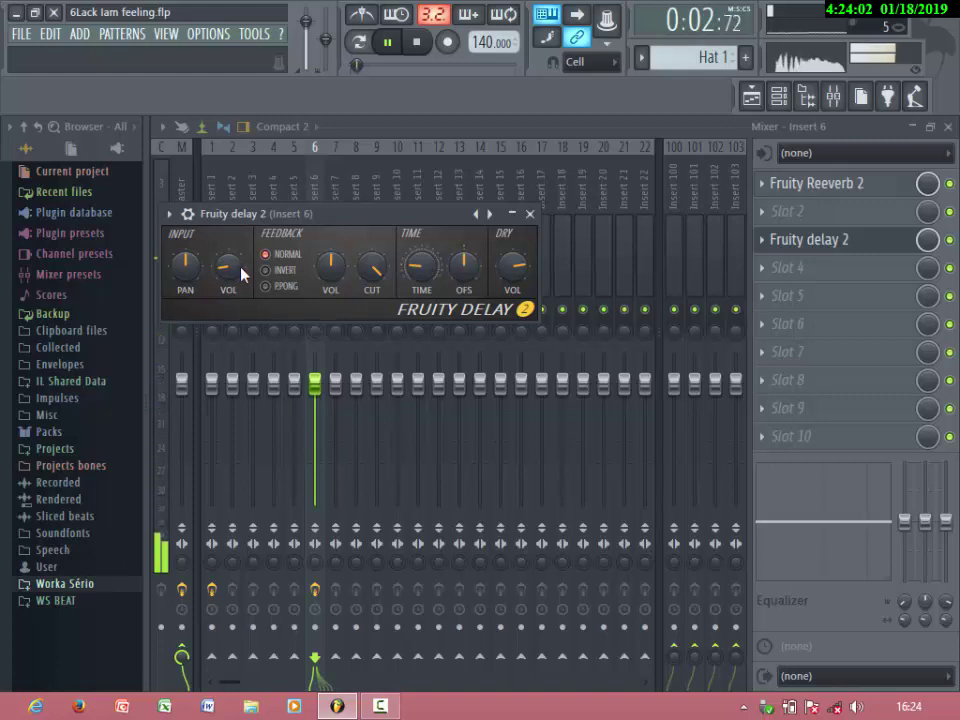
left_click_drag(186, 266, 186, 285)
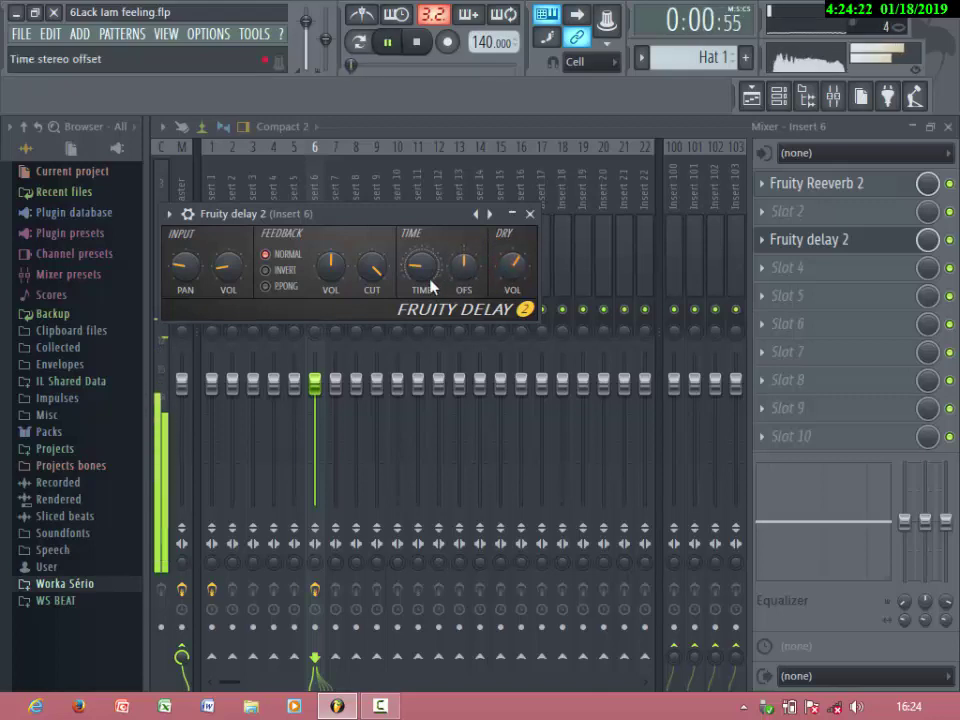
left_click(529, 214)
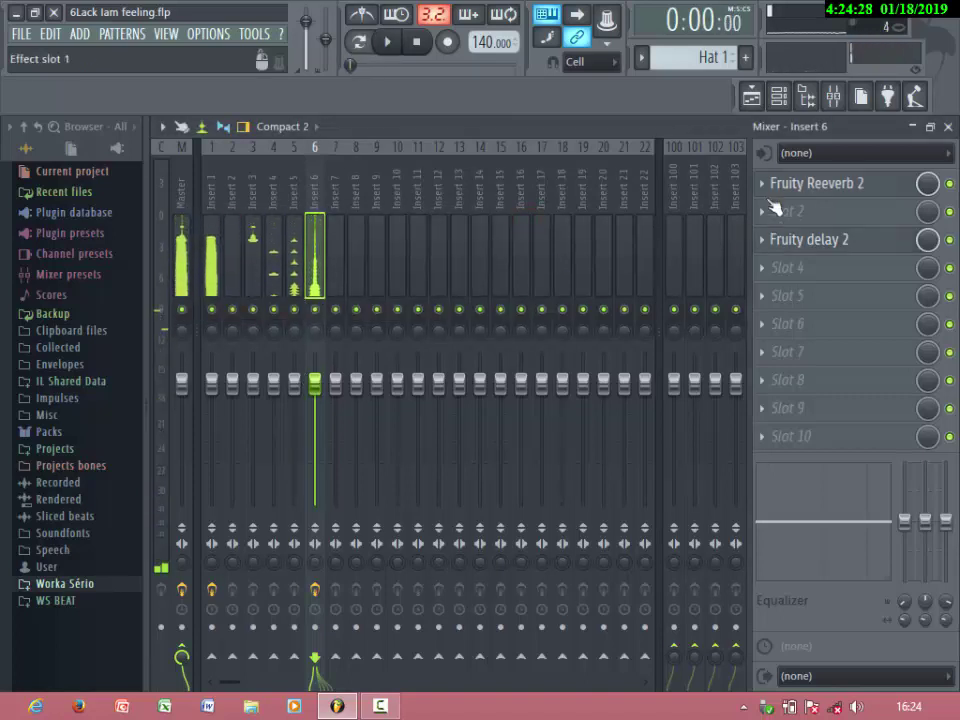
key("space")
left_click(949, 127)
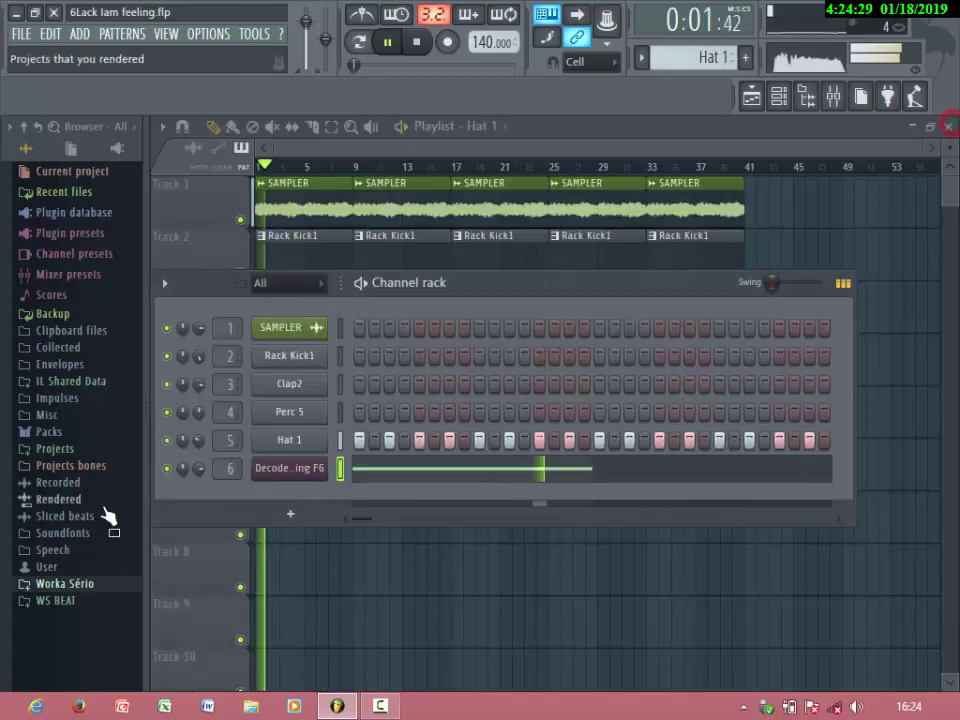
Transpose all four Decoder Ring FG notes up one octave in the piano roll and play the result
left_click(310, 468)
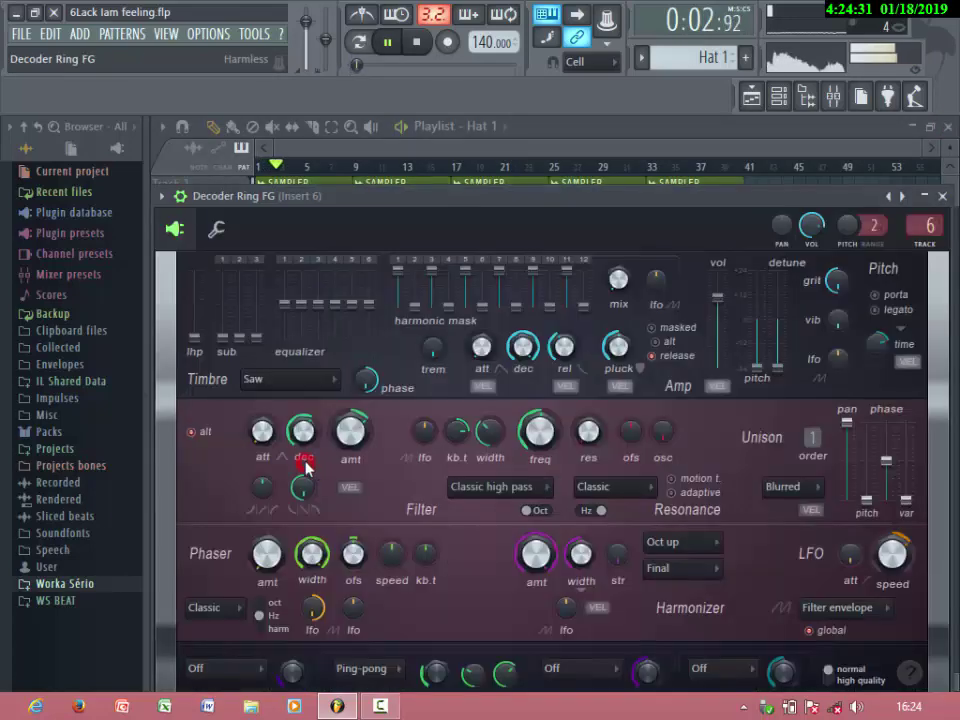
left_click(944, 196)
left_click(400, 477)
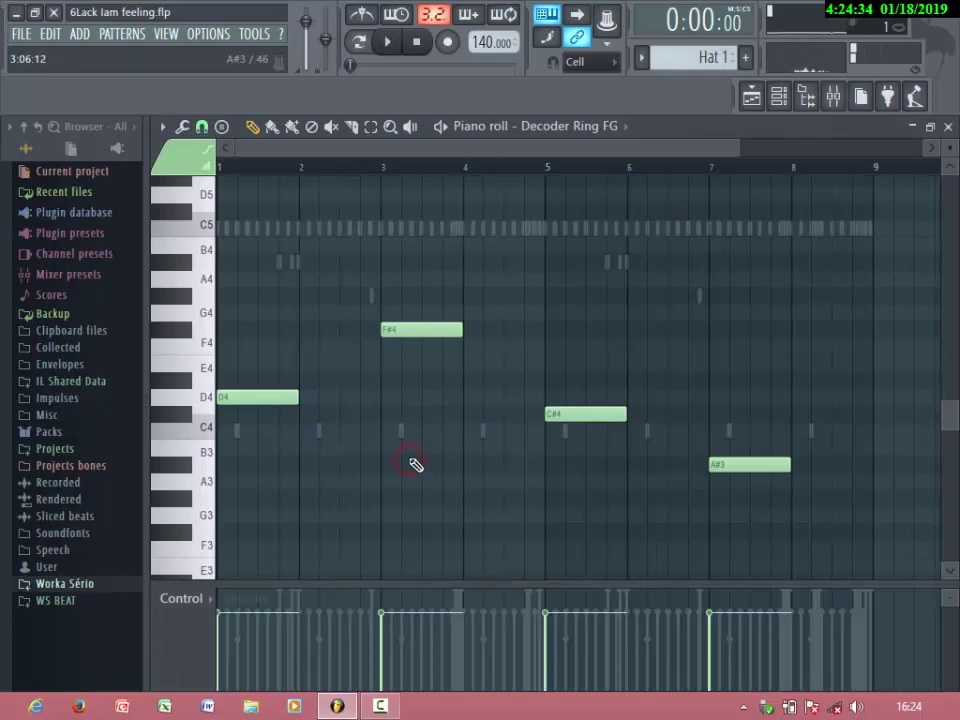
scroll(483, 435, "down", 2)
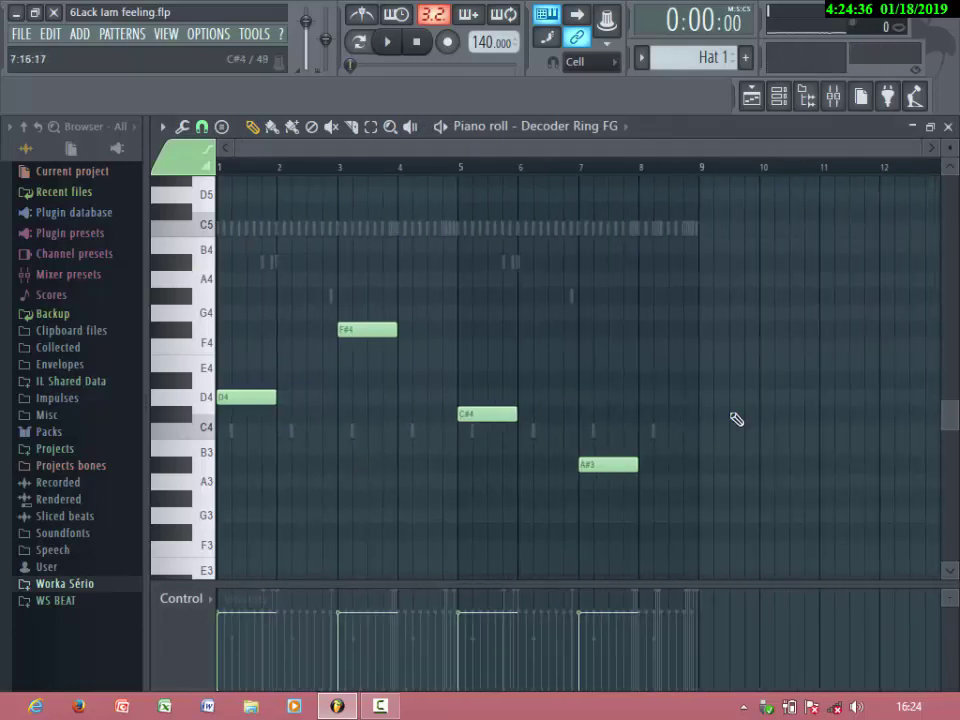
left_click_drag(743, 527, 214, 261)
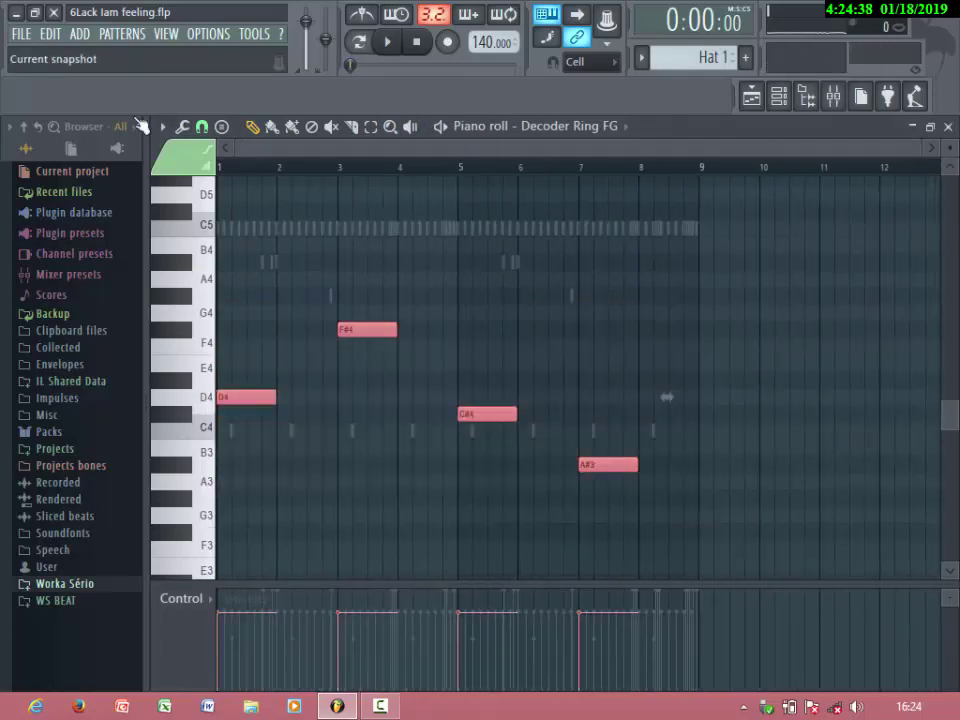
key("ctrl+Up")
key("space")
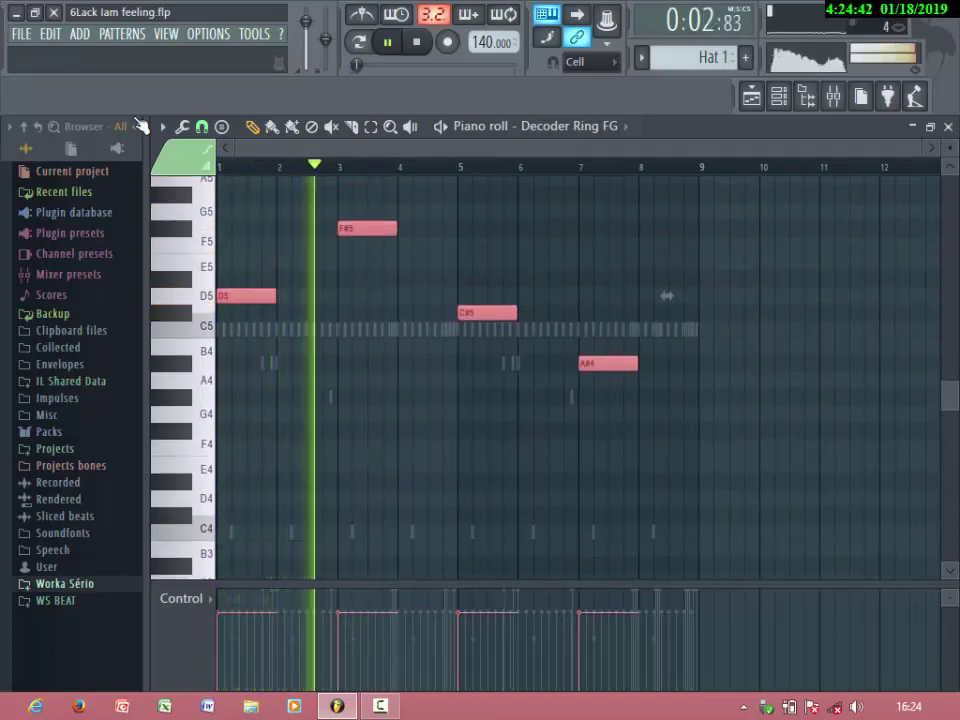
key("Delete")
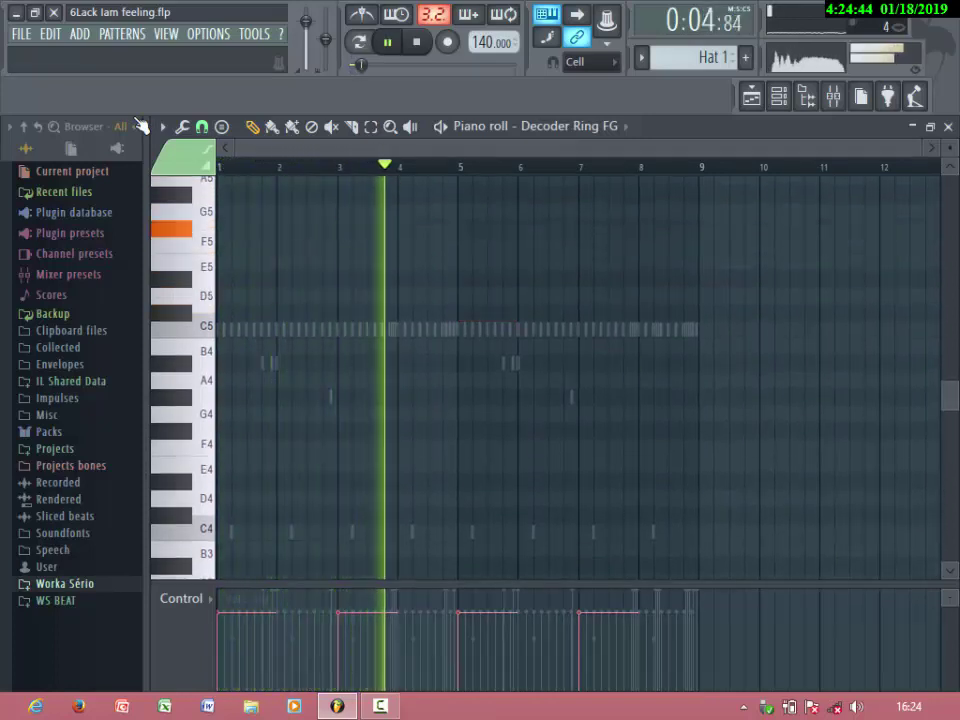
key("space")
key("space")
key("space")
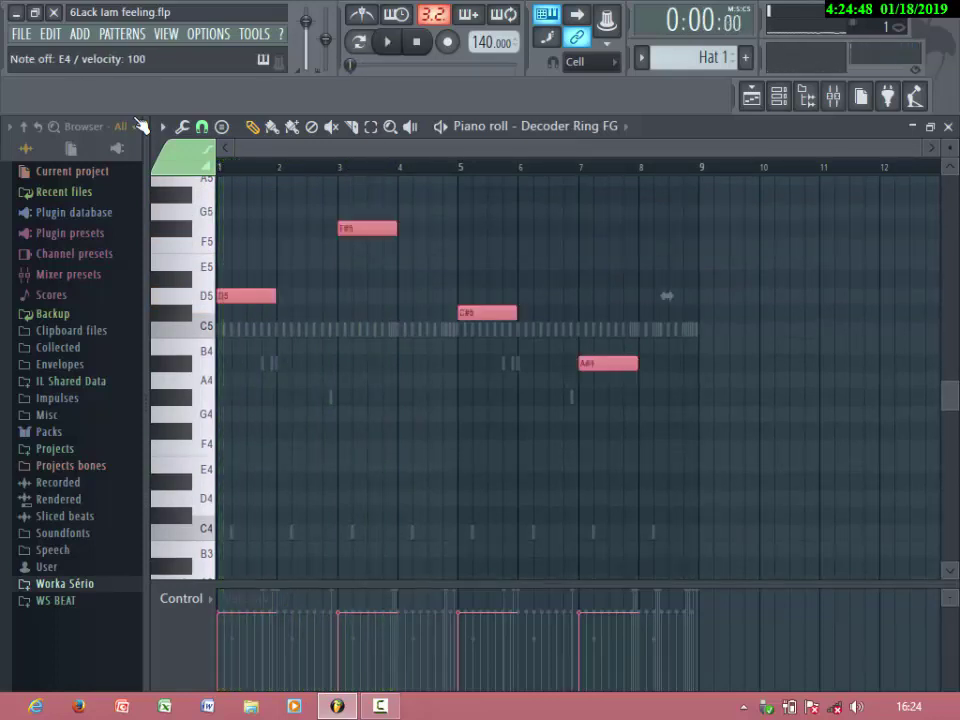
Transpose all four melody notes down ten semitones so the first sits at E4, and play the result
key("Down")
key("Down")
key("Down")
key("Down")
key("Down")
key("Down")
key("Down")
key("Down")
key("Down")
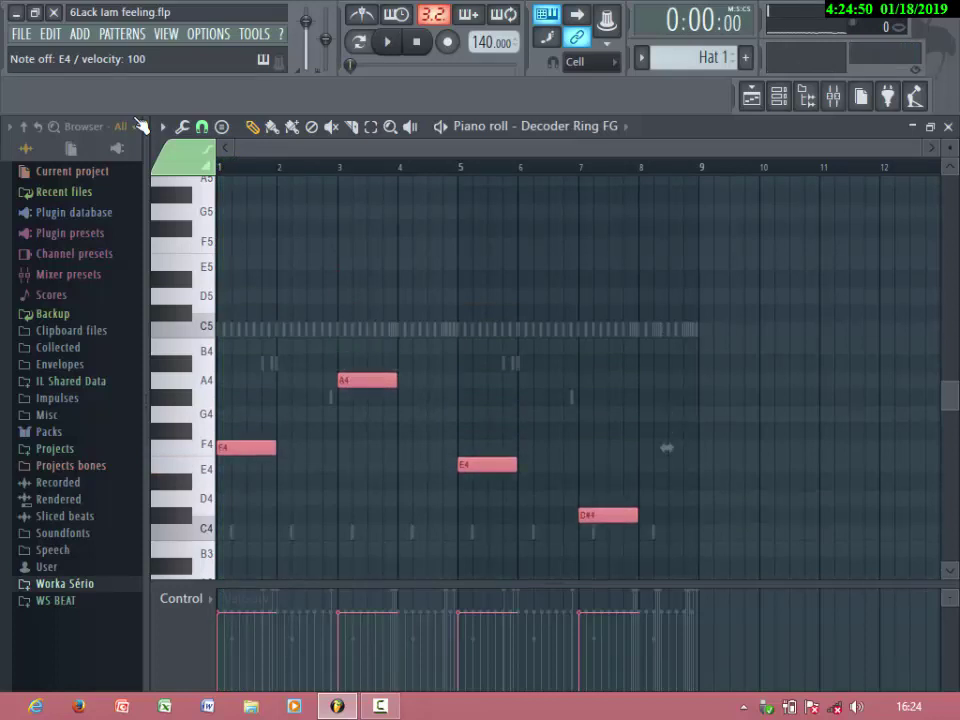
key("Down")
key("space")
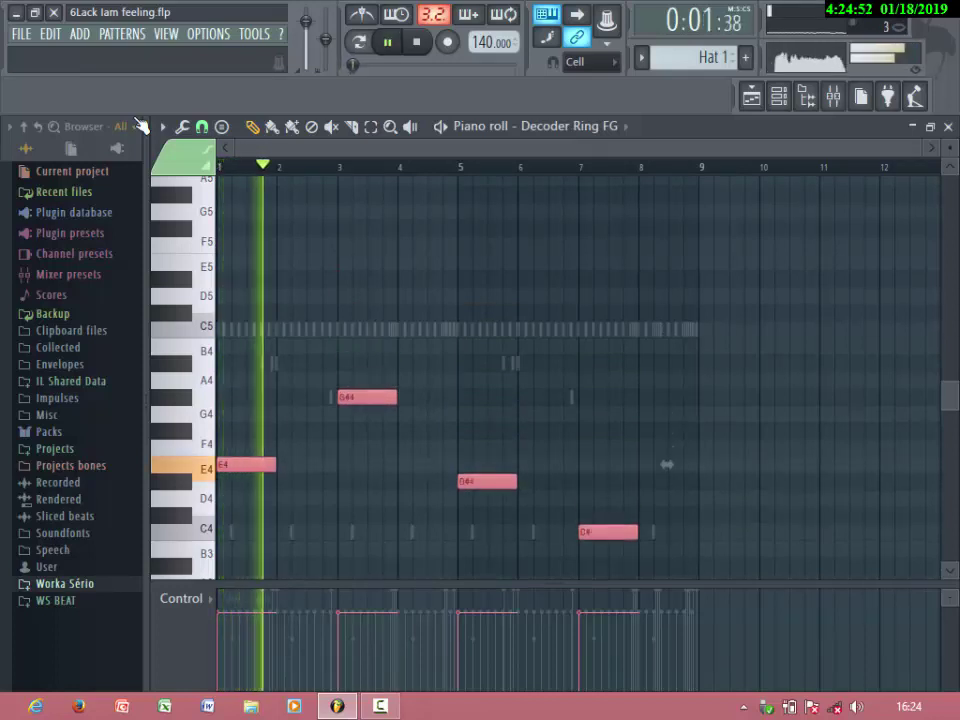
key("space")
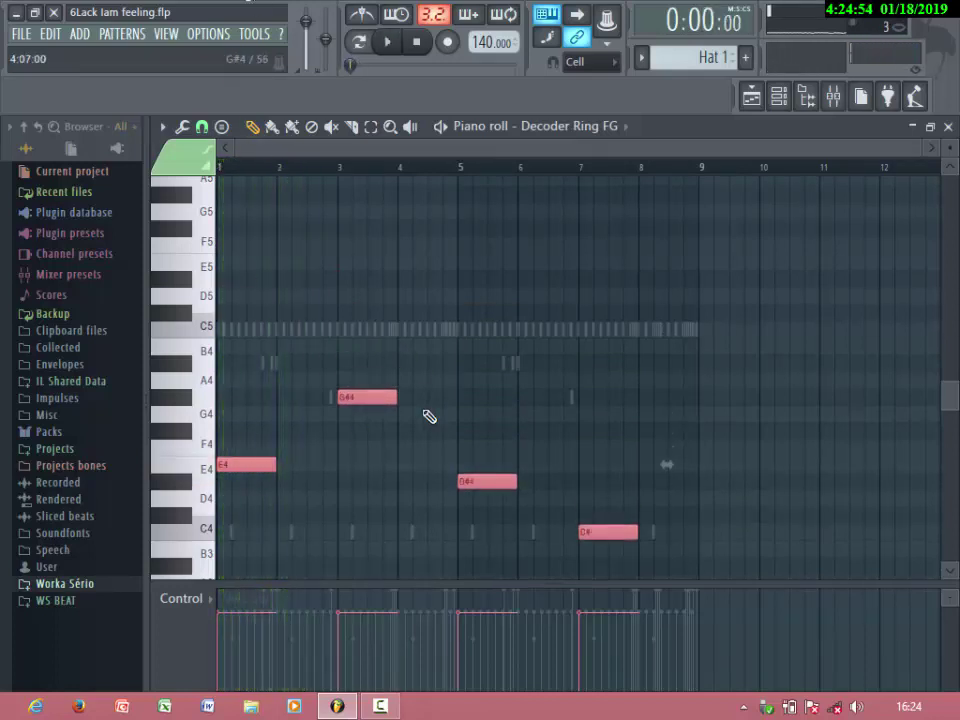
Shorten all four melody notes together to a length of 0:08:00 and replay the pattern
key("space")
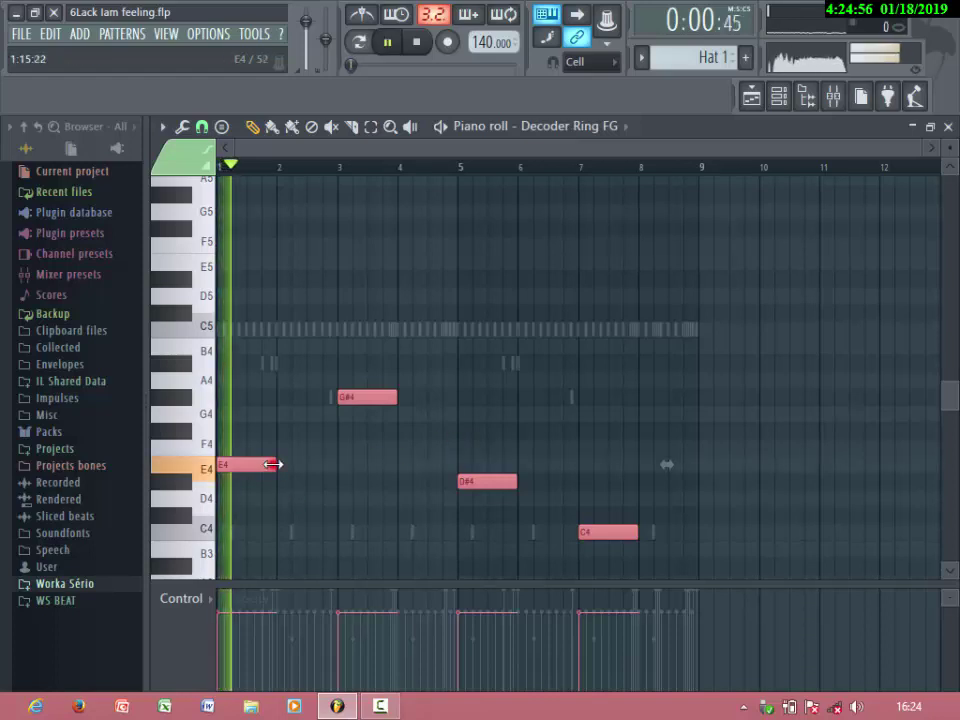
left_click_drag(276, 465, 230, 470)
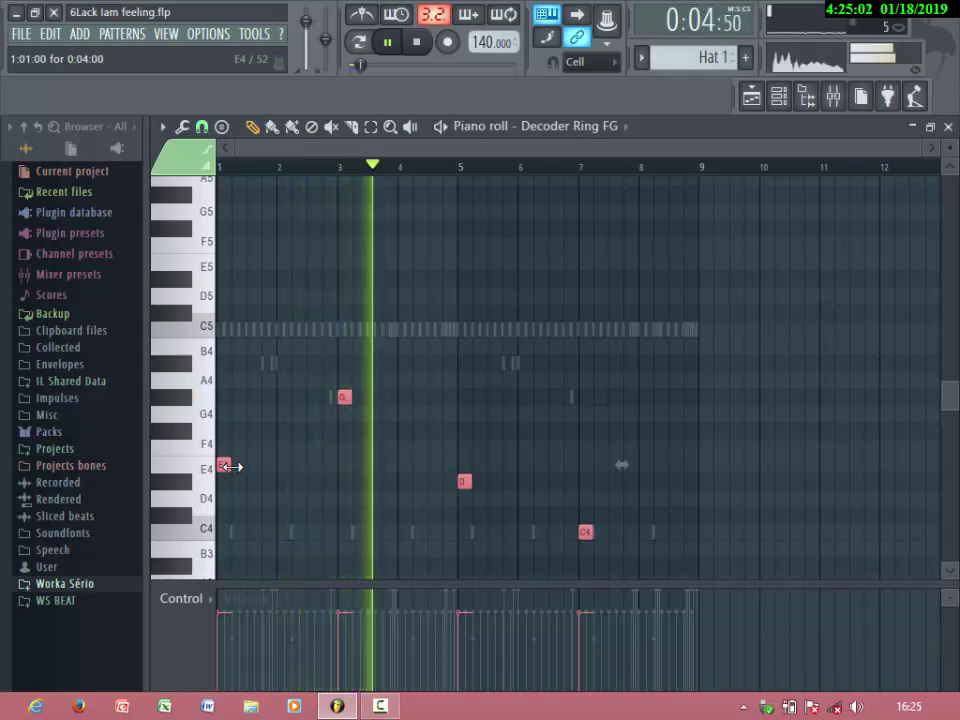
left_click_drag(236, 466, 245, 468)
key("space")
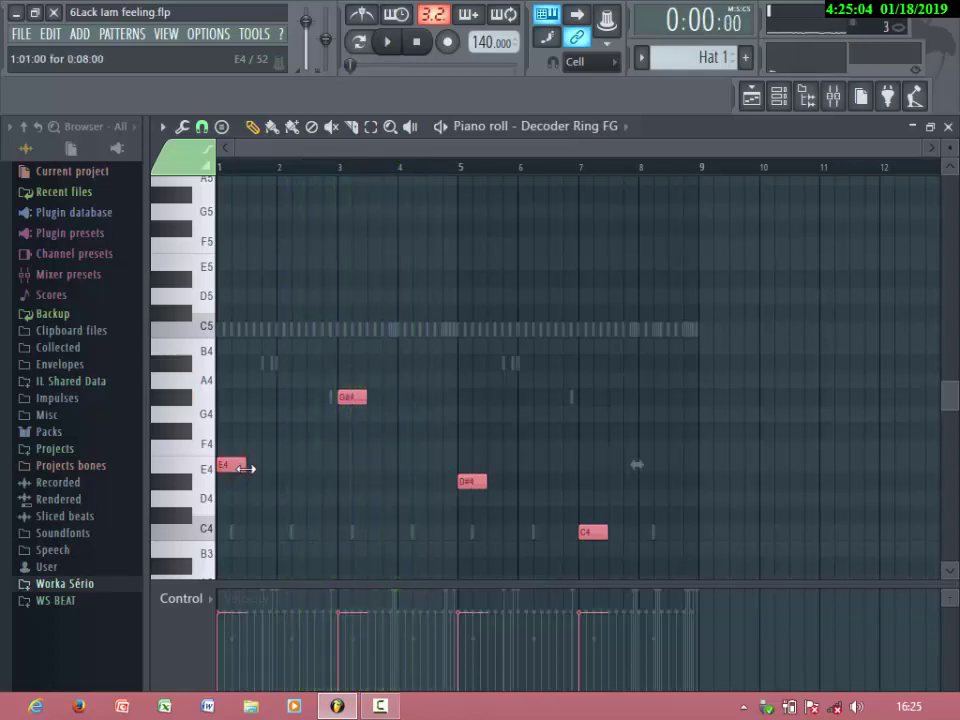
key("space")
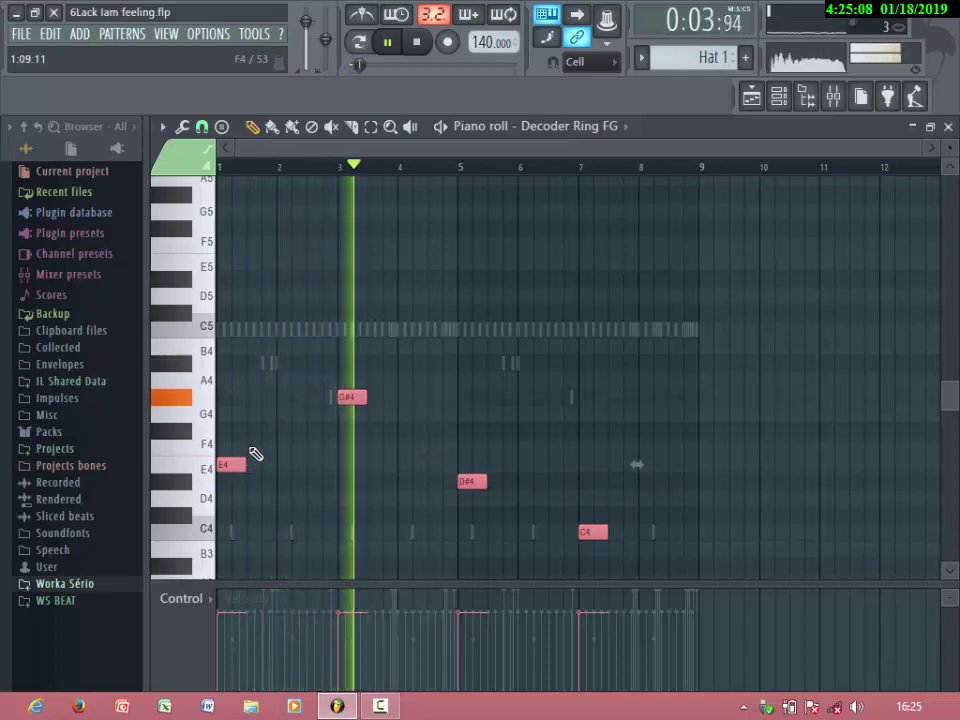
Load the Brass Vessel FG pad preset in the Decoder Ring FG channel's instrument and close its window
left_click(949, 126)
left_click(285, 476)
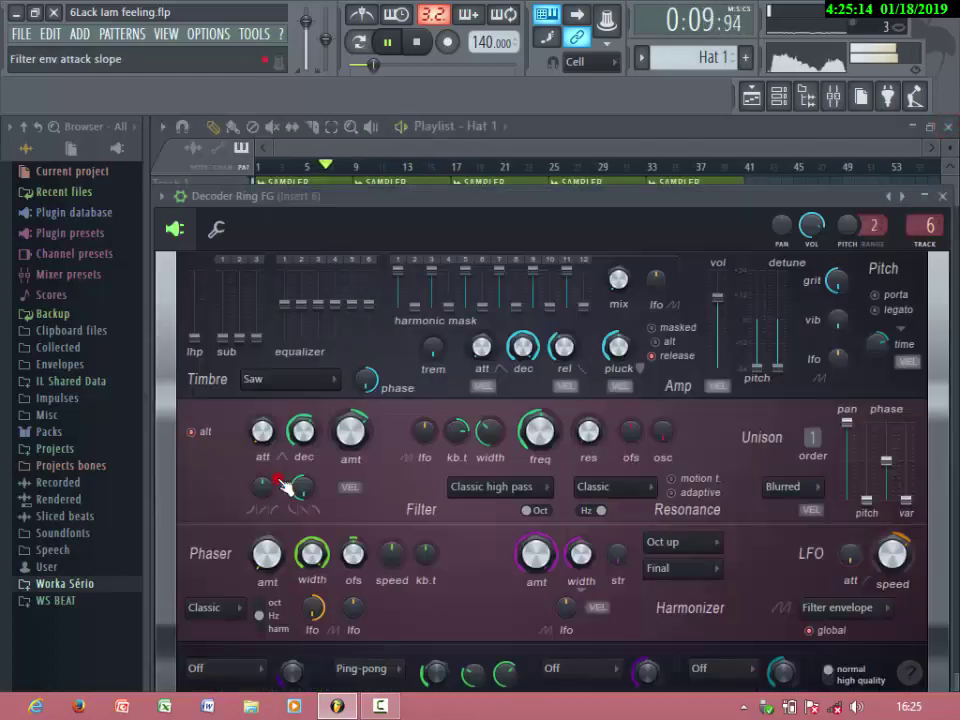
left_click(166, 197)
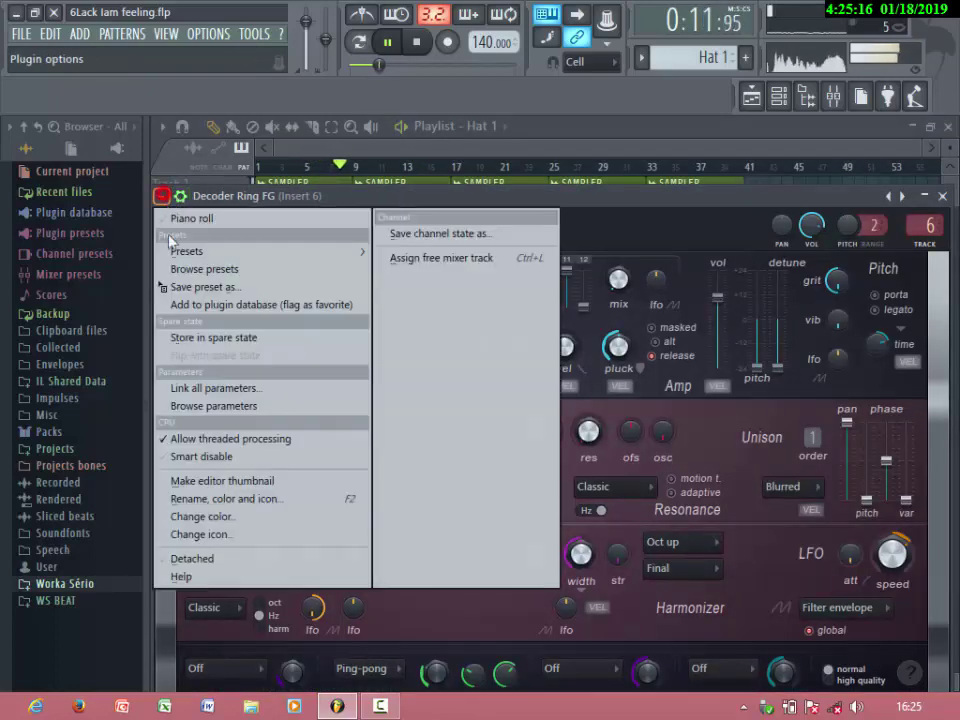
left_click(212, 252)
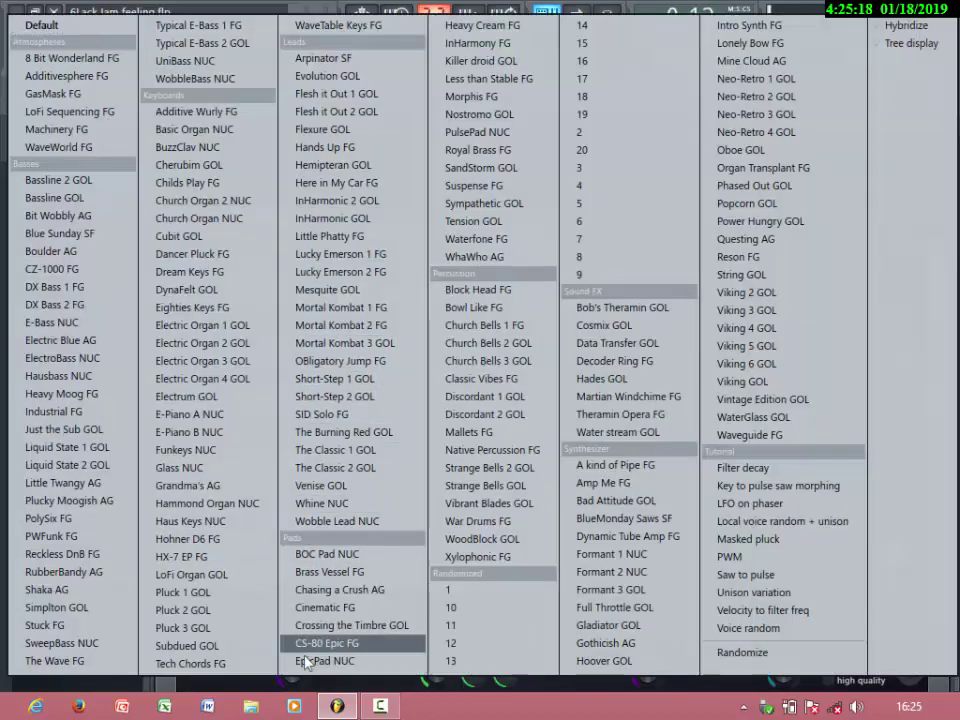
left_click(308, 576)
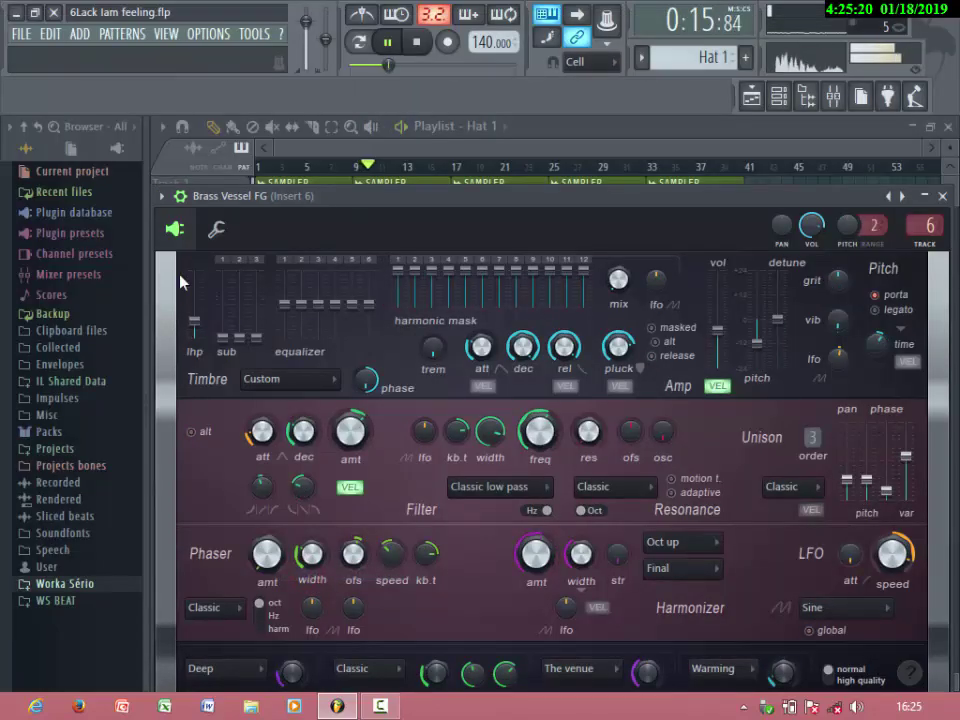
left_click(945, 199)
Reopen the Brass Vessel FG piano roll and listen to the four-note melody with the new sound
left_click(462, 474)
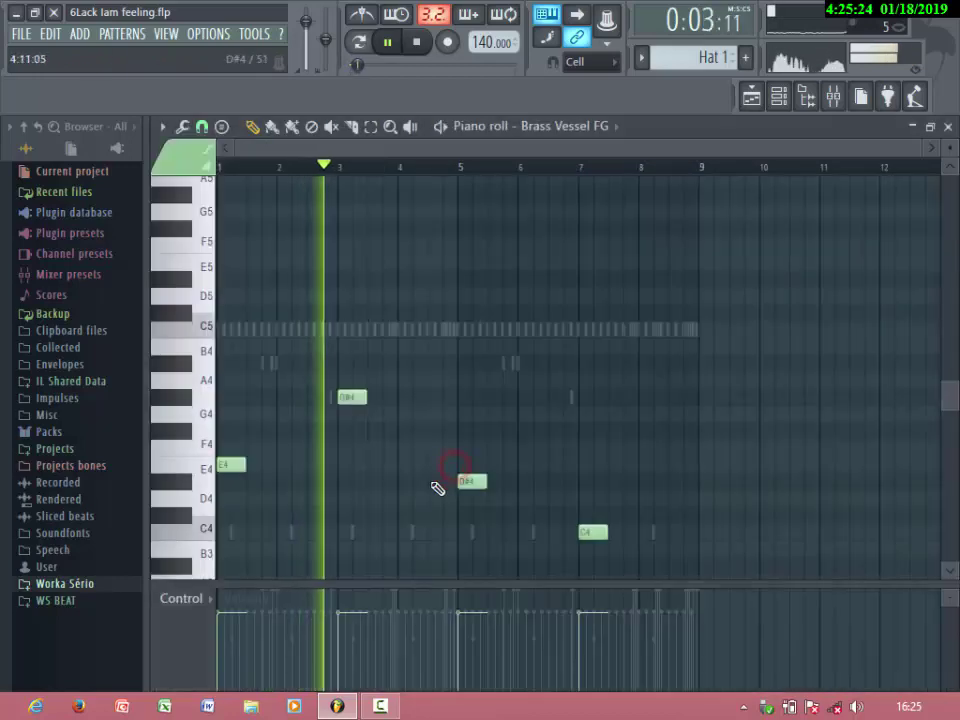
scroll(416, 498, "down", 2)
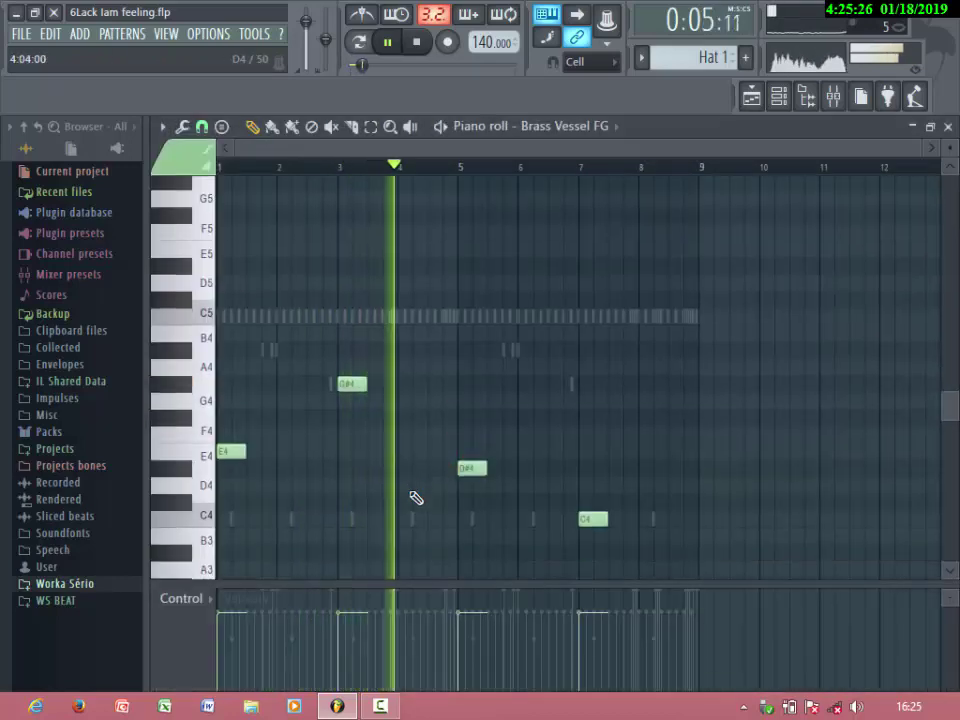
scroll(416, 498, "down", 1)
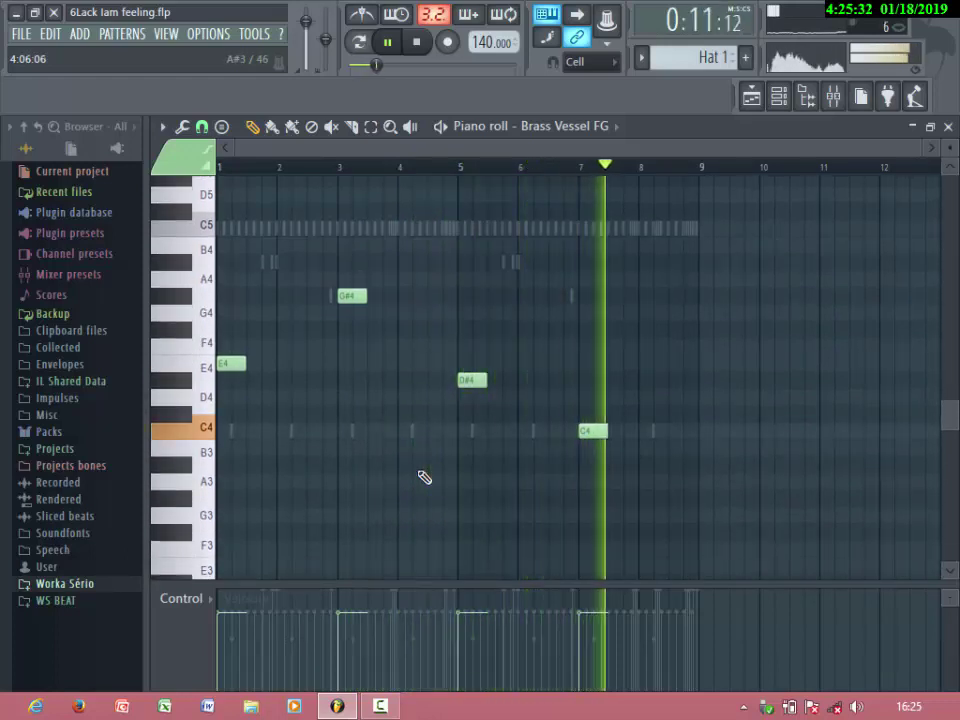
key("space")
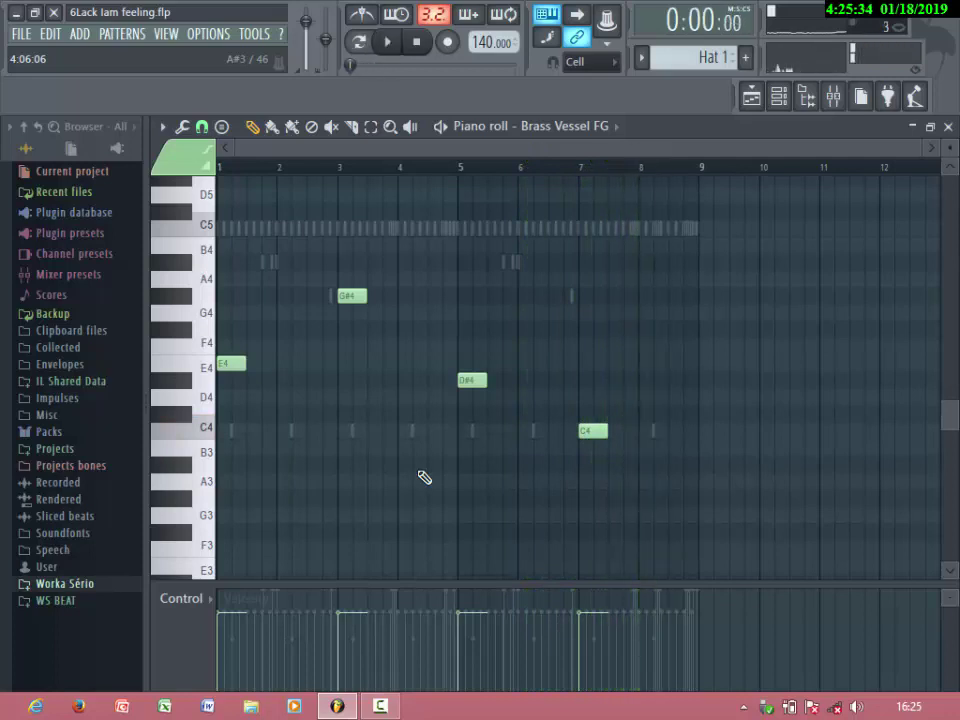
key("space")
key("space")
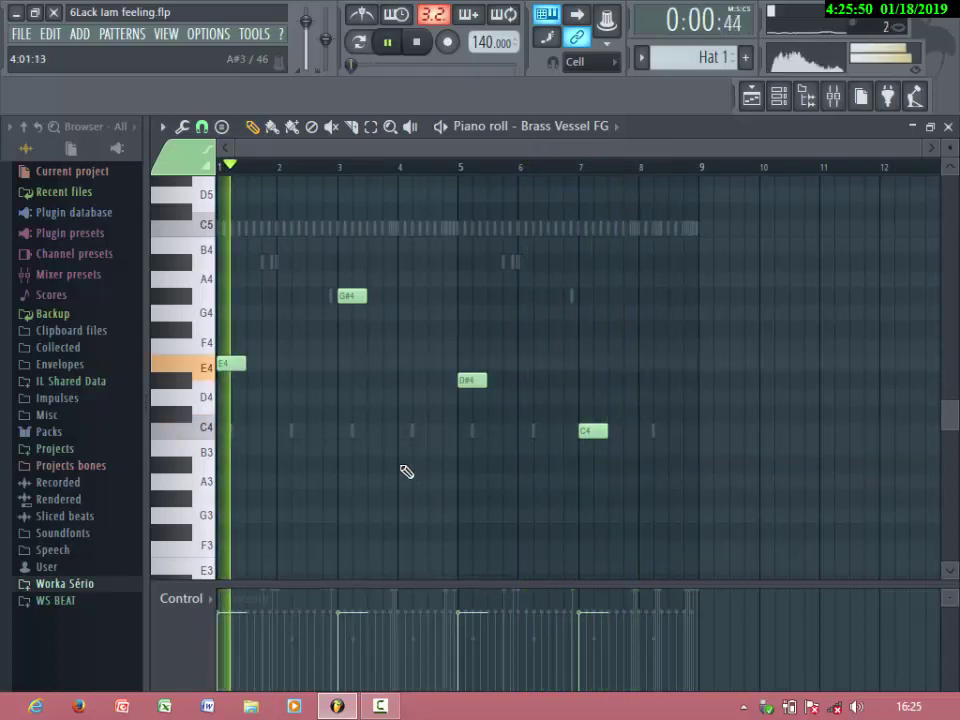
Try the bar 3 note at A#4 during playback
left_click_drag(712, 502, 239, 304)
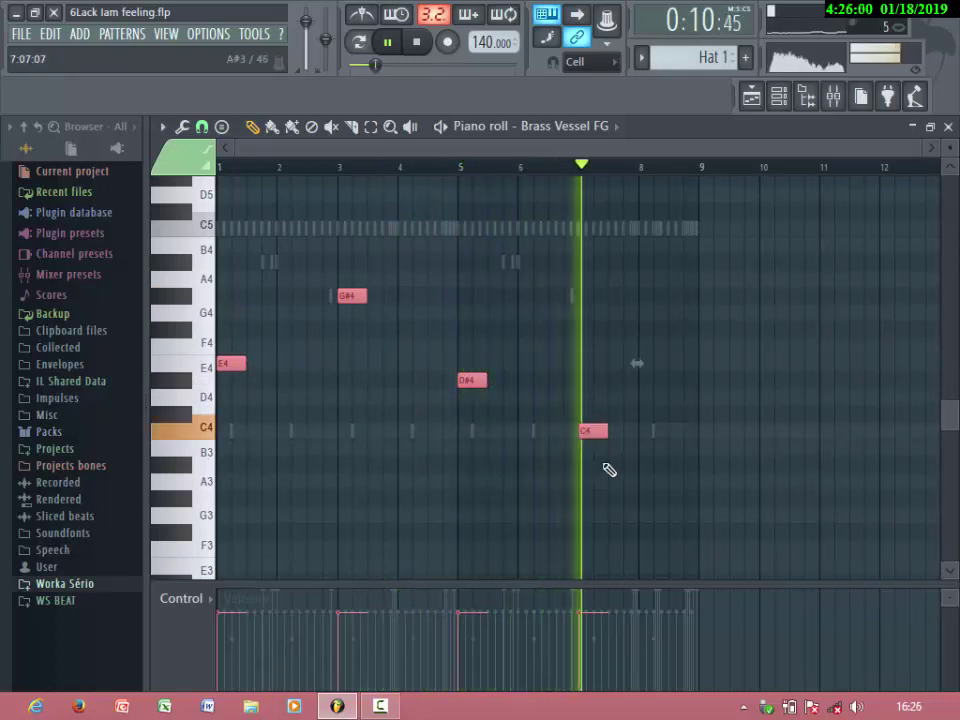
left_click(546, 457)
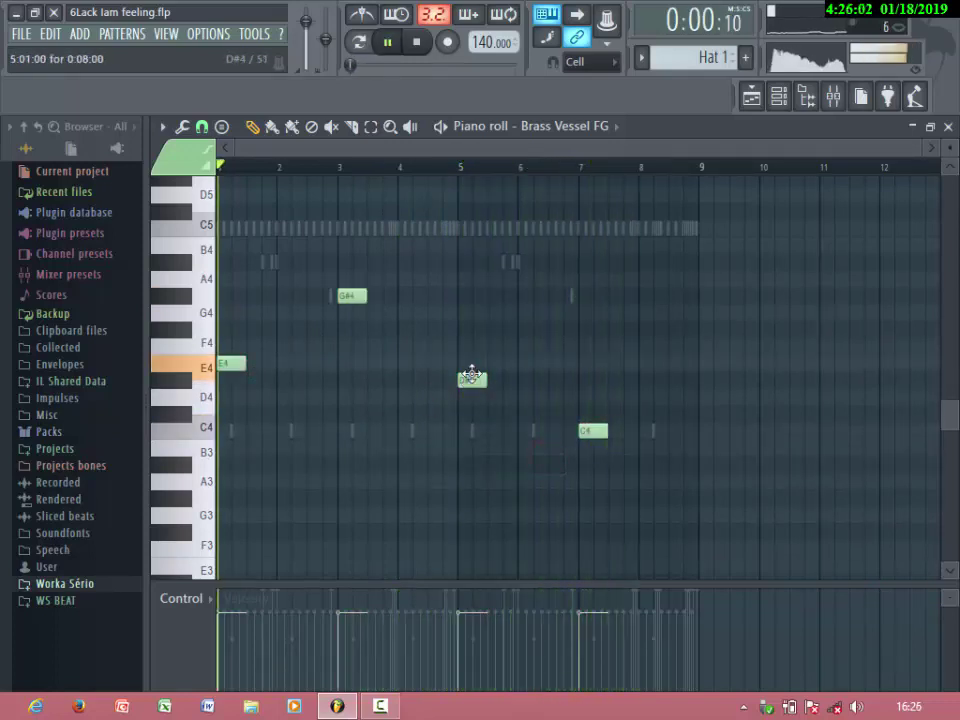
left_click_drag(352, 297, 352, 265)
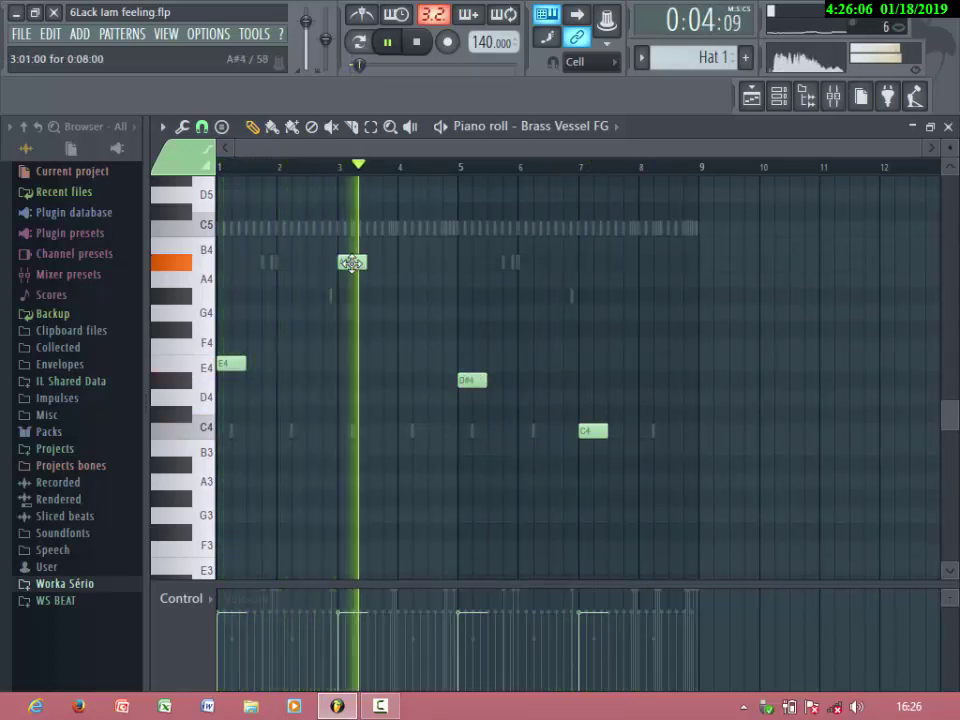
key("space")
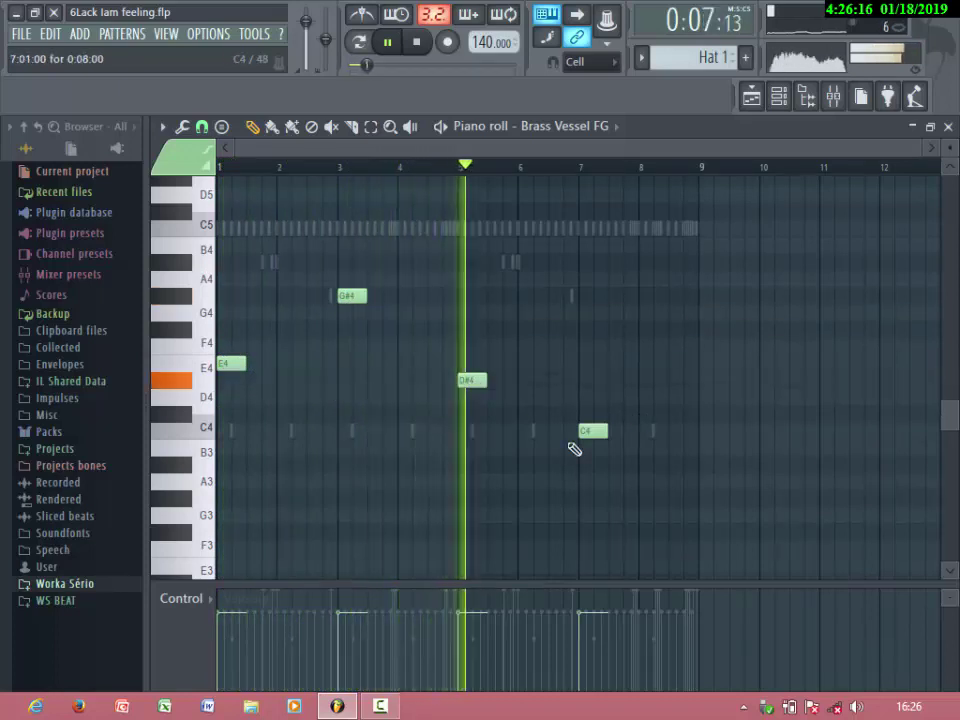
Try the bar 5 note at D4 and play the melody
key("space")
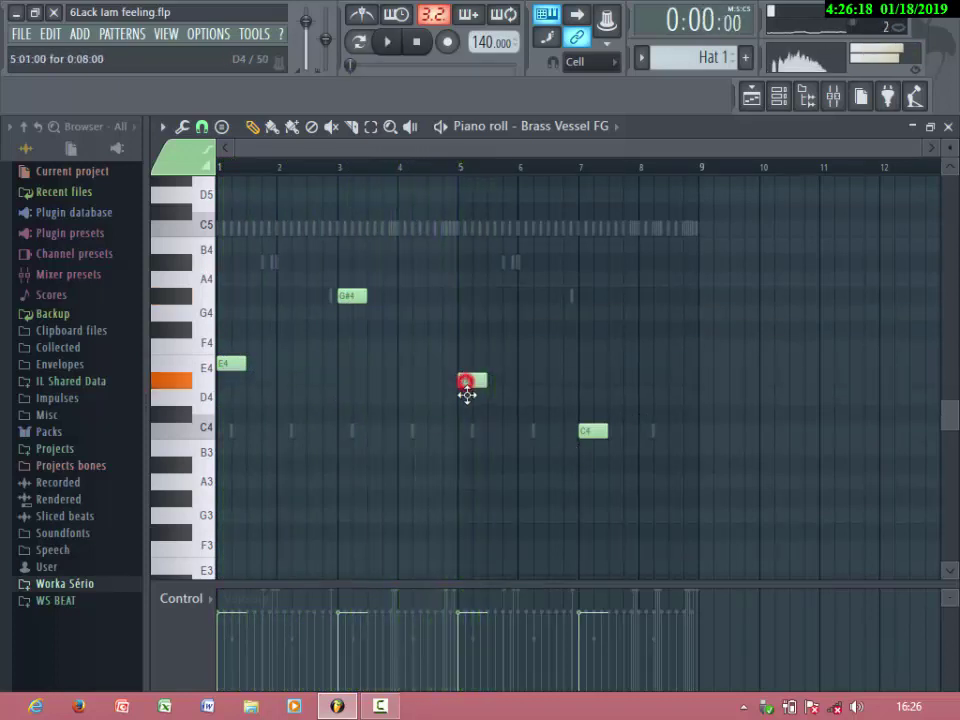
key("space")
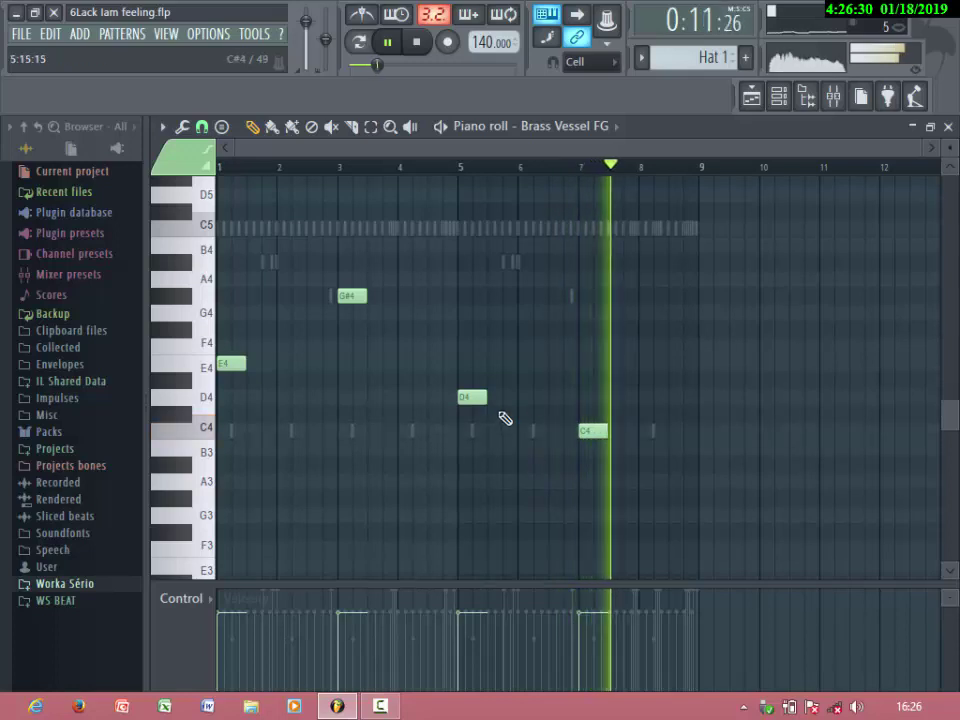
key("space")
Raise the bar 5 note to F#4 and the bar 7 note to D#4, playing the melody between changes
key("space")
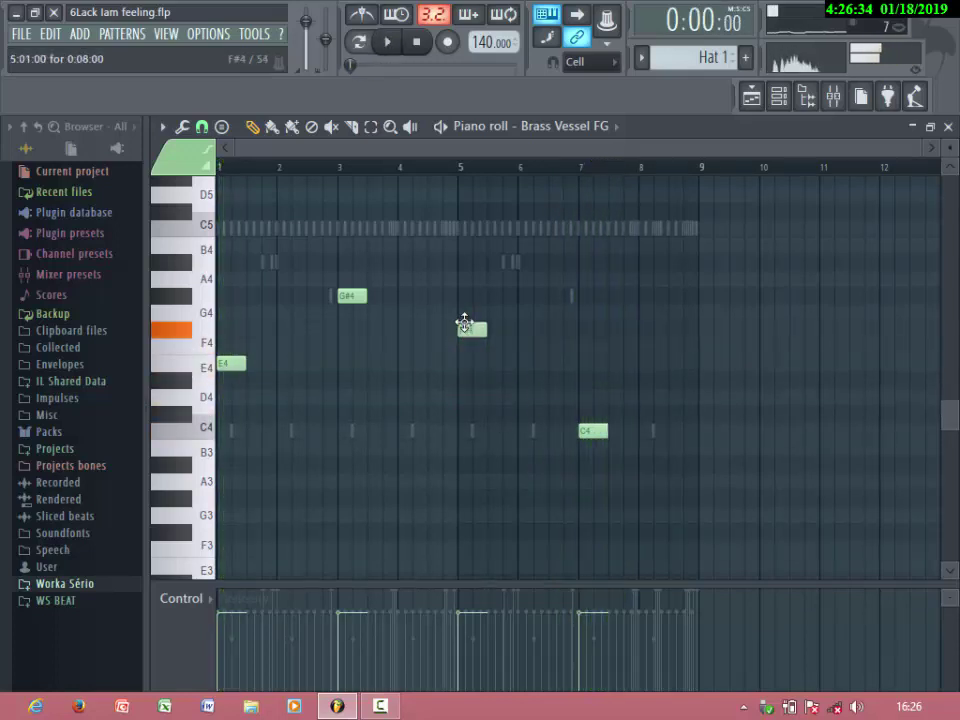
key("space")
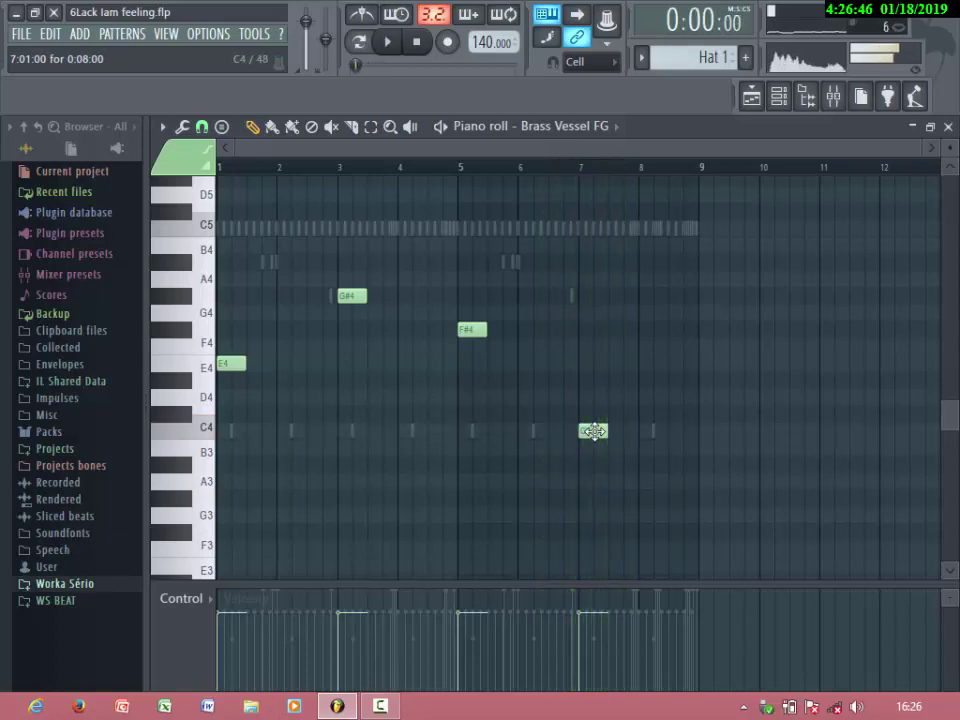
left_click_drag(594, 431, 592, 381)
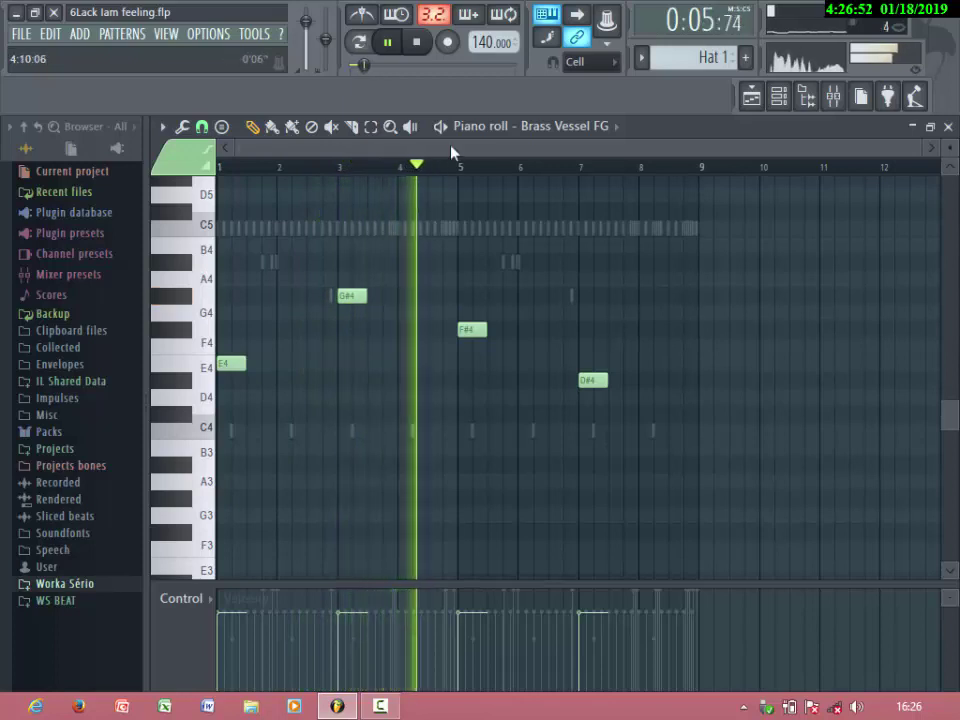
left_click_drag(685, 487, 389, 400)
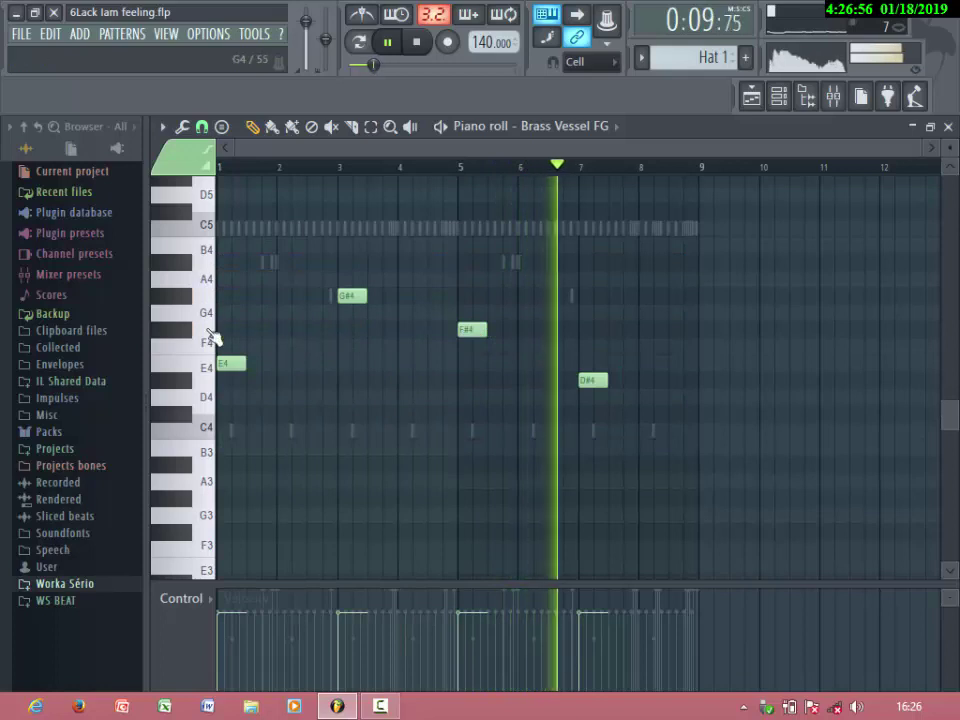
Try the bar 5 note at F4 and at E4, replaying the melody from bar 3
key("space")
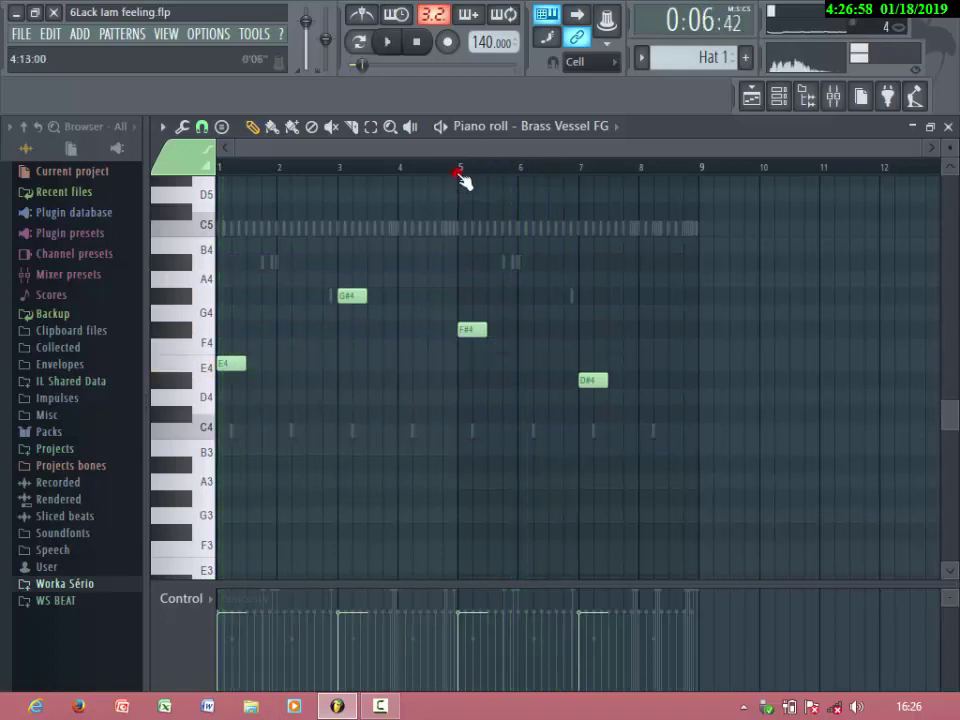
key("space")
key("space")
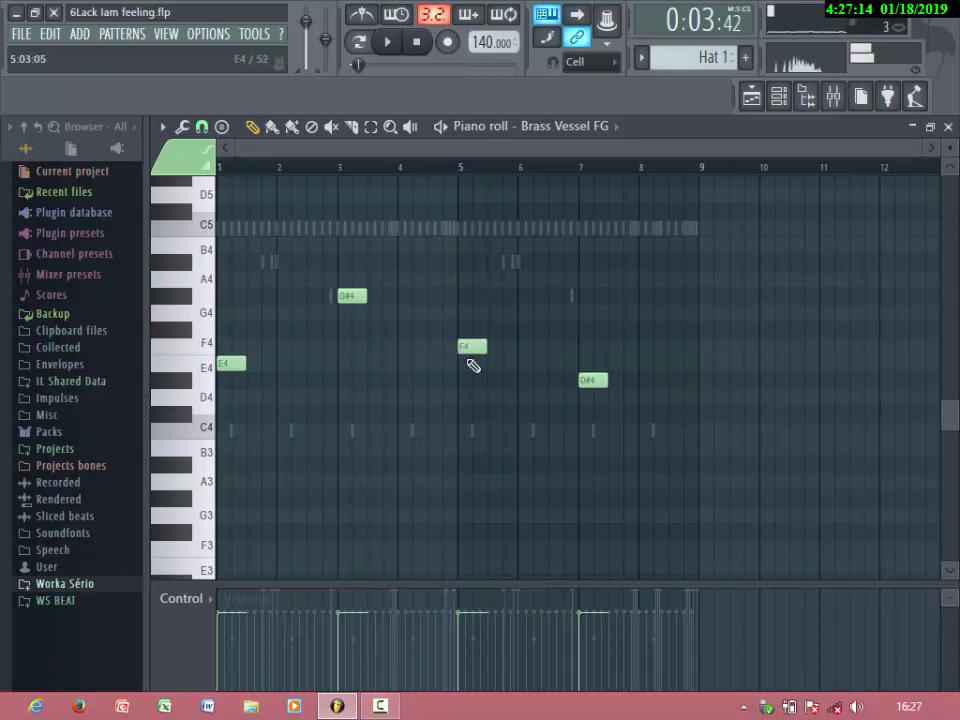
key("space")
left_click(468, 364)
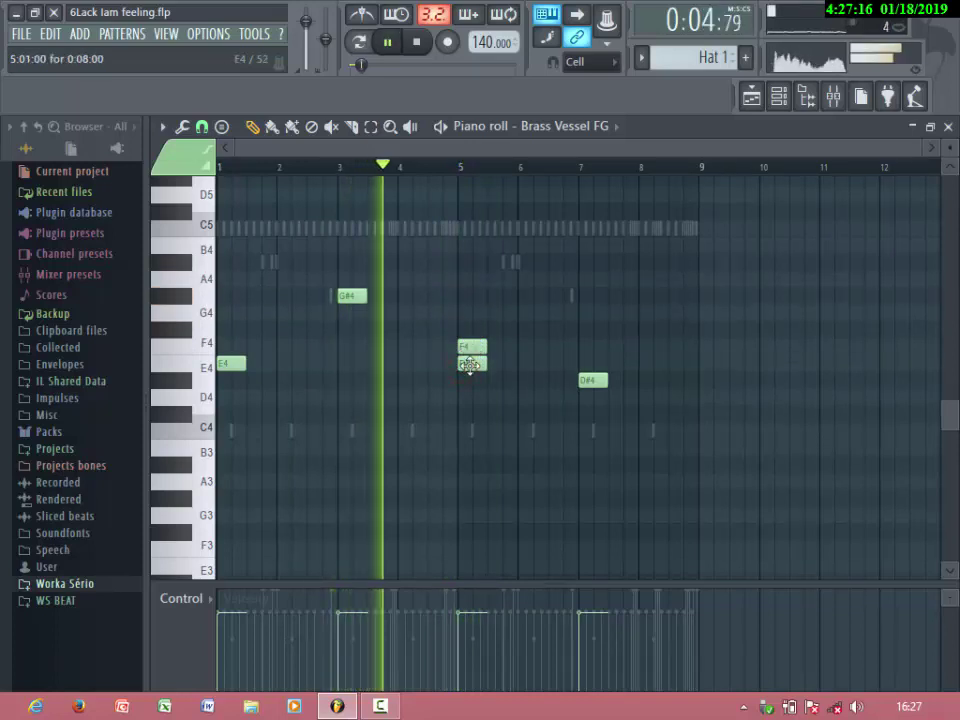
right_click(472, 346)
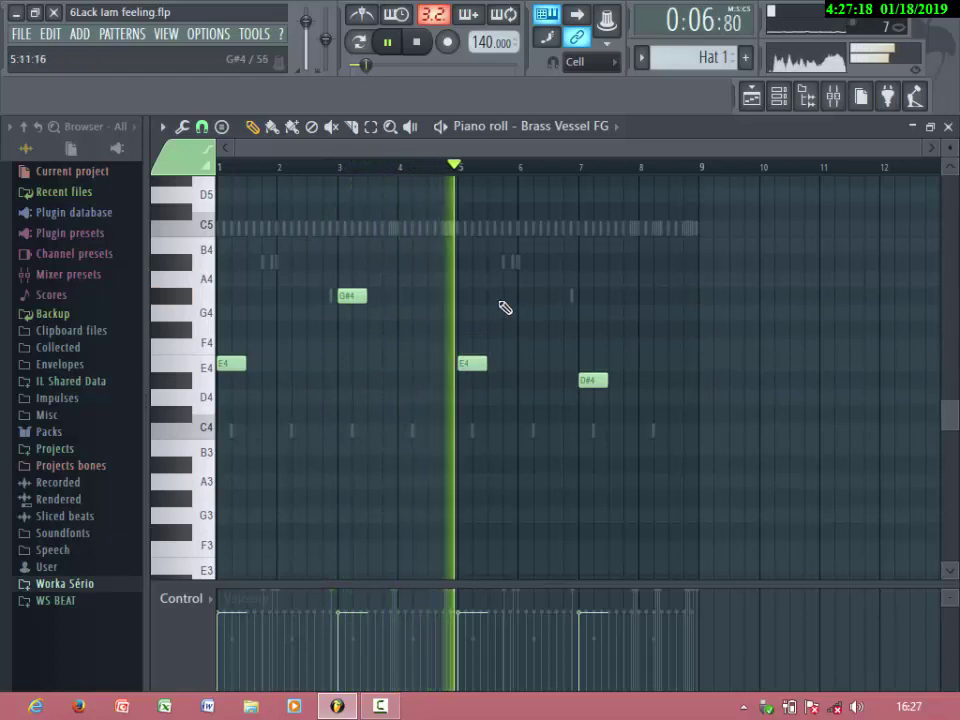
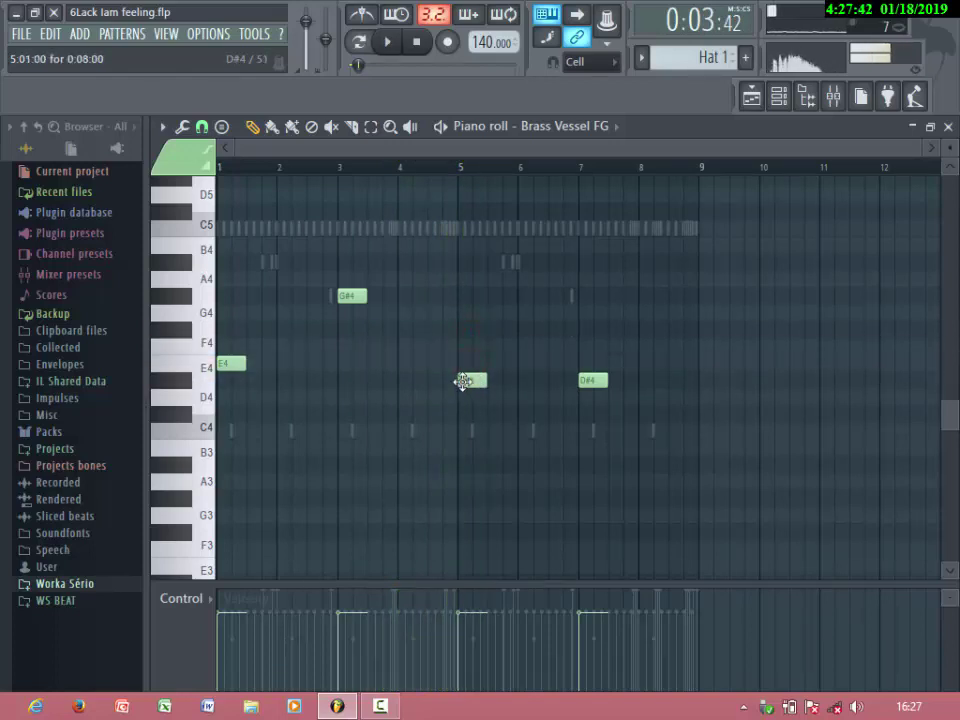
Replay the melody from bar 3, and move the bar 5 note up to F#4 and earlier to 4:13:00
key("space")
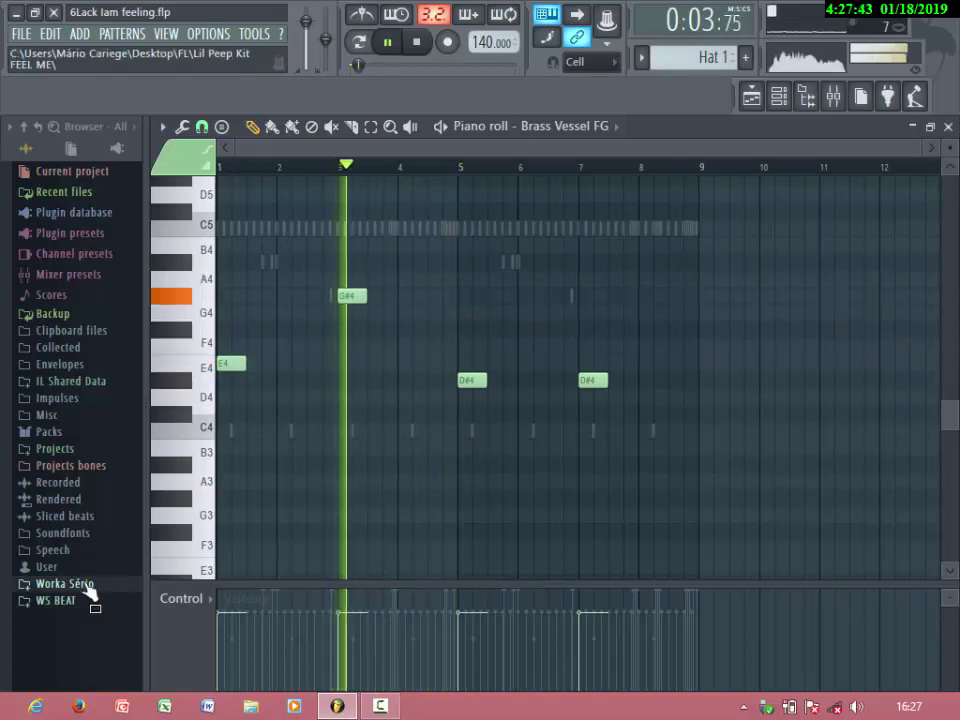
key("space")
left_click(468, 380)
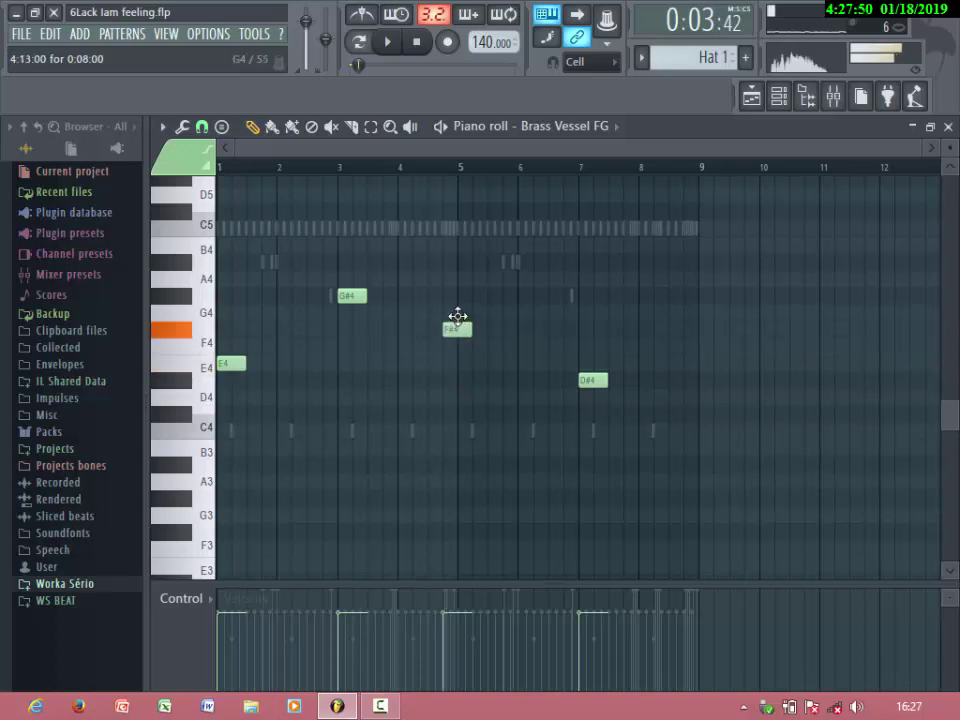
Move the F#4 note back to 5:01:00, trying it at G4 on the way, and replay the melody
key("space")
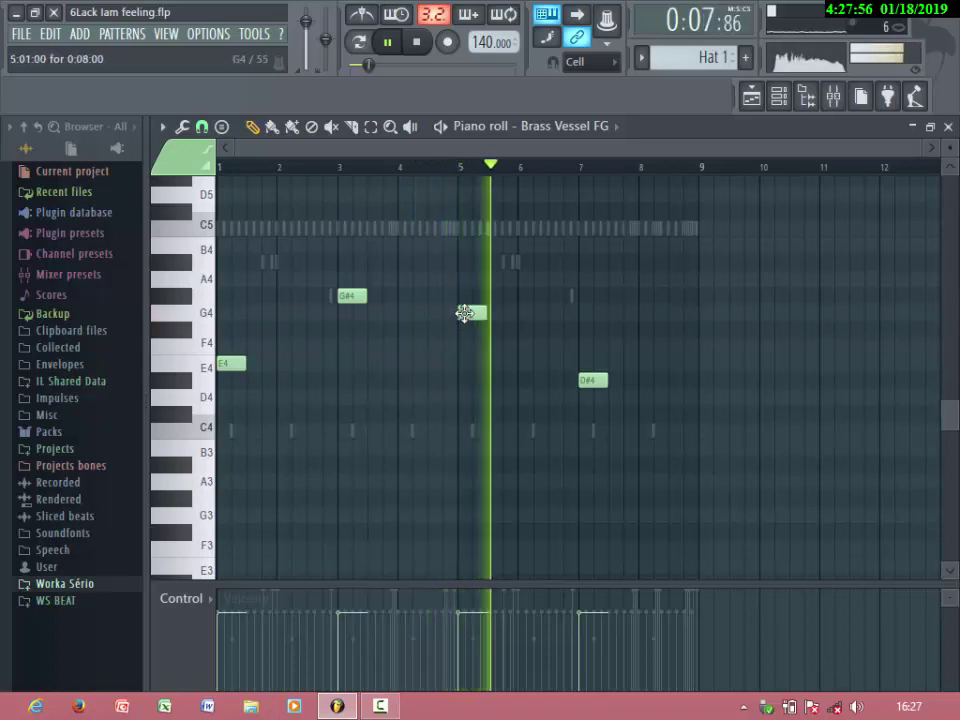
left_click_drag(461, 313, 463, 332)
key("space")
key("space")
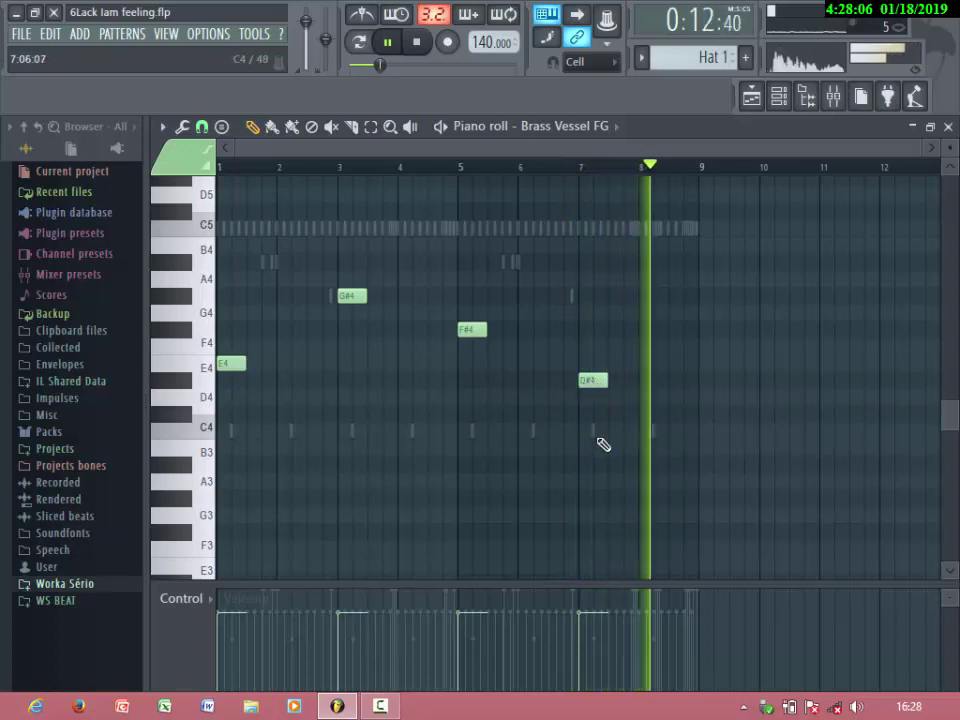
Try all four notes at one bar and at two bars long while the melody plays
left_click_drag(602, 446, 150, 280)
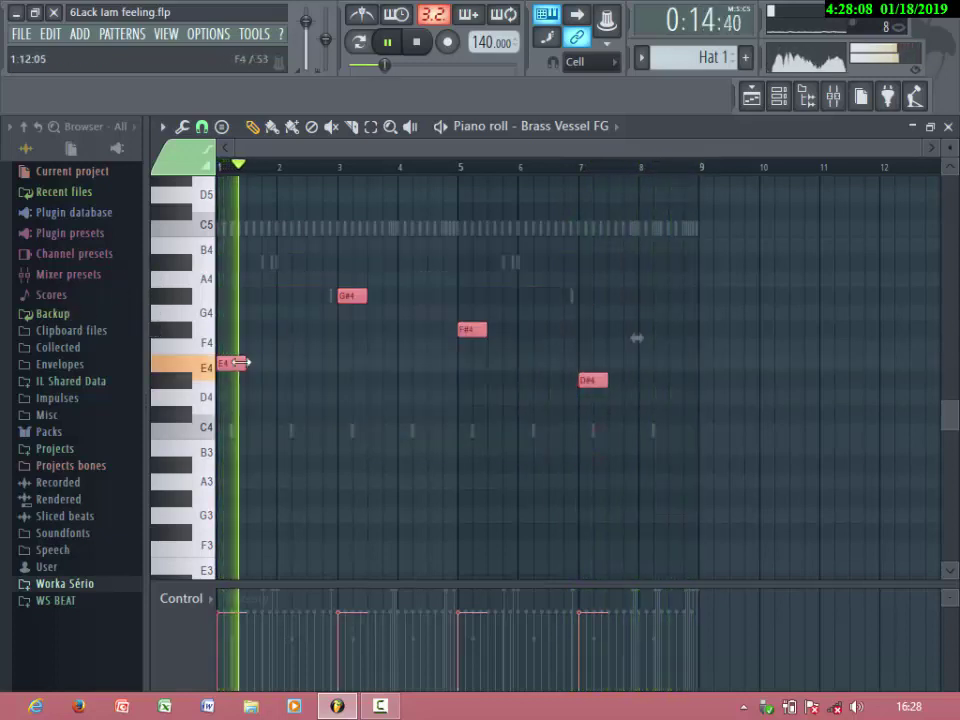
key("space")
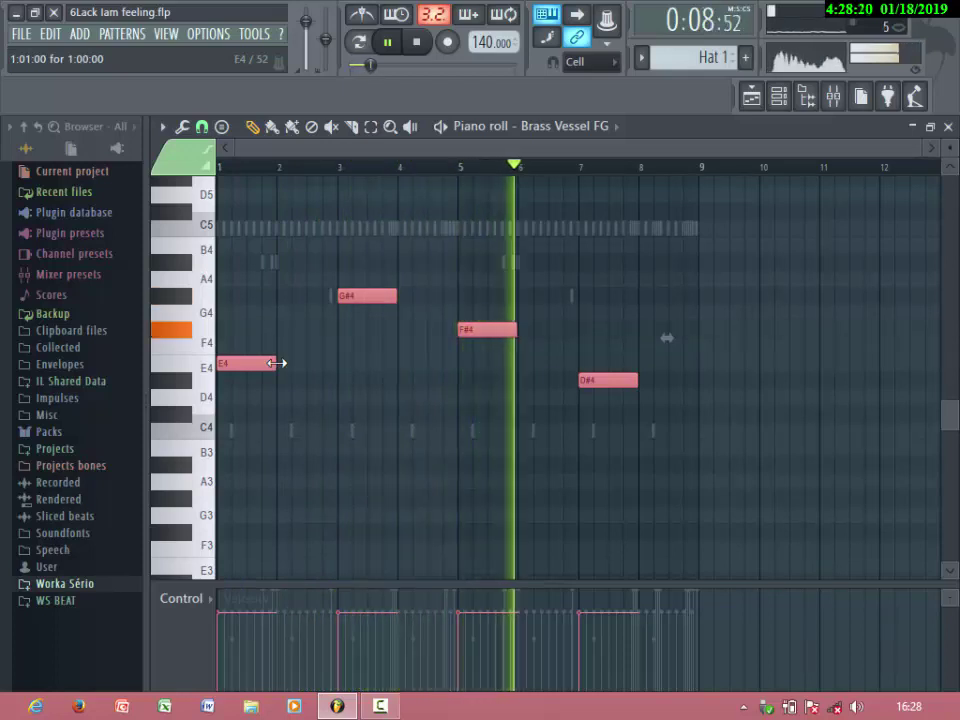
left_click_drag(279, 363, 330, 367)
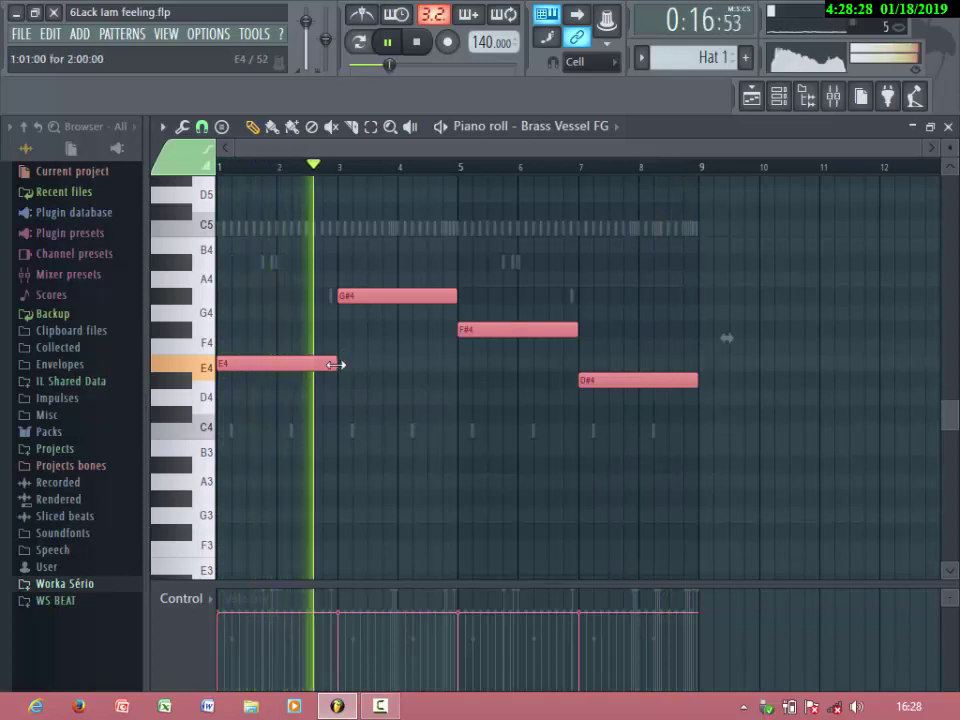
left_click_drag(336, 365, 332, 363)
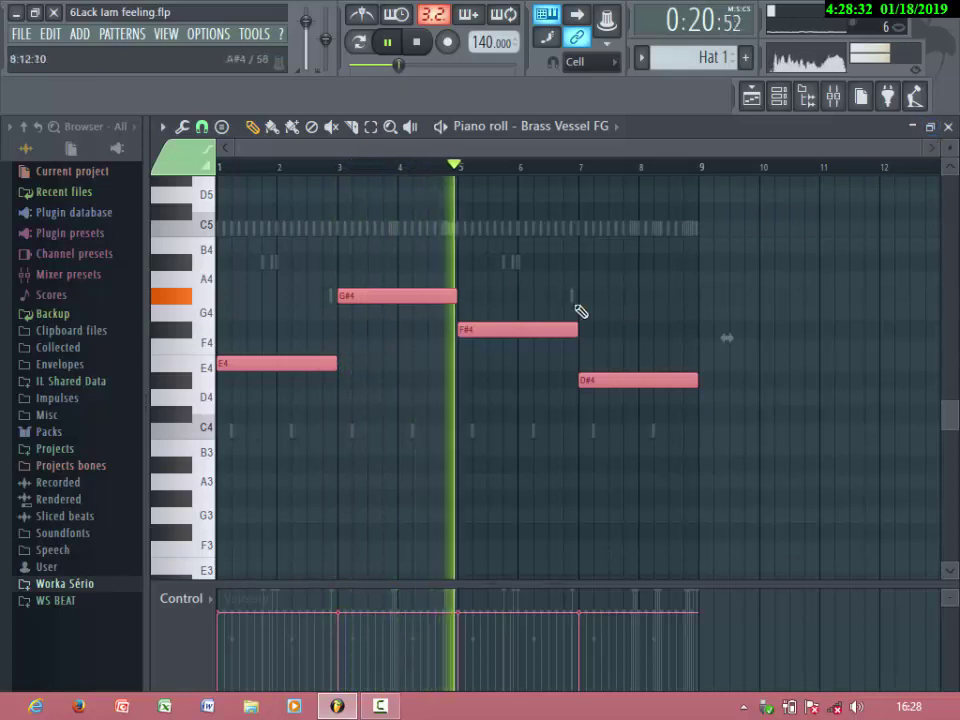
left_click_drag(334, 375, 317, 378)
right_click(320, 378)
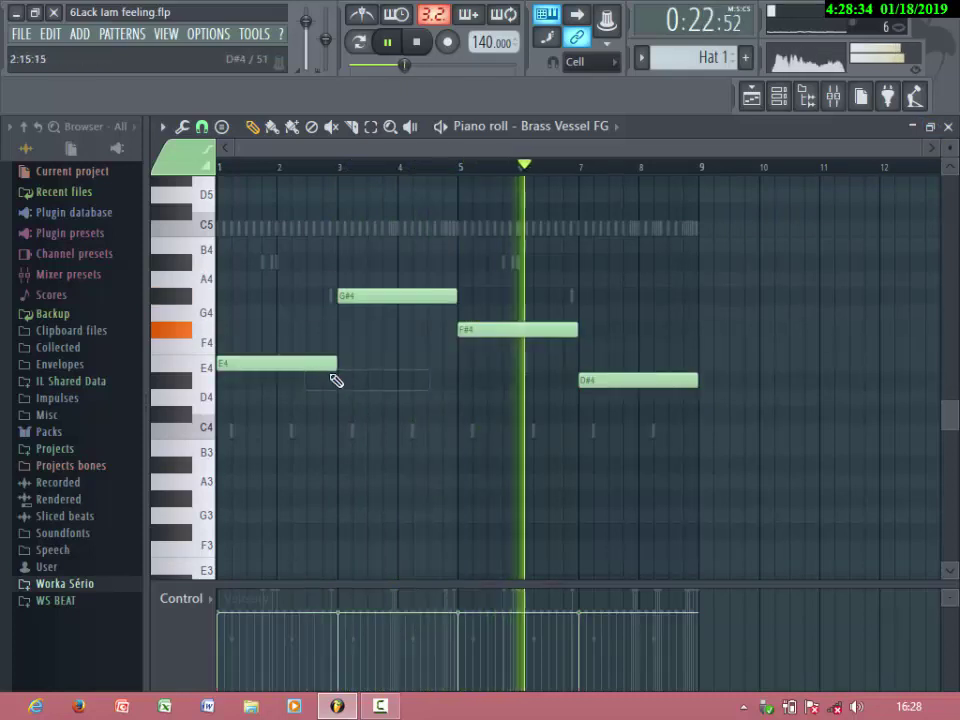
Shorten all four notes to one bar each, and try the bar 7 note at D4 before returning it to D#4
left_click_drag(668, 422, 225, 278)
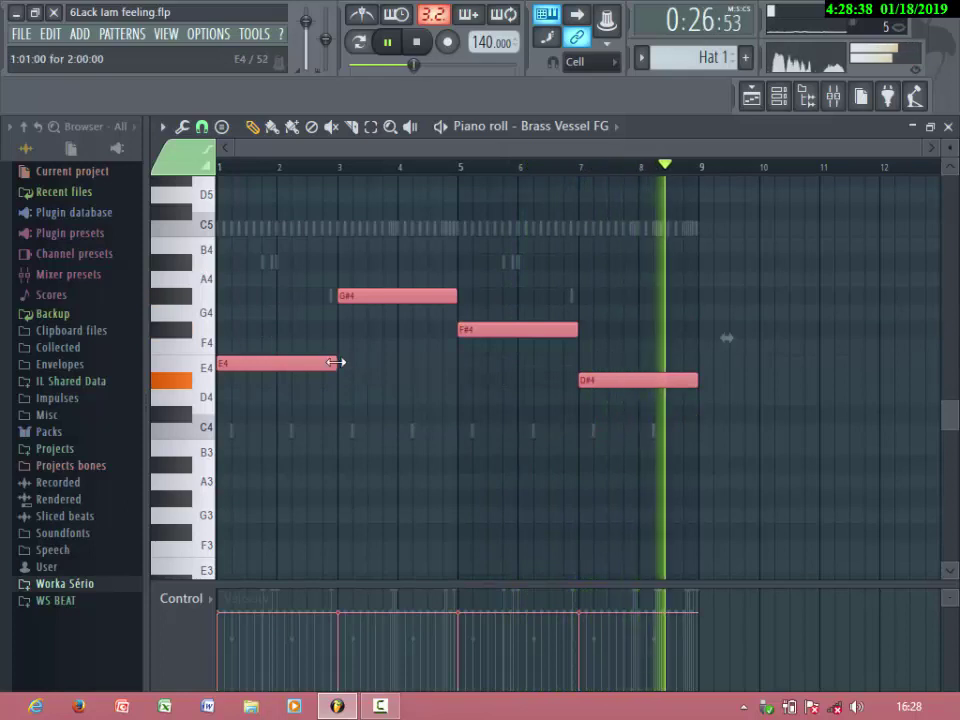
left_click_drag(334, 362, 311, 363)
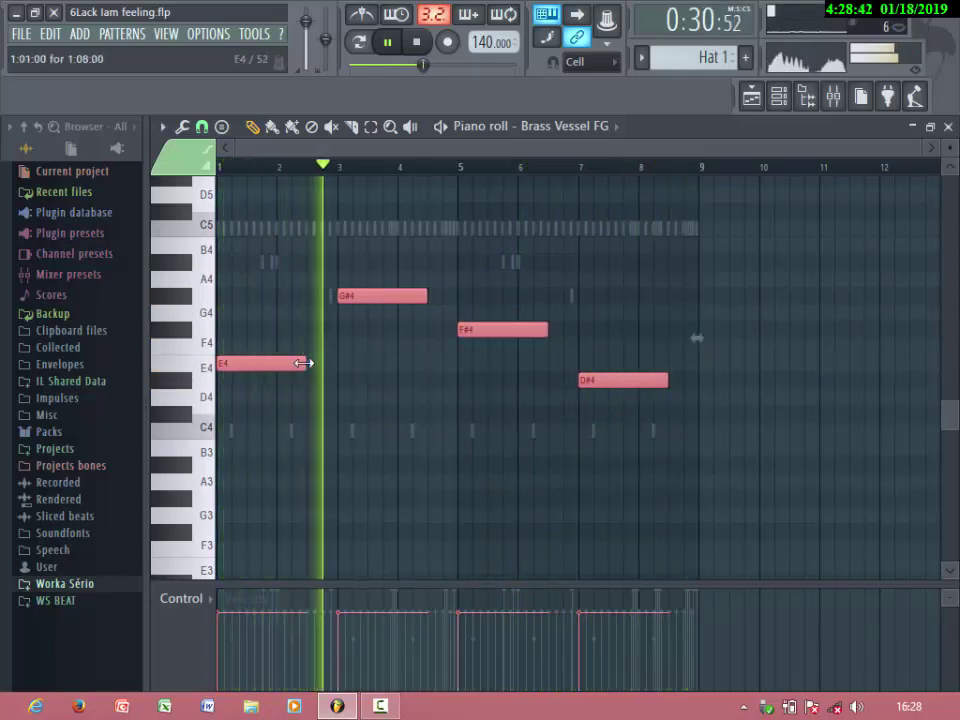
left_click_drag(302, 362, 282, 364)
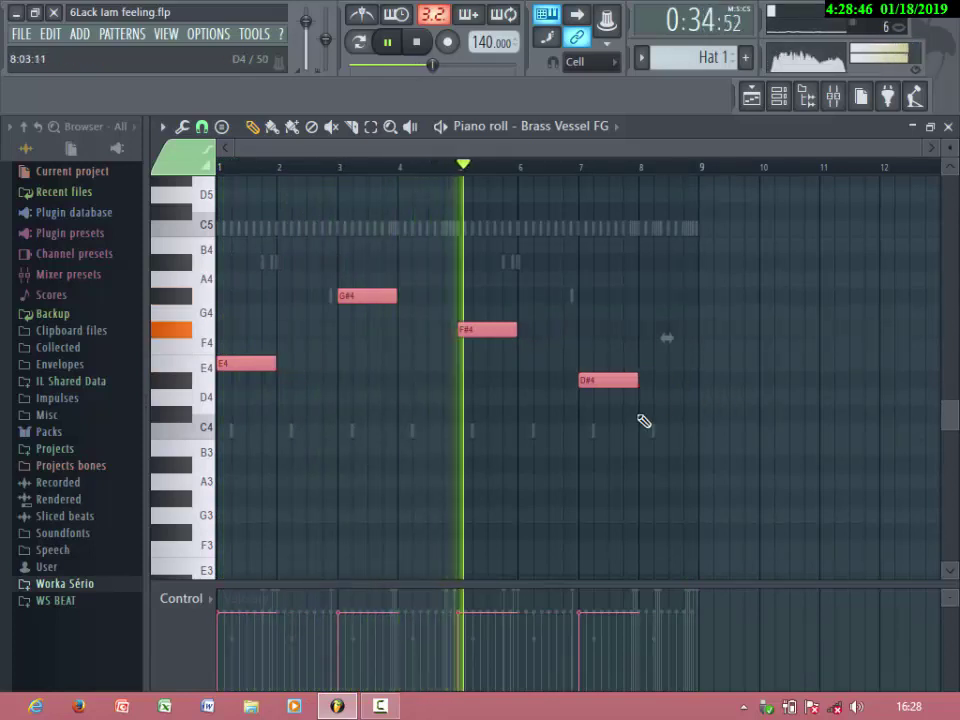
mouse_move(606, 413)
left_mouse_down()
mouse_move(592, 380)
mouse_move(594, 397)
left_mouse_up()
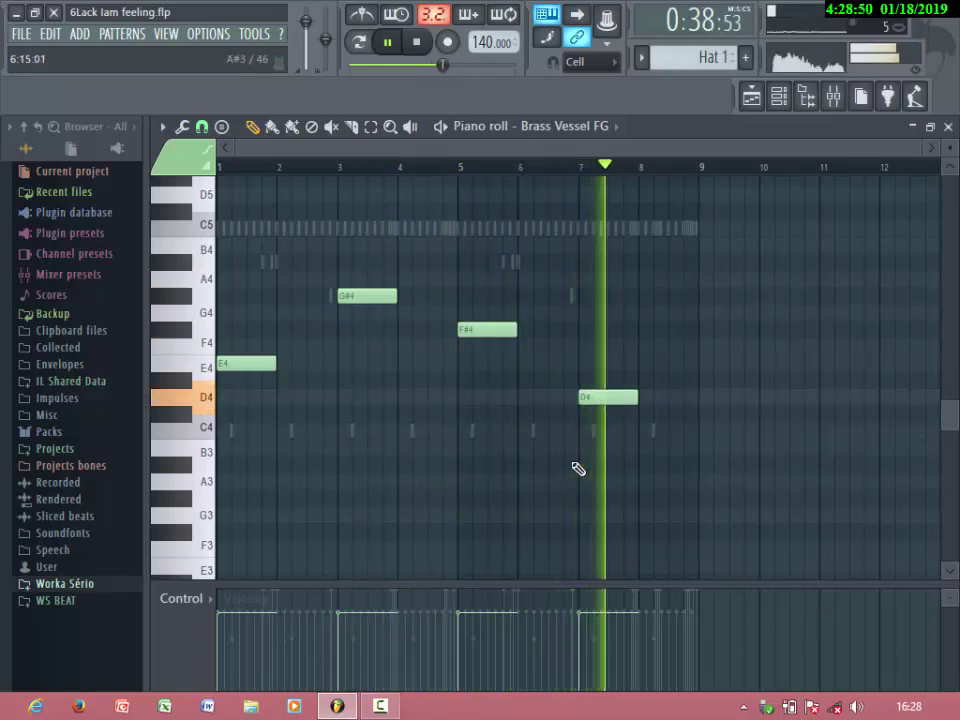
left_click_drag(588, 397, 583, 379)
Close the piano roll, and copy and cut the Brass Vessel FG notes from the Hat 1 pattern
left_click(947, 128)
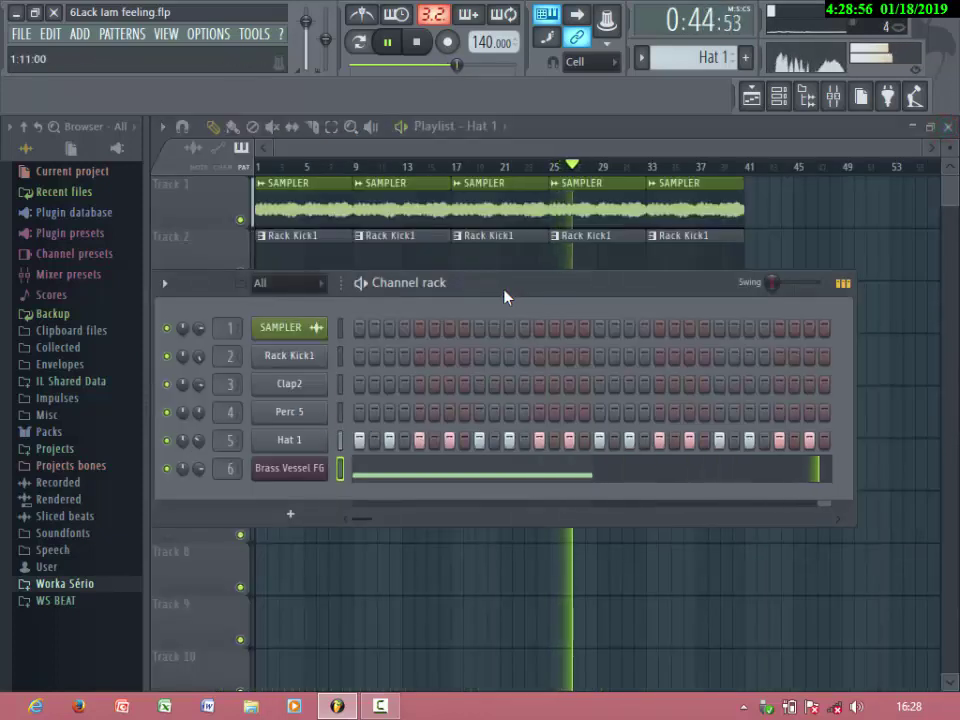
right_click(309, 477)
left_click(511, 488)
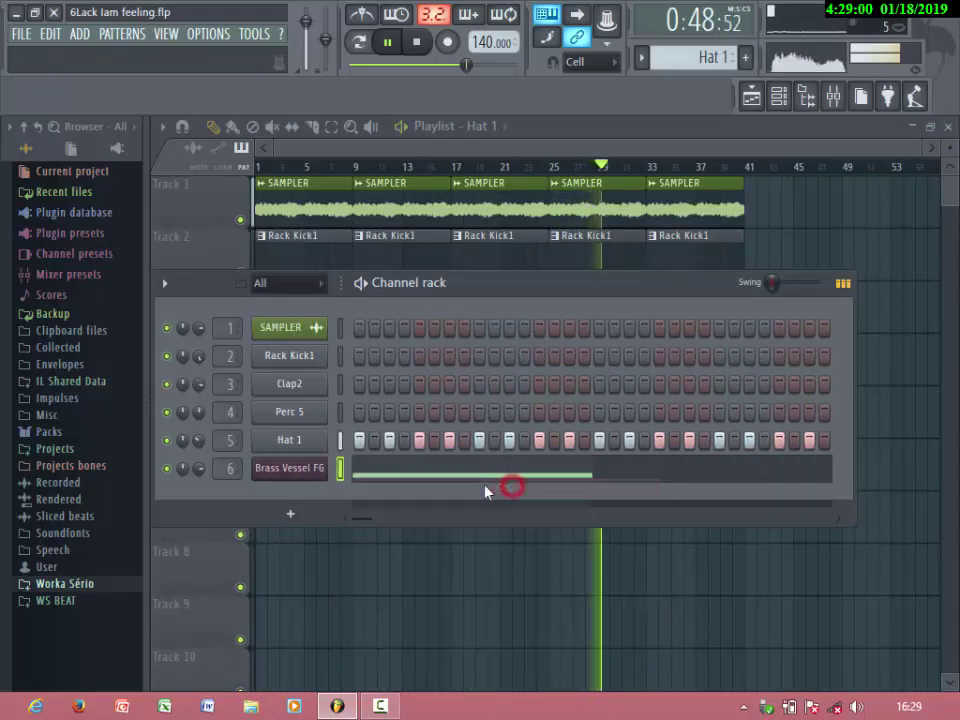
right_click(309, 477)
left_click(508, 467)
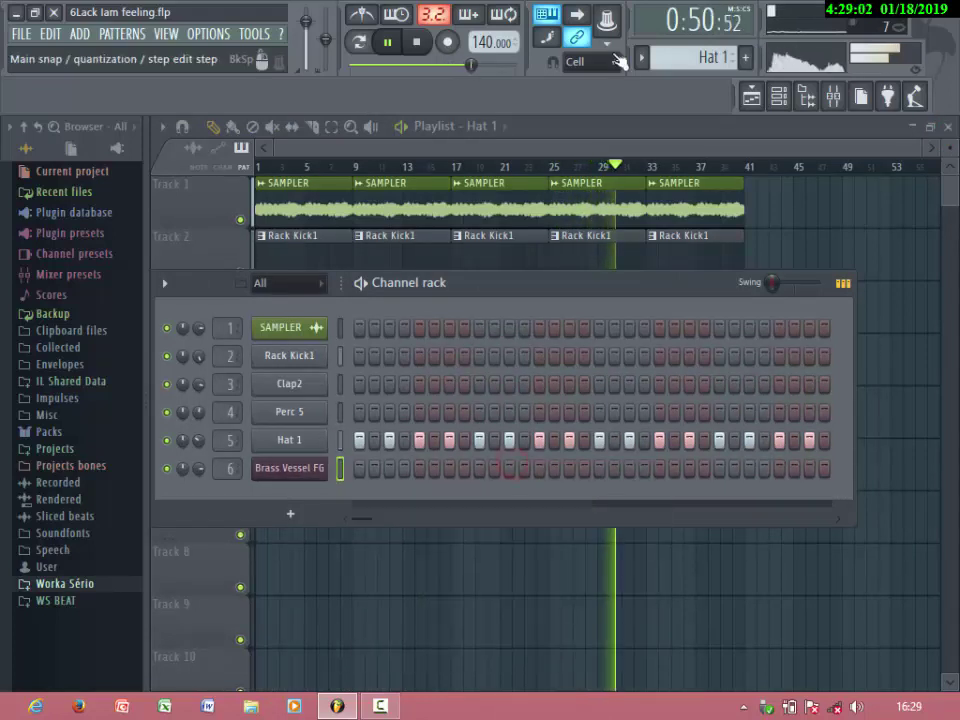
Paste the notes into the Brass Vessel FG channel of Pattern 5, and place Pattern 5 clips along Track 6 through bar 40
scroll(669, 68, "down", 2)
right_click(300, 476)
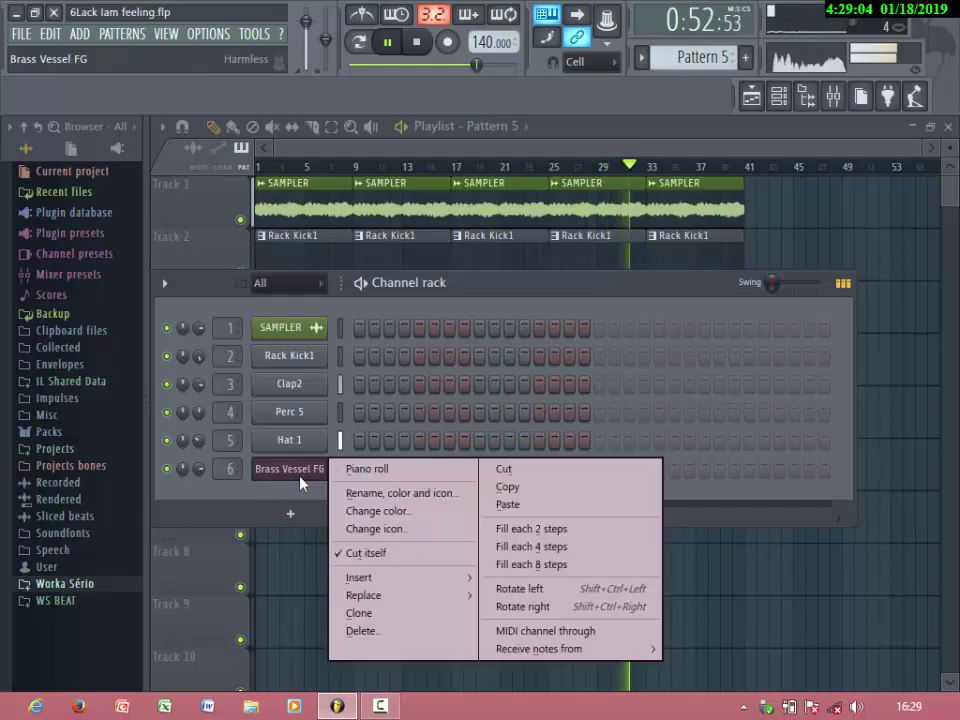
left_click(505, 505)
left_click(180, 555)
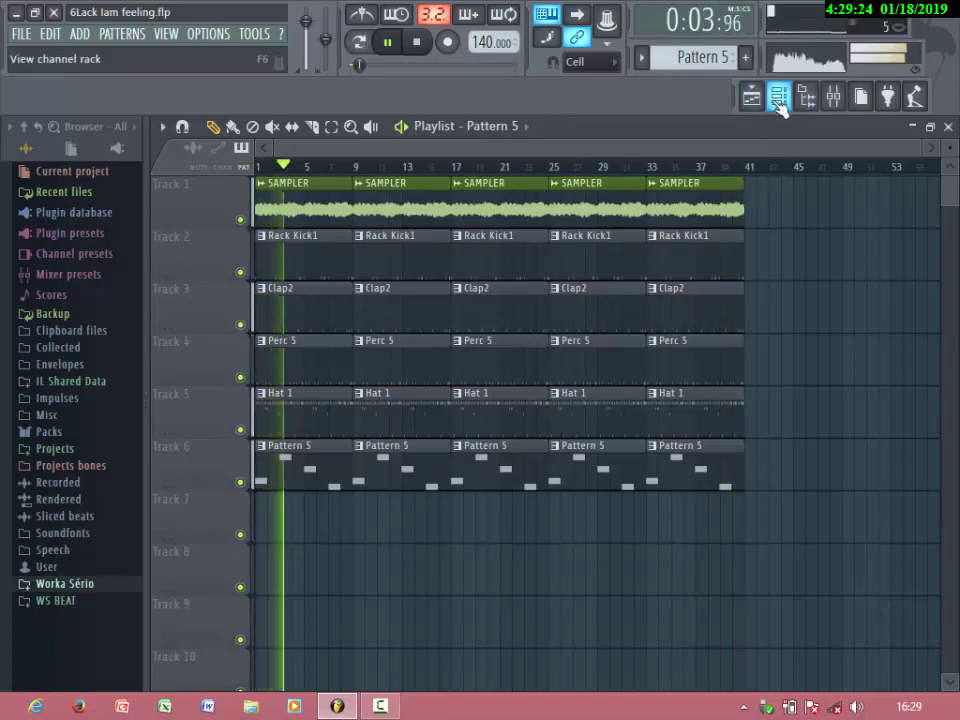
Open the Brass Vessel FG notes of Pattern 5, select all four, and try the melody transposed down to start on C4
double_click(303, 483)
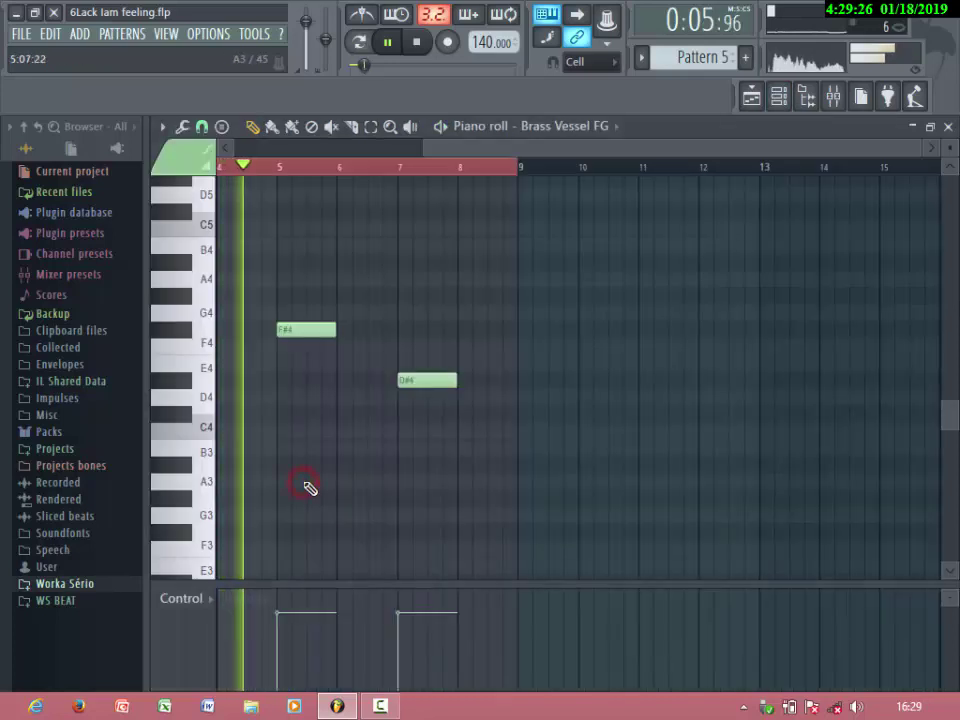
left_click_drag(440, 148, 385, 148)
left_click_drag(845, 502, 17, 271)
key("space")
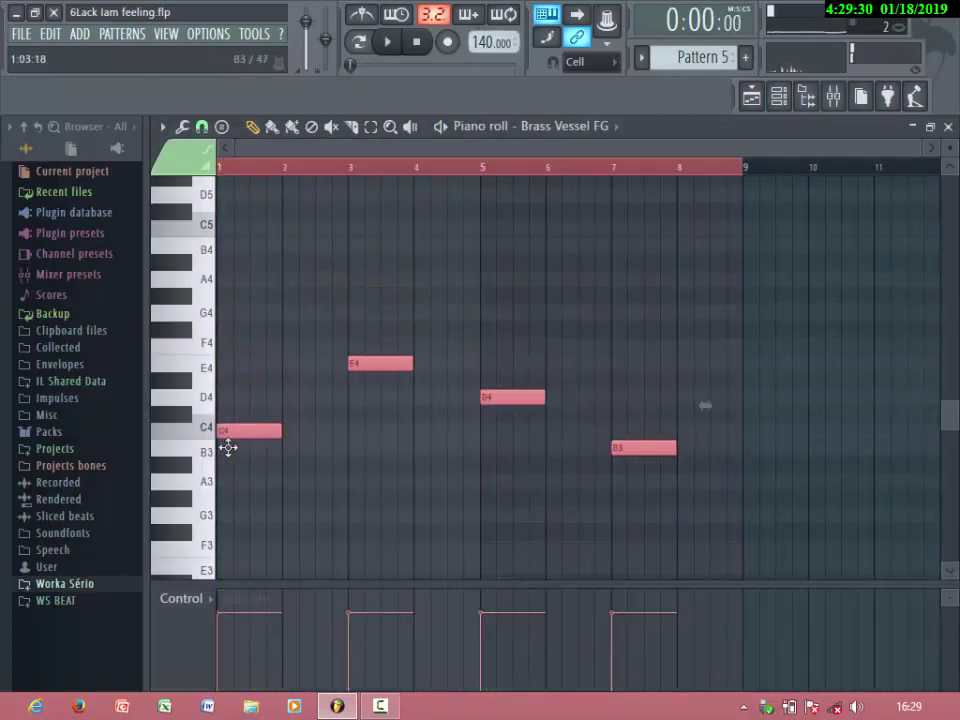
key("space")
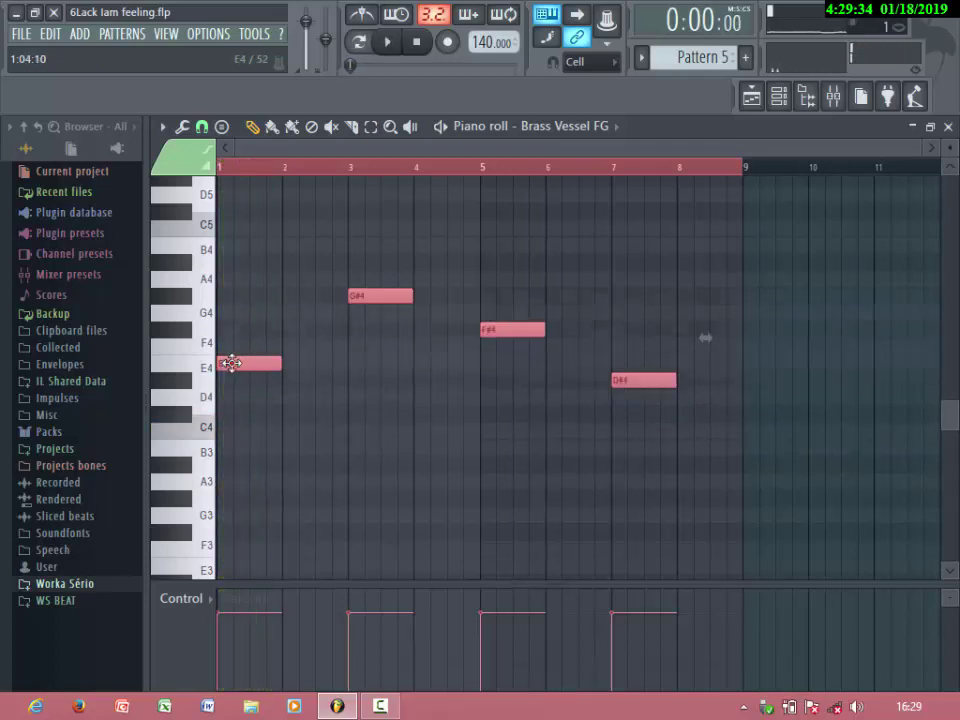
key("space")
Transpose the four selected notes up so the melody starts on C5 while it plays
left_click_drag(231, 362, 208, 222)
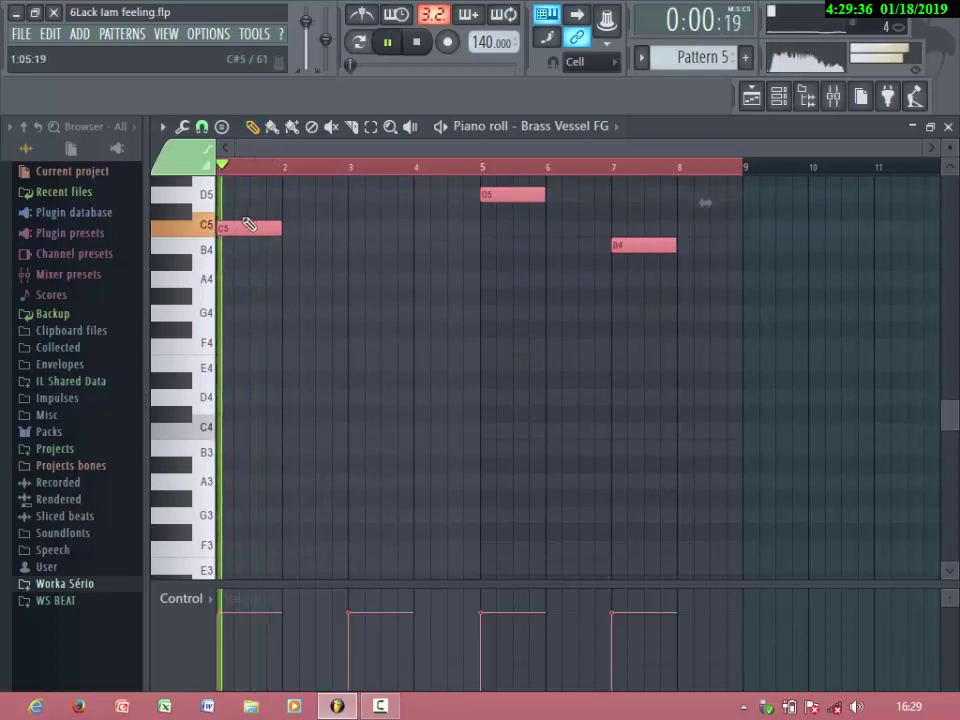
scroll(264, 266, "up", 4)
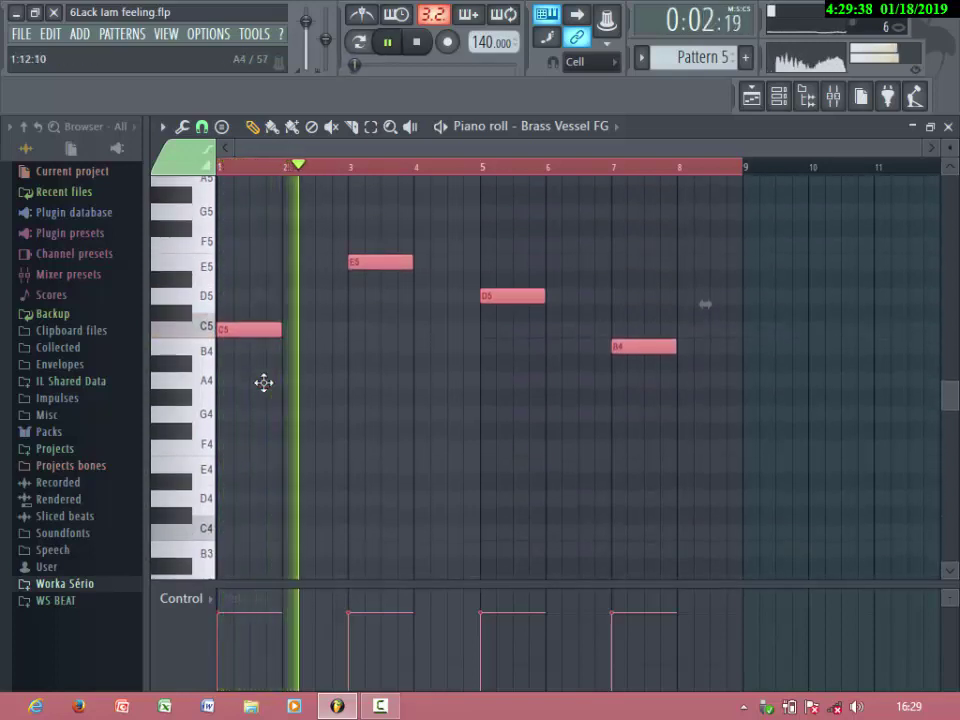
scroll(264, 383, "down", 3)
scroll(264, 383, "up", 6)
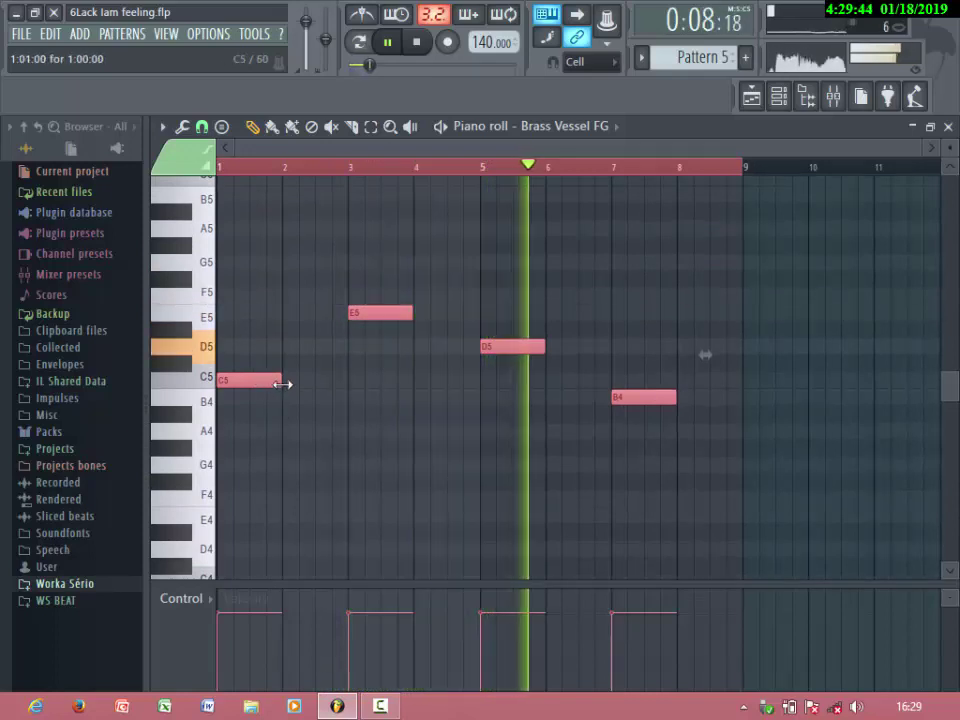
Raise the selected notes one octave so the melody starts on C6, and replay it from the beginning
key("ctrl+Up")
scroll(282, 384, "up", 4)
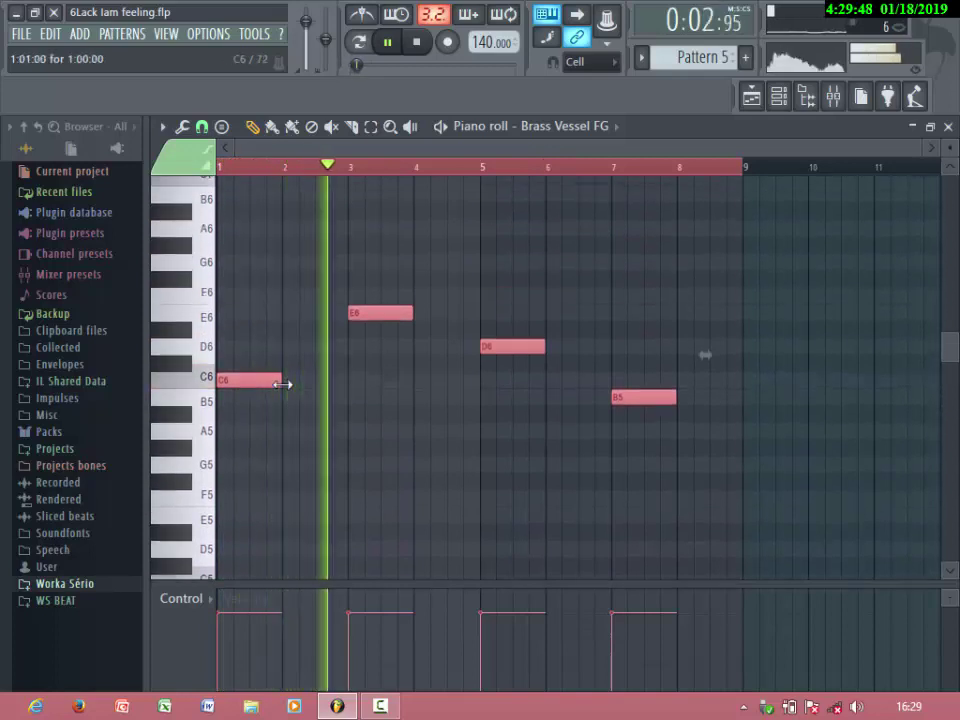
key("space")
key("space")
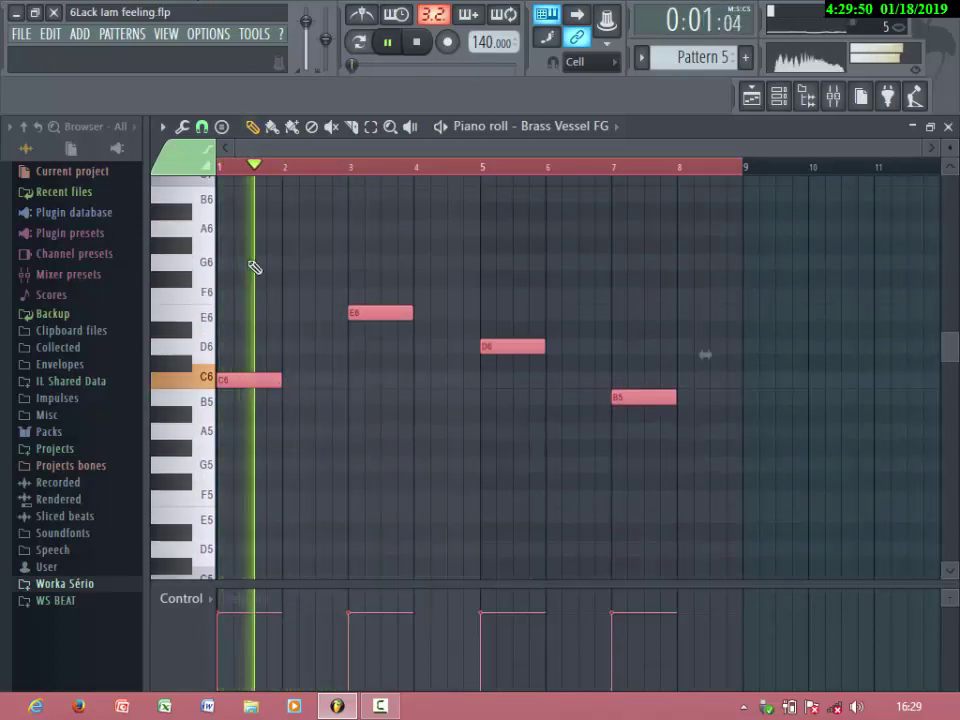
Try adding a D6 and a D#6 note, each 0:04:00 long, at the start of bar 2
left_click(285, 345)
left_click_drag(342, 349, 306, 345)
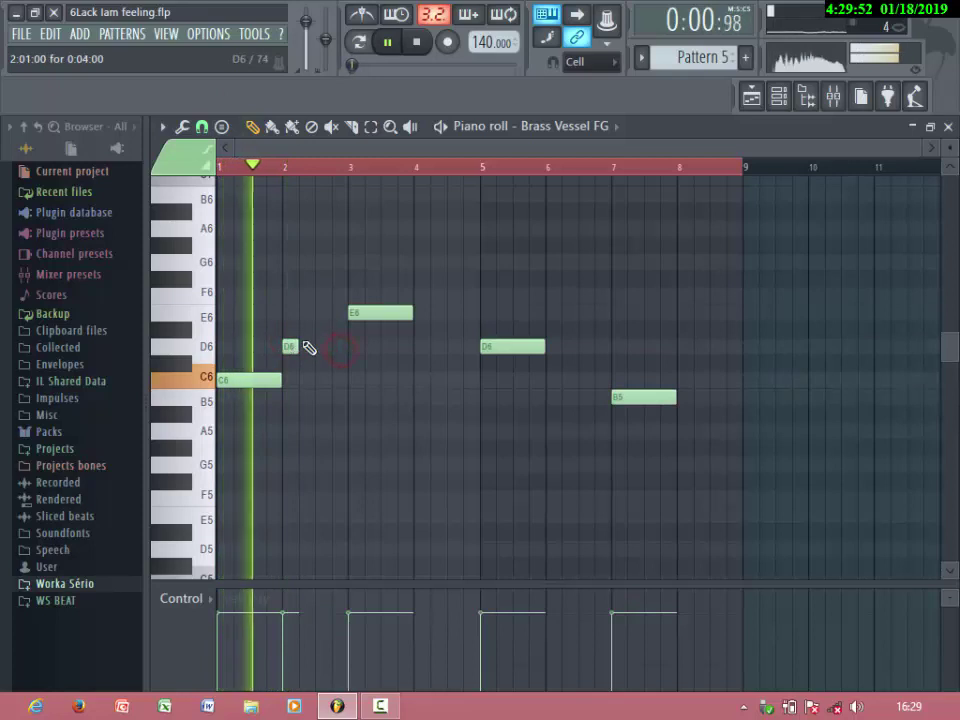
key("space")
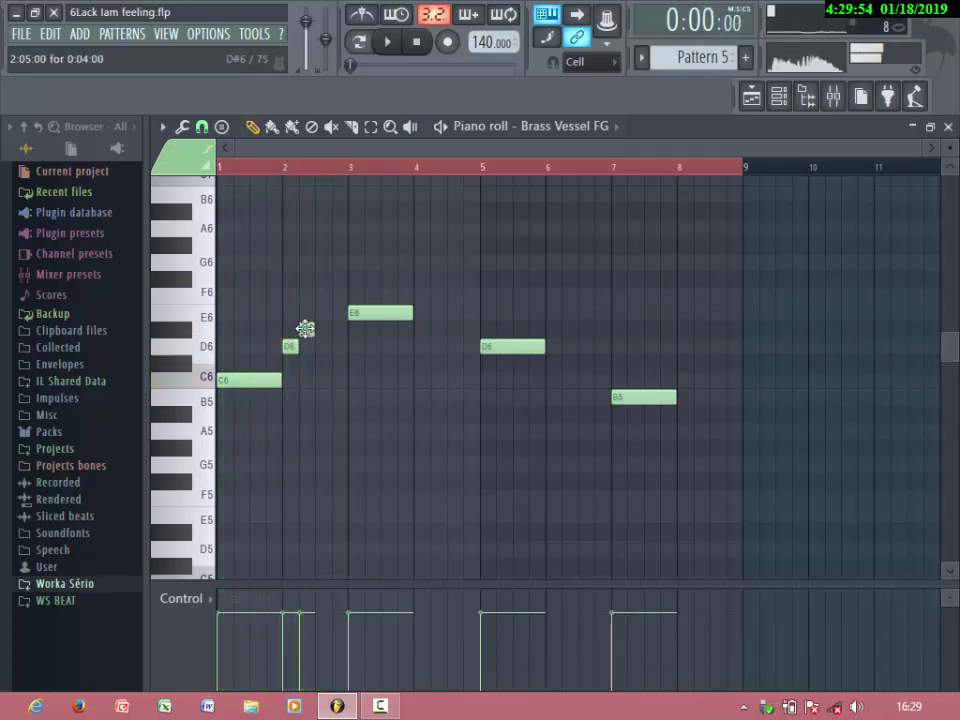
left_click_drag(292, 345, 290, 336)
scroll(280, 368, "up", 4)
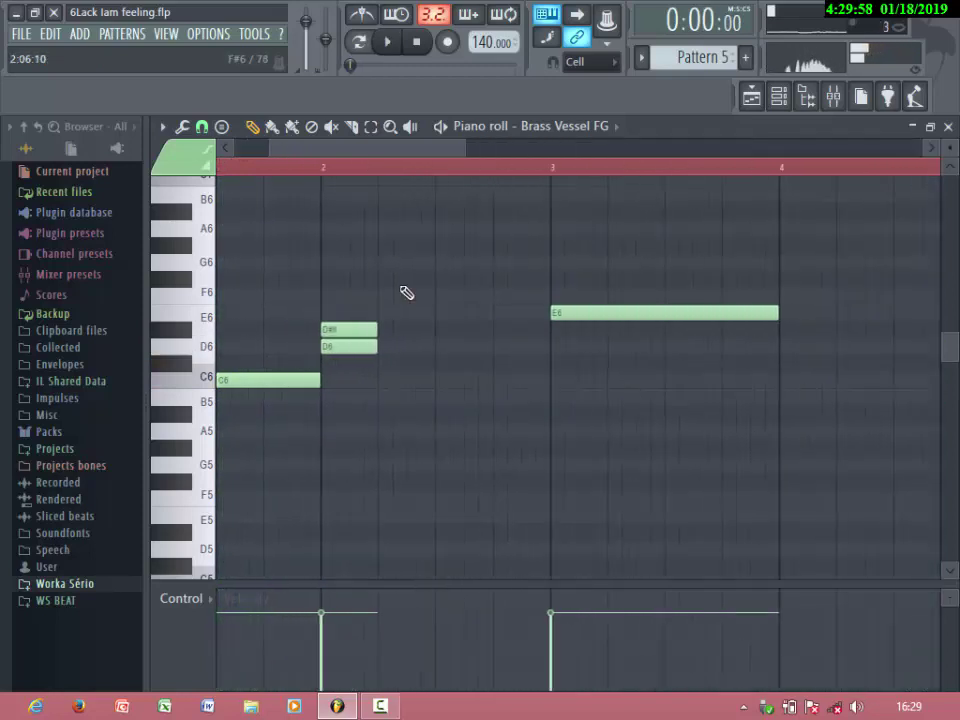
Try staggering the D#6 after the D6 and adding an E6 after it in bar 2, replaying between changes
key("space")
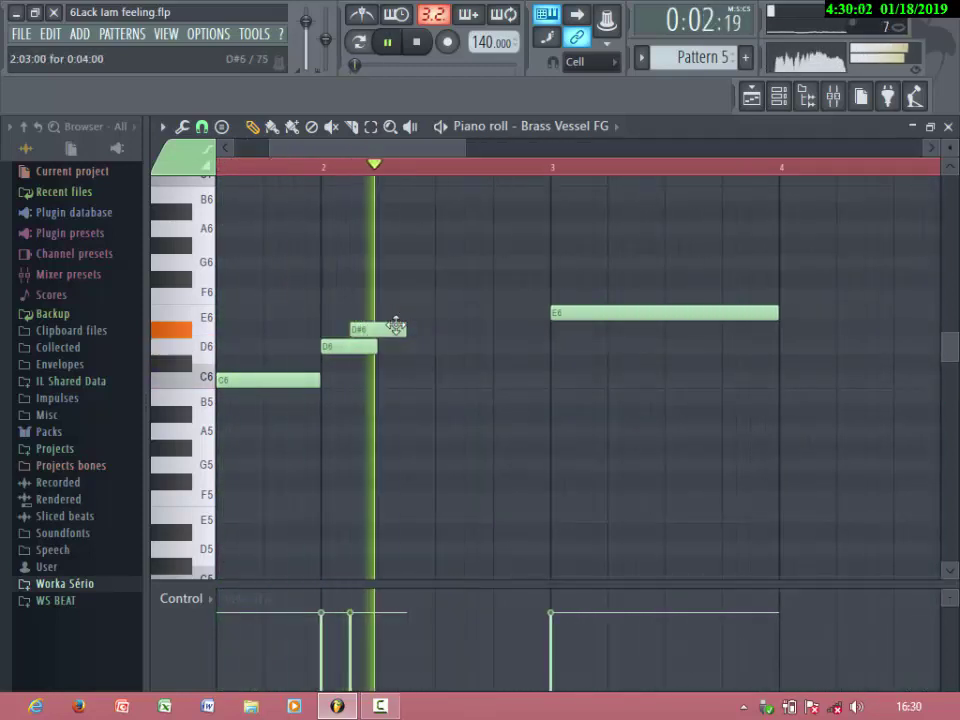
key("space")
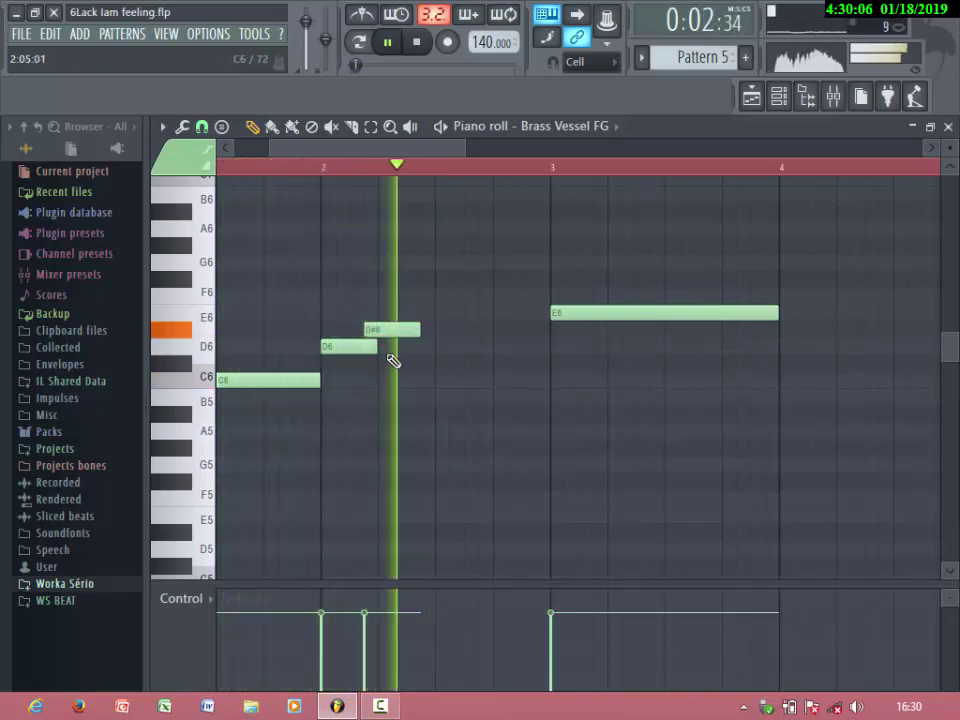
key("space")
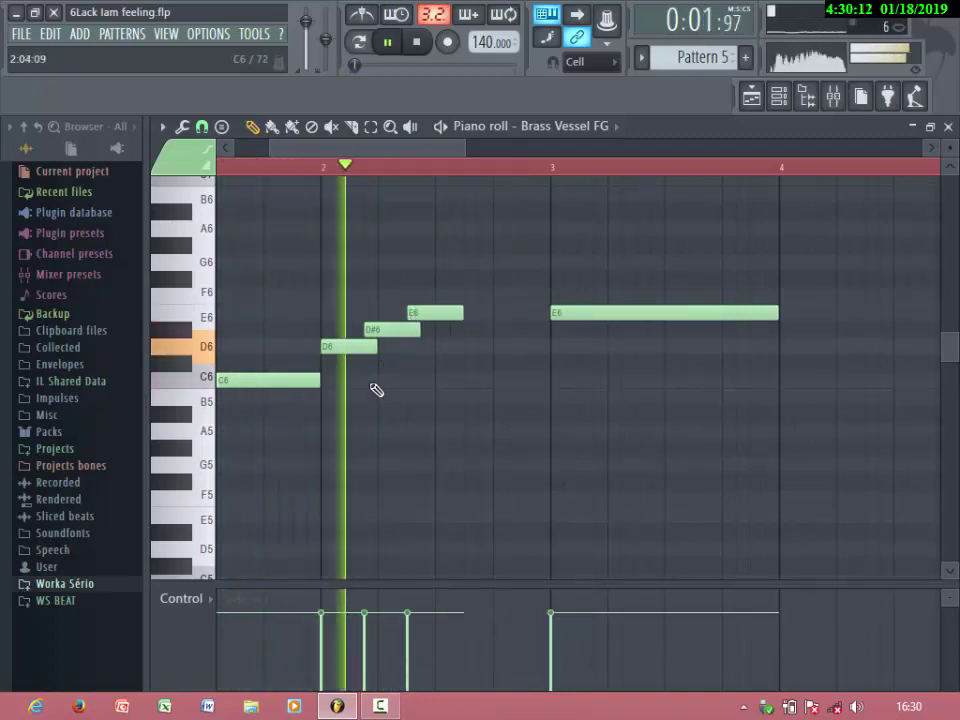
Delete the added E6, D#6 and D6 notes from bar 2
right_click(425, 313)
right_click(395, 330)
right_click(365, 347)
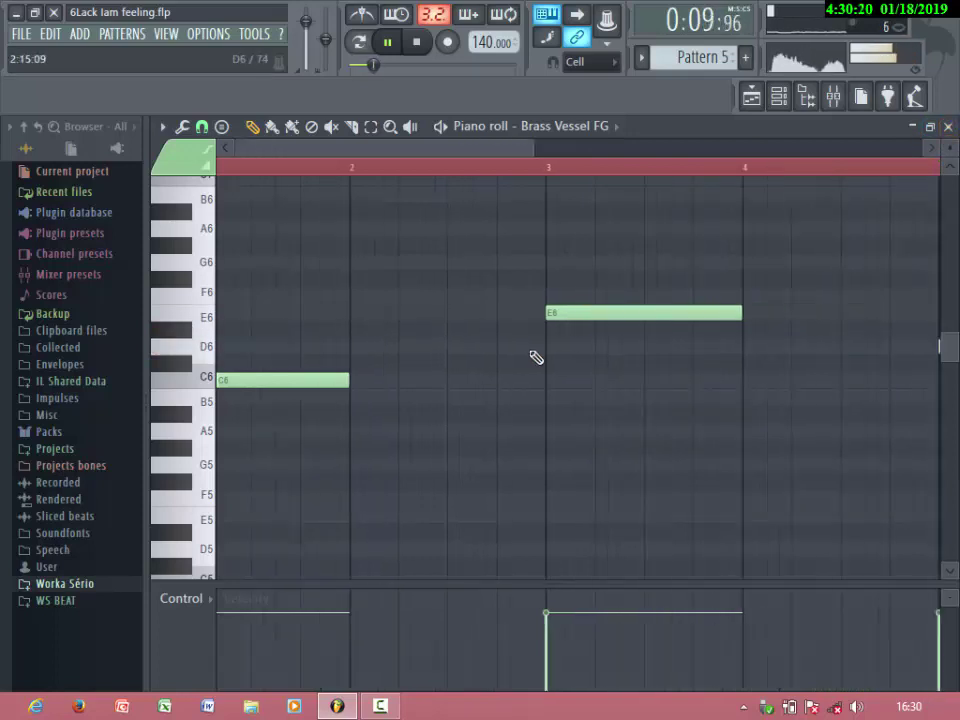
Select all four notes and try the melody one octave higher before returning it to its previous octave
scroll(536, 356, "down", 2, "ctrl")
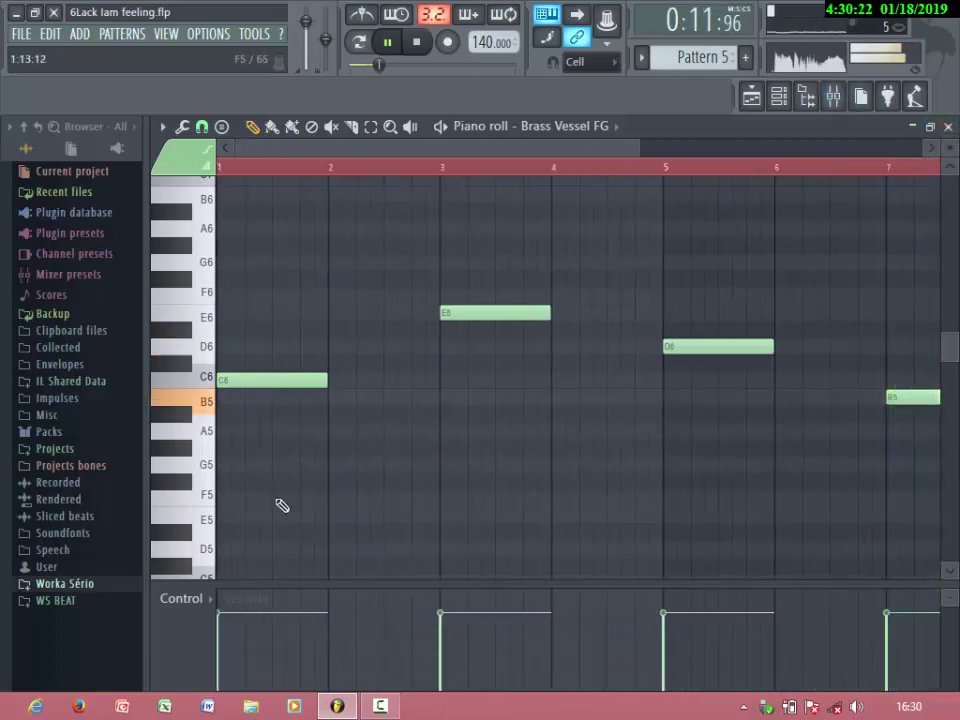
left_click_drag(230, 512, 954, 172, "ctrl")
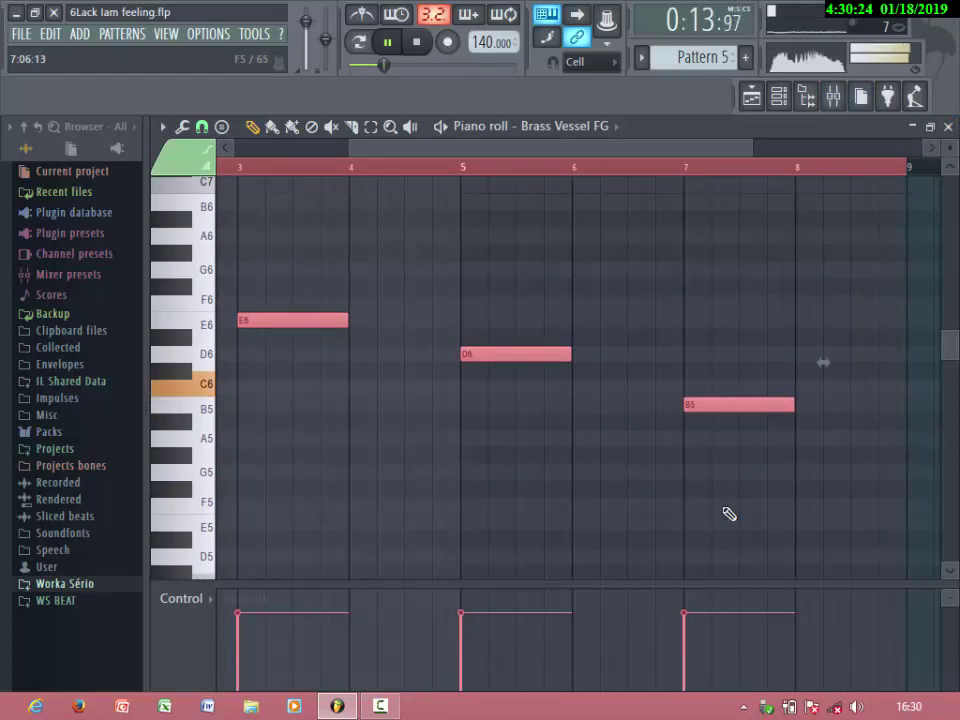
key("ctrl+Up")
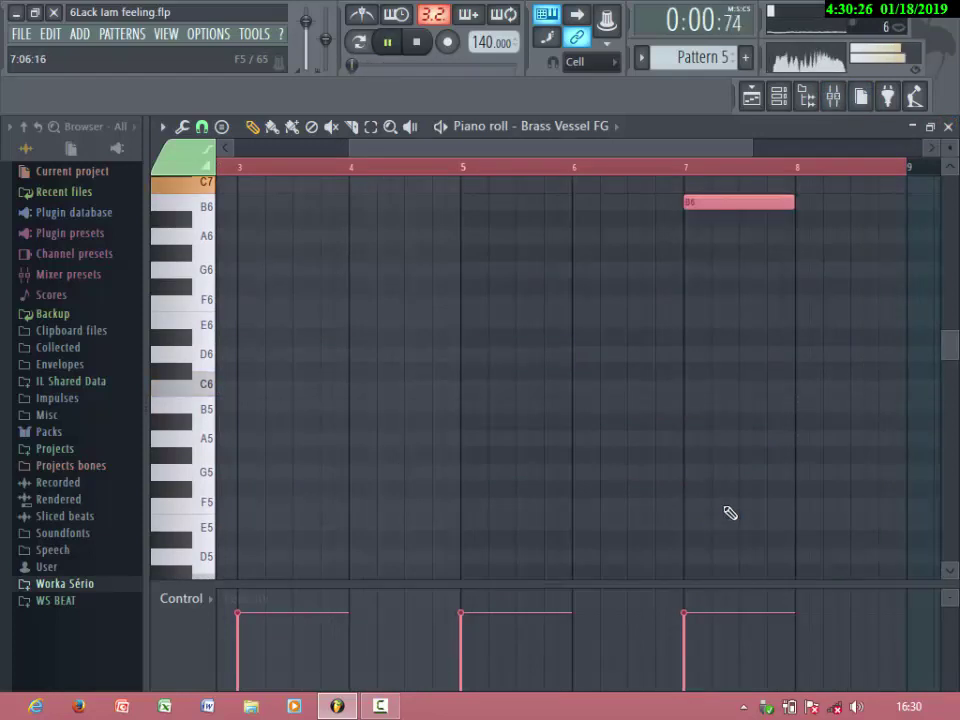
key("ctrl+Down")
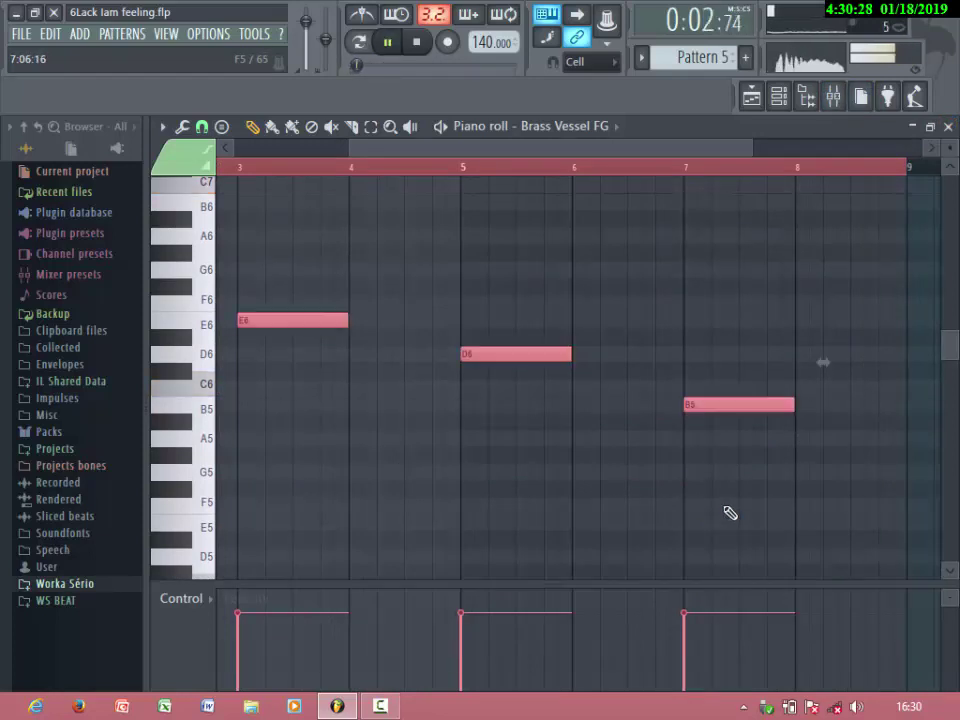
Try the Blue Sunday SF preset on the Brass Vessel FG channel while the song plays
left_click(947, 127)
left_click(318, 472)
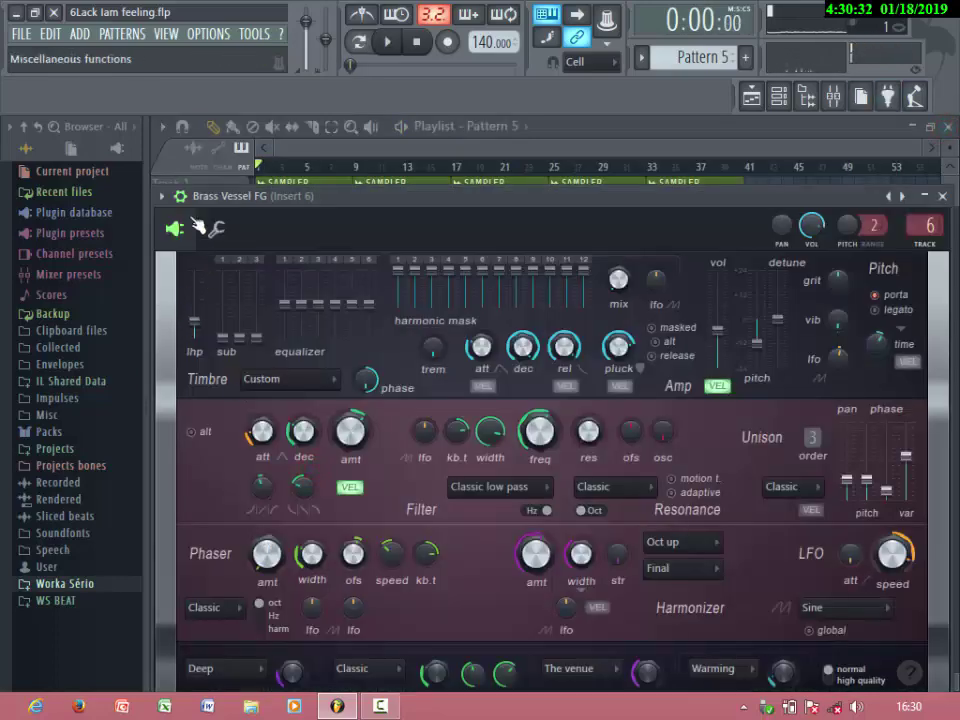
left_click(163, 198)
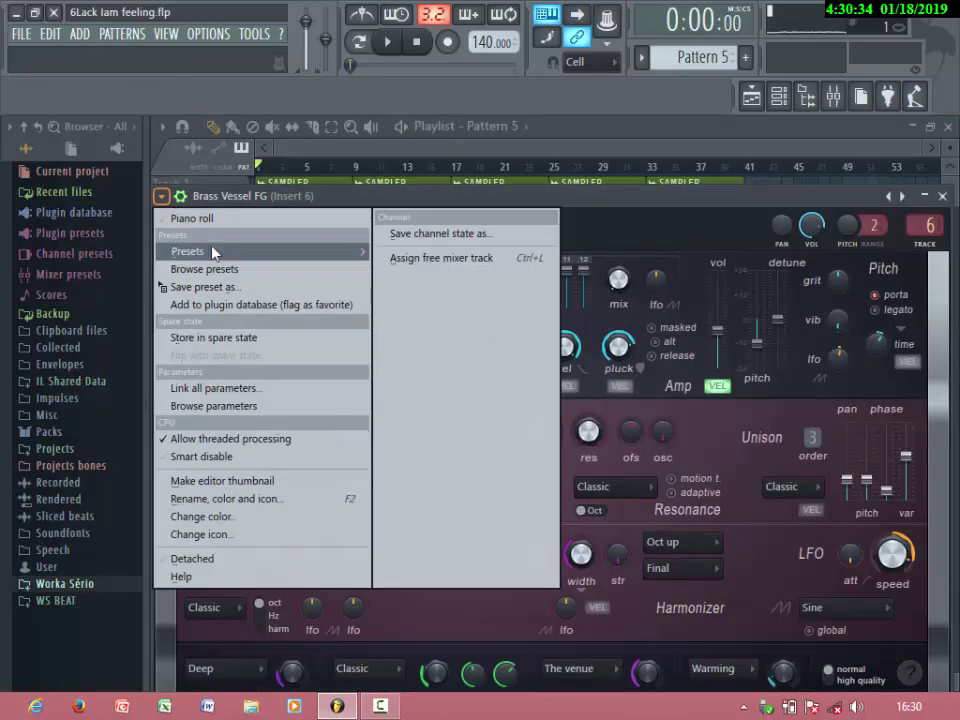
mouse_move(180, 249)
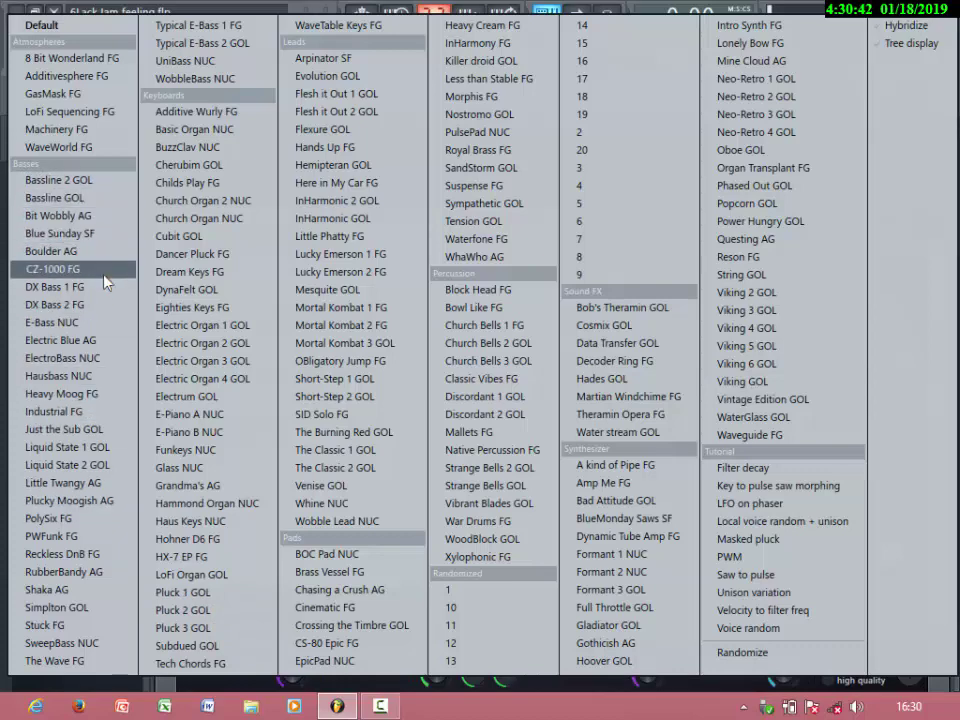
left_click(45, 233)
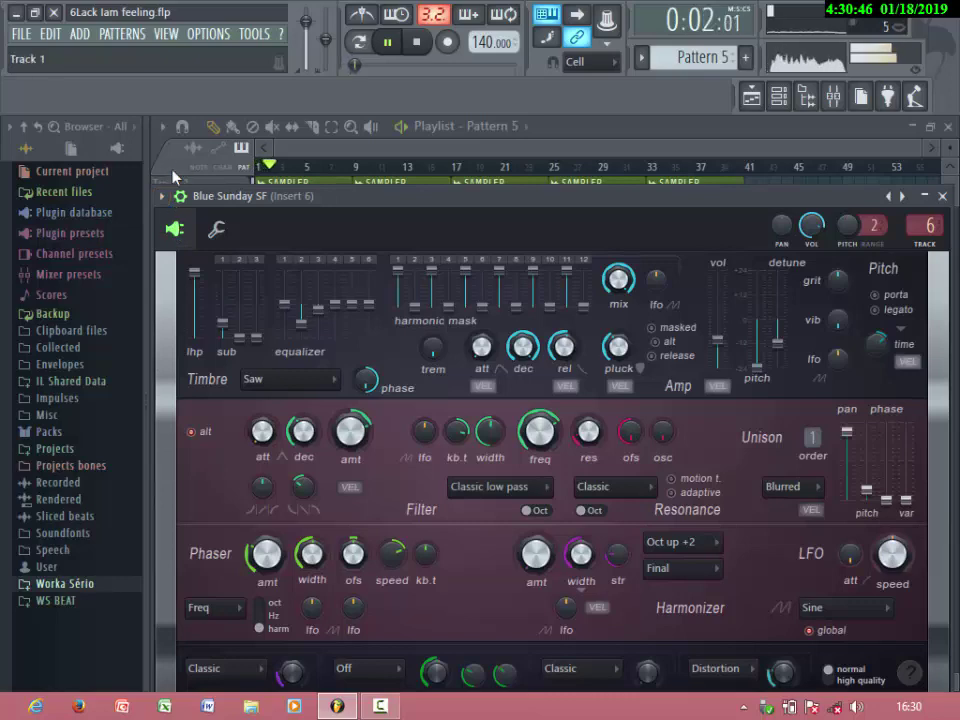
left_click(163, 168)
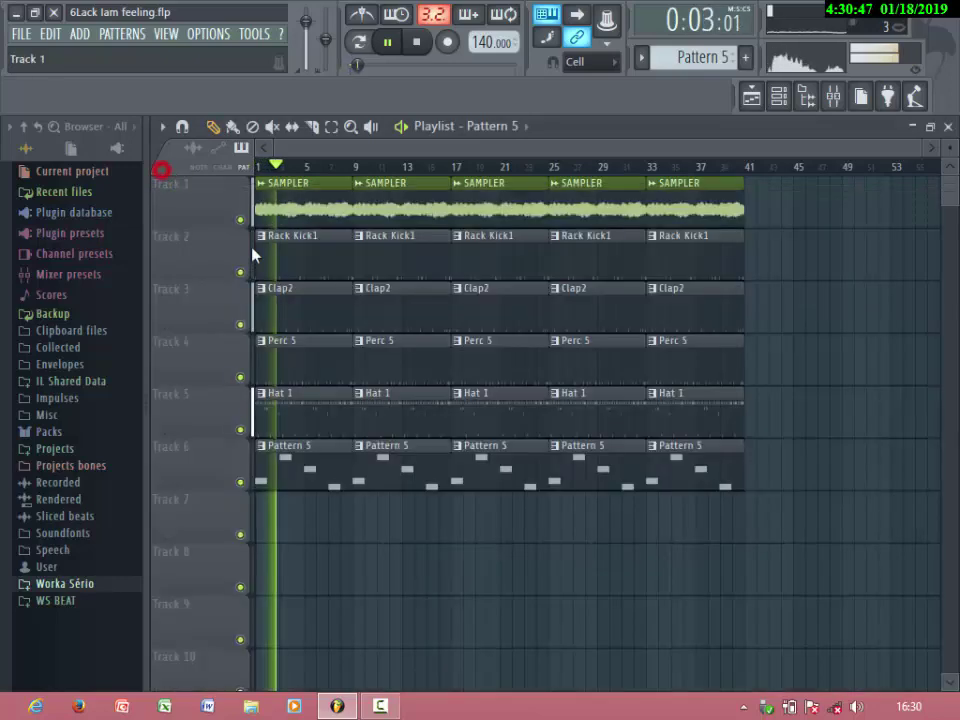
Open the Pattern 5 melody in the piano roll and select all four notes
double_click(307, 470)
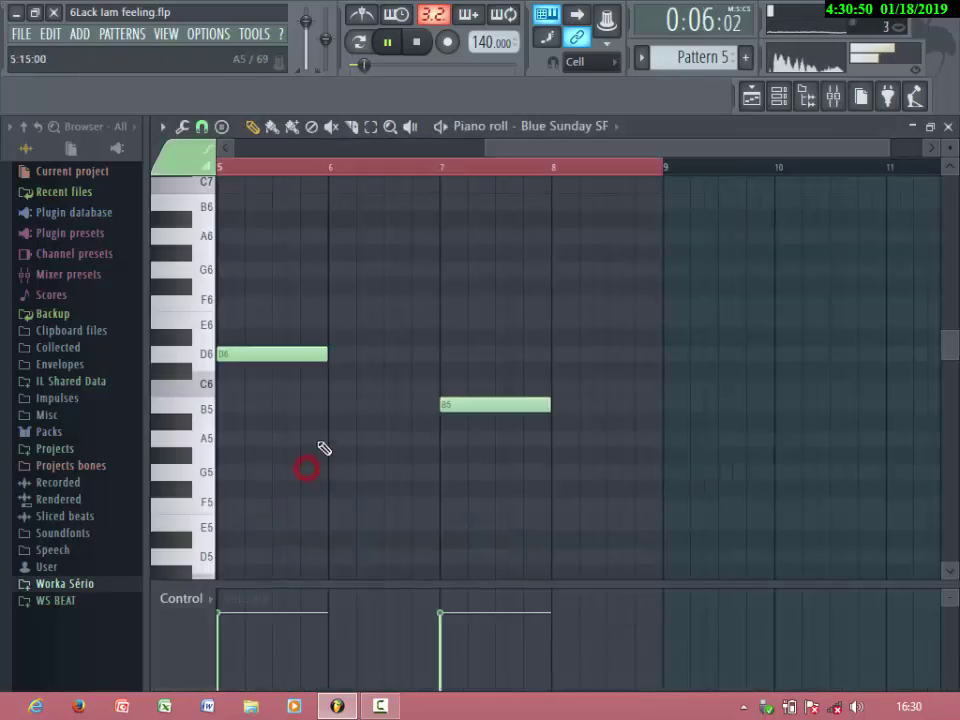
scroll(334, 430, "down", 3)
left_click_drag(738, 472, 195, 290)
key("space")
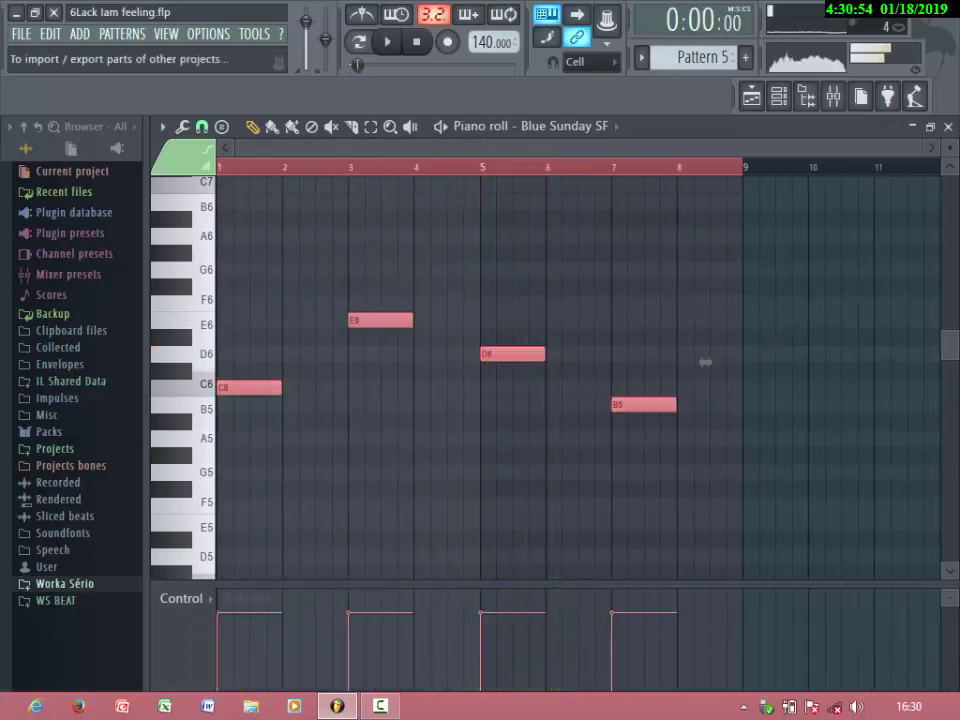
scroll(197, 553, "down", 2)
left_click(193, 544)
scroll(197, 550, "up", 2)
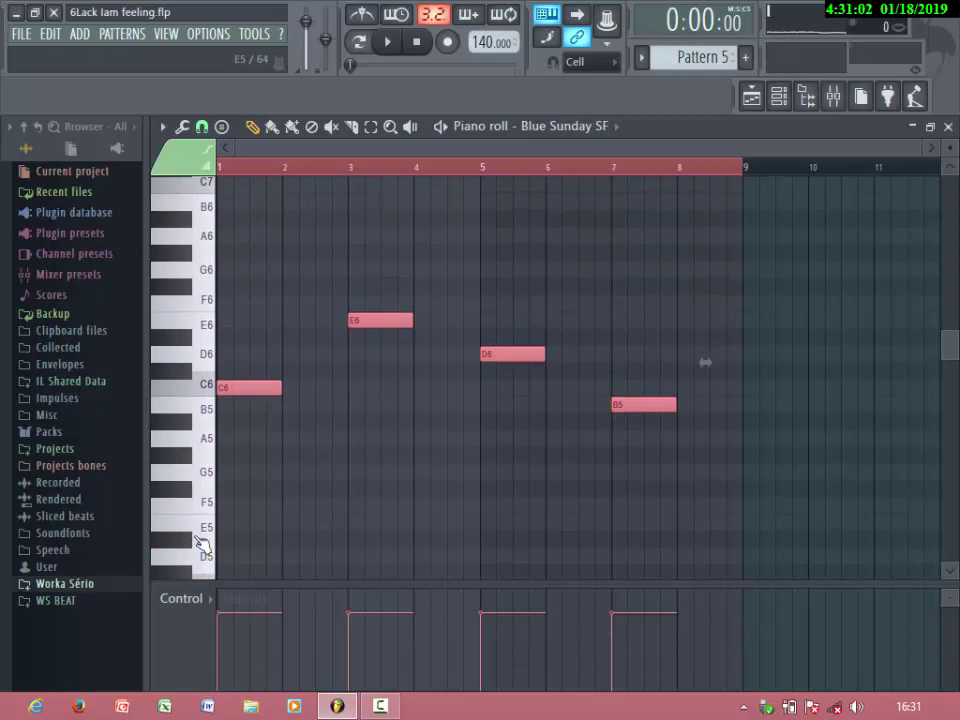
Try the selected melody one octave up, but settle on C5, E5, D5 and B4 and replay it
key("ctrl+Up")
key("space")
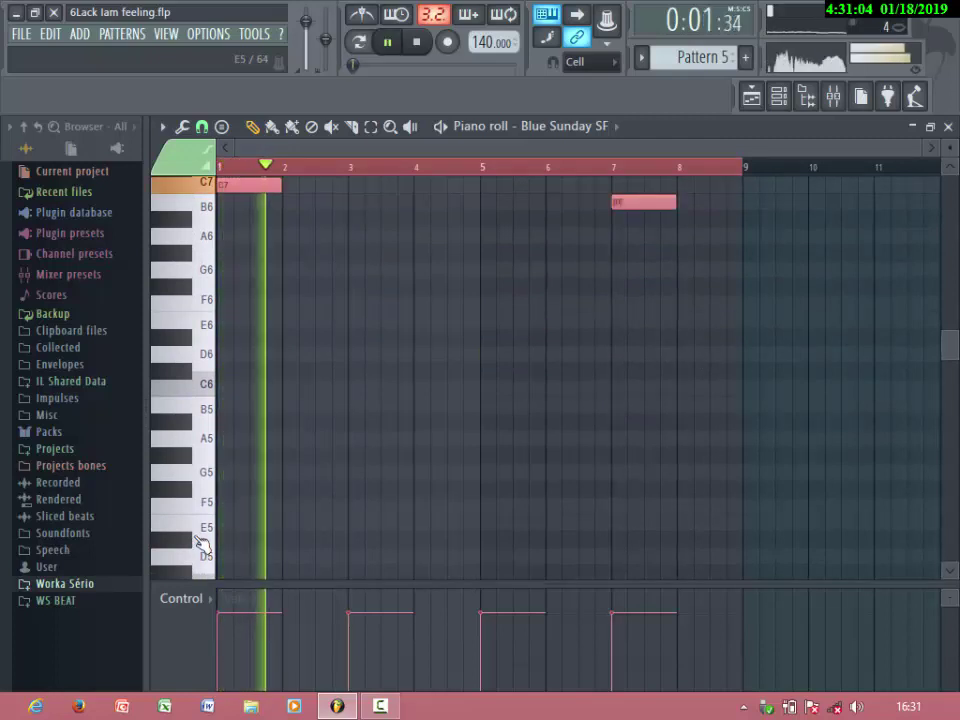
scroll(203, 543, "up", 1)
key("ctrl+Down")
key("ctrl+Down")
key("space")
scroll(203, 543, "down", 2)
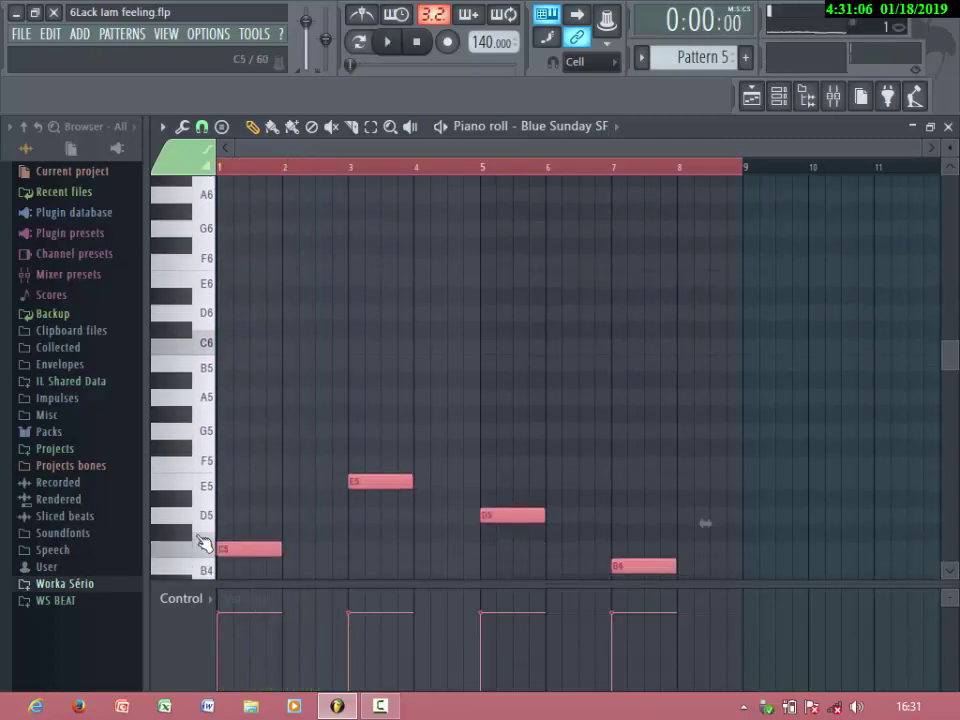
key("space")
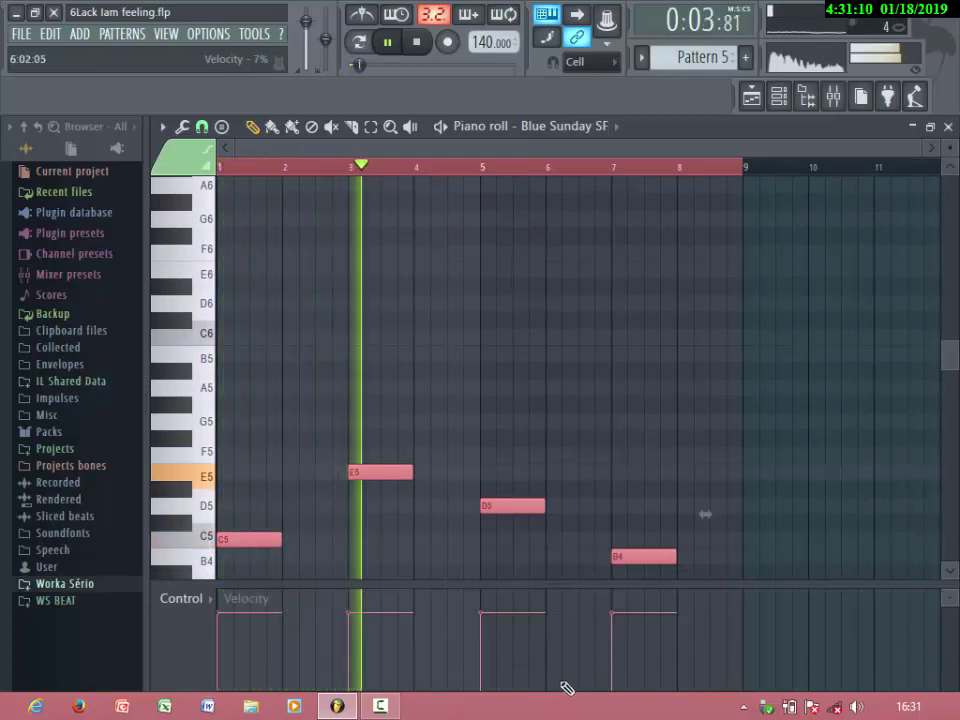
Try the Lucky Emerson 1 FG and Lucky Emerson 2 FG lead presets on the melody channel
left_click(948, 127)
left_click(294, 470)
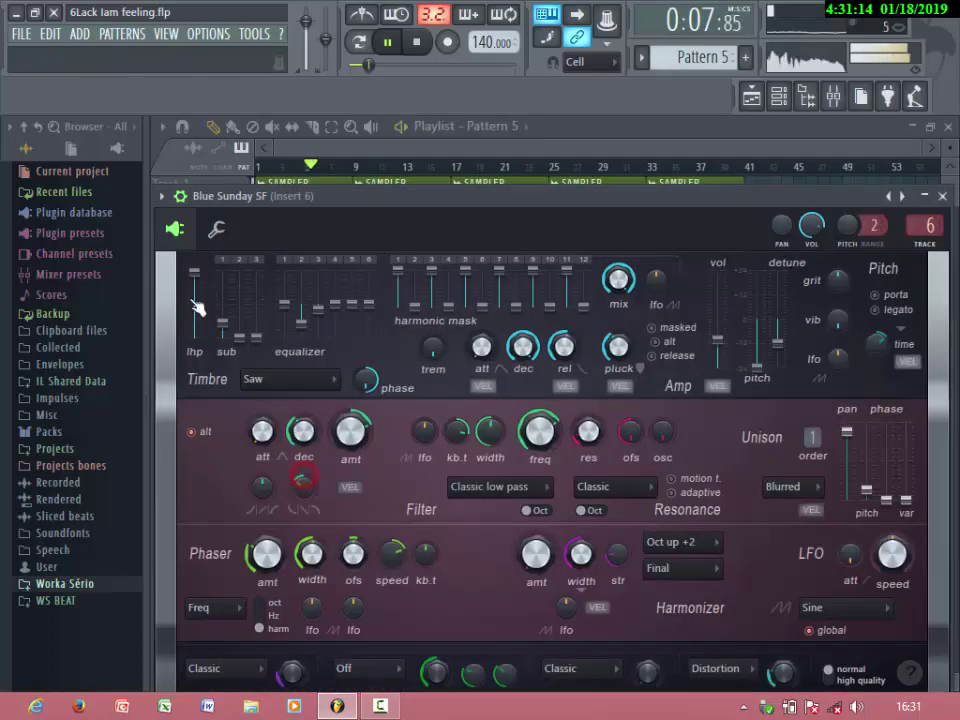
left_click(162, 196)
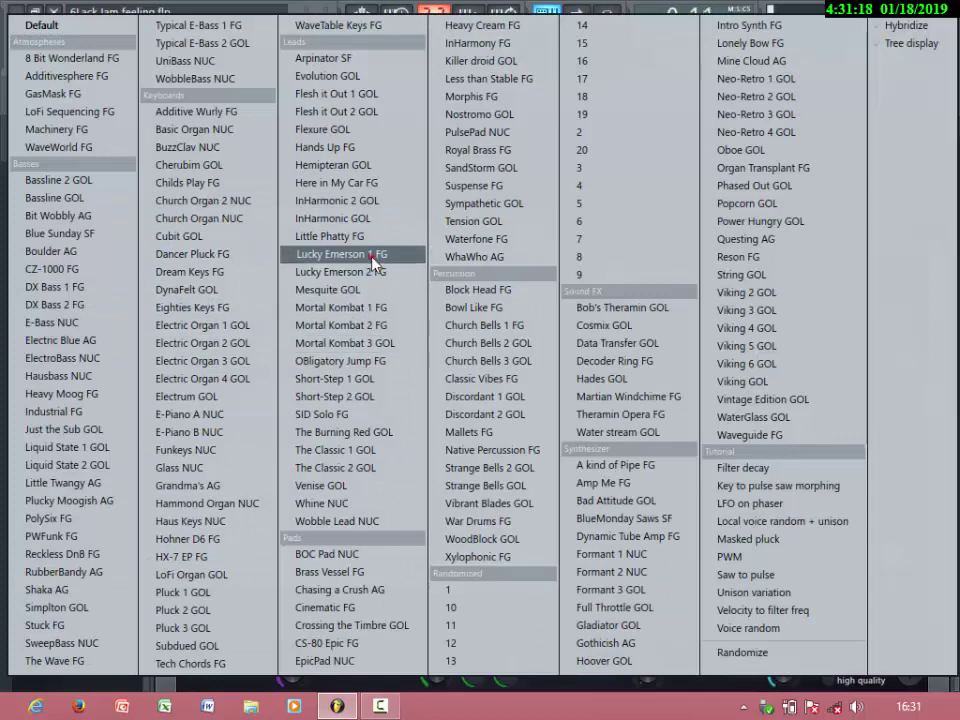
left_click(370, 256)
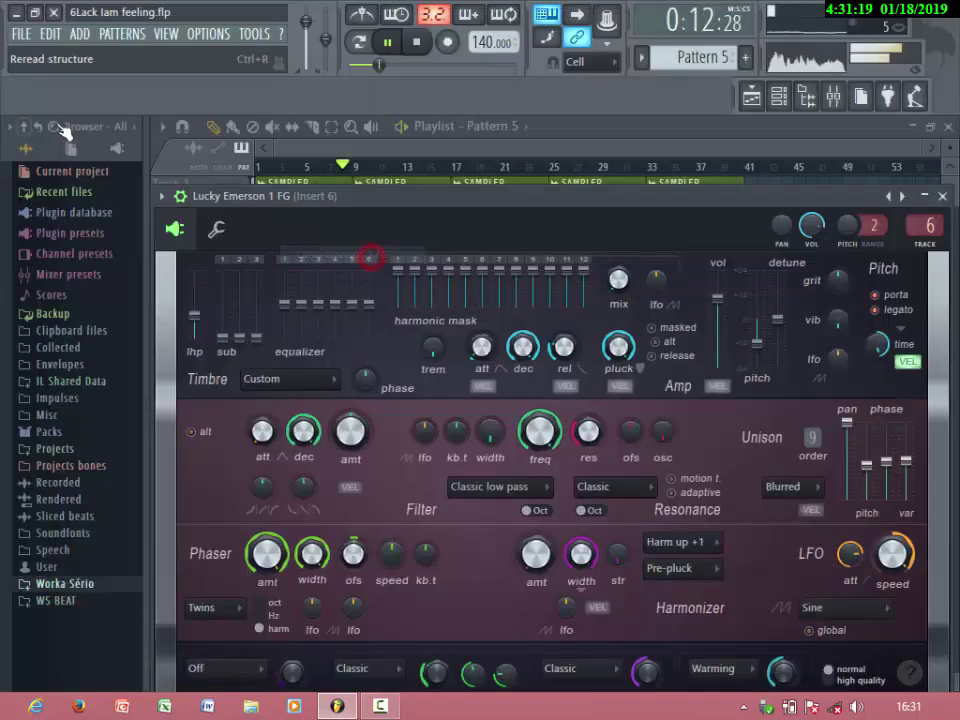
left_click(162, 196)
mouse_move(240, 265)
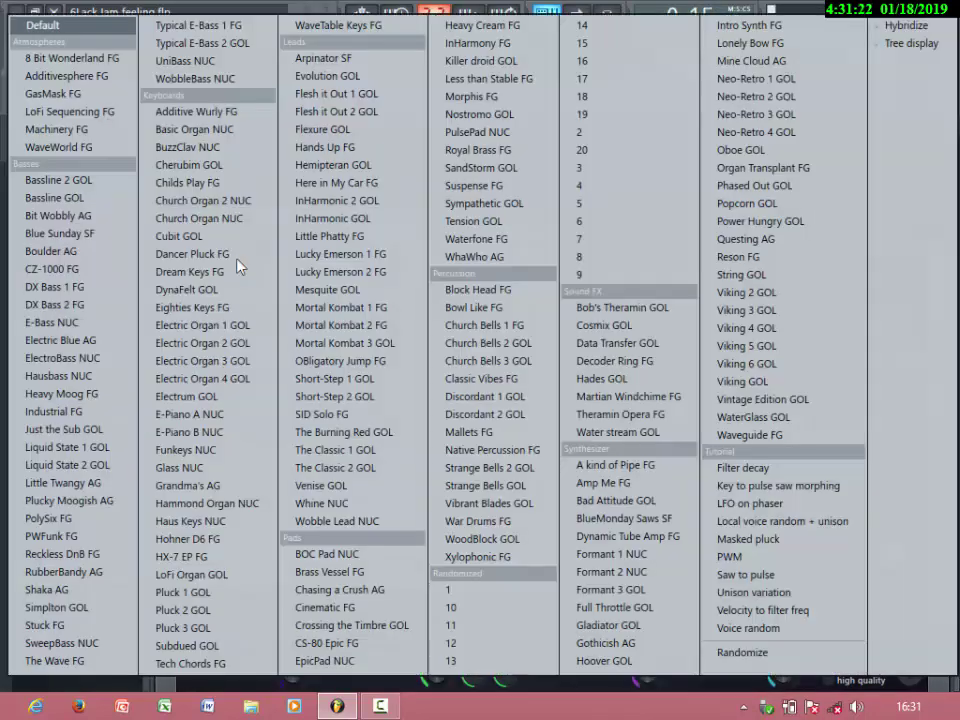
left_click(331, 271)
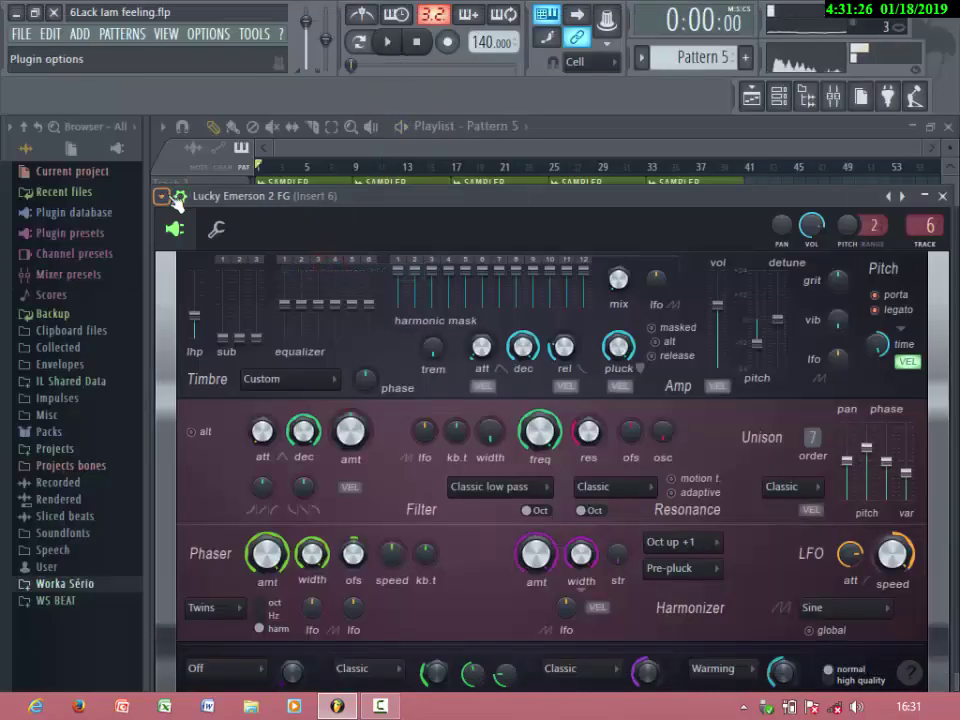
Try the InHarmonic GOL lead preset on the melody channel and play the song
left_click(162, 196)
mouse_move(240, 253)
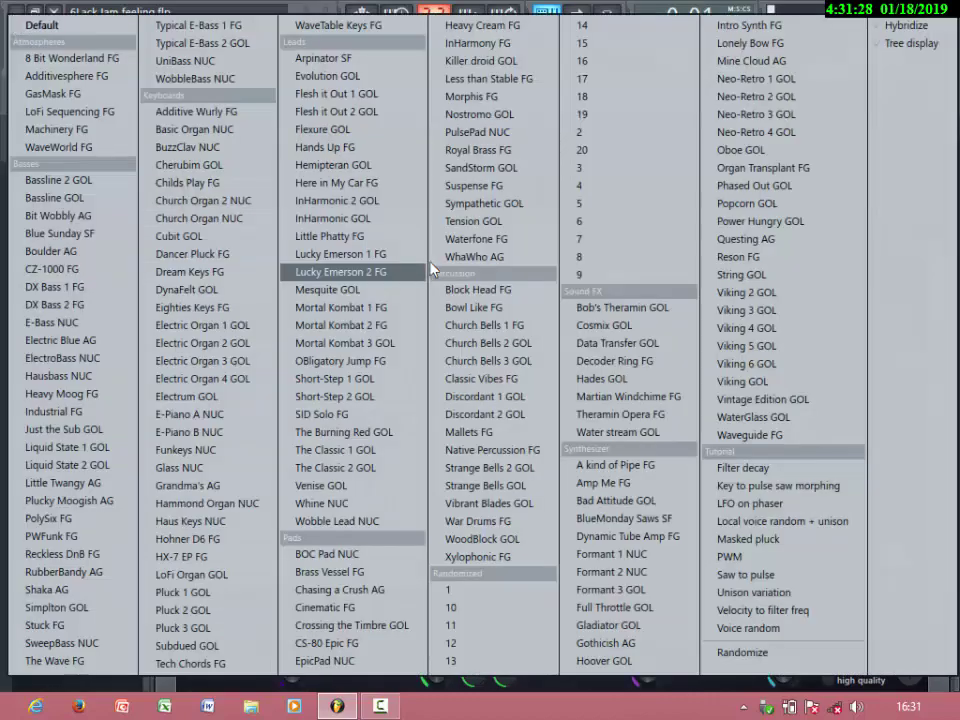
left_click(338, 336)
key("space")
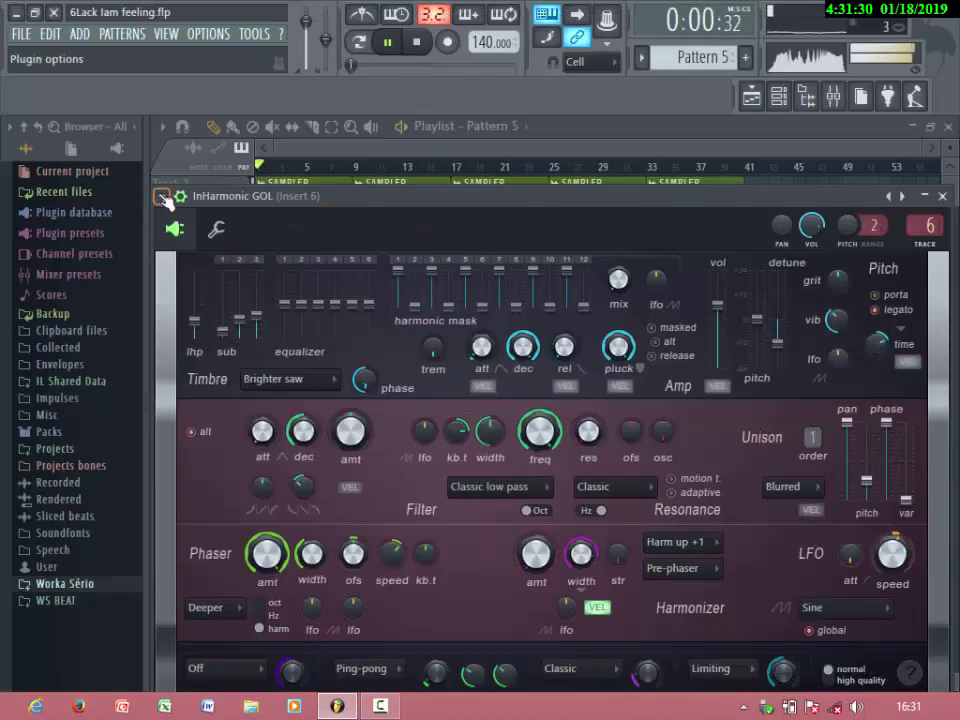
Load the Here in My Car FG lead preset on the melody channel and close the plugin window
left_click(162, 196)
mouse_move(242, 253)
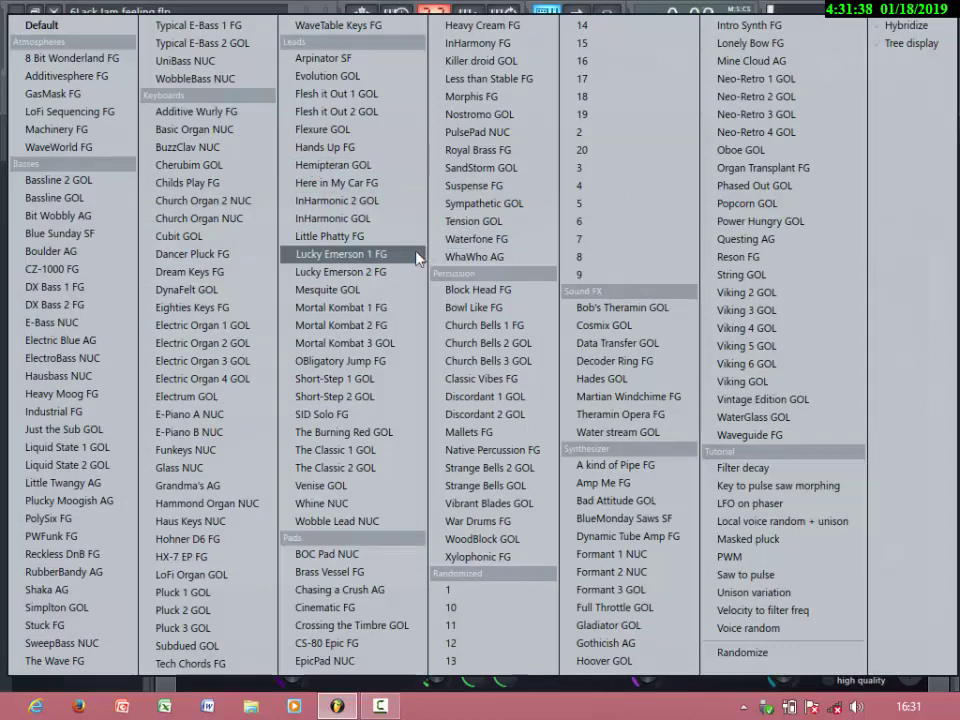
left_click(311, 186)
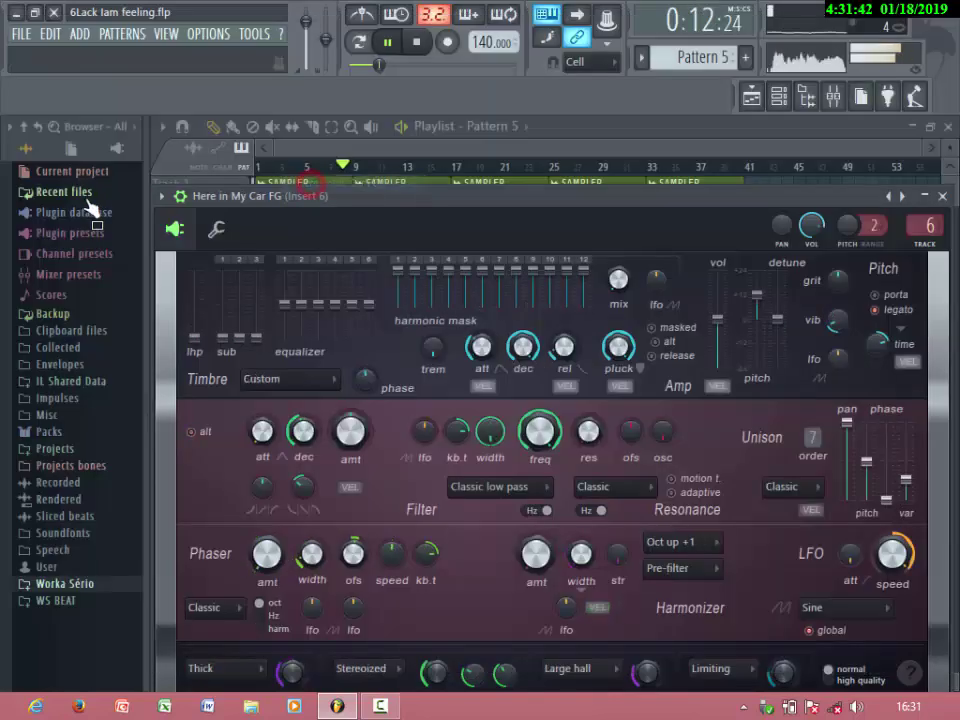
left_click(943, 196)
Select all four Here in My Car FG notes and try them one octave higher before lowering them back
left_click(488, 476)
scroll(396, 508, "down", 3)
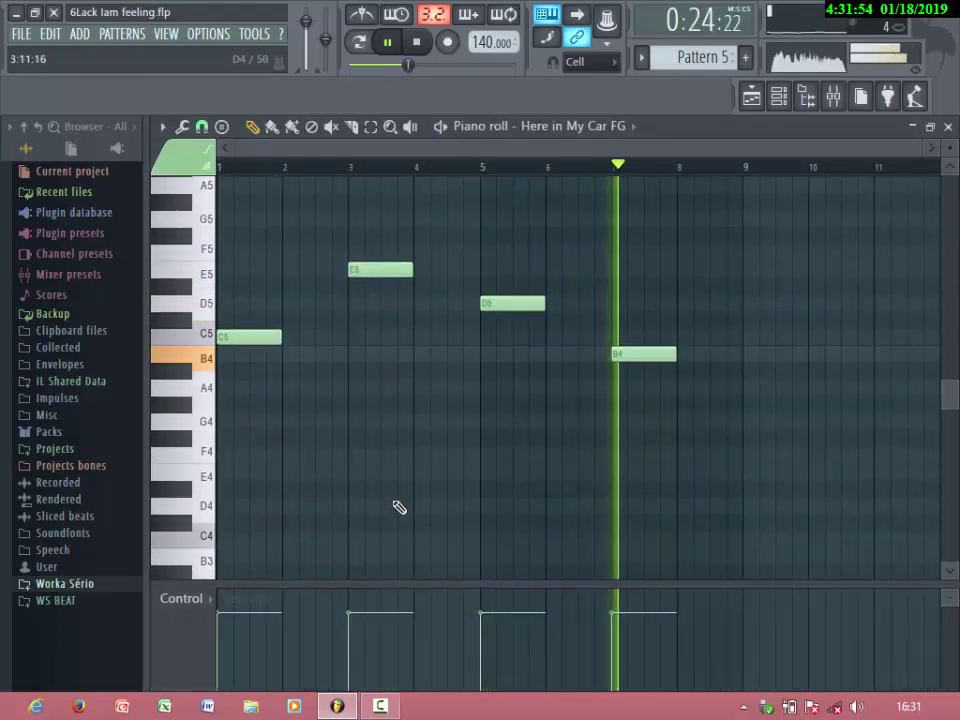
scroll(400, 507, "down", 2)
scroll(400, 507, "up", 6)
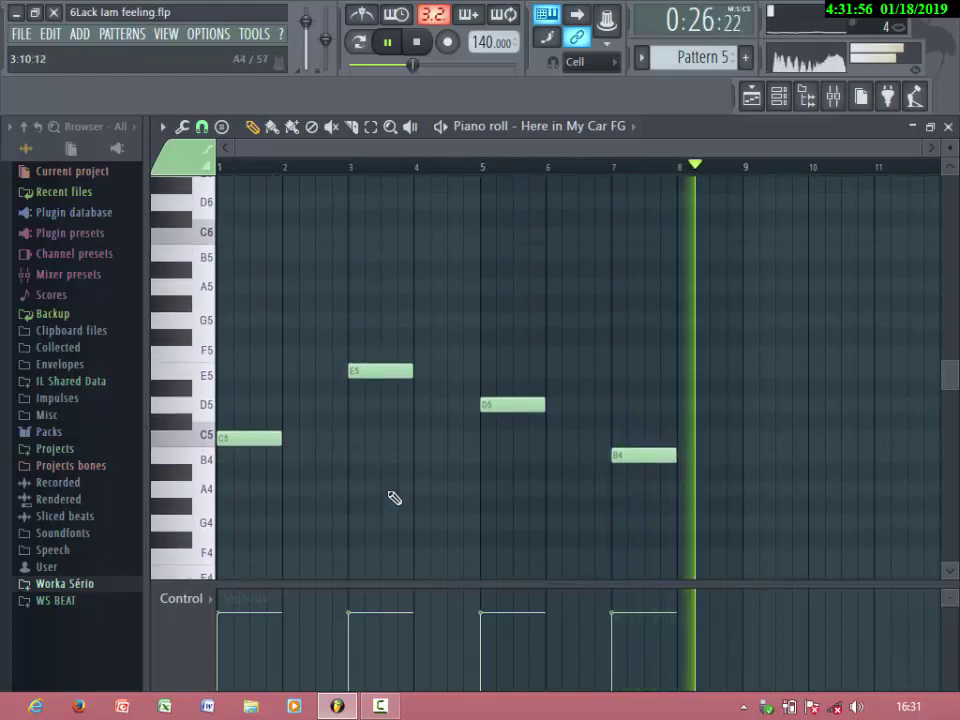
left_click_drag(690, 495, 189, 362)
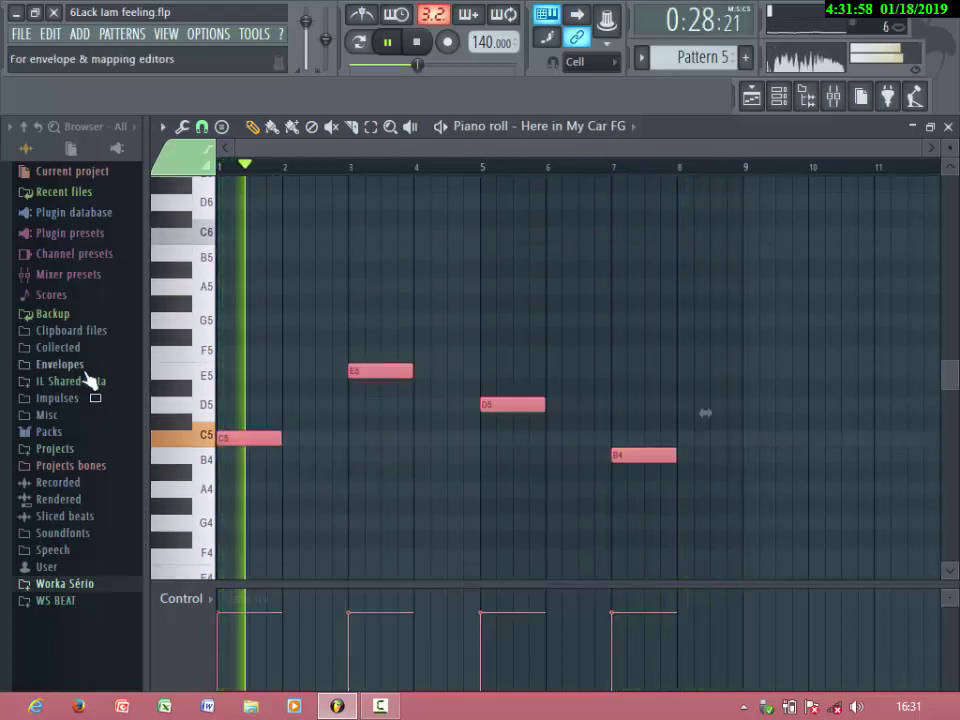
key("space")
key("ctrl+Up")
key("space")
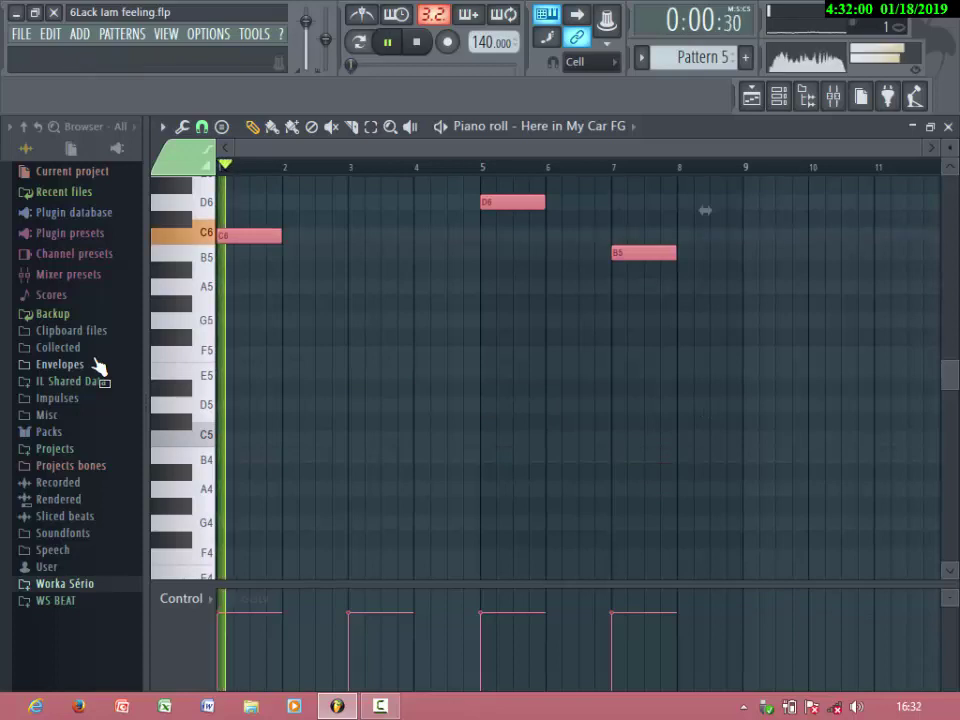
key("space")
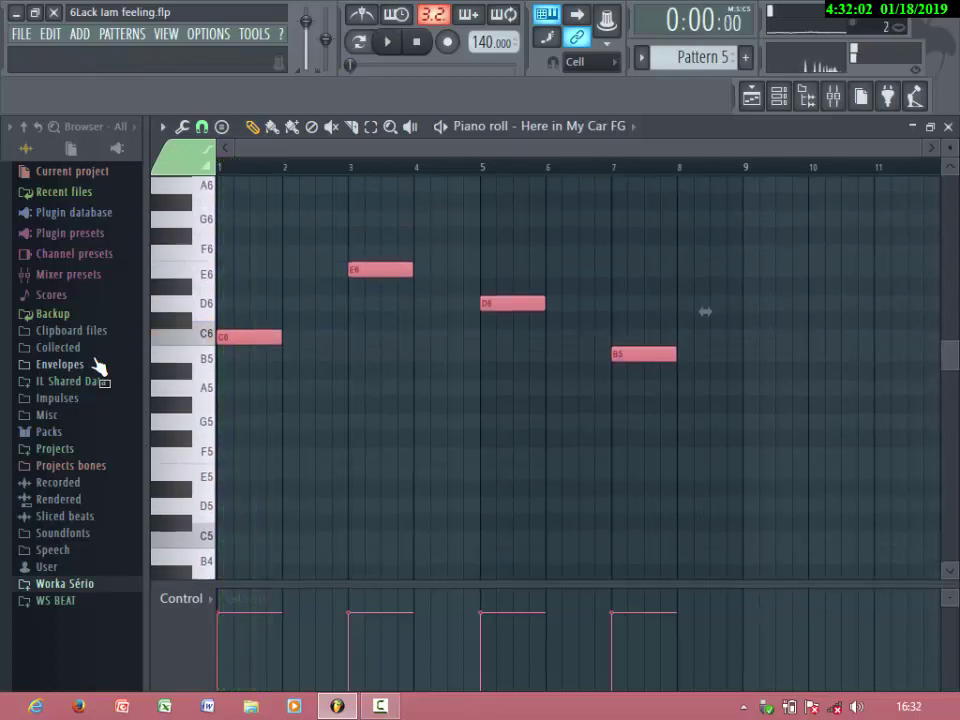
key("ctrl+Down")
Try the melody three semitones lower, at A4, C#5, B4 and G#4, and play it
key("shift+Down")
key("shift+Down")
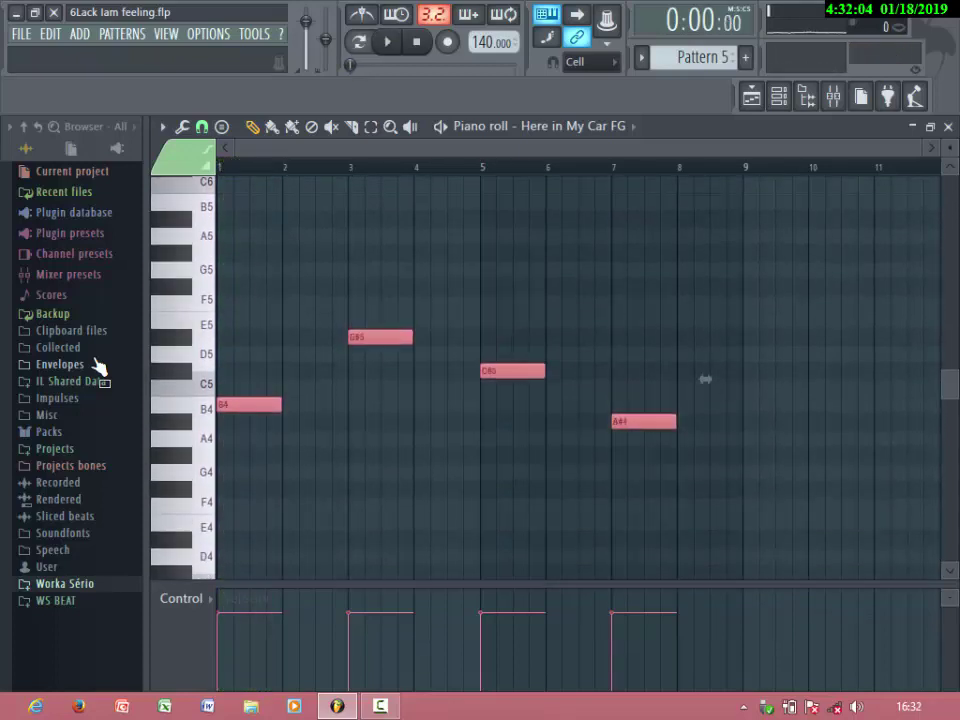
key("shift+Down")
key("space")
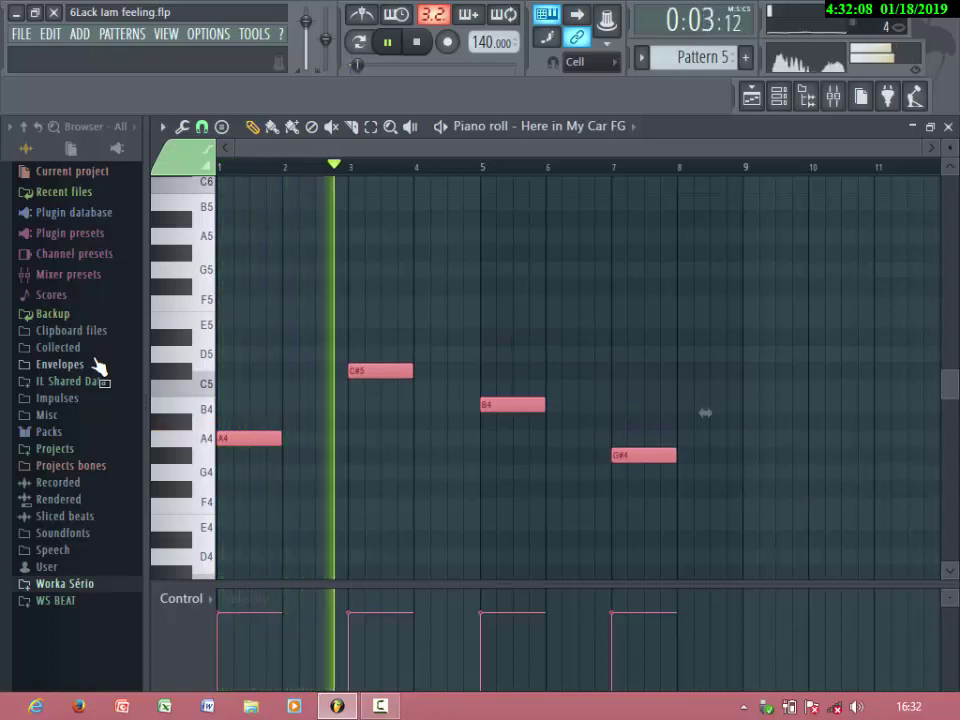
key("space")
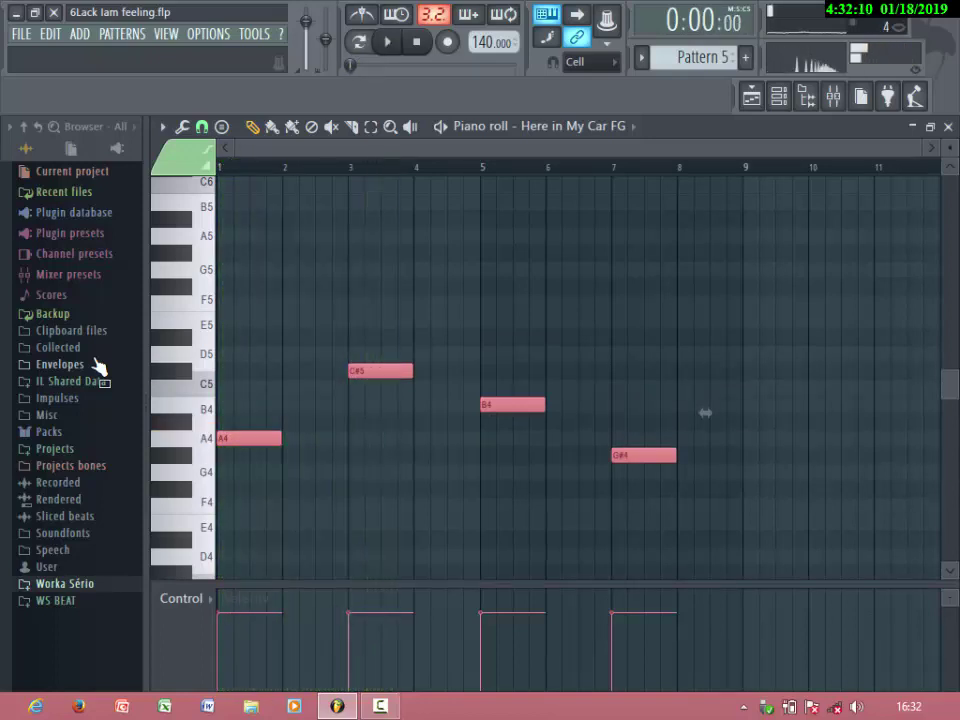
Try the melody another three semitones lower, at F#4, A#4, G#4 and F4, and play it
key("shift+Down")
key("shift+Down")
key("shift+Down")
key("space")
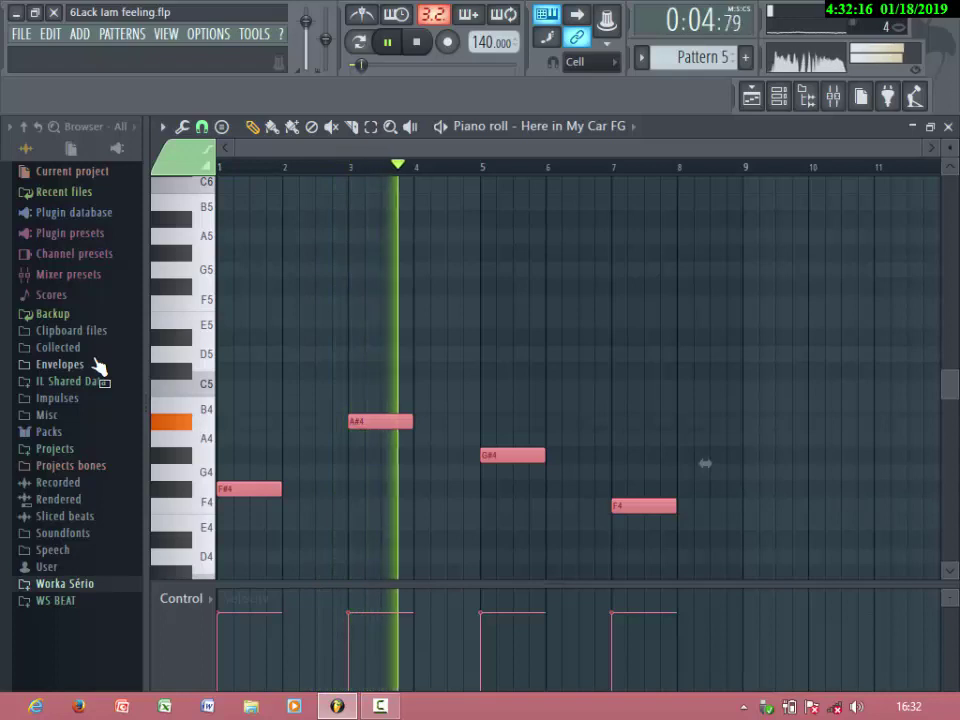
key("space")
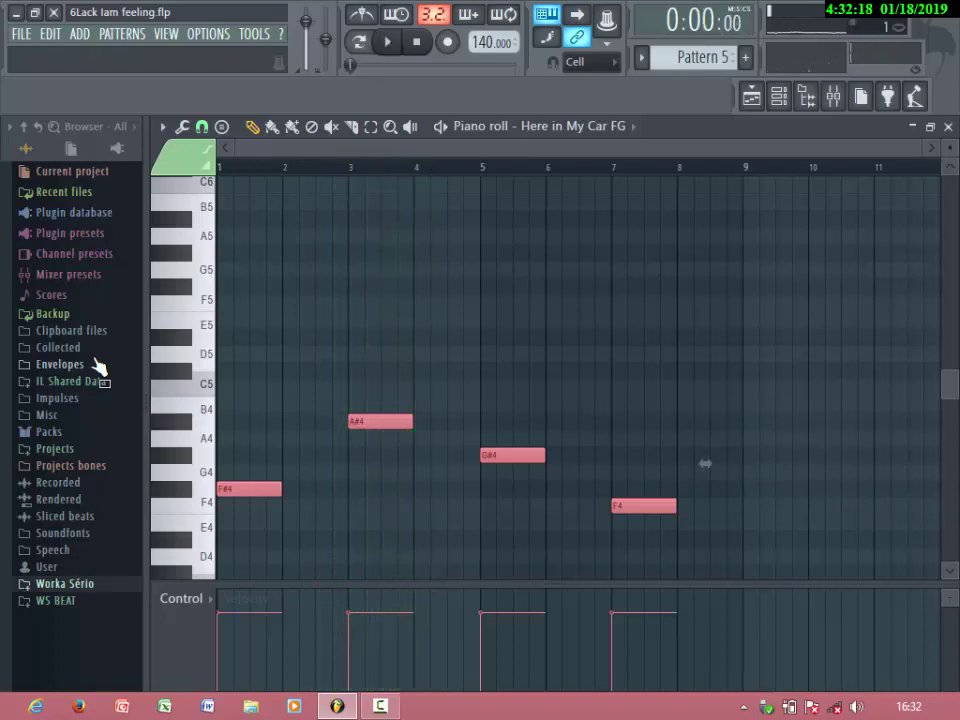
Raise the four notes six semitones back to C5, E5, D5 and B4 and replay the melody
key("shift+Up")
key("shift+Up")
key("shift+Up")
key("shift+Up")
key("shift+Up")
key("shift+Up")
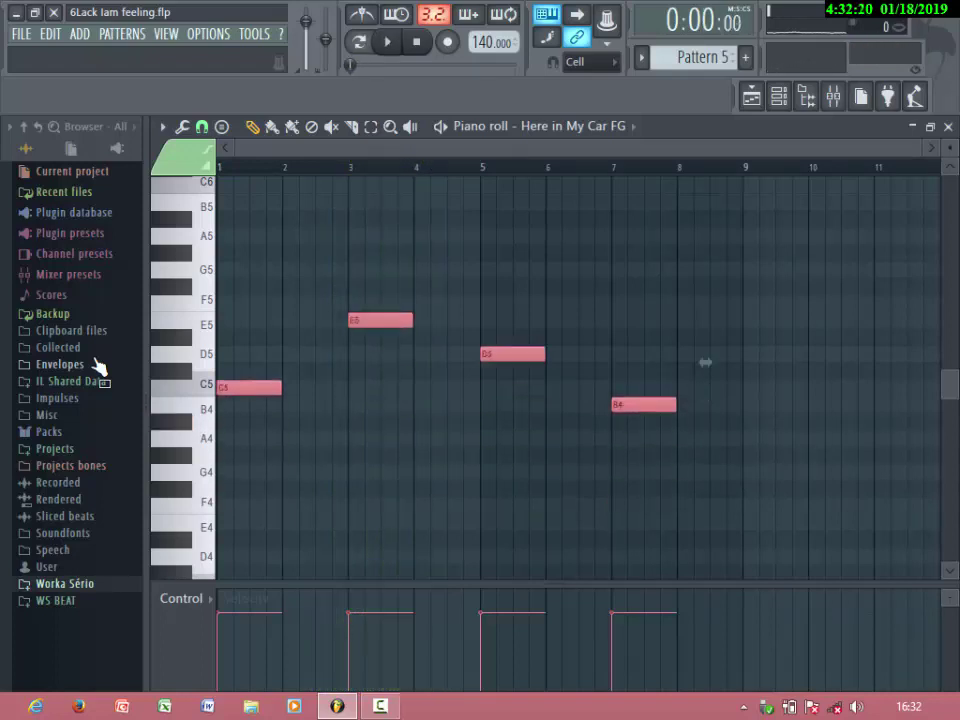
key("space")
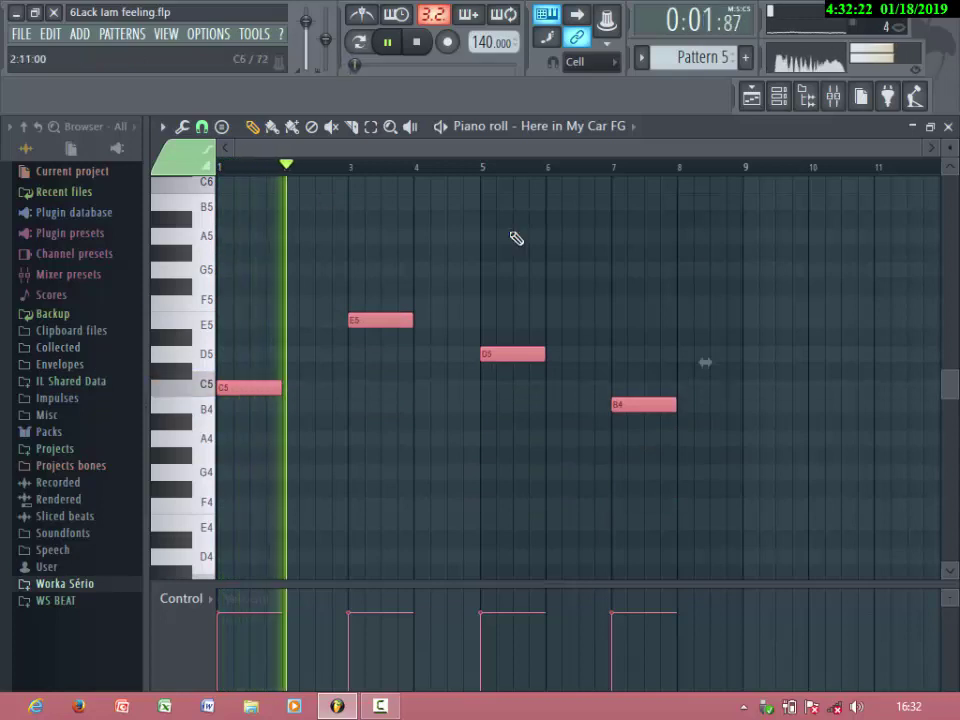
Close the piano roll and lower the Here in My Car FG channel's volume to 53%
left_click(947, 127)
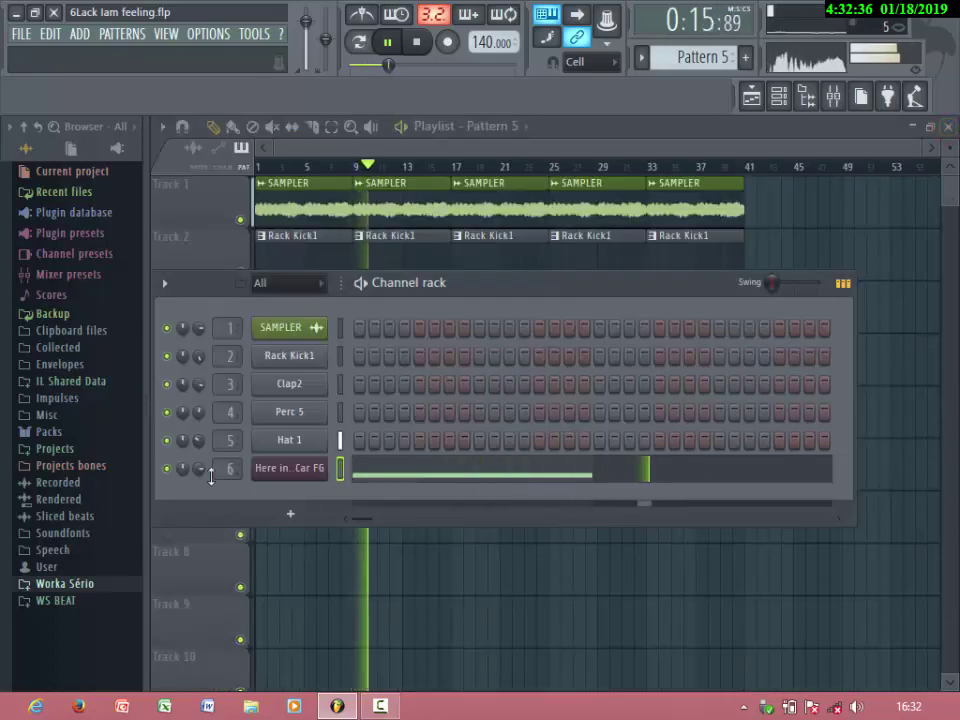
scroll(196, 474, "down", 3)
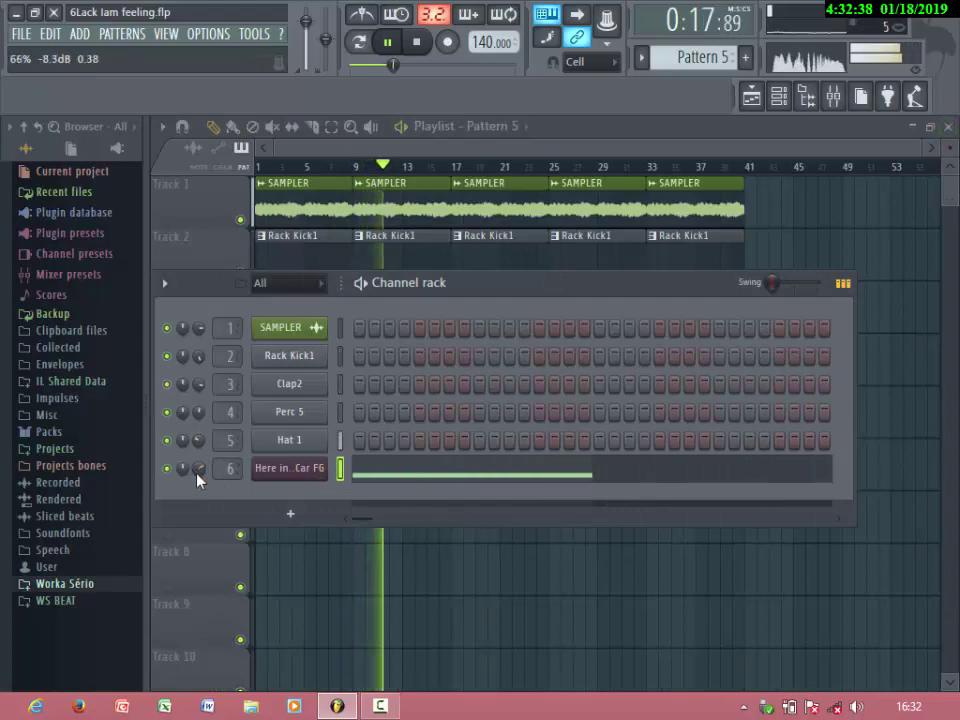
scroll(198, 477, "down", 3)
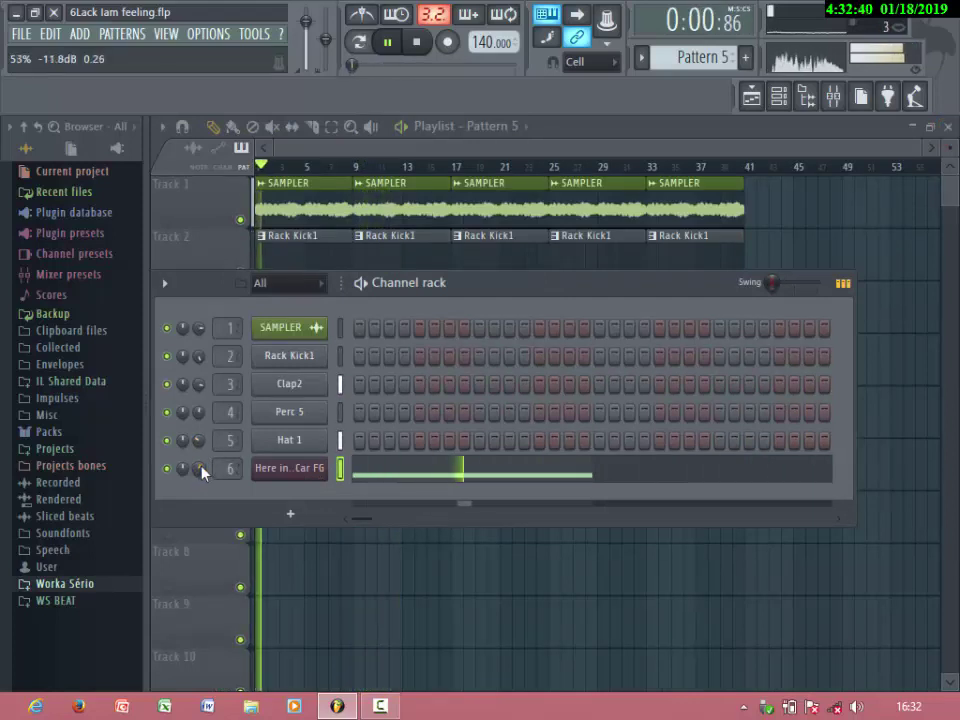
Fine-tune the Here in My Car FG channel's volume around 50% and briefly mute it to compare the mix
scroll(202, 473, "down", 1)
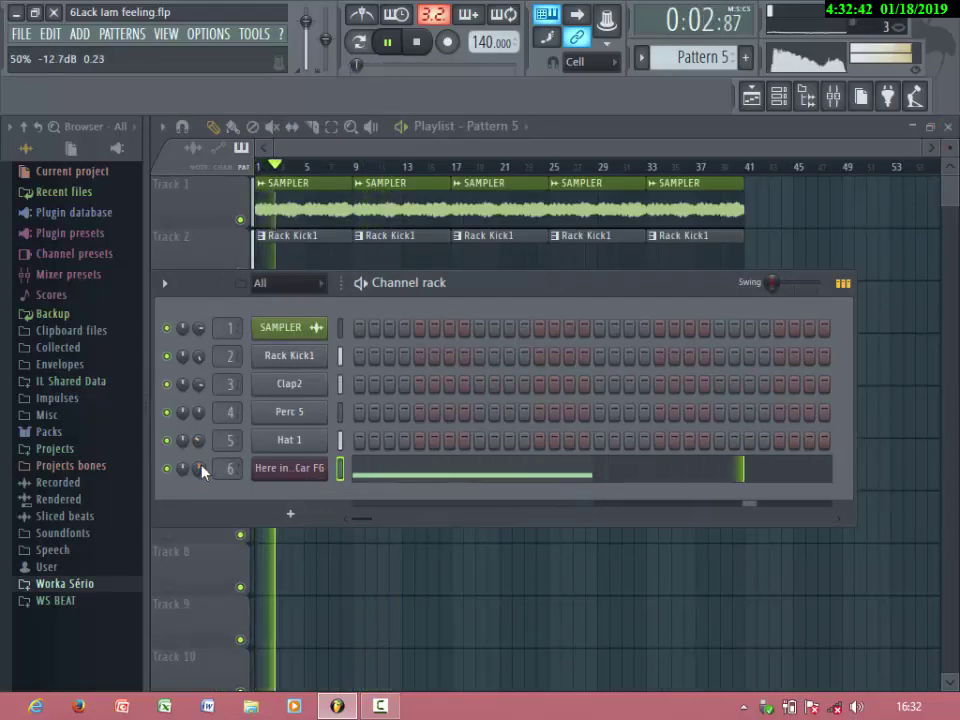
scroll(202, 473, "up", 1)
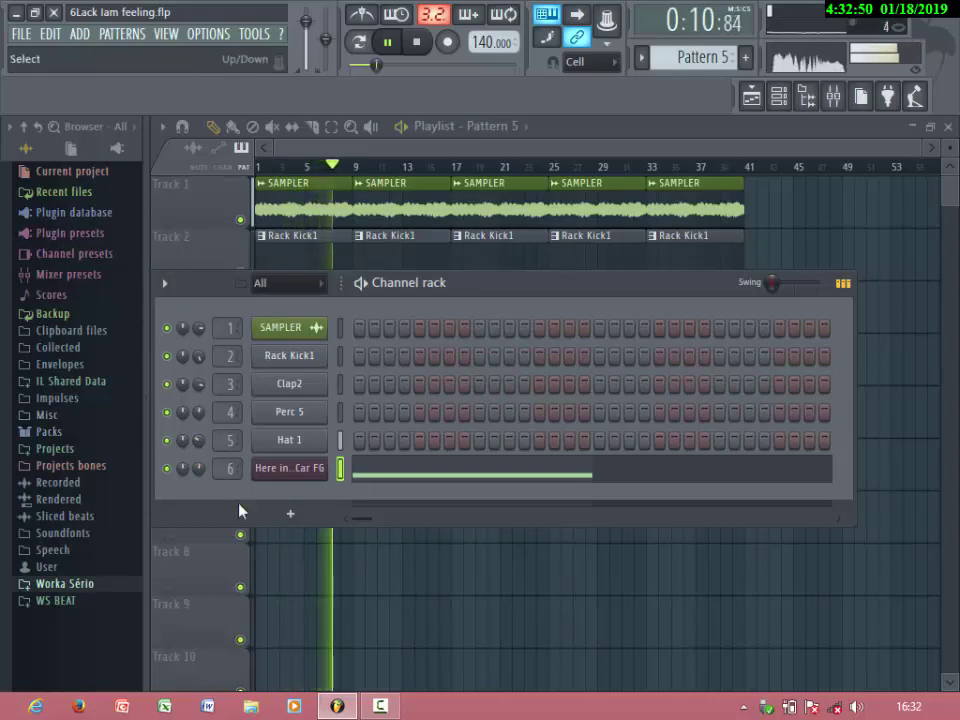
left_click(168, 469)
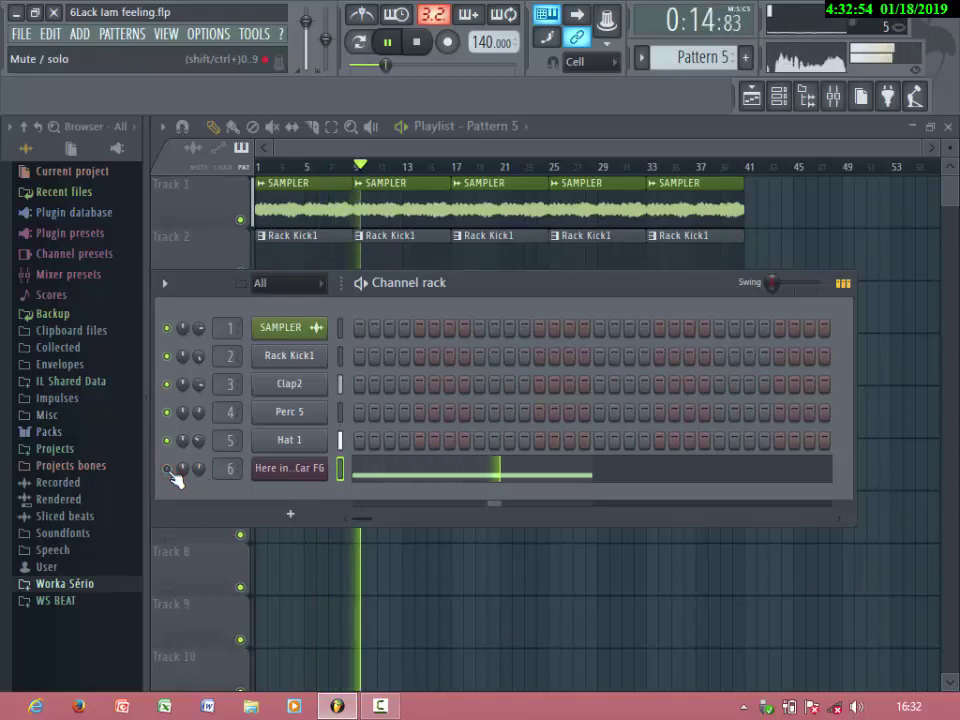
left_click(168, 469)
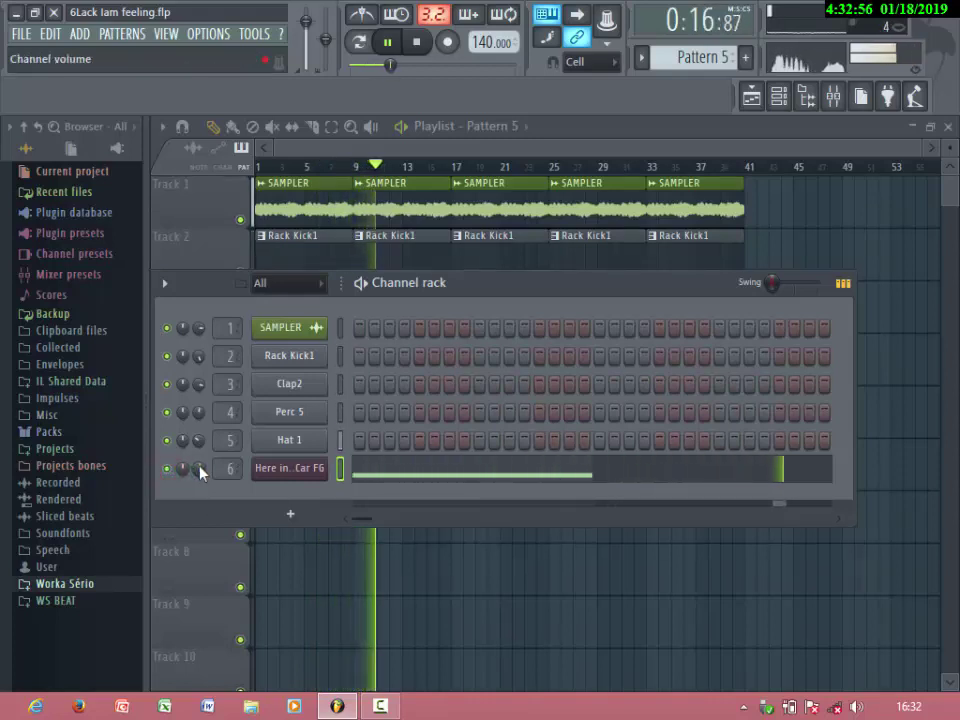
left_click_drag(201, 472, 200, 474)
Lengthen the C5, E5, D5 and B4 melody notes to two bars each and readjust the Here in My Car FG channel's volume
left_click(405, 467)
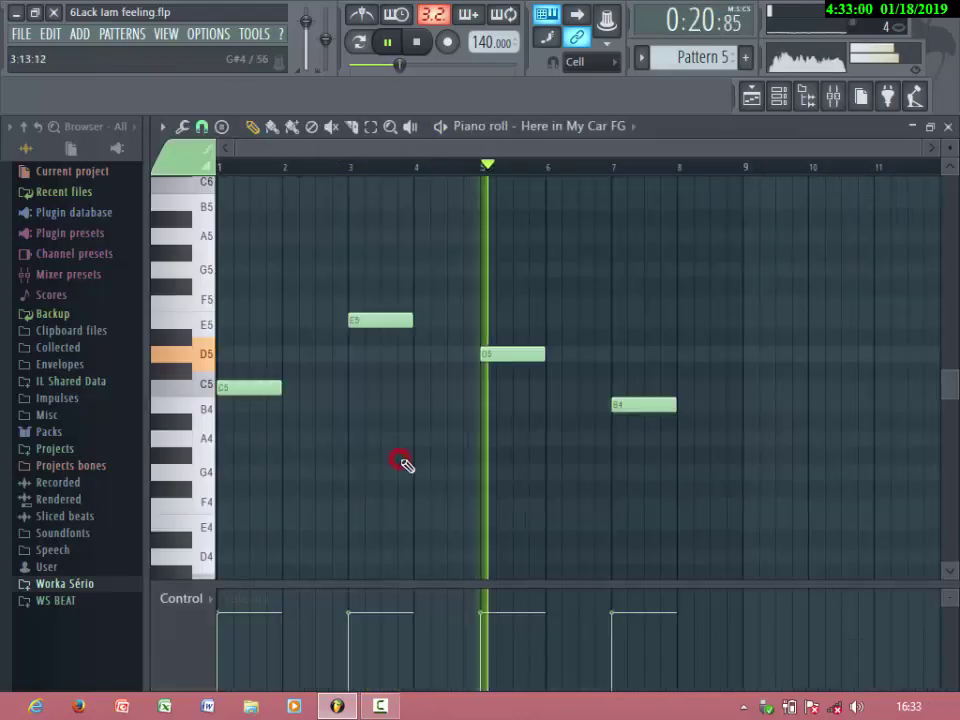
left_click_drag(660, 476, 141, 300)
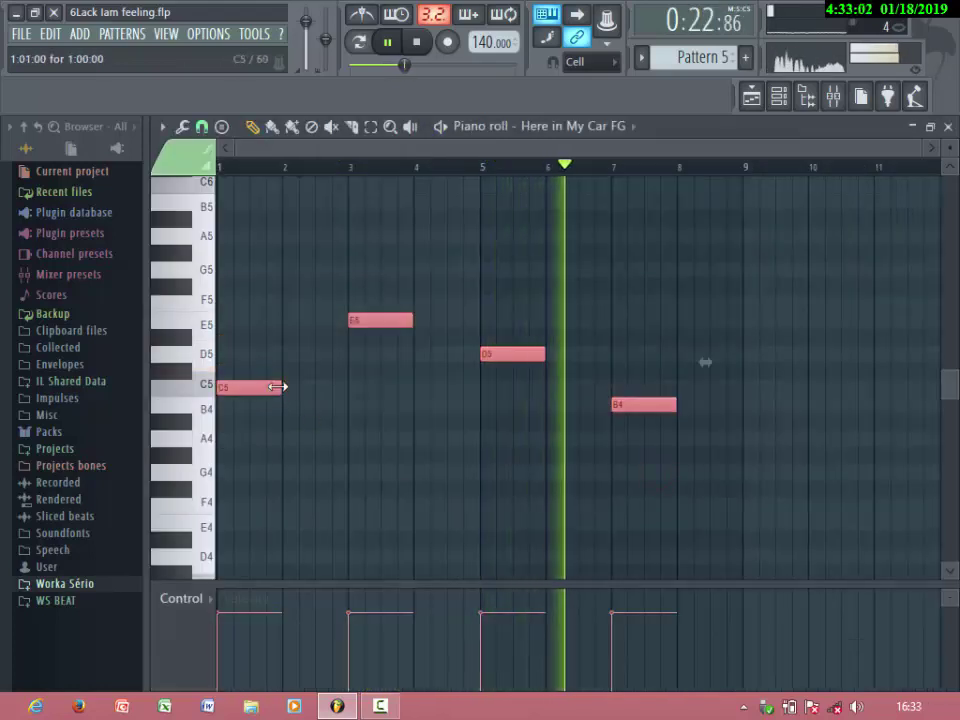
key("space")
key("space")
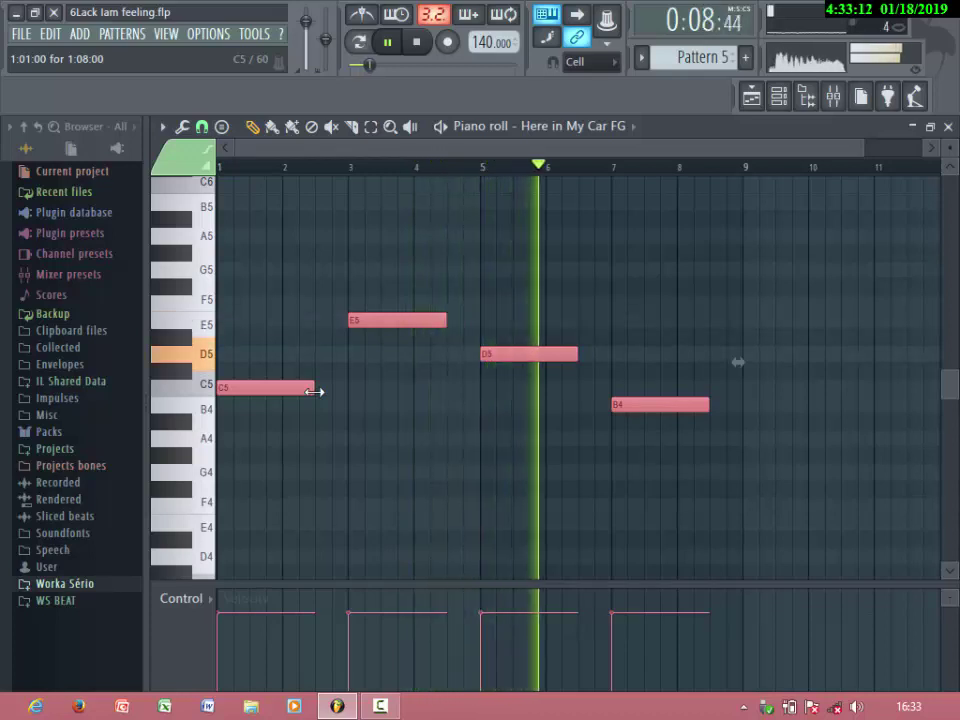
left_click_drag(316, 394, 362, 405)
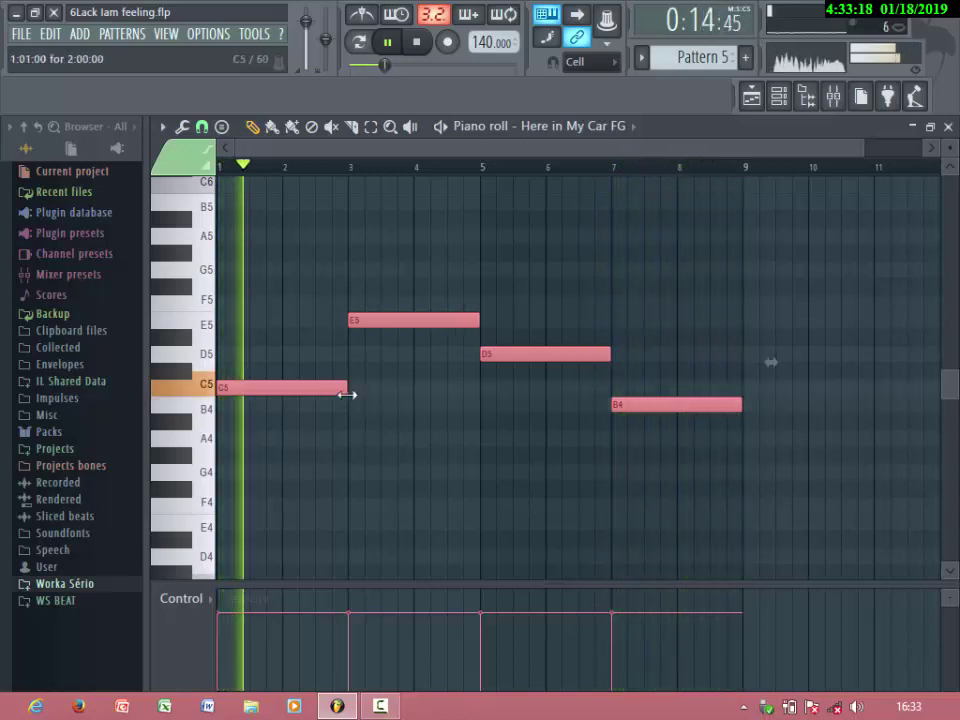
left_click_drag(349, 392, 333, 397)
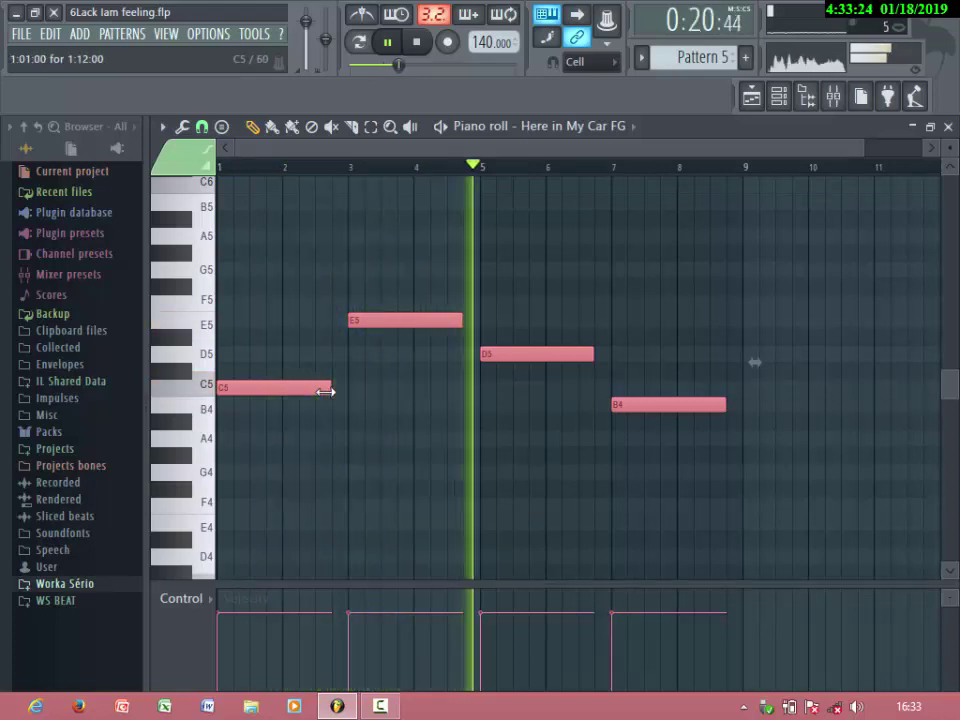
left_click_drag(331, 390, 346, 390)
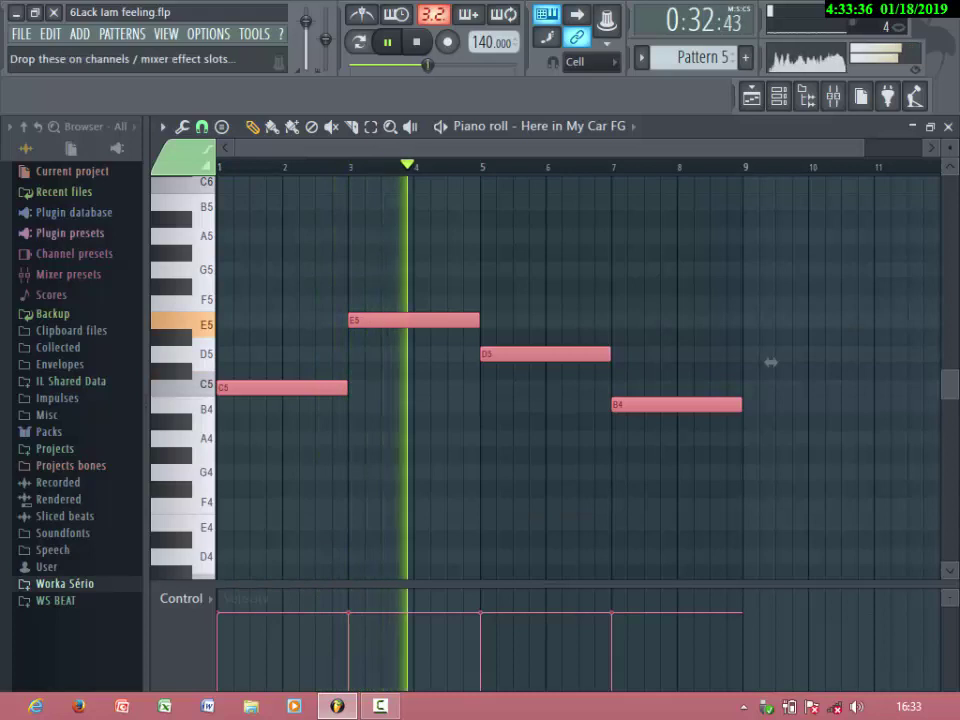
left_click(947, 127)
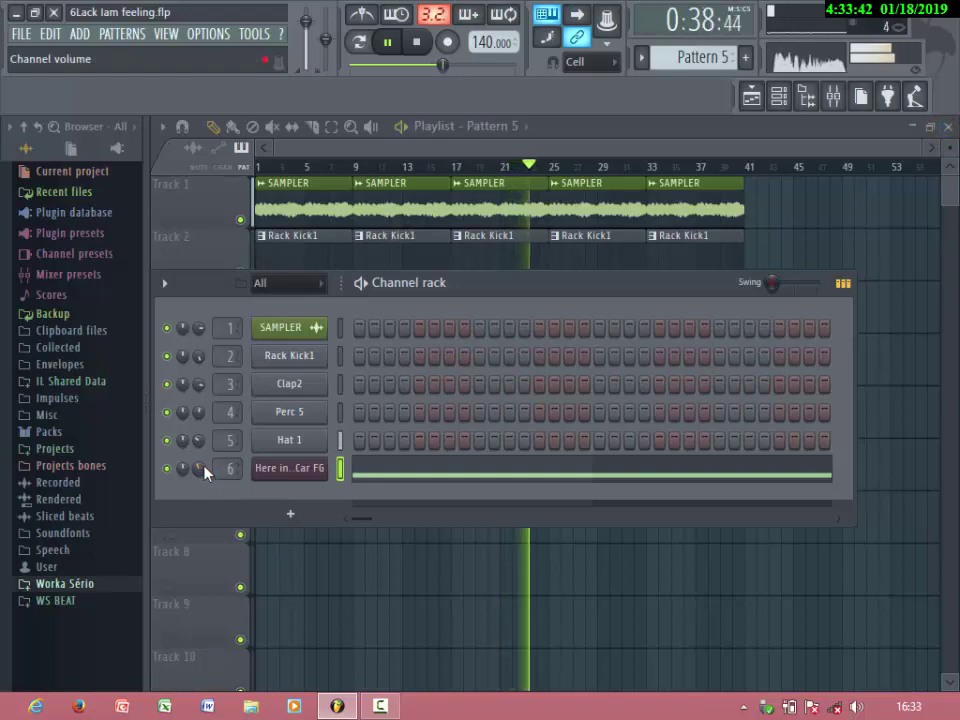
left_click_drag(204, 467, 208, 476)
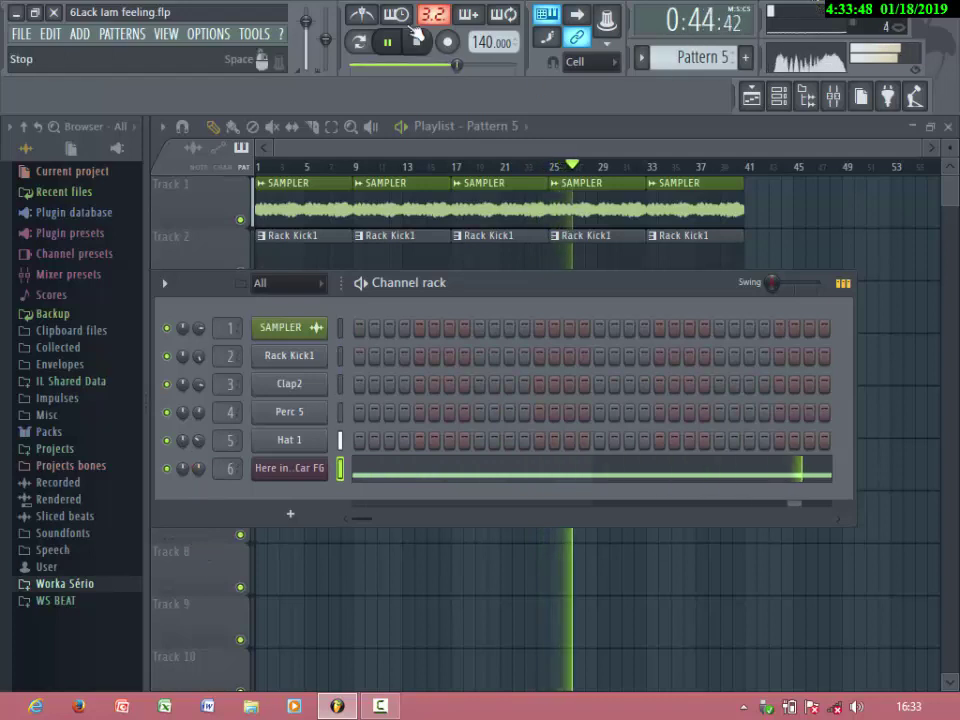
Save the project and save it again as a zipped loop file (*.zip) named 6Lack Iam feeling
left_click(19, 36)
left_click(48, 118)
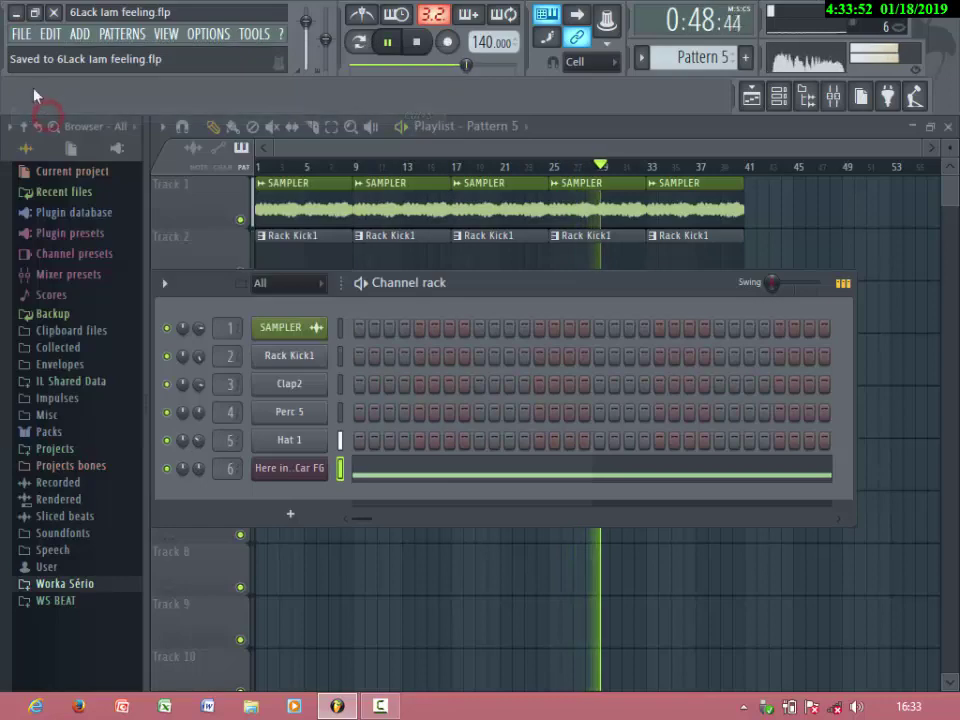
left_click(17, 35)
left_click(62, 136)
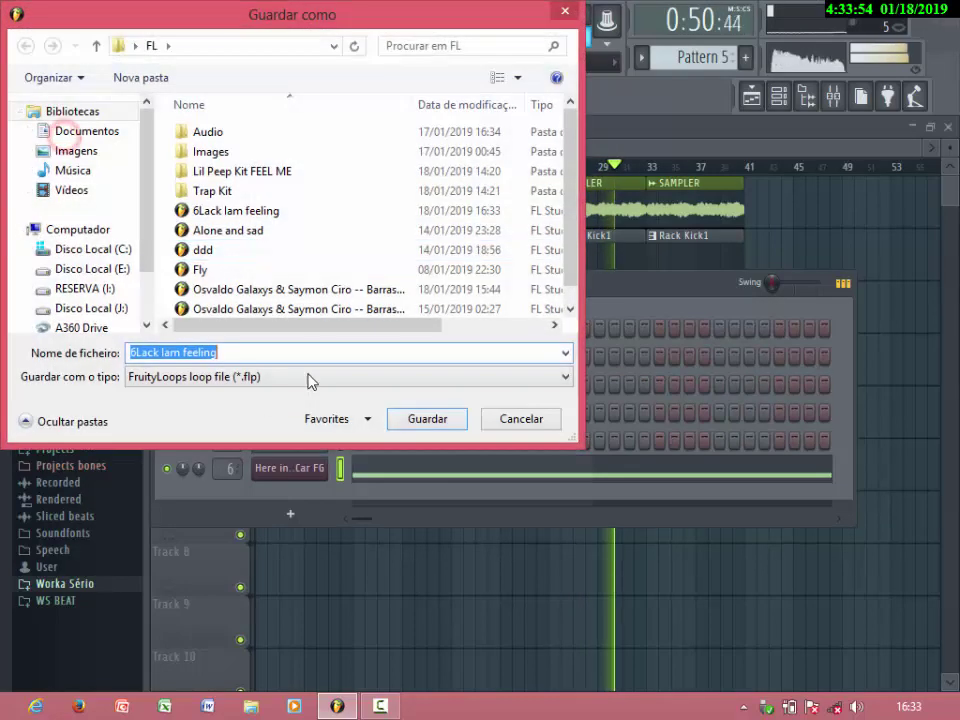
left_click(249, 380)
left_click(242, 405)
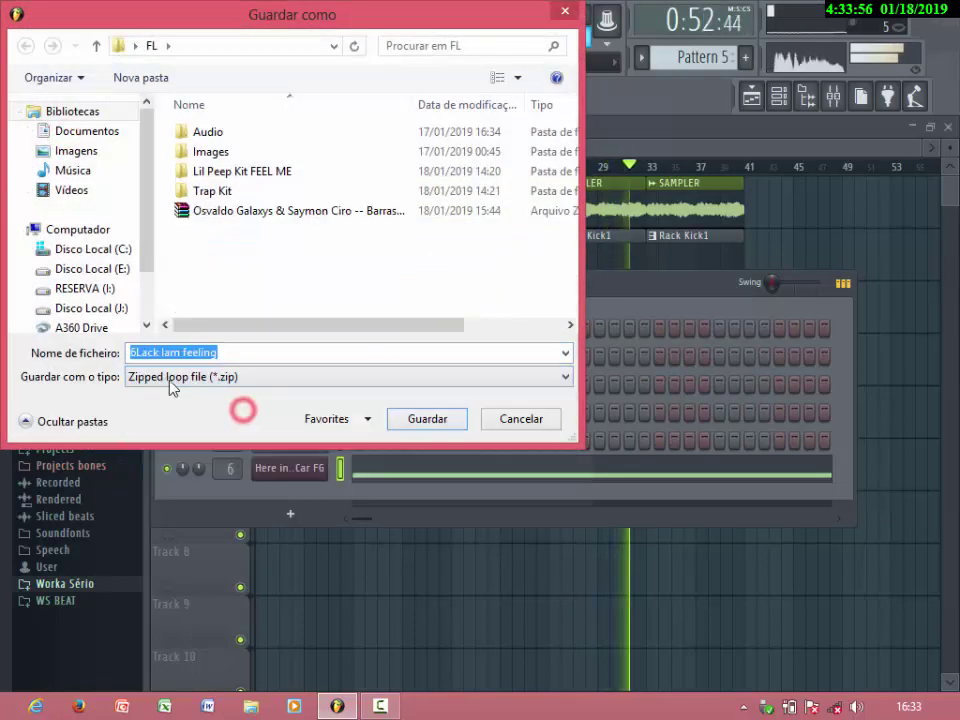
left_click(420, 419)
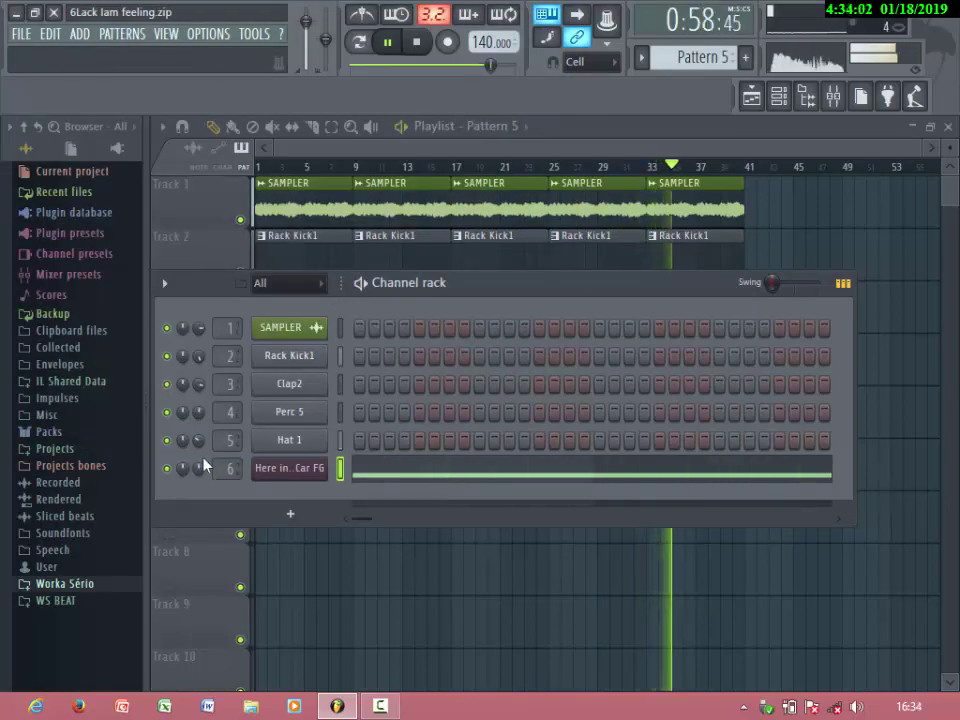
Readjust the melody channel's volume and delete the Pattern 5, Rack Kick1, Clap2, Perc 5 and Hat 1 clips in bars 1 to 8 of the playlist
left_click_drag(202, 467, 201, 455)
left_click(204, 233)
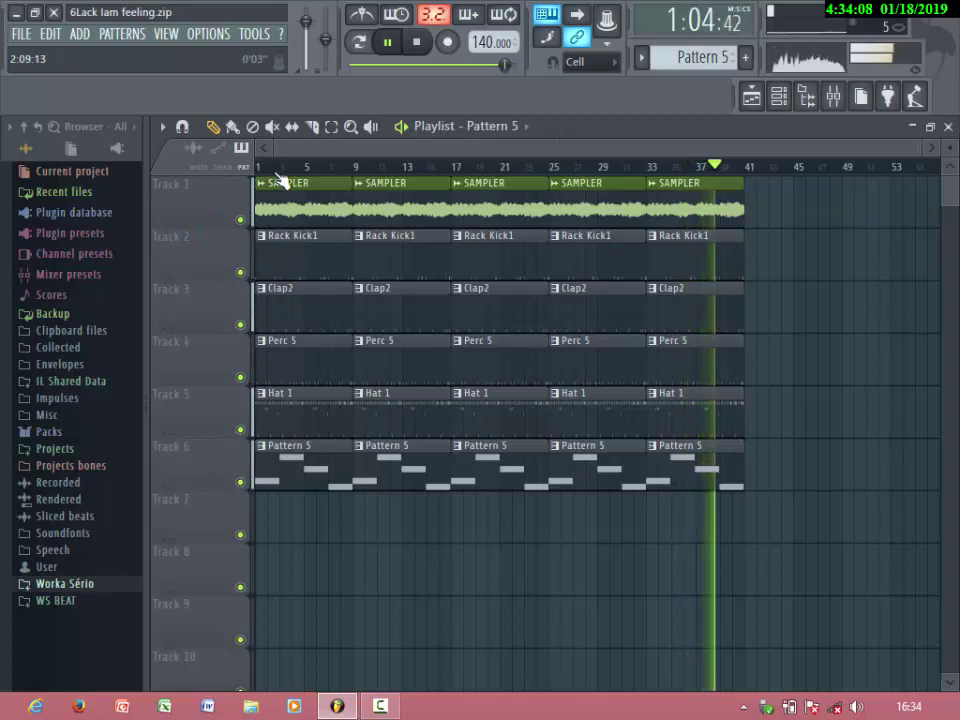
right_click(326, 467)
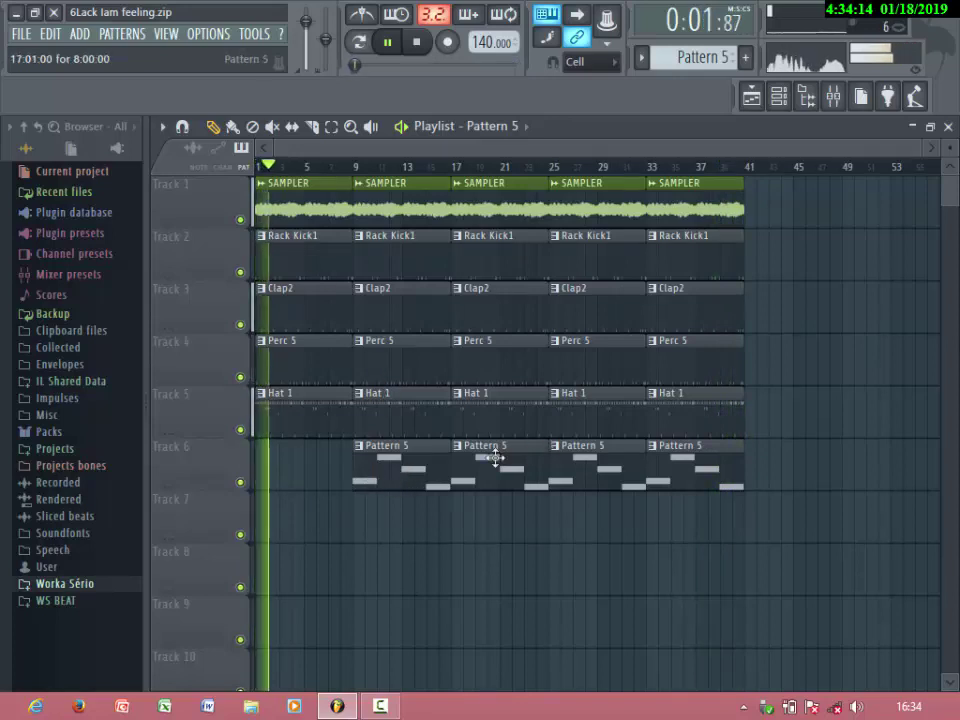
key("space")
right_click(312, 264)
right_click(315, 317)
right_click(318, 370)
right_click(321, 420)
key("space")
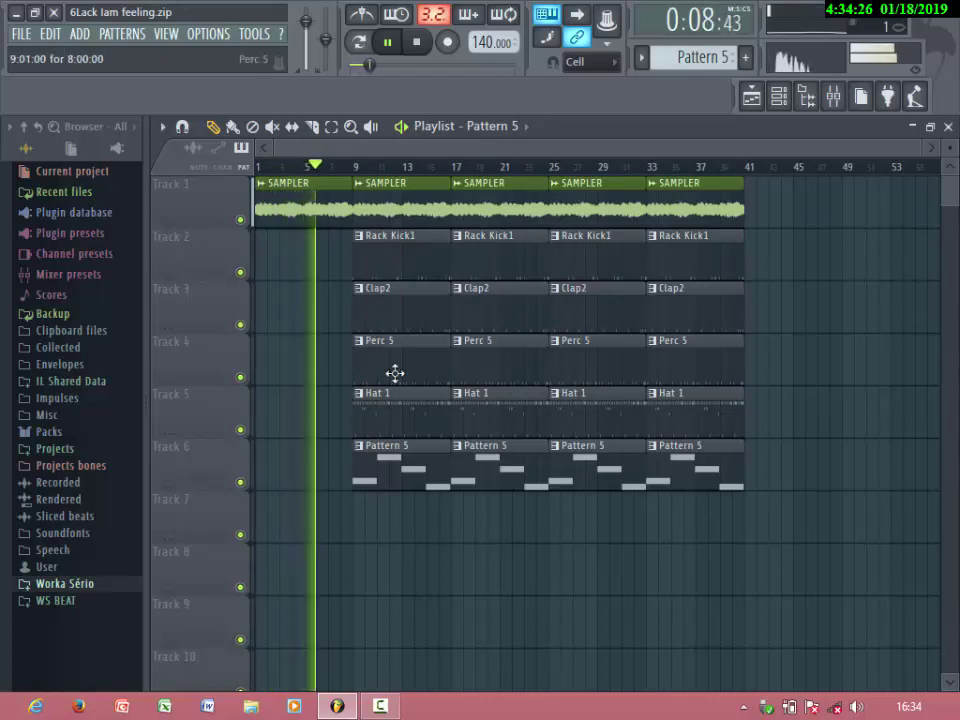
Lower the Here in My Car FG channel's volume to 34% during playback and return to the playlist
left_click(781, 100)
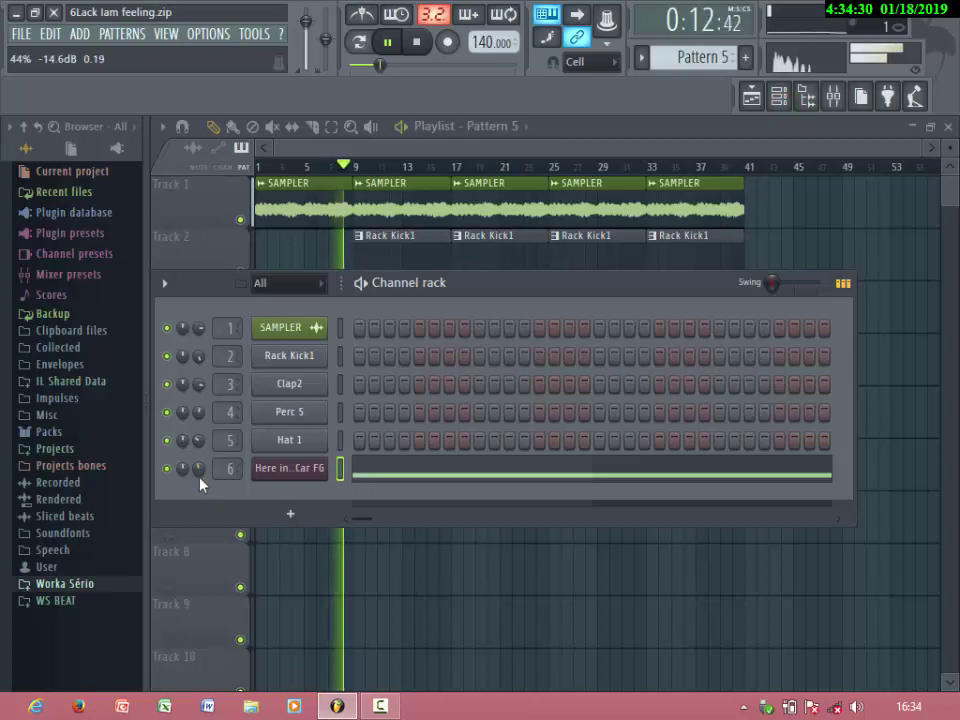
scroll(200, 483, "down", 1)
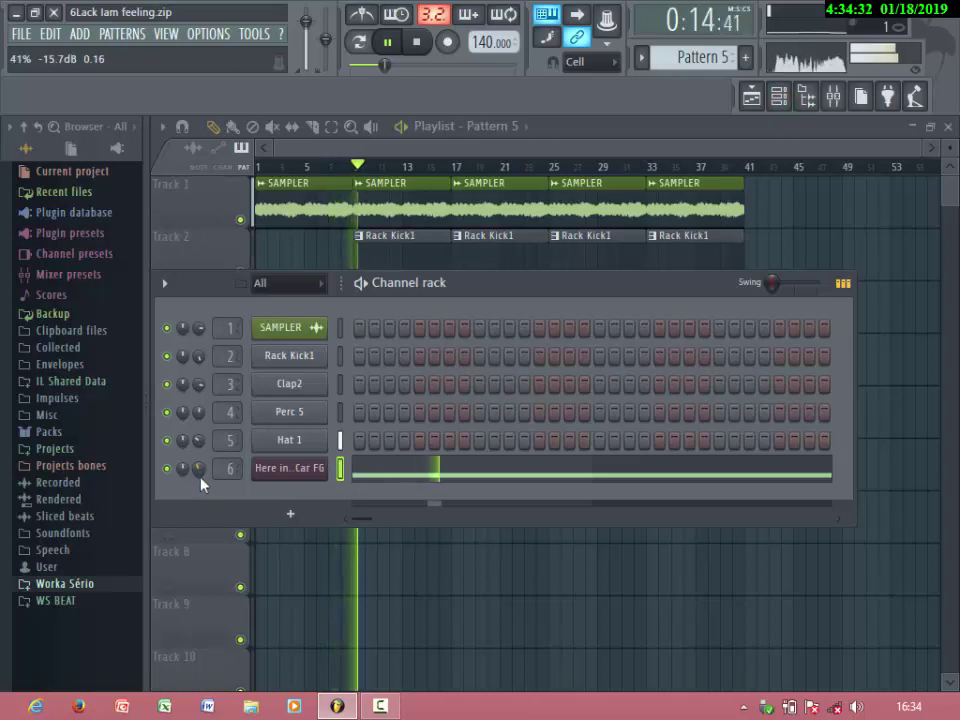
scroll(200, 483, "down", 3)
scroll(200, 483, "down", 1)
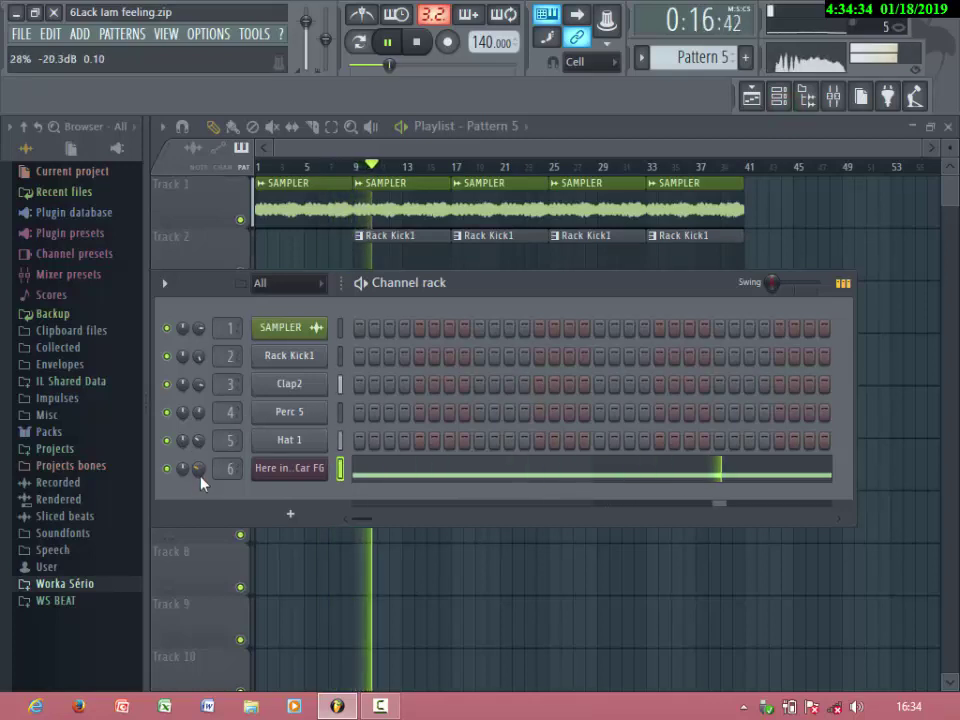
scroll(200, 483, "up", 2)
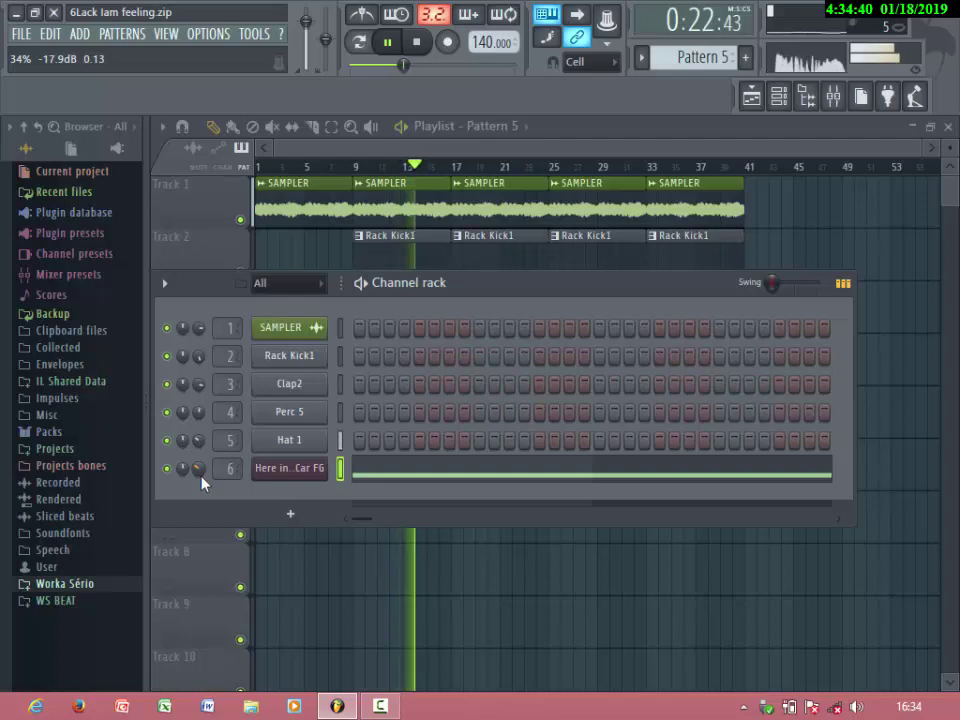
key("F6")
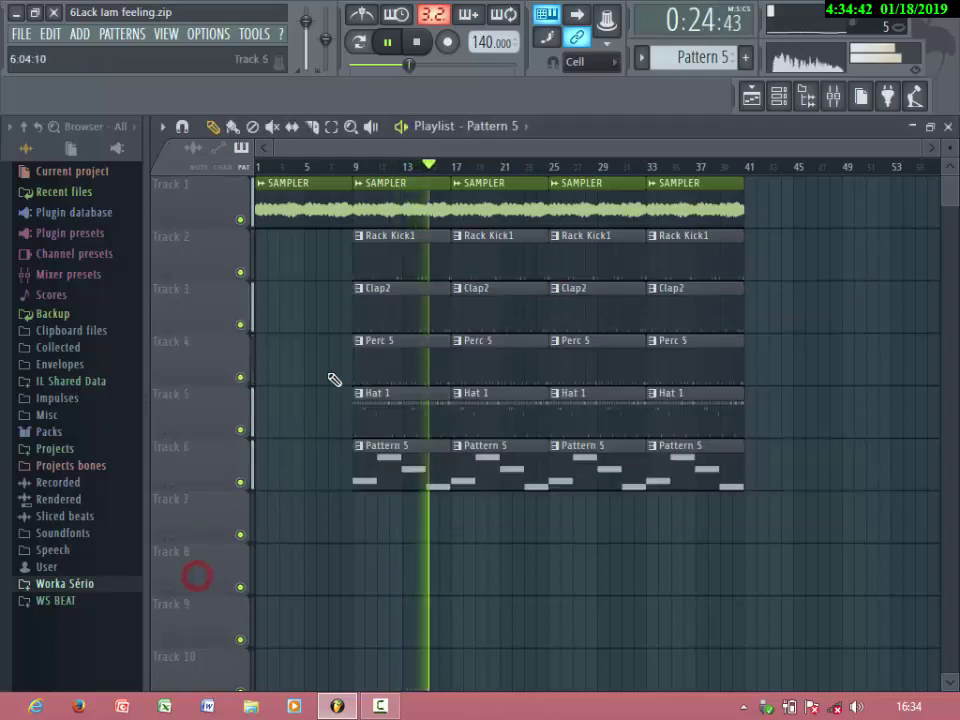
Delete the Rack Kick1, Clap2, Perc 5 and Hat 1 clips in bars 9 to 16 and play from bar 9
key("space")
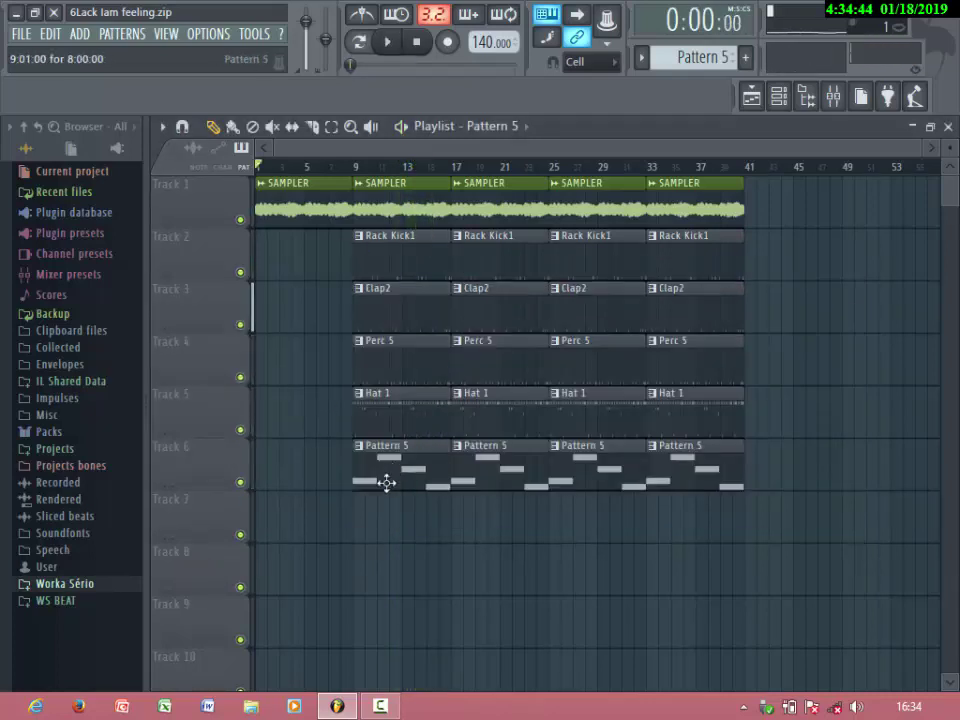
right_click(382, 263)
right_click(387, 306)
right_click(389, 357)
right_click(391, 407)
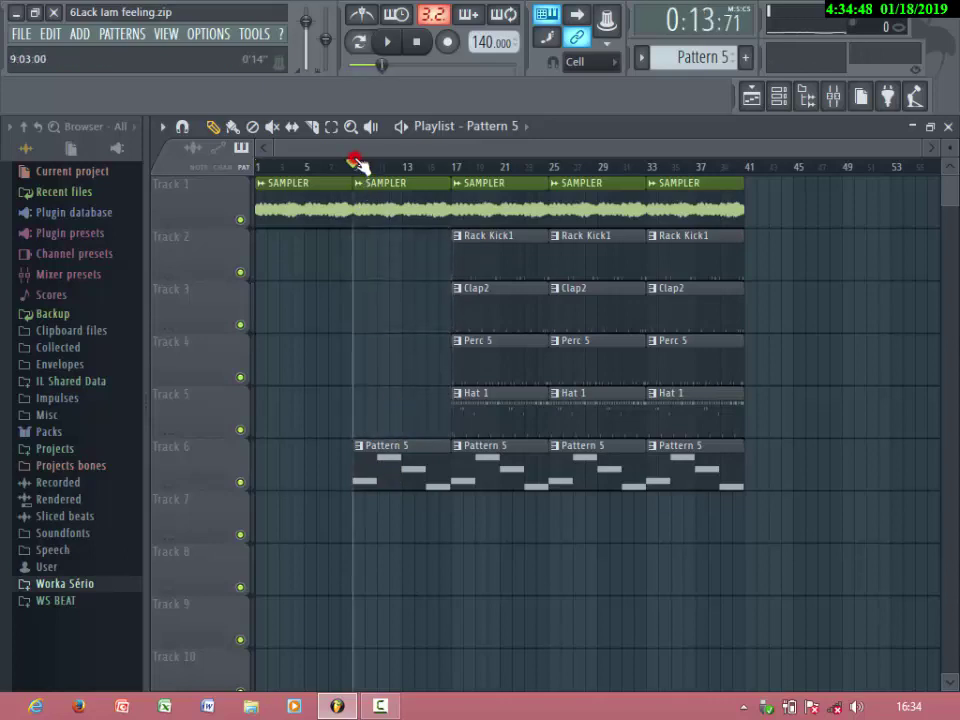
key("space")
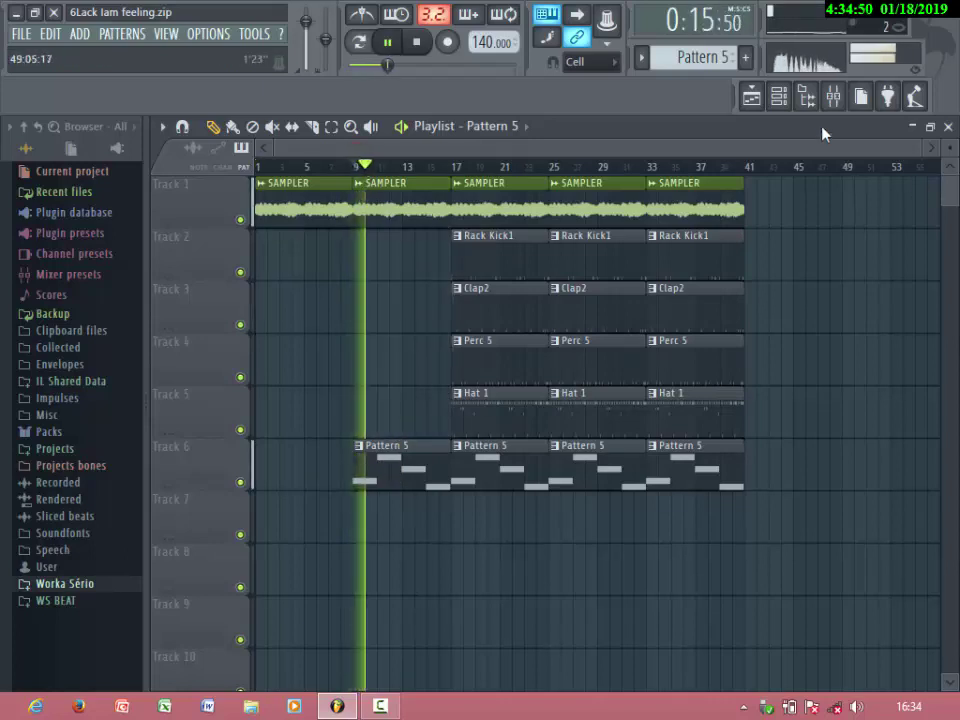
Lower the mixer's Insert 6 fader to 84% and close the mixer
left_click(833, 96)
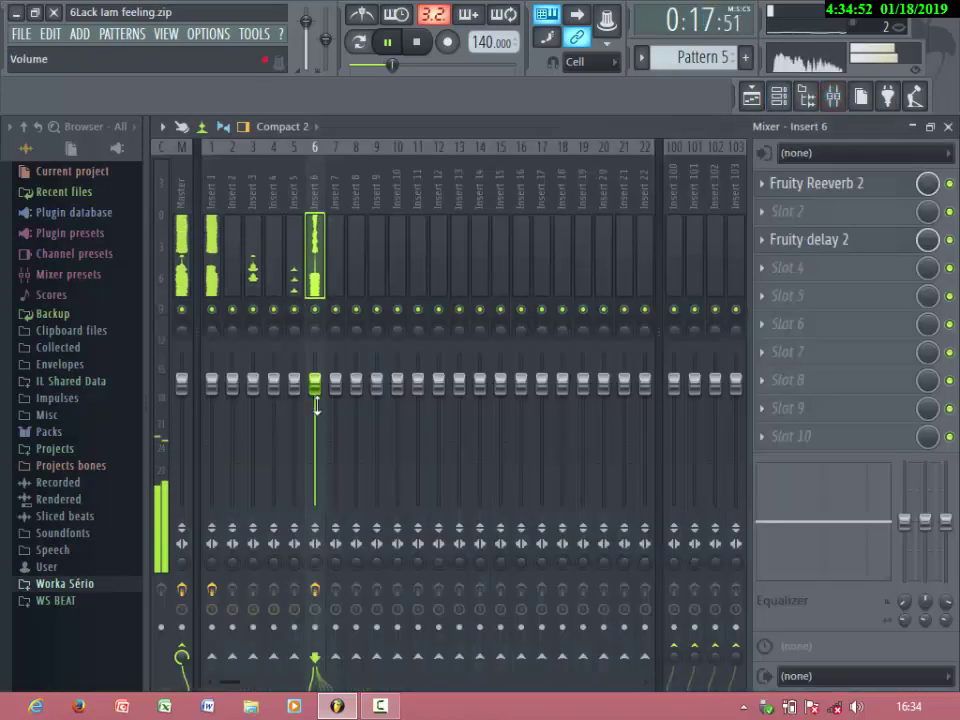
left_click_drag(317, 400, 317, 403)
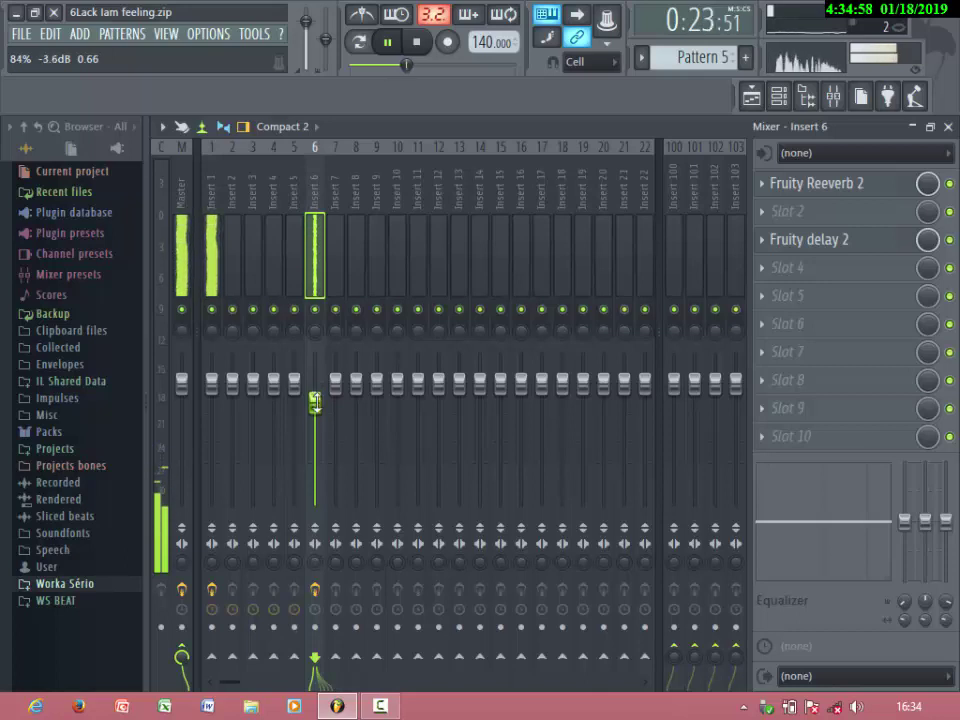
left_click(948, 127)
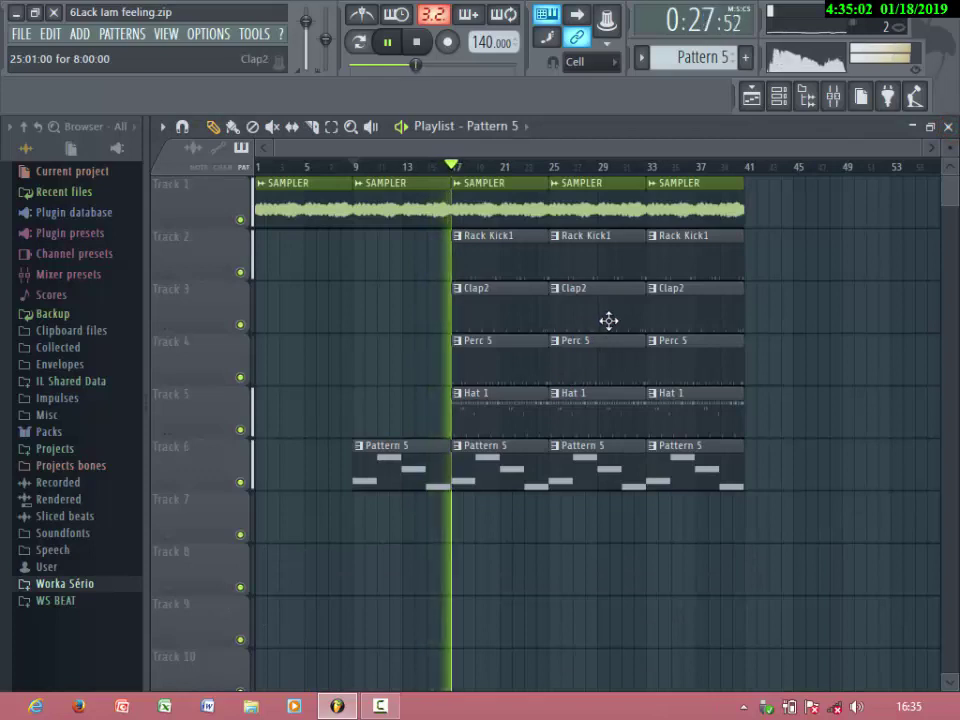
Delete the Pattern 5 clip in bars 17 to 24 and play the arrangement from the beginning
right_click(512, 466)
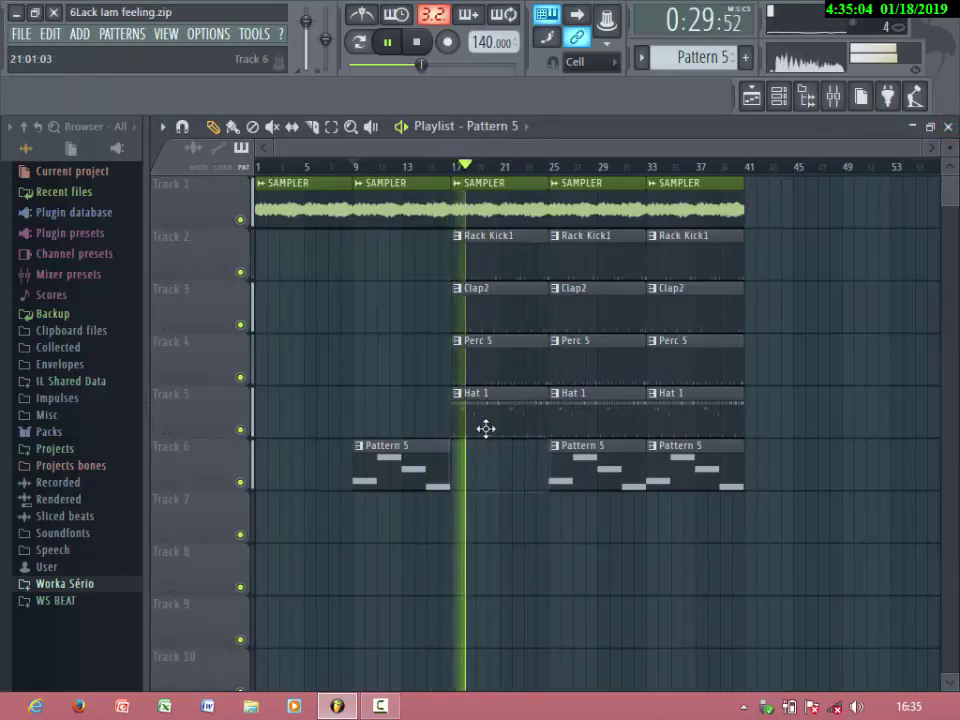
key("space")
left_click(257, 167)
key("space")
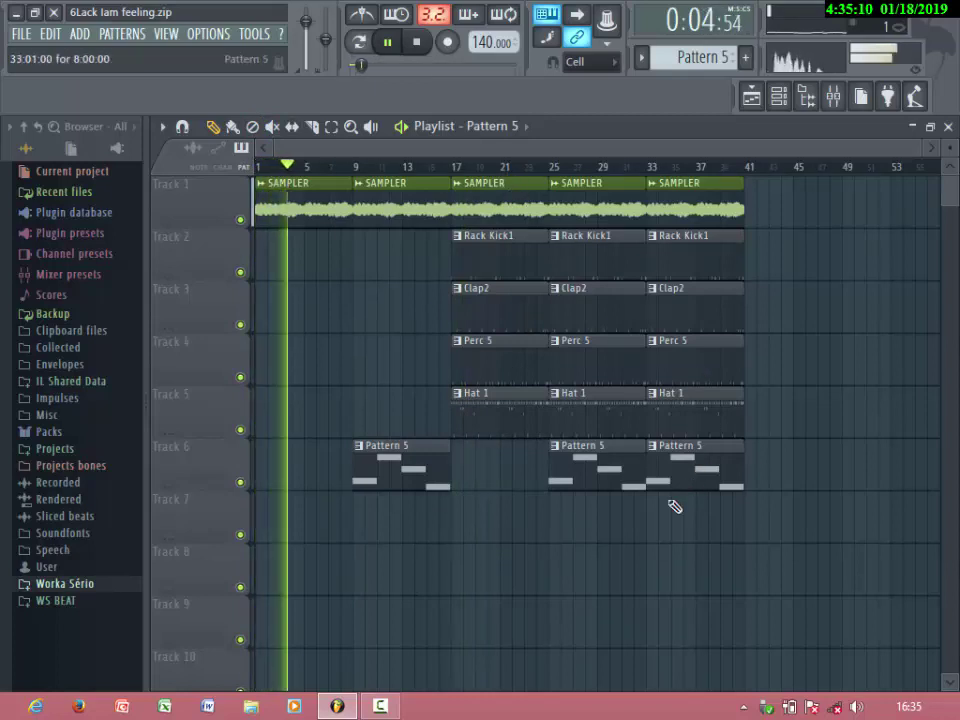
Duplicate all clips in bars 25 to 40 five times to extend the arrangement through bar 120, and play from near its end
left_click_drag(810, 534, 609, 198)
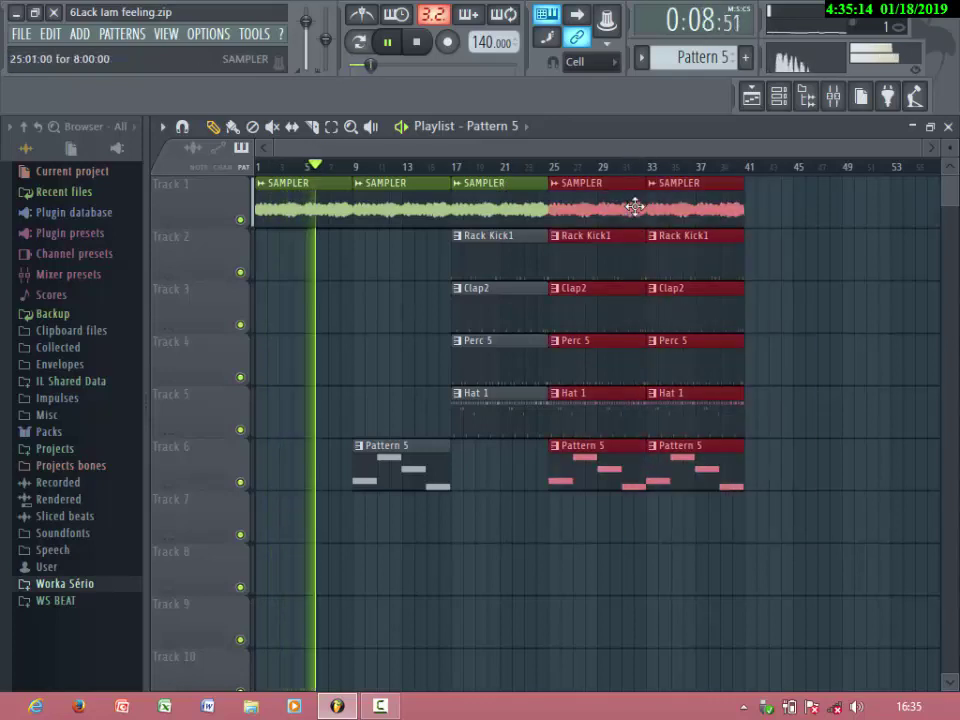
key("ctrl+b")
key("ctrl+b")
key("ctrl+b")
key("ctrl+b")
key("ctrl+b")
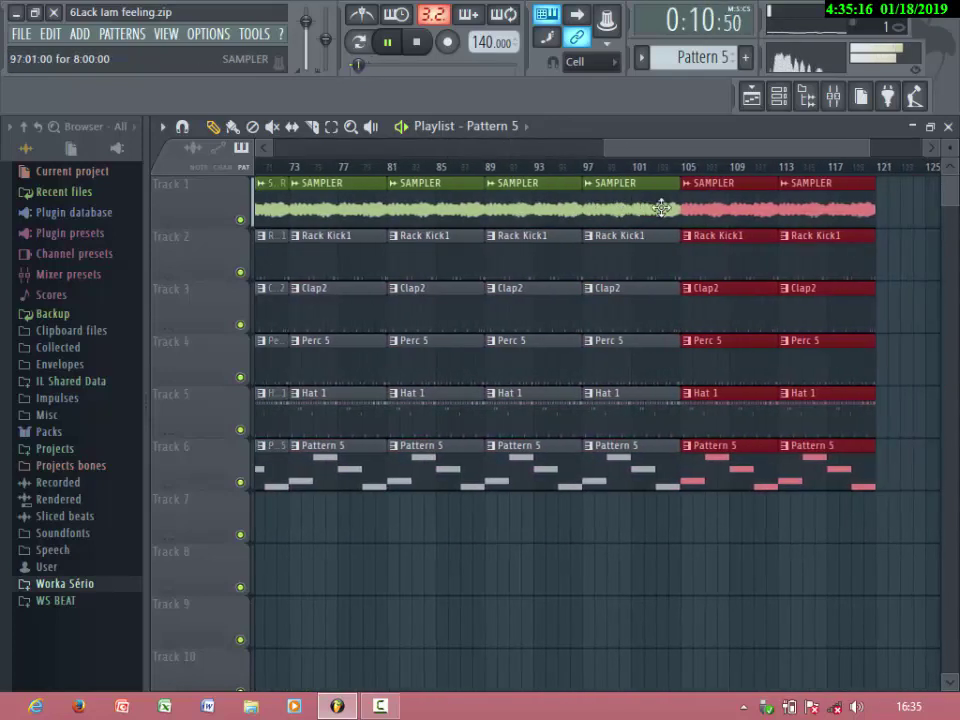
left_click(859, 166)
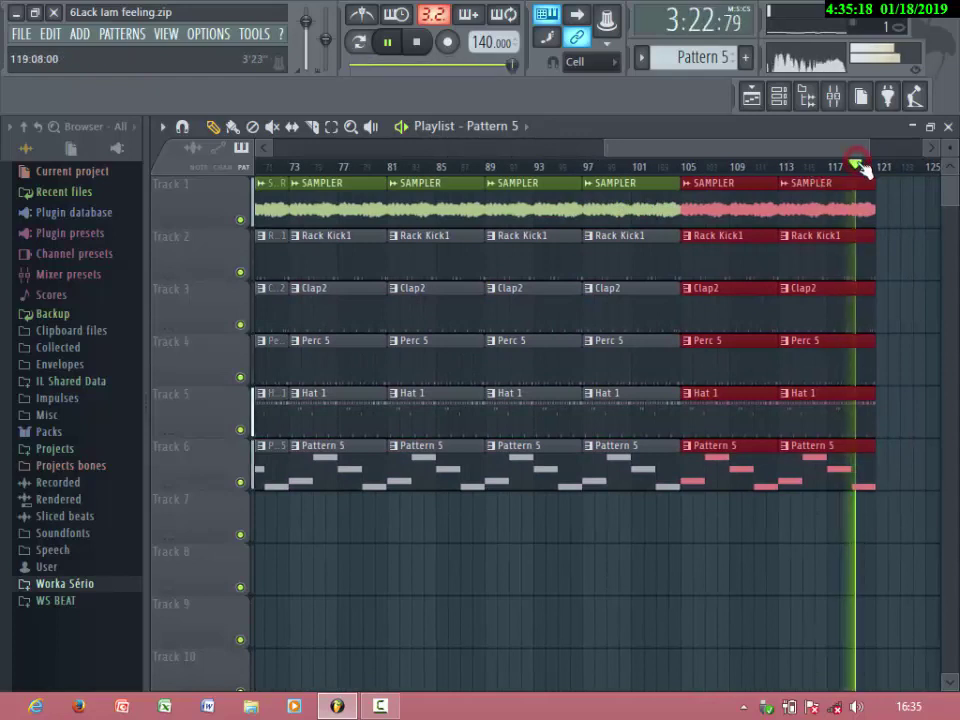
Delete all clips in bars 105 to 120, auditioning the end of the arrangement
right_click(840, 183)
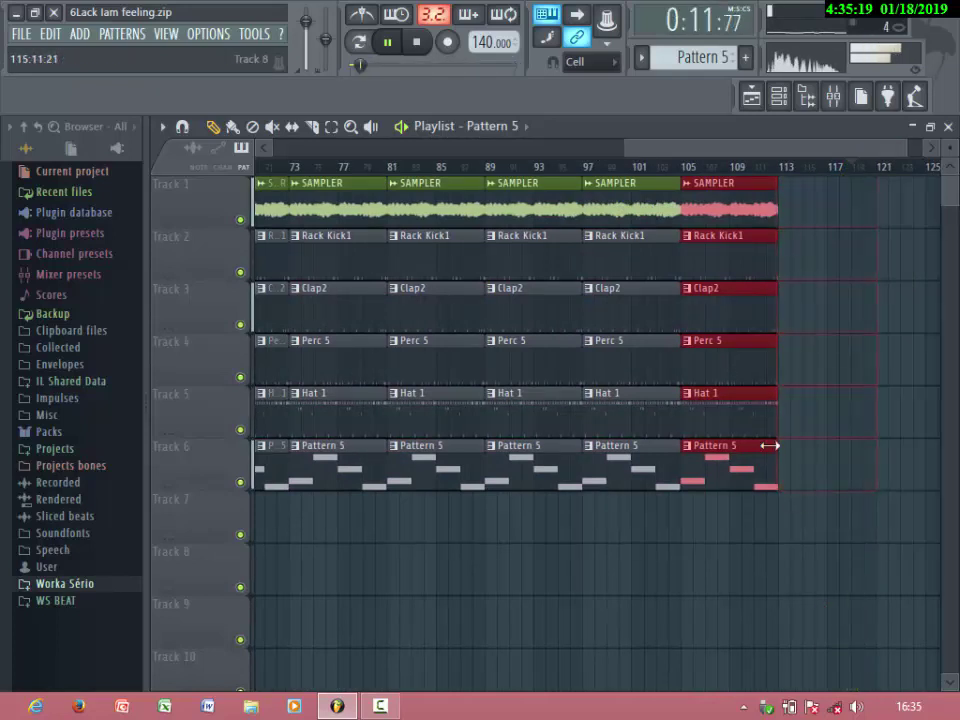
left_click(755, 174)
right_click(757, 203)
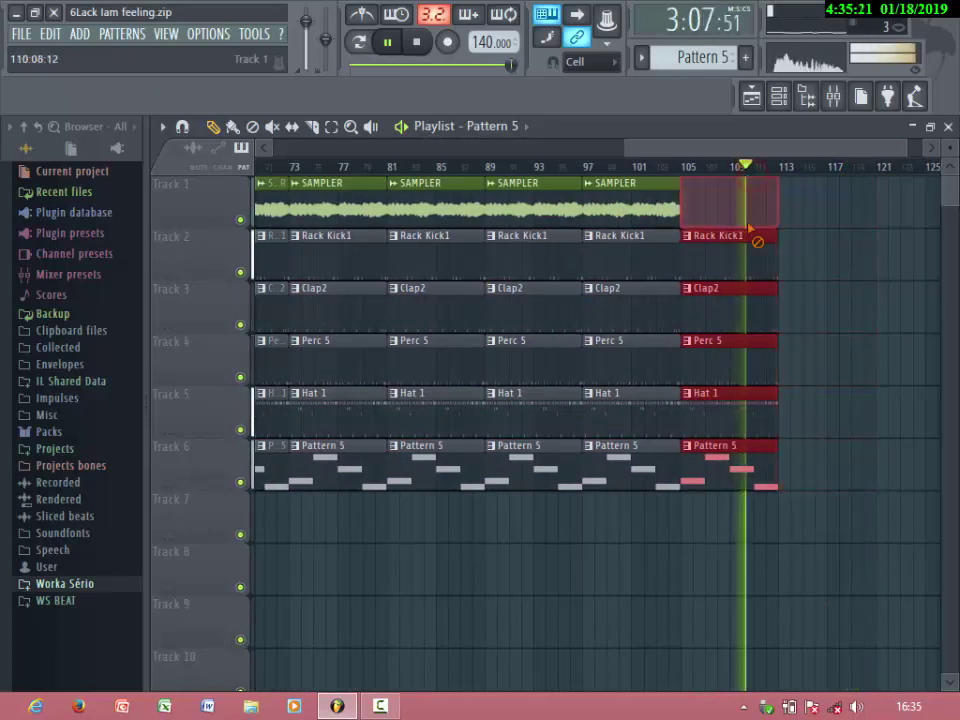
left_click(664, 169)
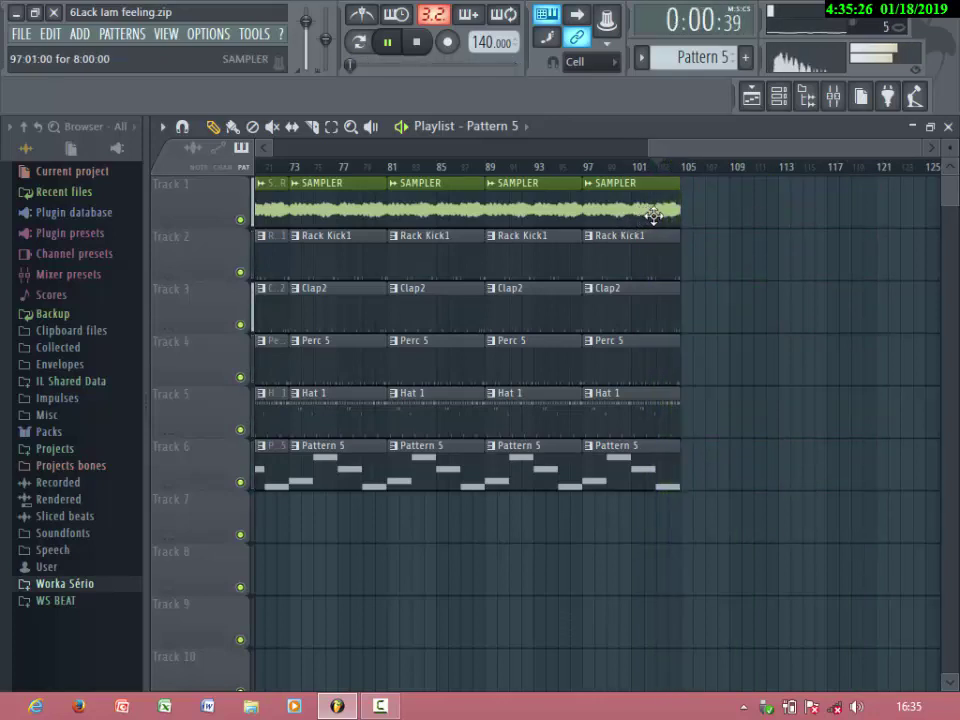
Delete the Hat 1 clip in bars 17 to 24 and the Pattern 5 clips in bars 25 to 40
scroll(655, 215, "down", 3)
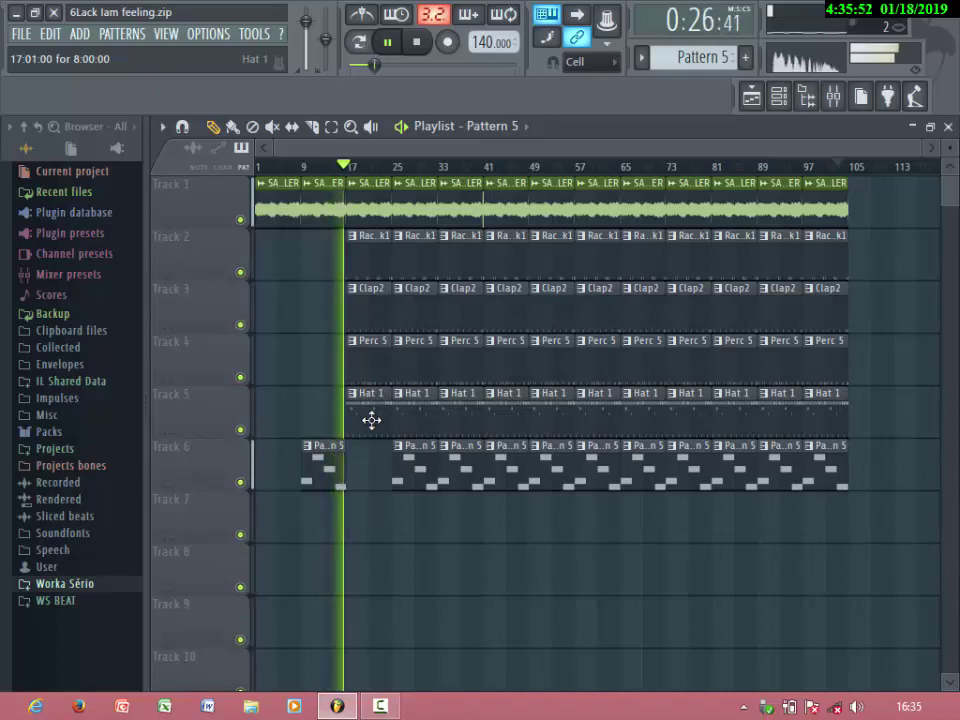
right_click(371, 422)
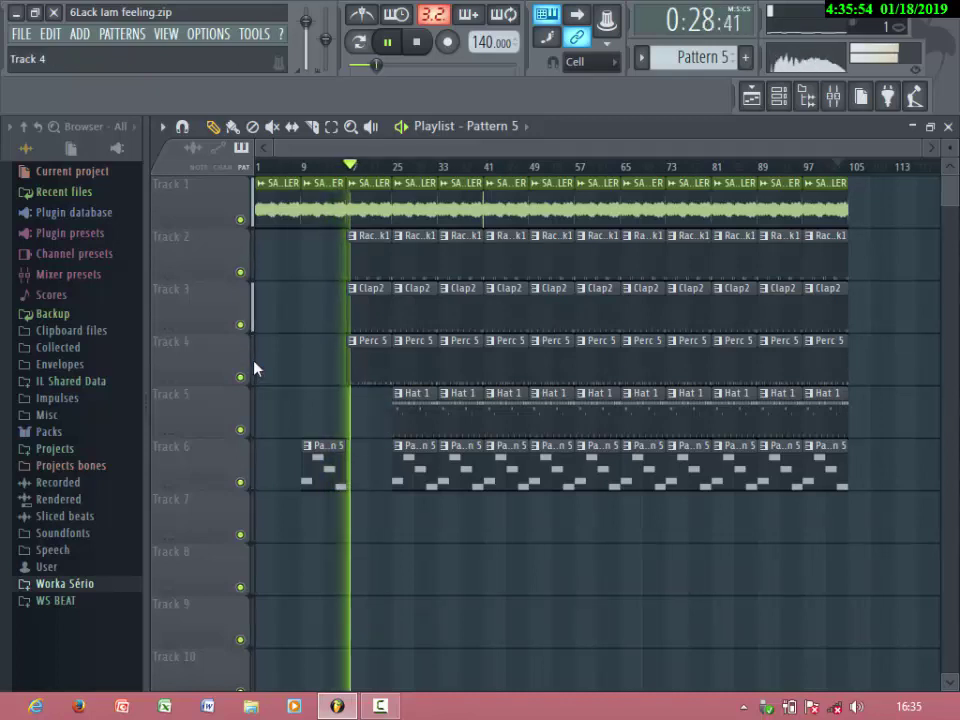
right_click(418, 460)
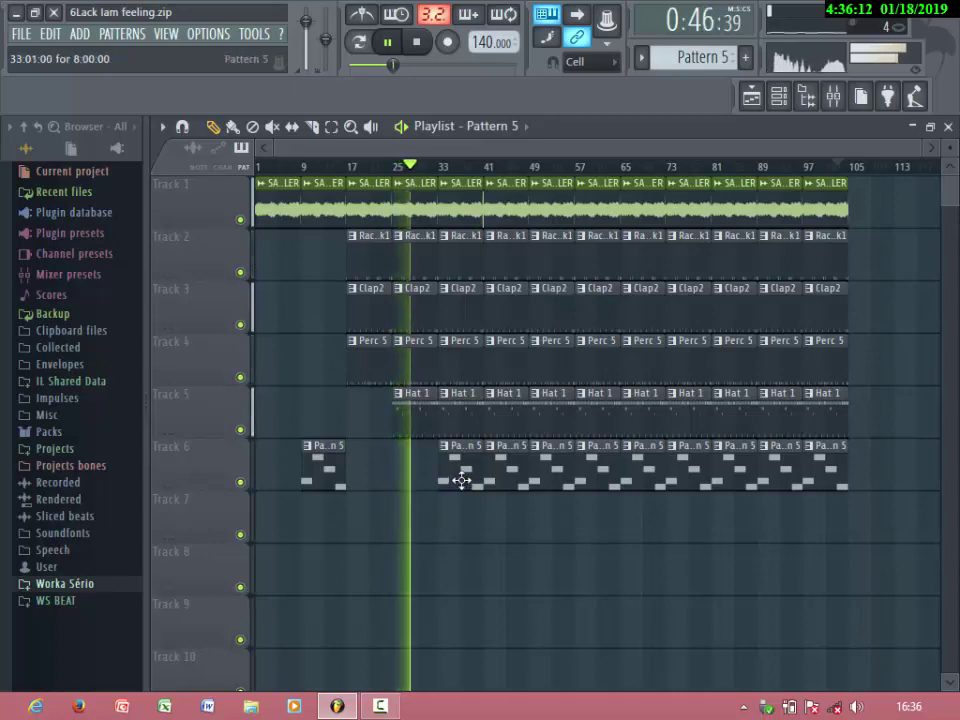
right_click(461, 480)
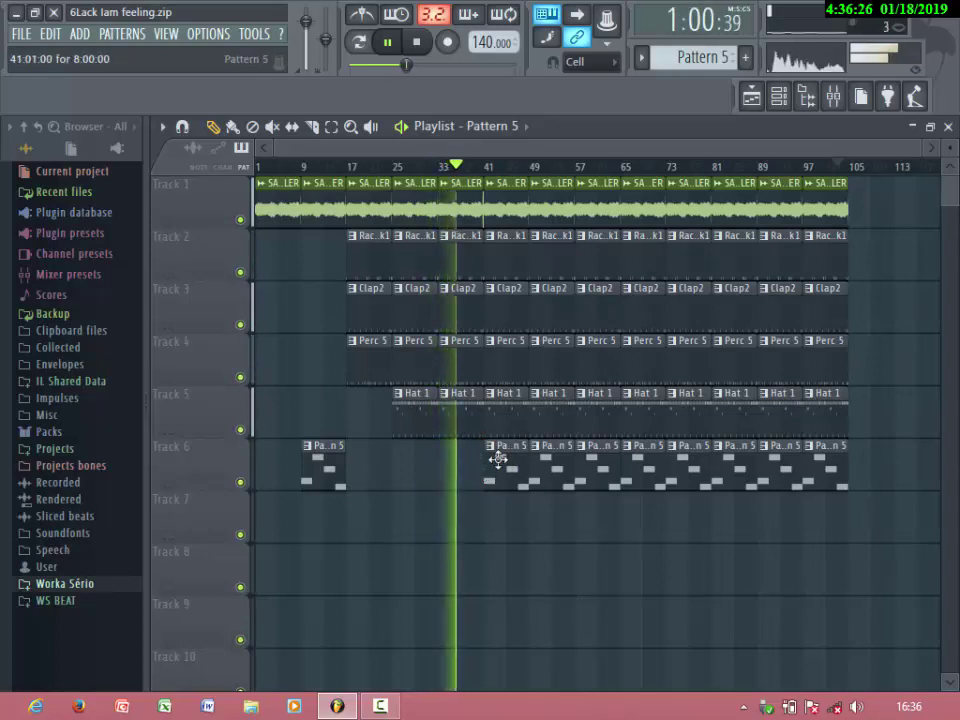
Delete the Clap2, Perc 5, Hat 1 and Pattern 5 clips in bars 41 to 48
right_click(502, 305)
right_click(510, 362)
right_click(516, 397)
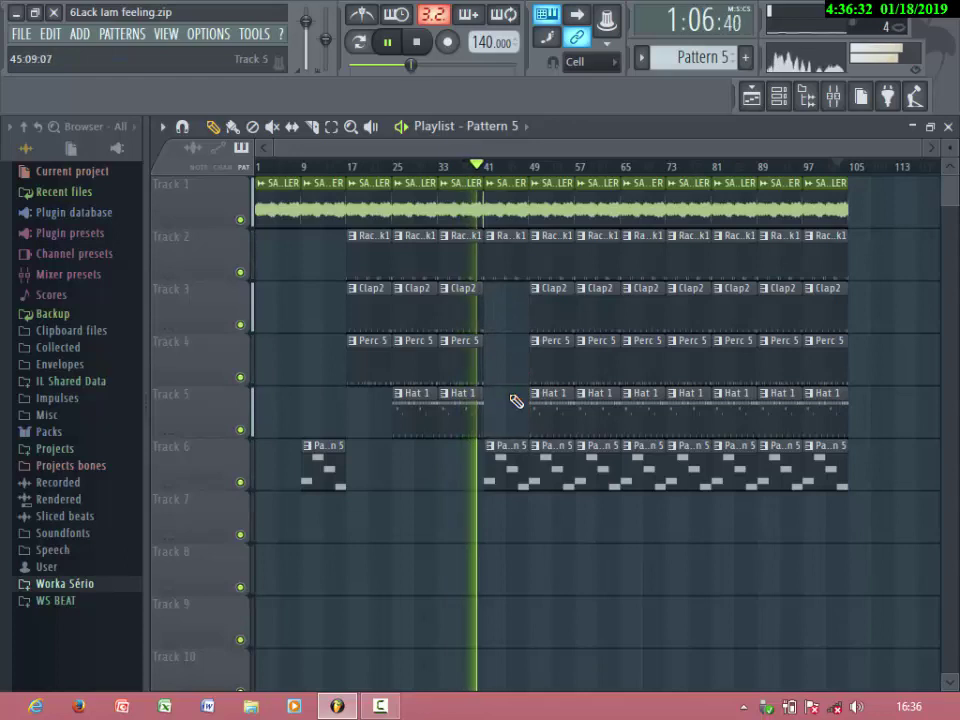
right_click(512, 478)
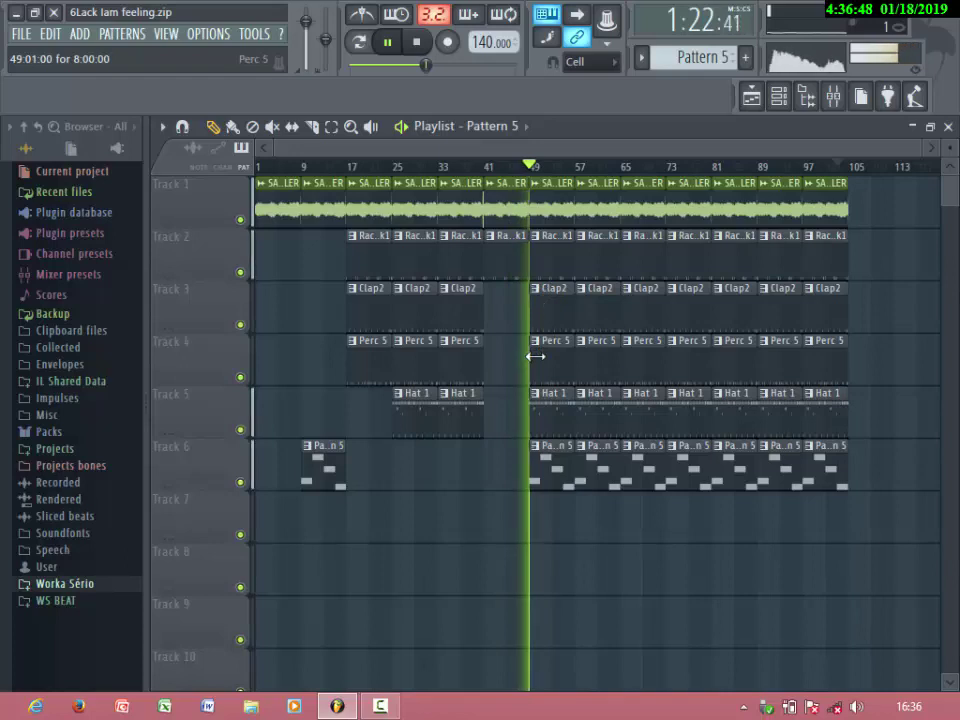
Restart playback just before bar 49 and delete the Pattern 5 clip in bars 65 to 72
key("space")
key("space")
left_click(531, 168)
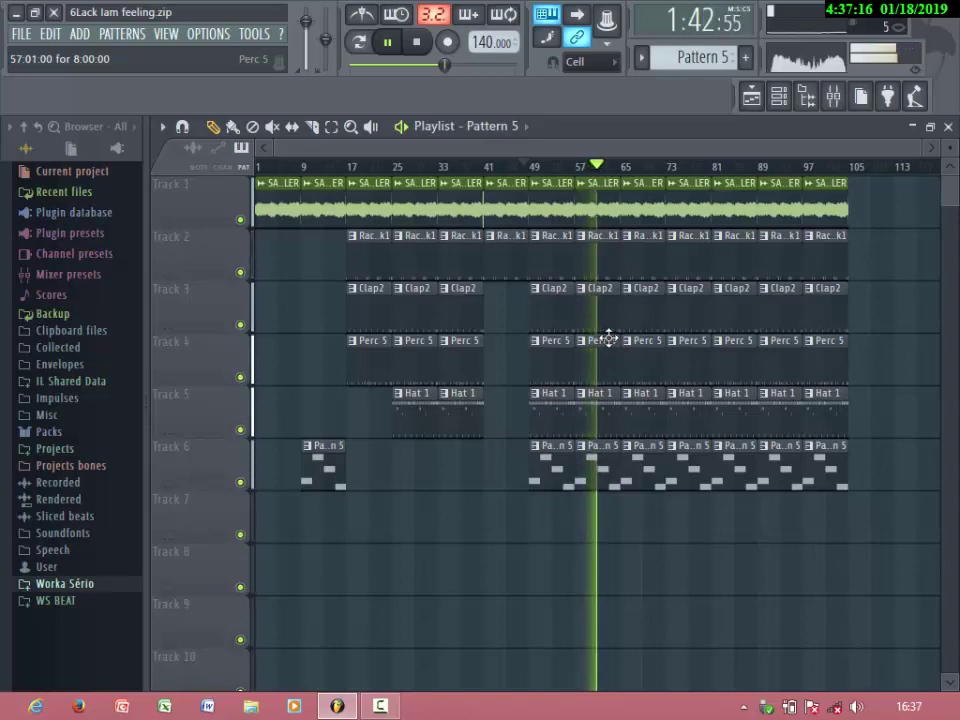
right_click(648, 478)
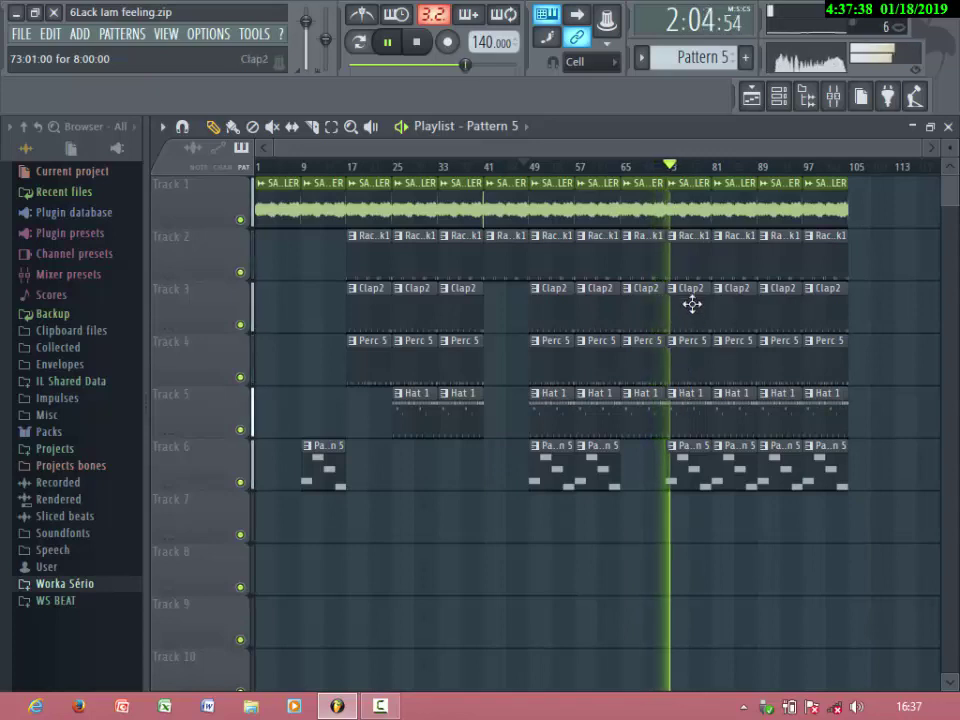
Stop playback and play the arrangement from the beginning
key("space")
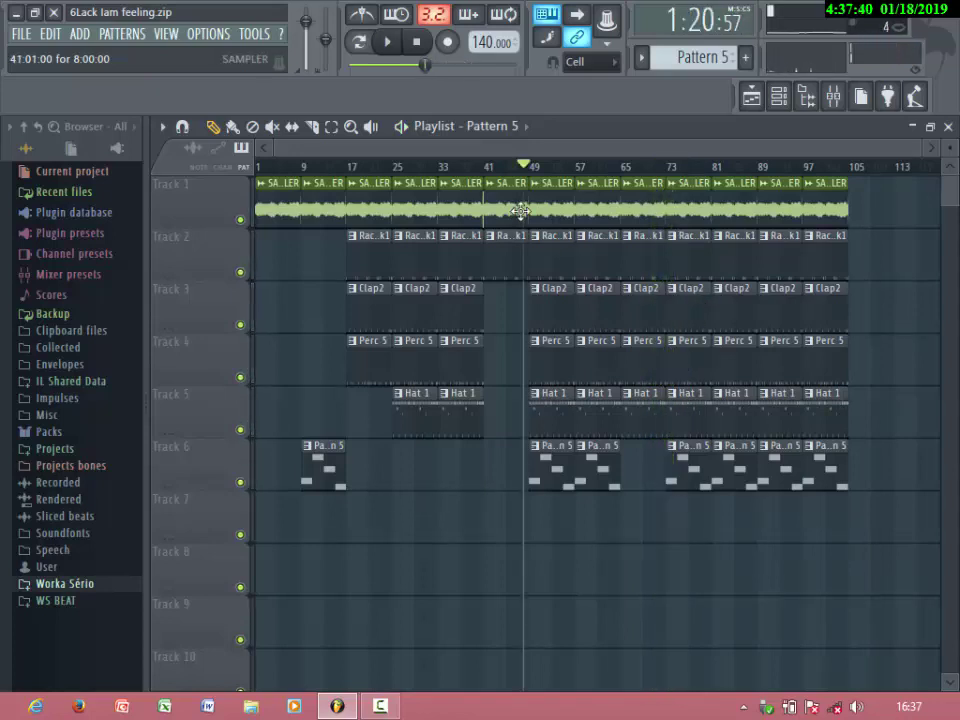
left_click(416, 41)
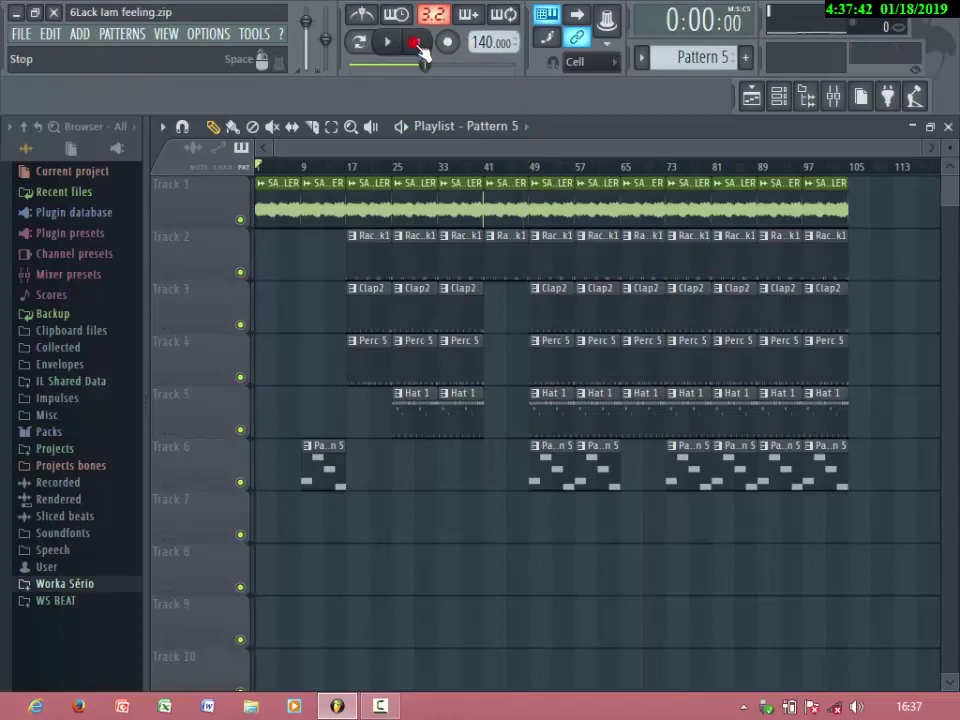
key("space")
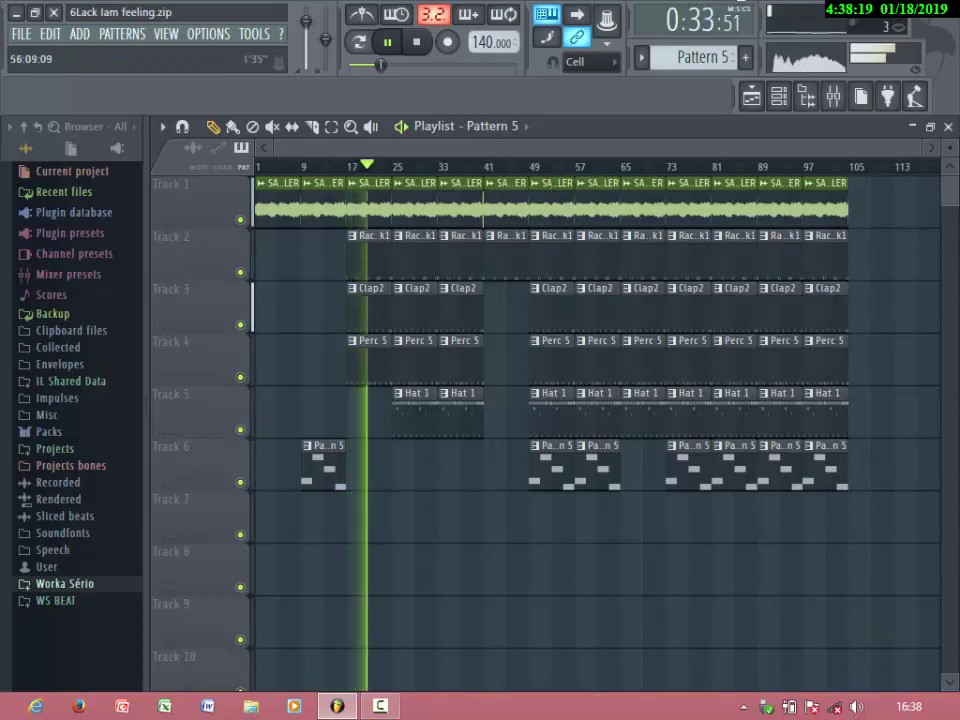
Raise the mixer's Insert 1 fader to 100% and close the mixer
left_click(833, 96)
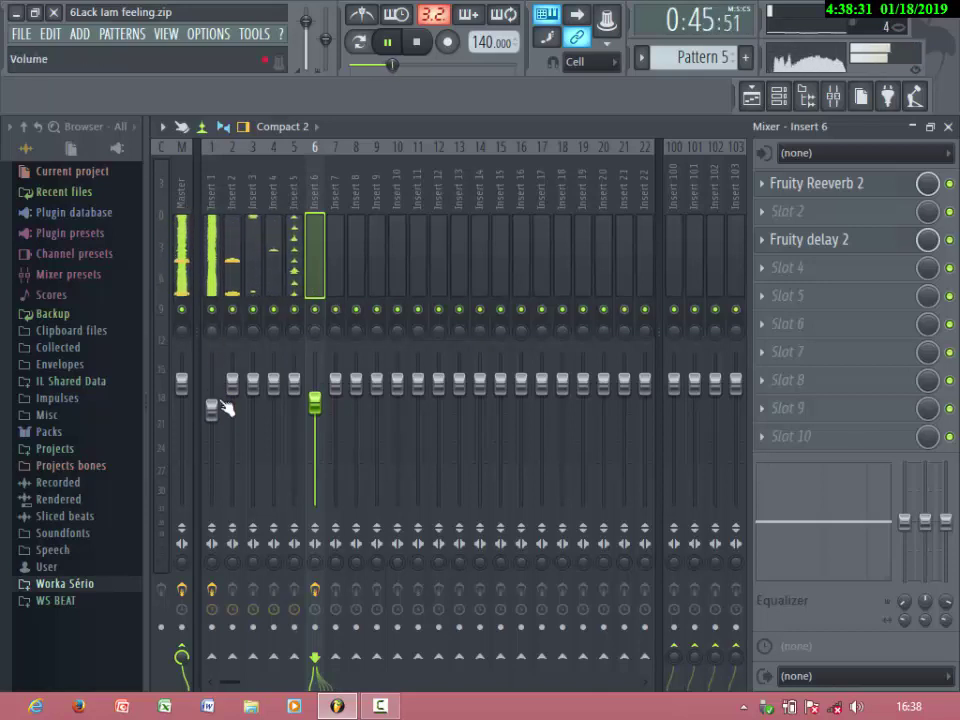
scroll(220, 404, "up", 2)
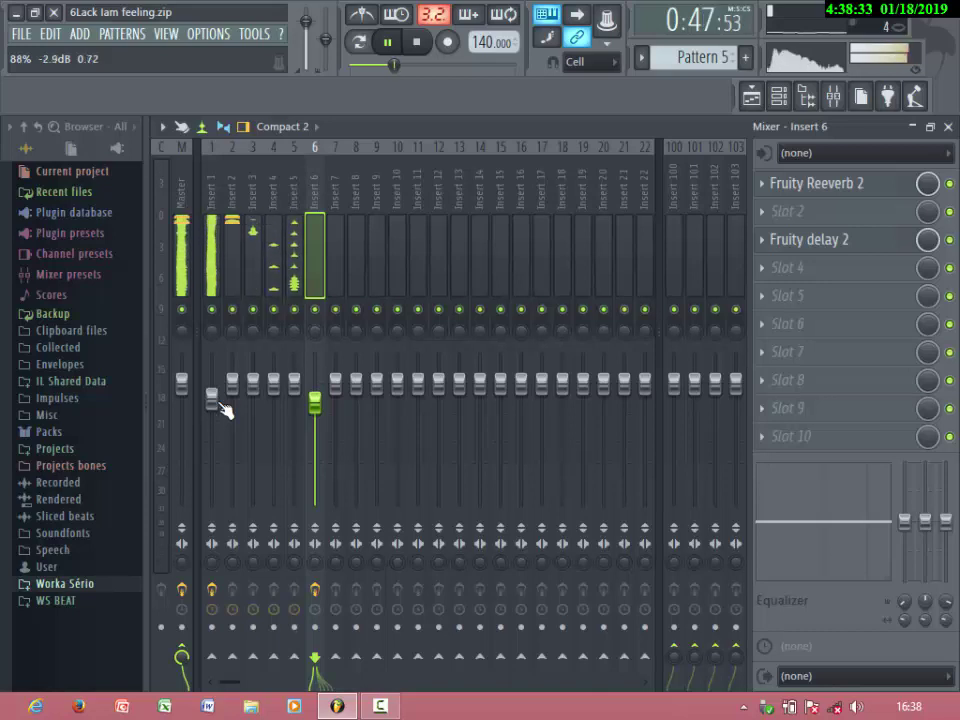
scroll(224, 410, "up", 3)
right_click(216, 402)
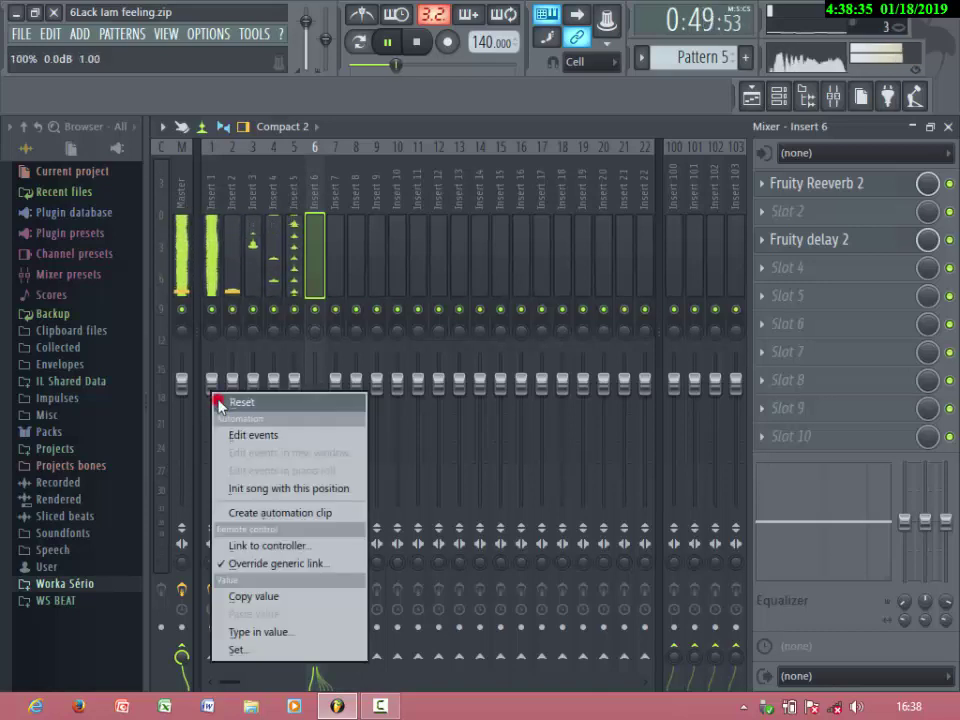
left_click(215, 399)
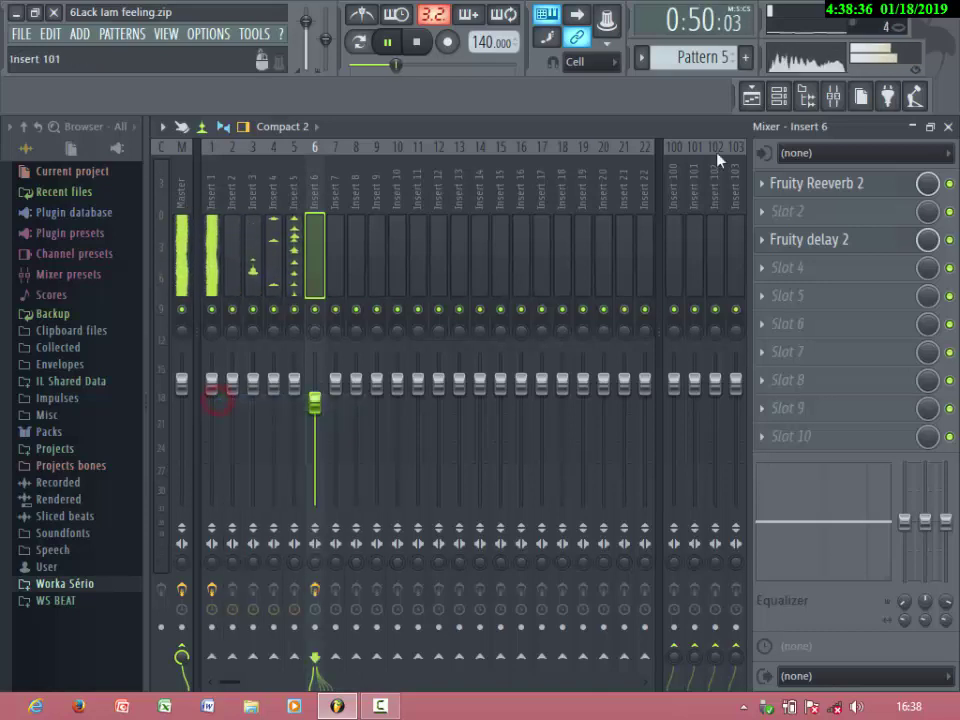
left_click(947, 127)
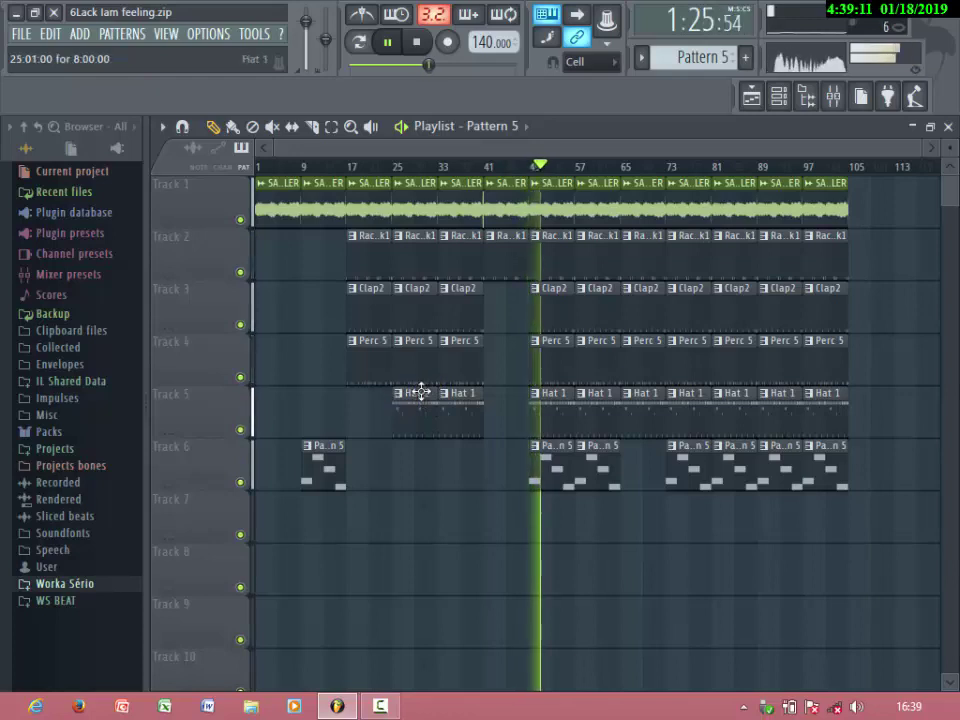
Lower the Hat 1 channel's volume in the channel rack and close the rack
left_click(777, 97)
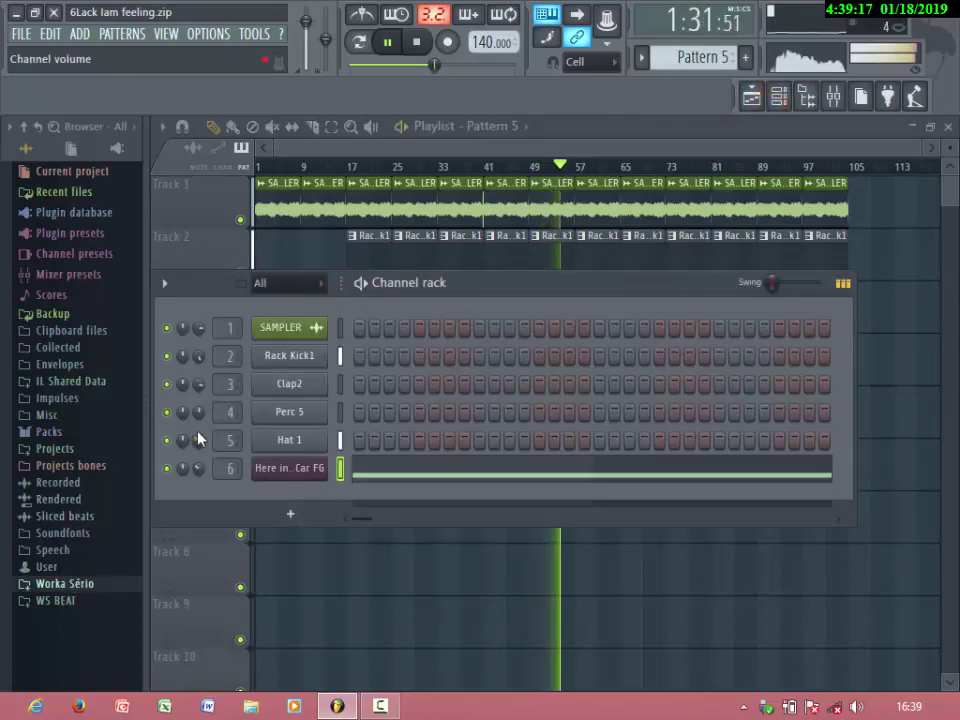
left_click_drag(198, 434, 202, 446)
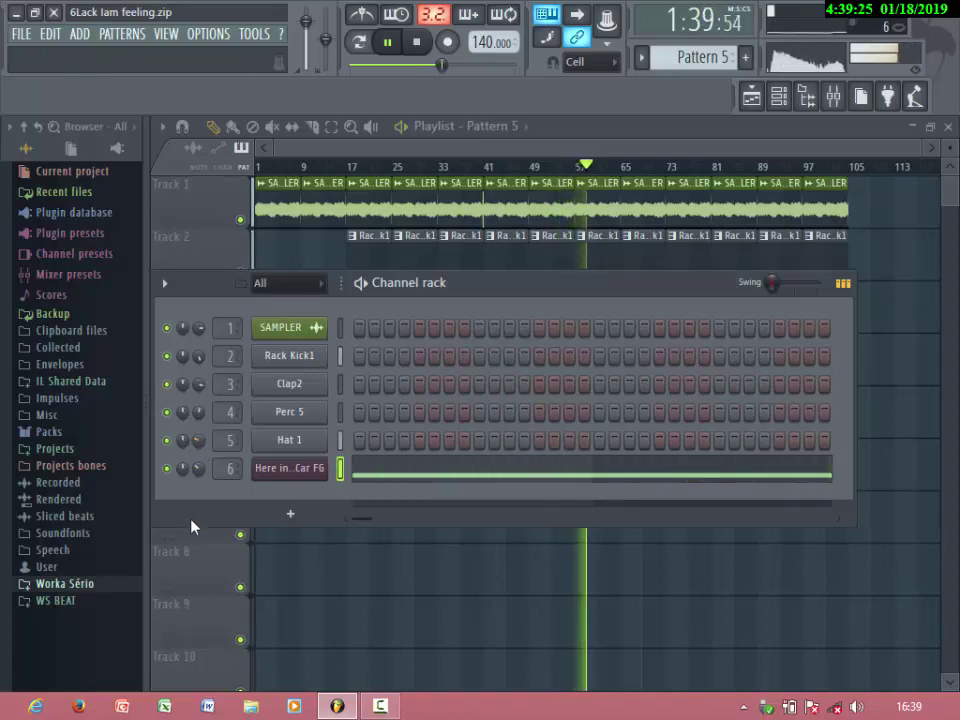
key("F6")
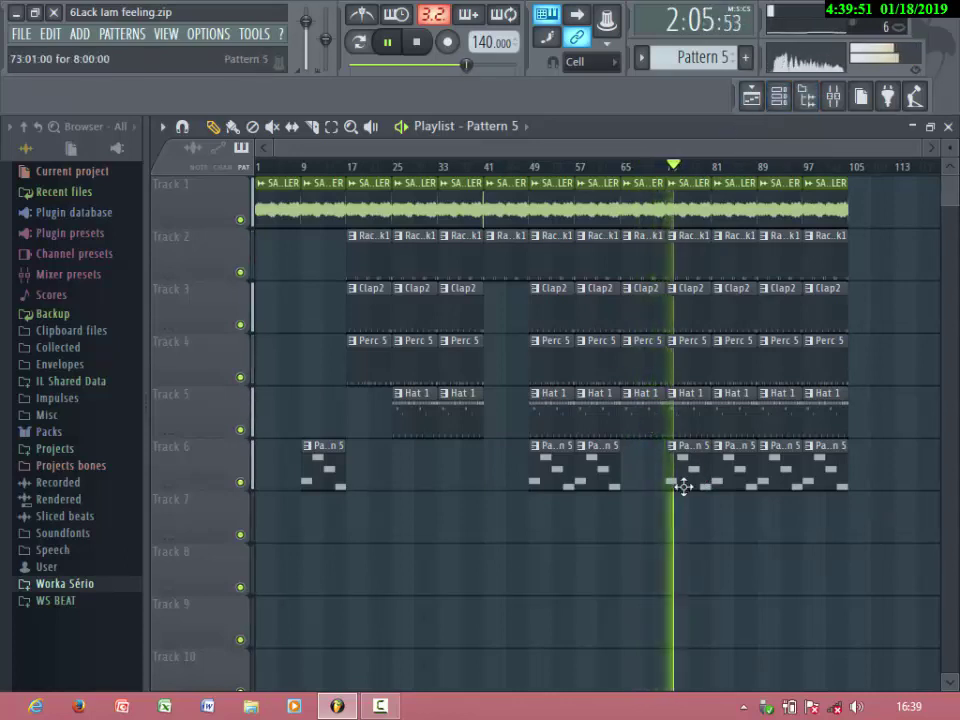
Play from just before bar 65 and delete the Pattern 5, Perc 5, Hat 1 and Rack Kick1 clips in bars 73 to 80
key("space")
key("space")
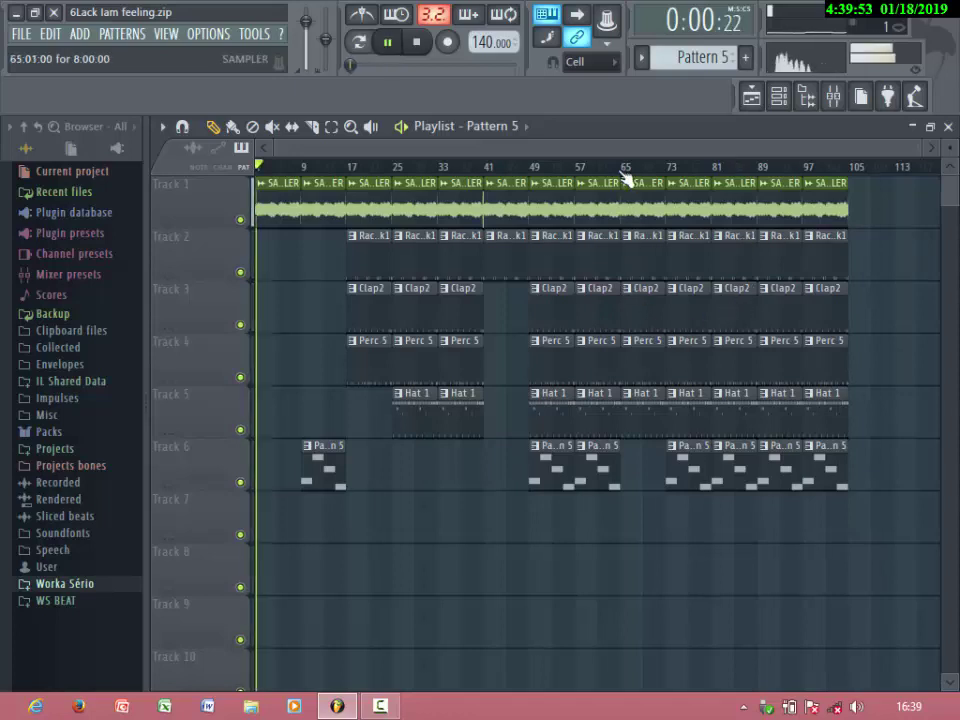
left_click(618, 166)
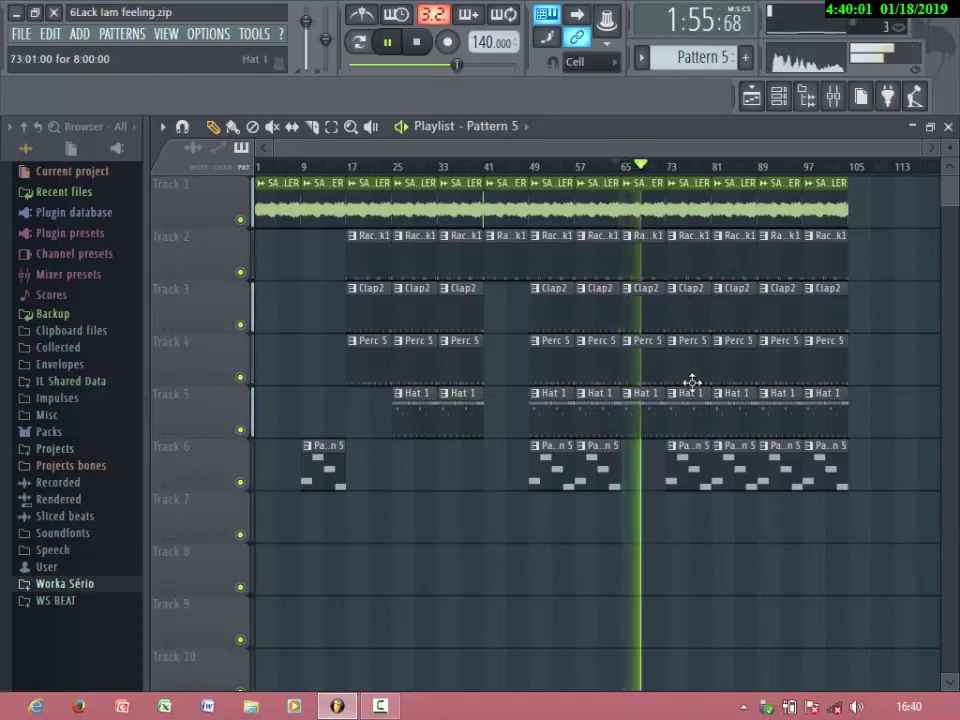
right_click(693, 452)
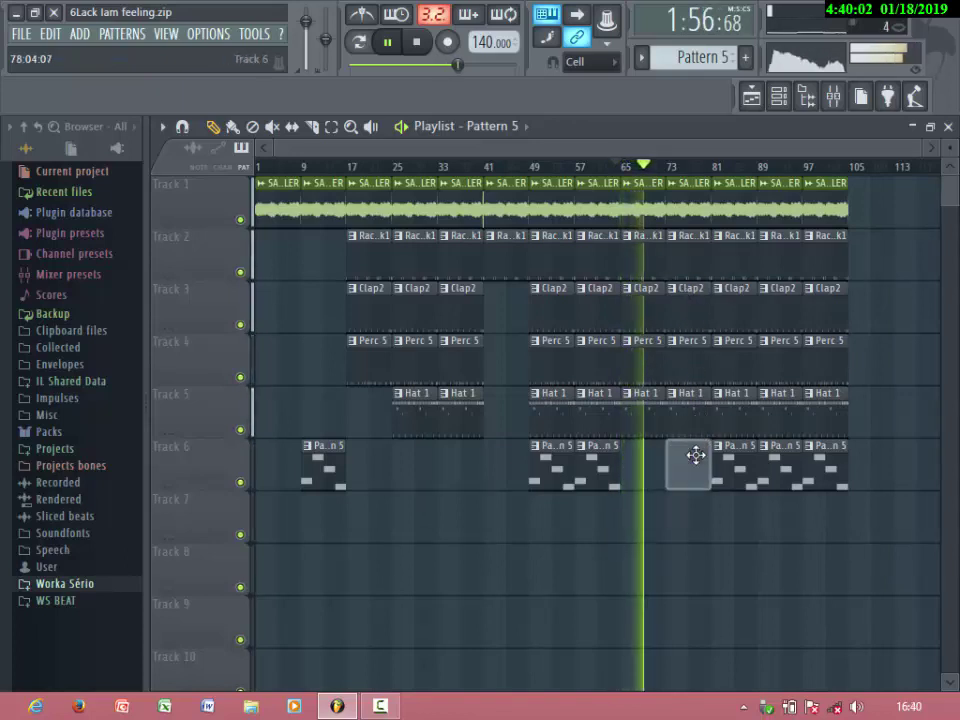
right_click(684, 366)
right_click(685, 408)
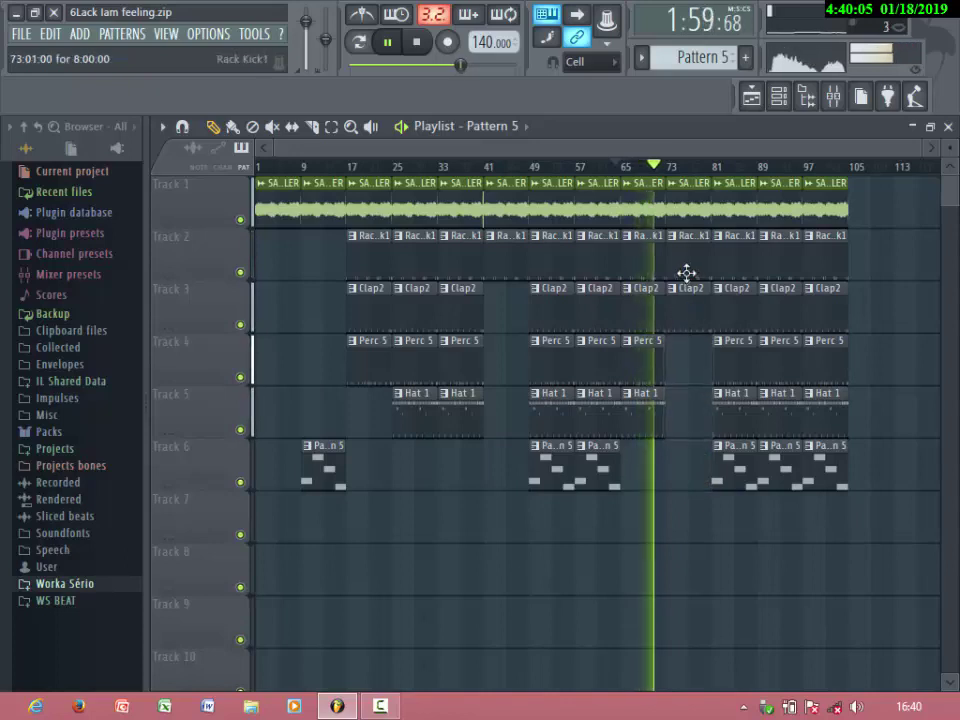
right_click(686, 275)
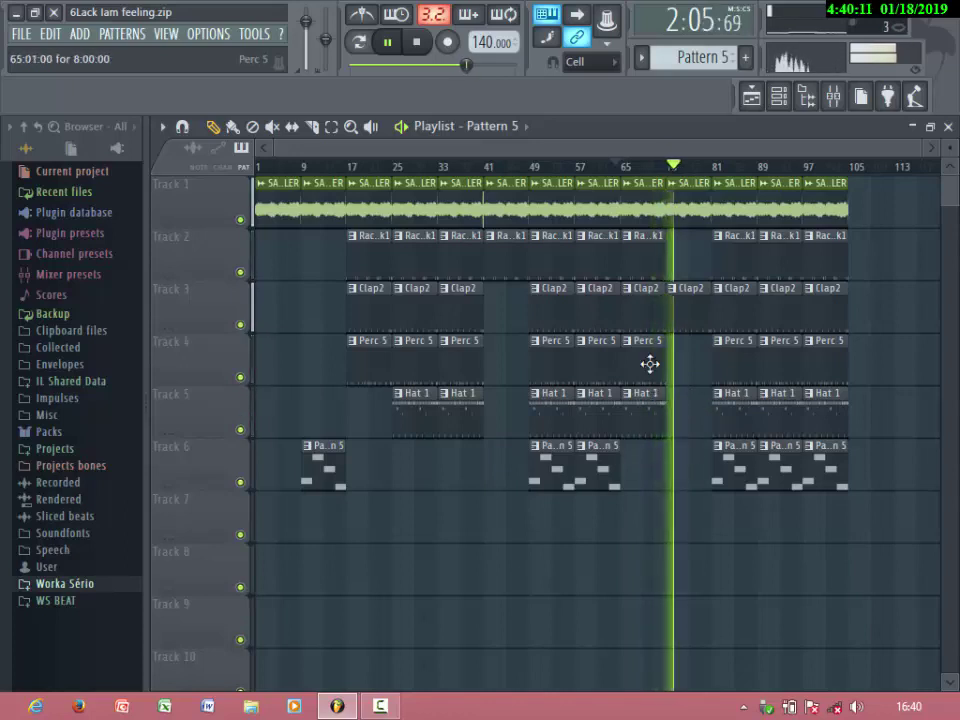
Place a Rack Kick1 clip back in bars 73 to 80 and play from bar 73
key("space")
left_click(679, 258)
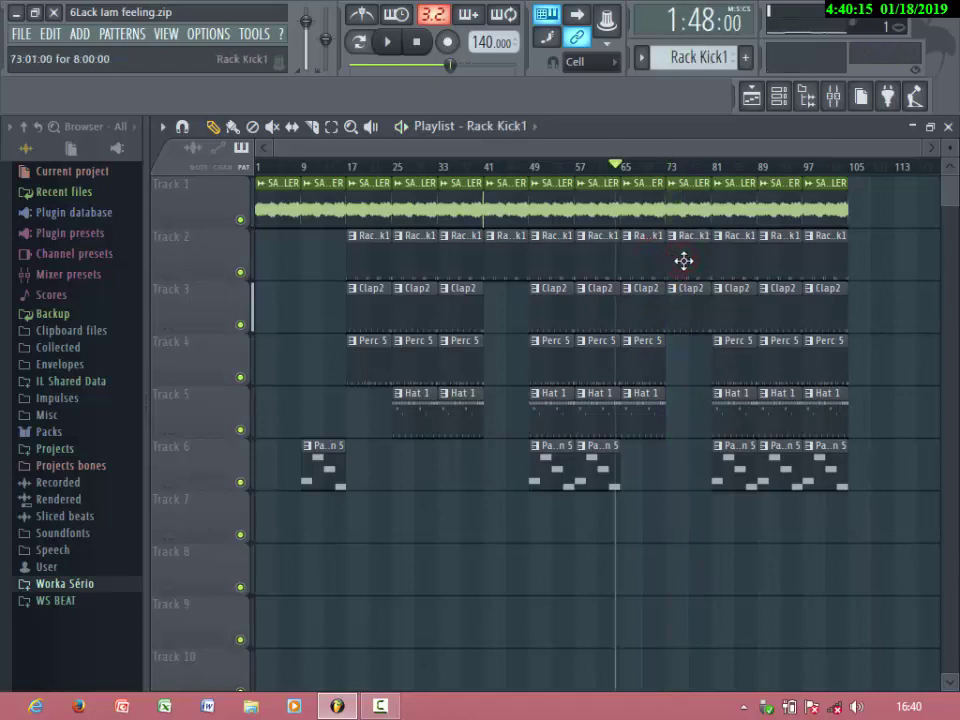
key("space")
left_click(671, 167)
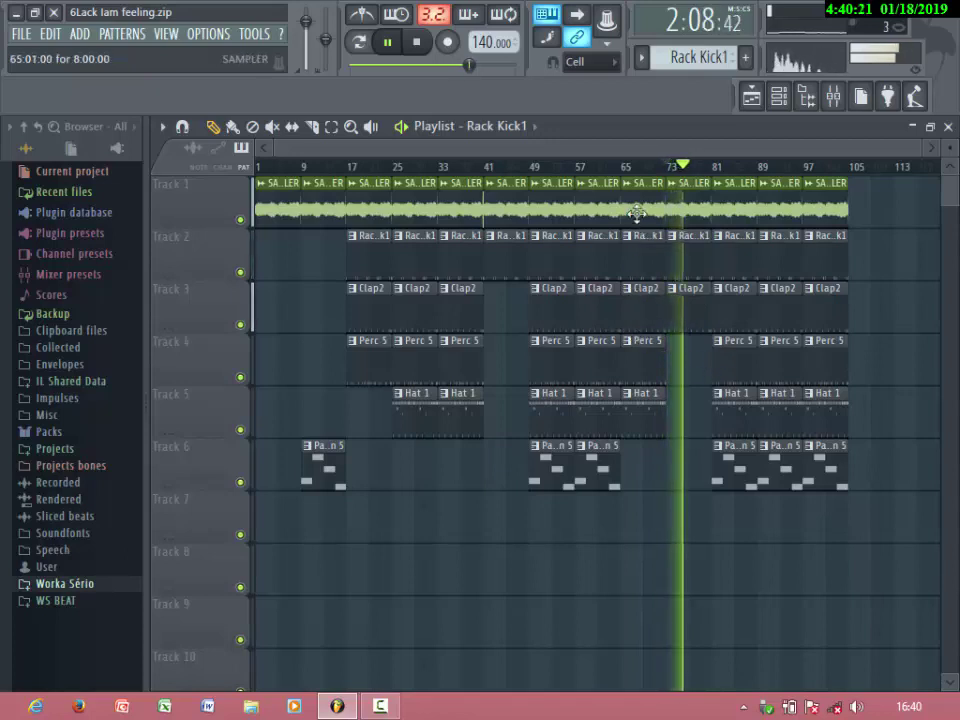
Restart playback near bar 65 and delete the Hat 1 and Perc 5 clips in bars 65 to 72
key("space")
left_click(610, 165)
key("space")
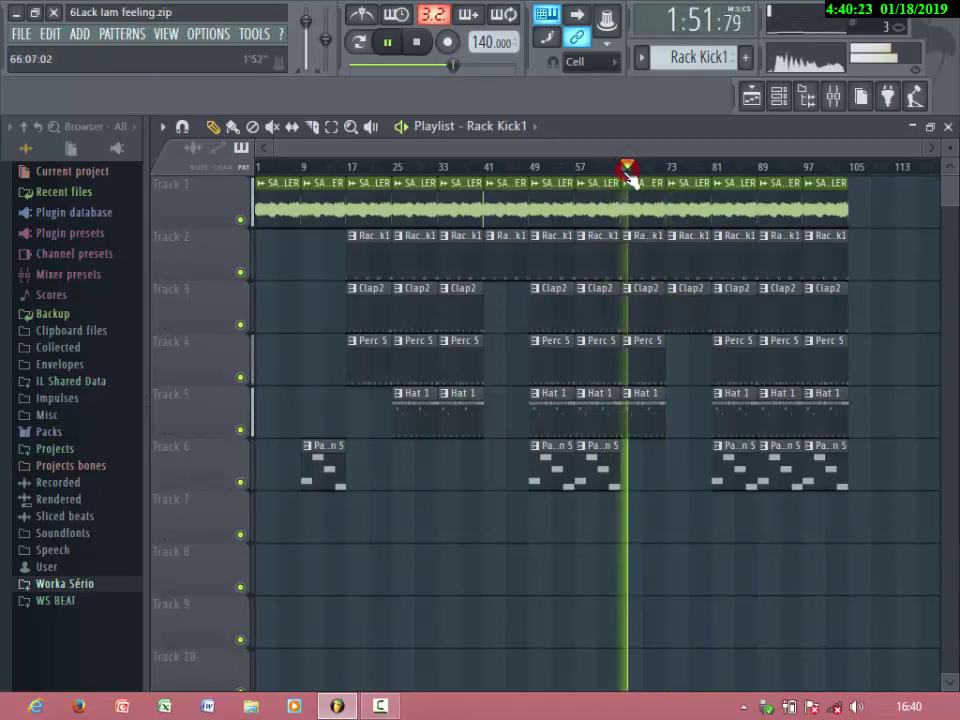
right_click(648, 425)
right_click(635, 378)
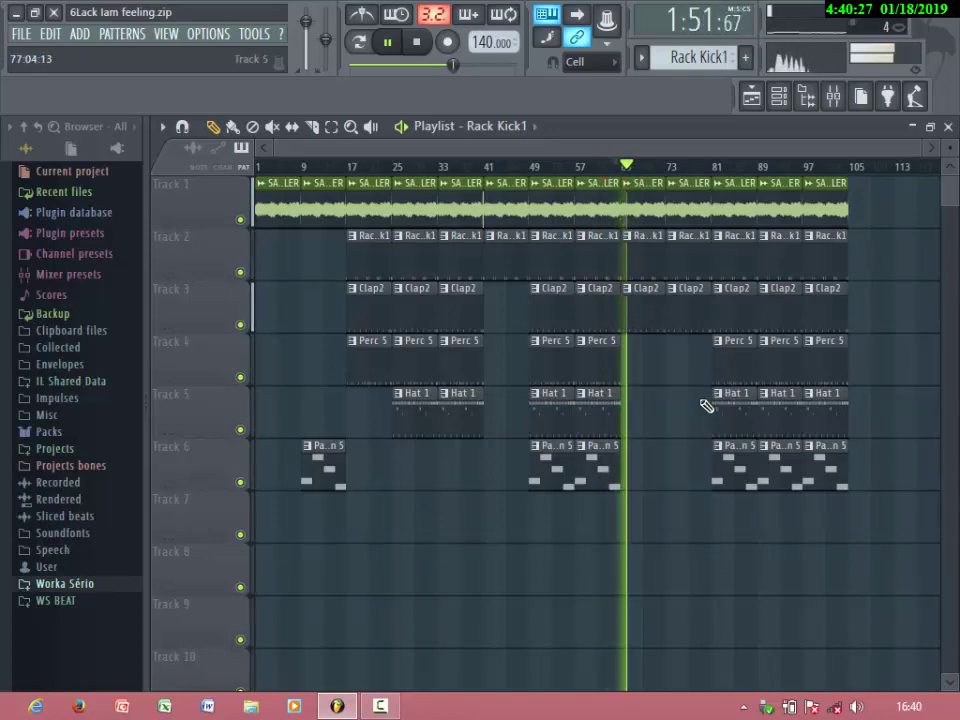
Place a Perc 5 clip in bars 73 to 80 and delete the Pattern 5 clip in bars 81 to 88
left_click(733, 373)
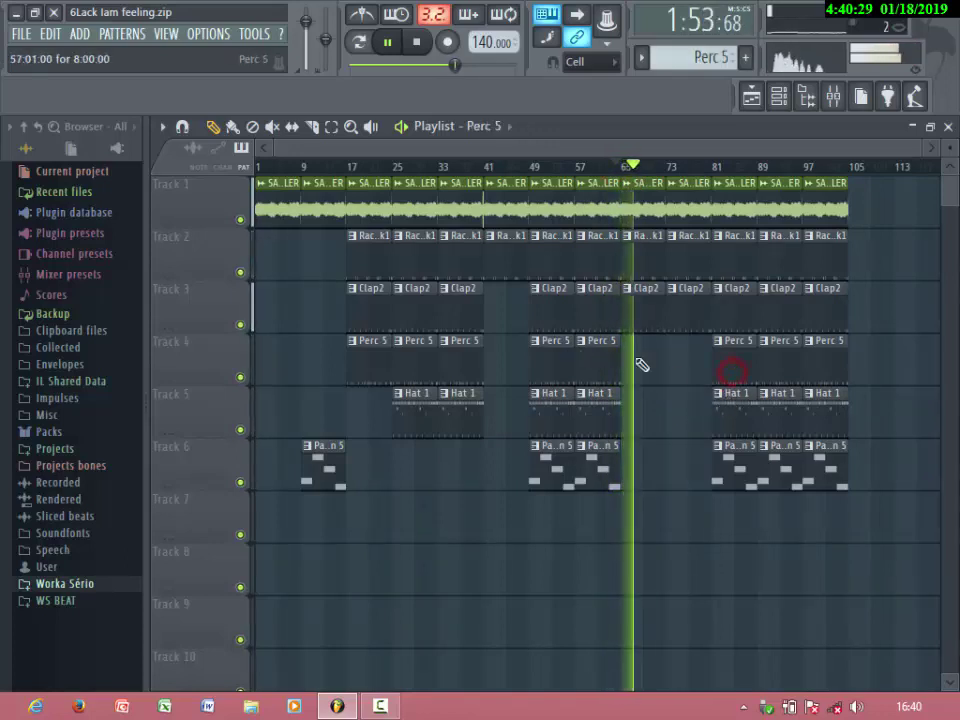
left_click(669, 366)
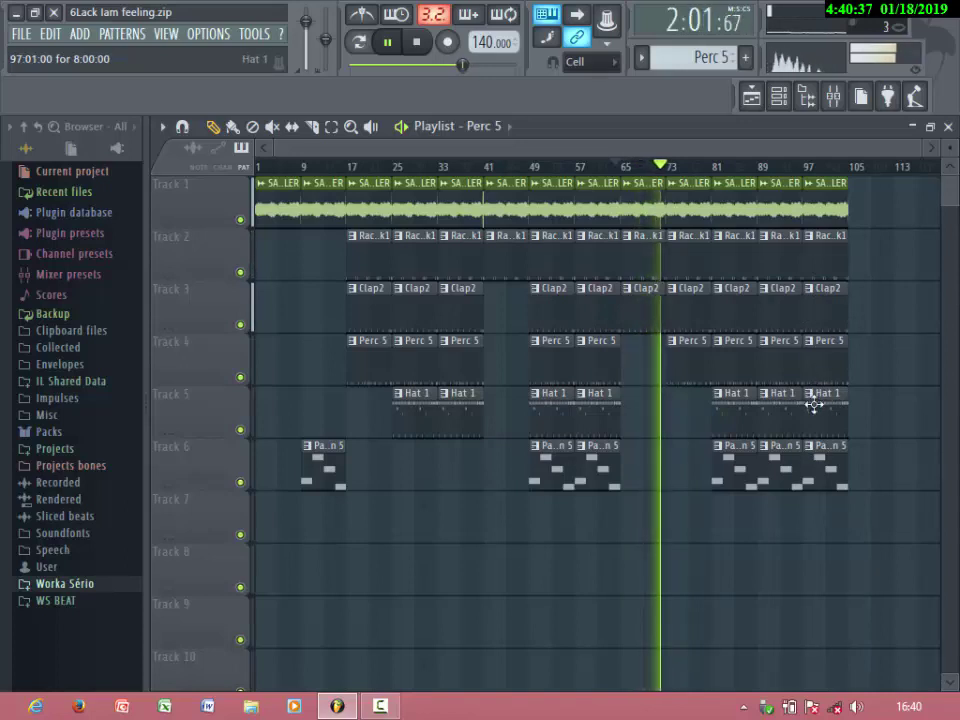
left_click(742, 419)
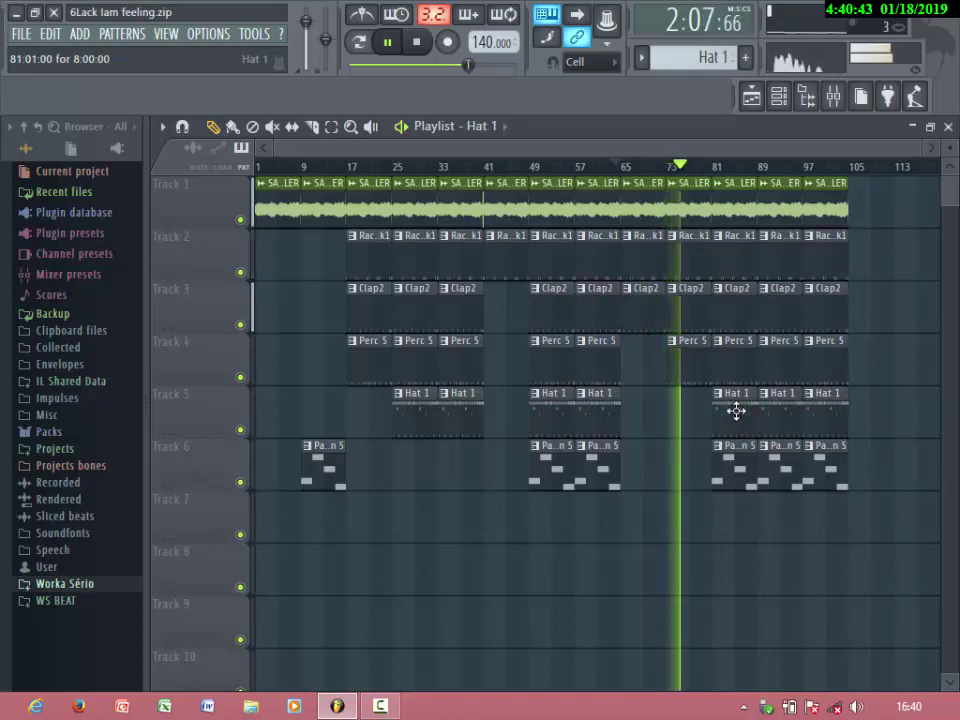
right_click(735, 467)
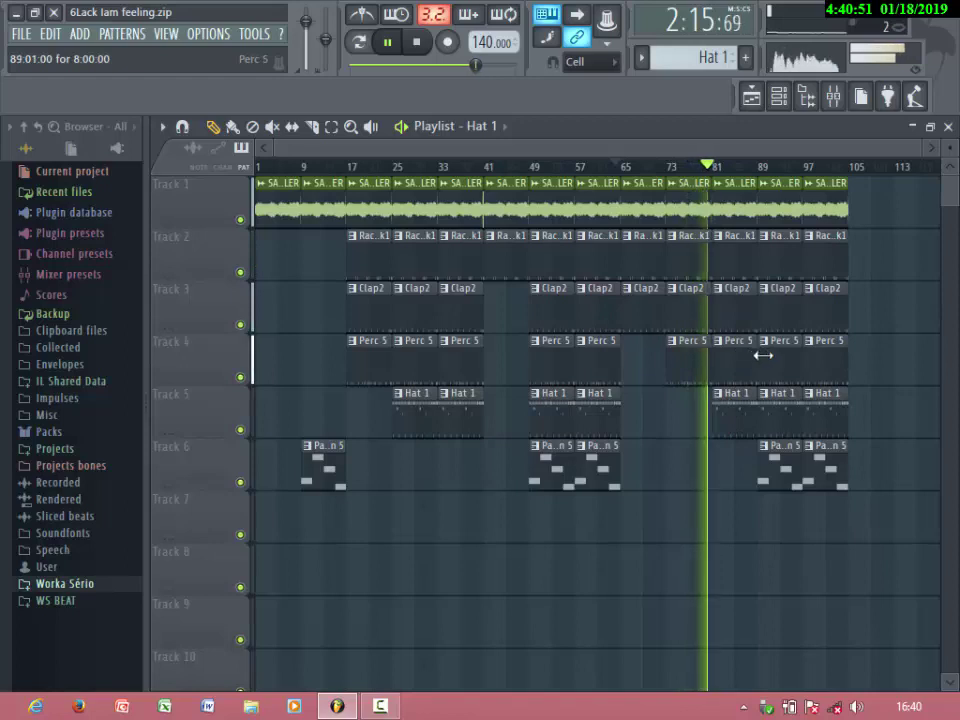
Delete the Hat 1, Perc 5, Clap2 and Rack Kick1 clips in bars 89 to 104
right_click(786, 420)
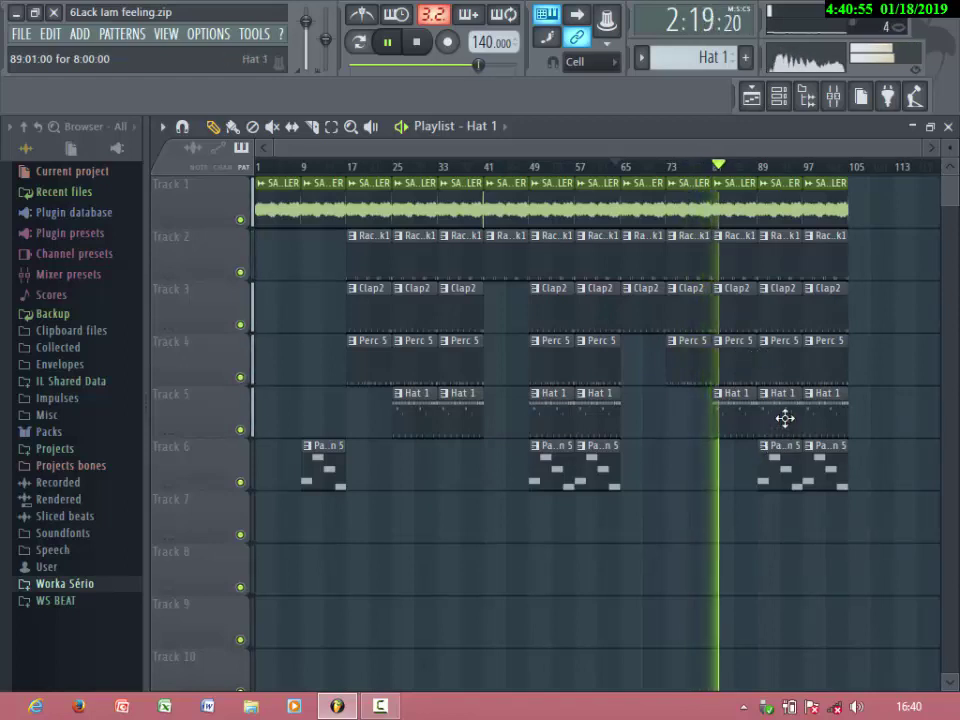
right_click(781, 357)
right_click(780, 316)
right_click(781, 258)
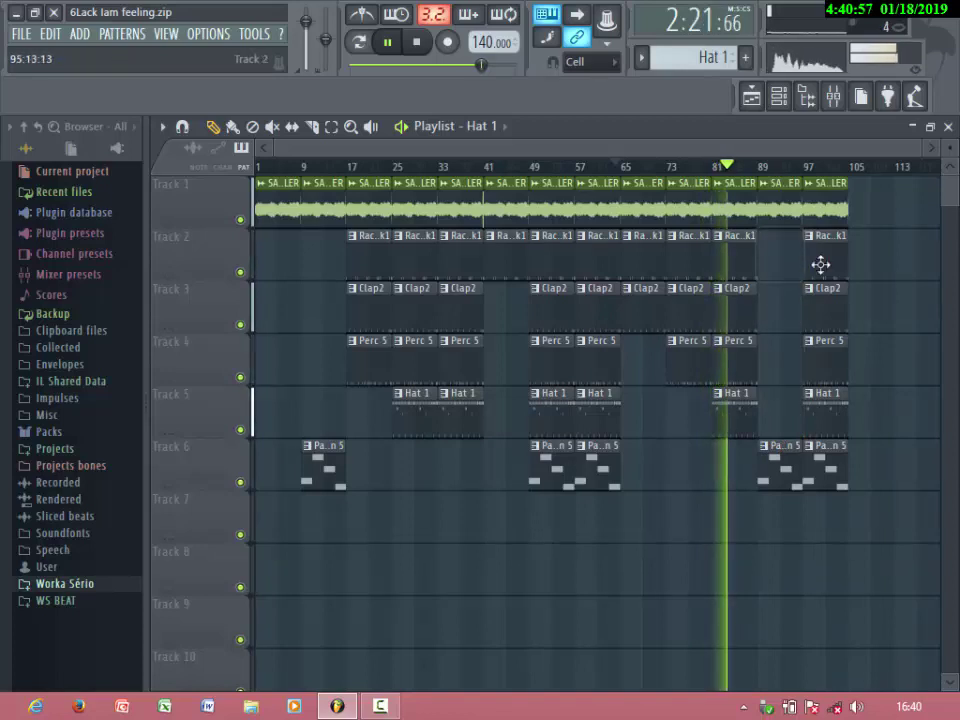
right_click(823, 268)
right_click(826, 293)
right_click(824, 355)
right_click(819, 400)
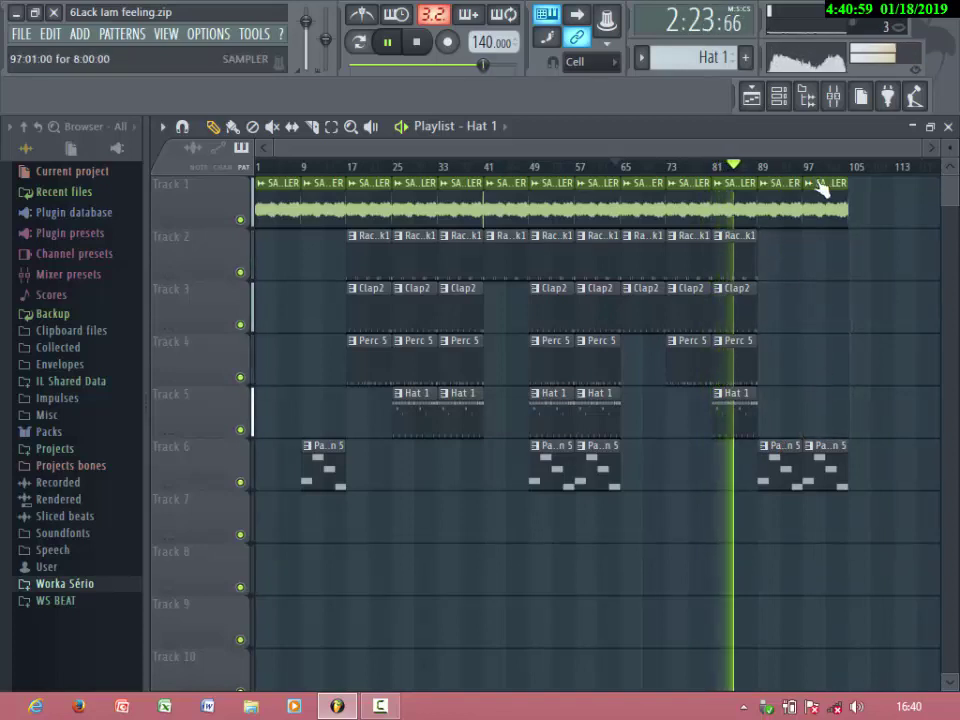
Select the whole arrangement from bar 1 through bar 104 and delete the last Pattern 5 clip in bars 97 to 104
left_click_drag(863, 183, 257, 212)
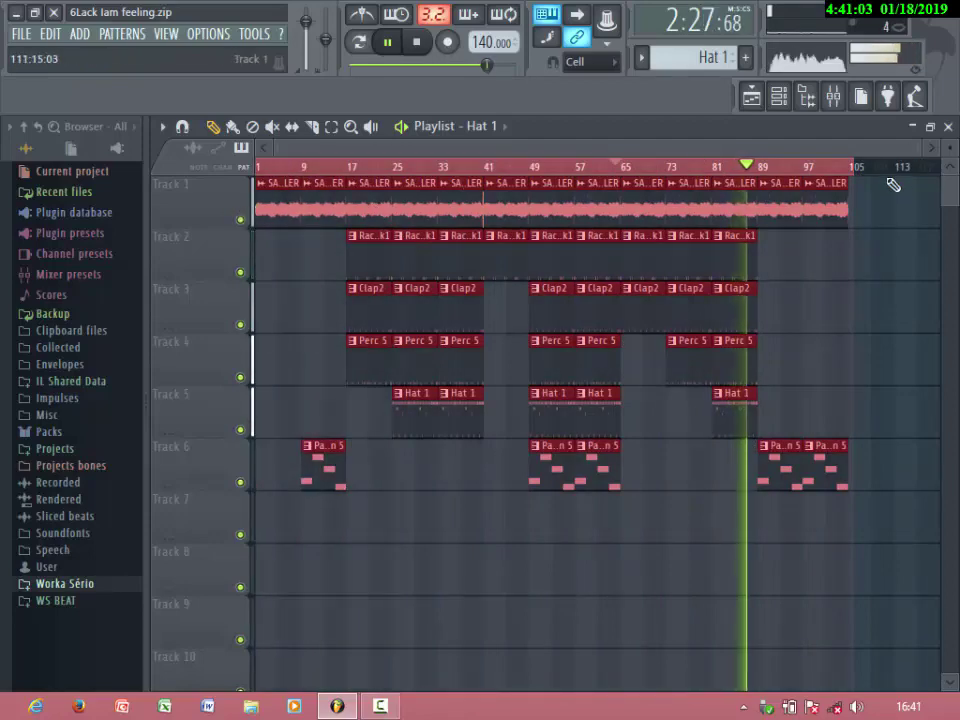
scroll(900, 170, "up", 10)
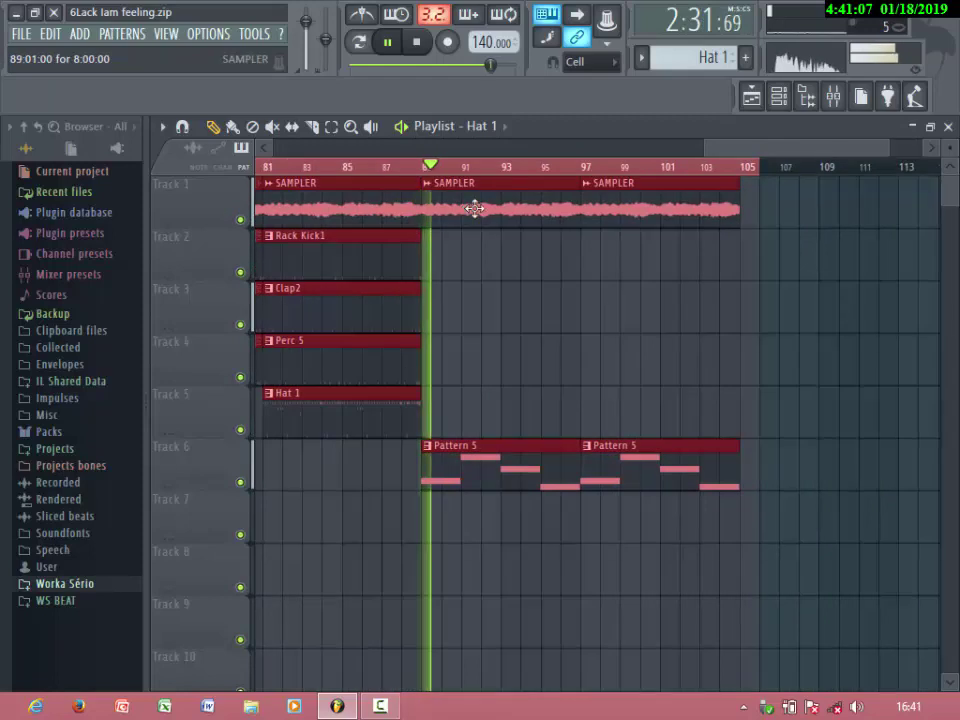
scroll(529, 170, "down", 2)
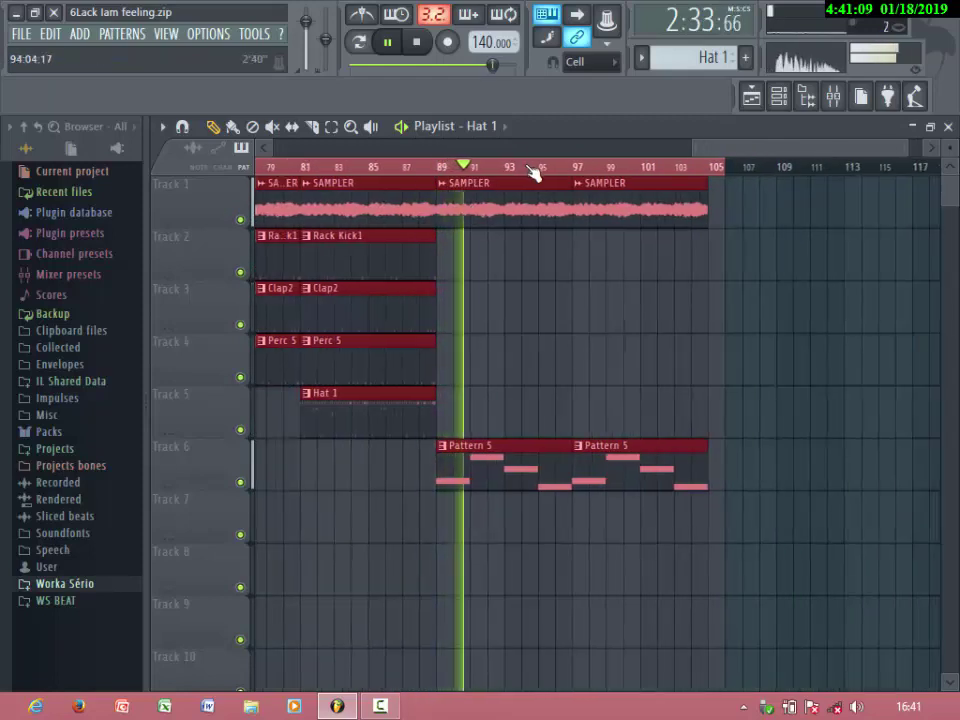
scroll(531, 170, "down", 2)
scroll(533, 170, "down", 3)
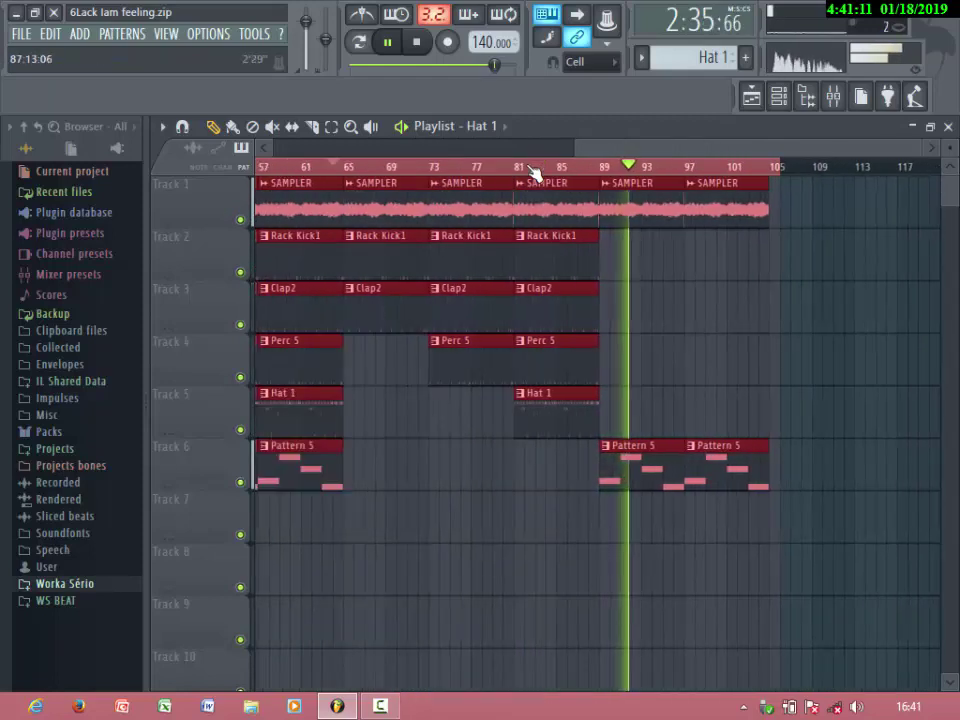
scroll(534, 172, "down", 2)
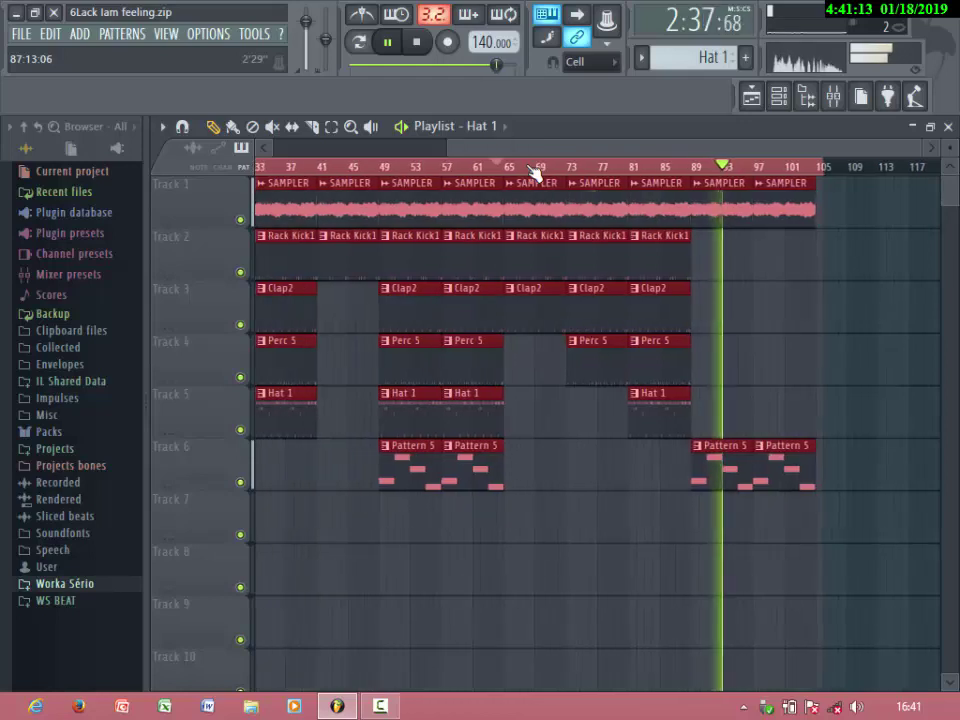
scroll(540, 172, "down", 2)
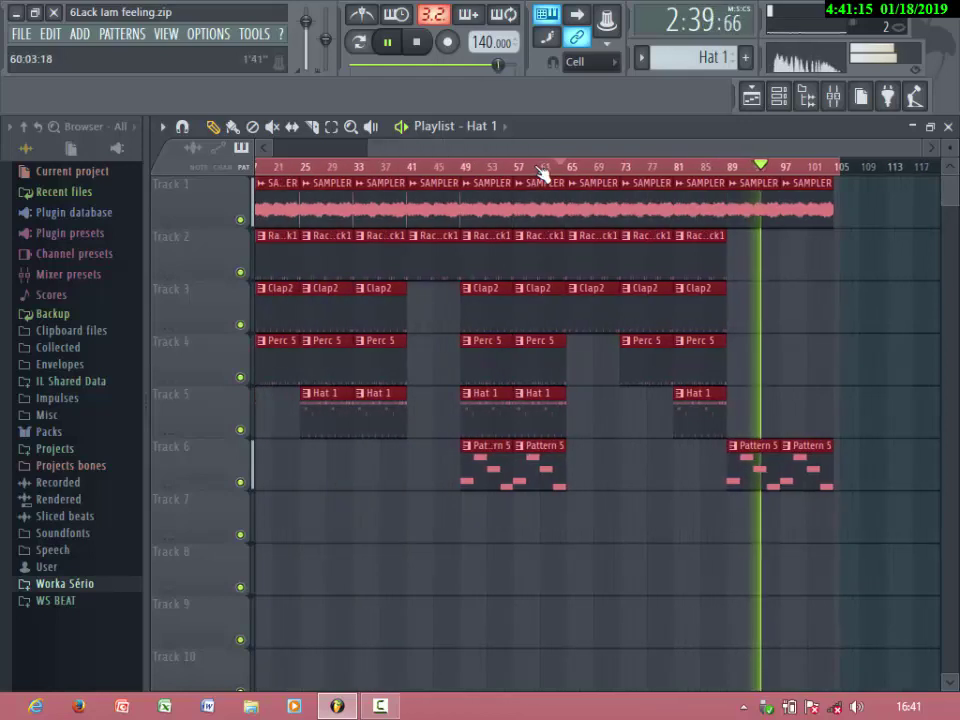
right_click(812, 484)
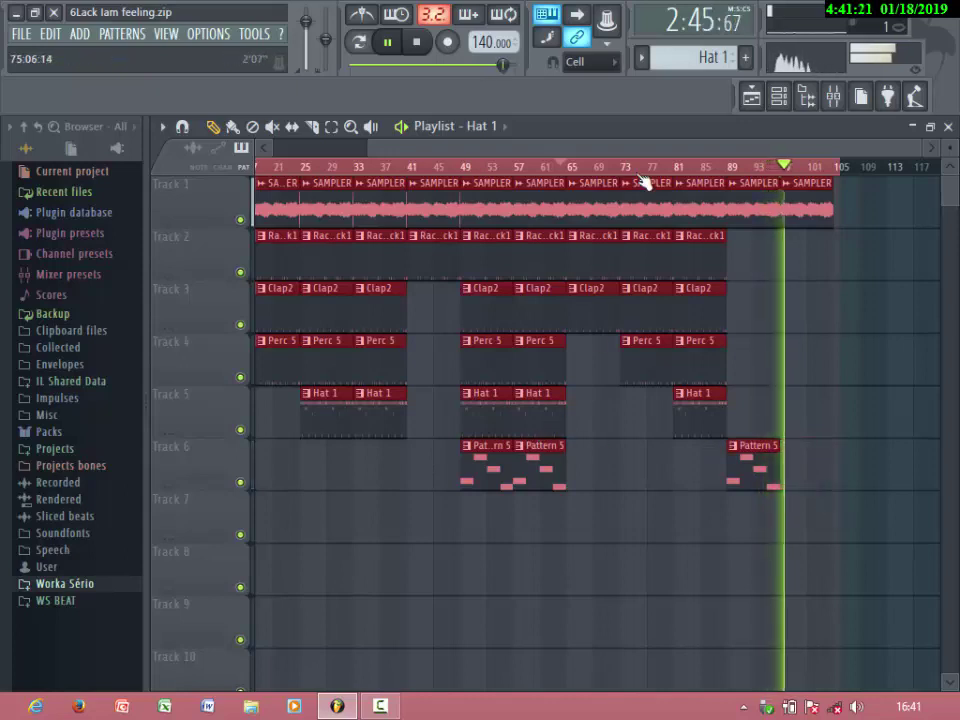
scroll(640, 182, "down", 2)
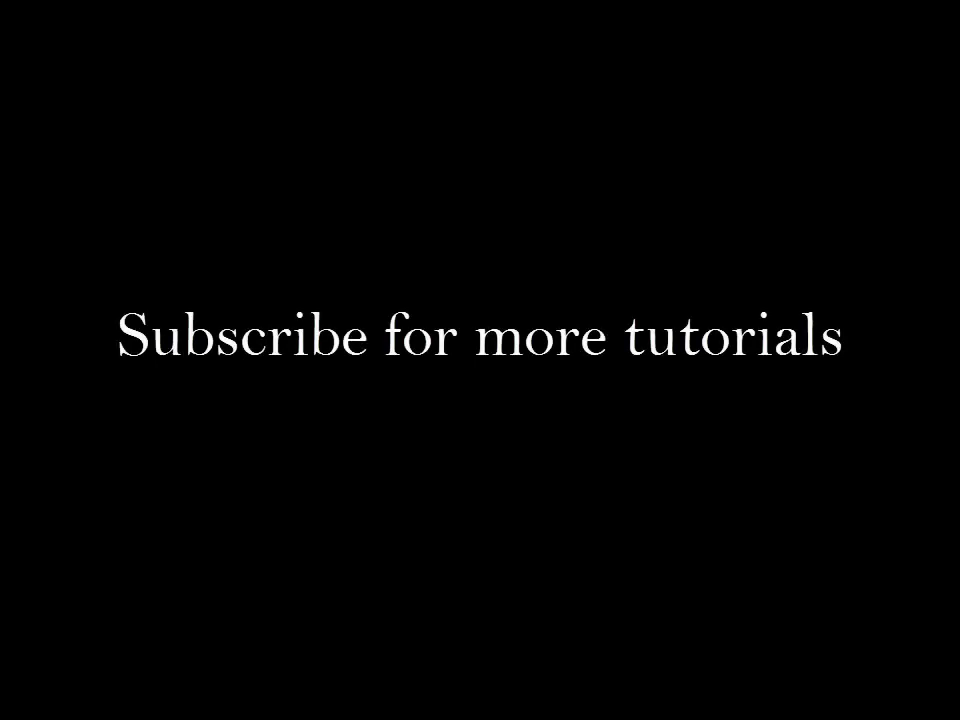